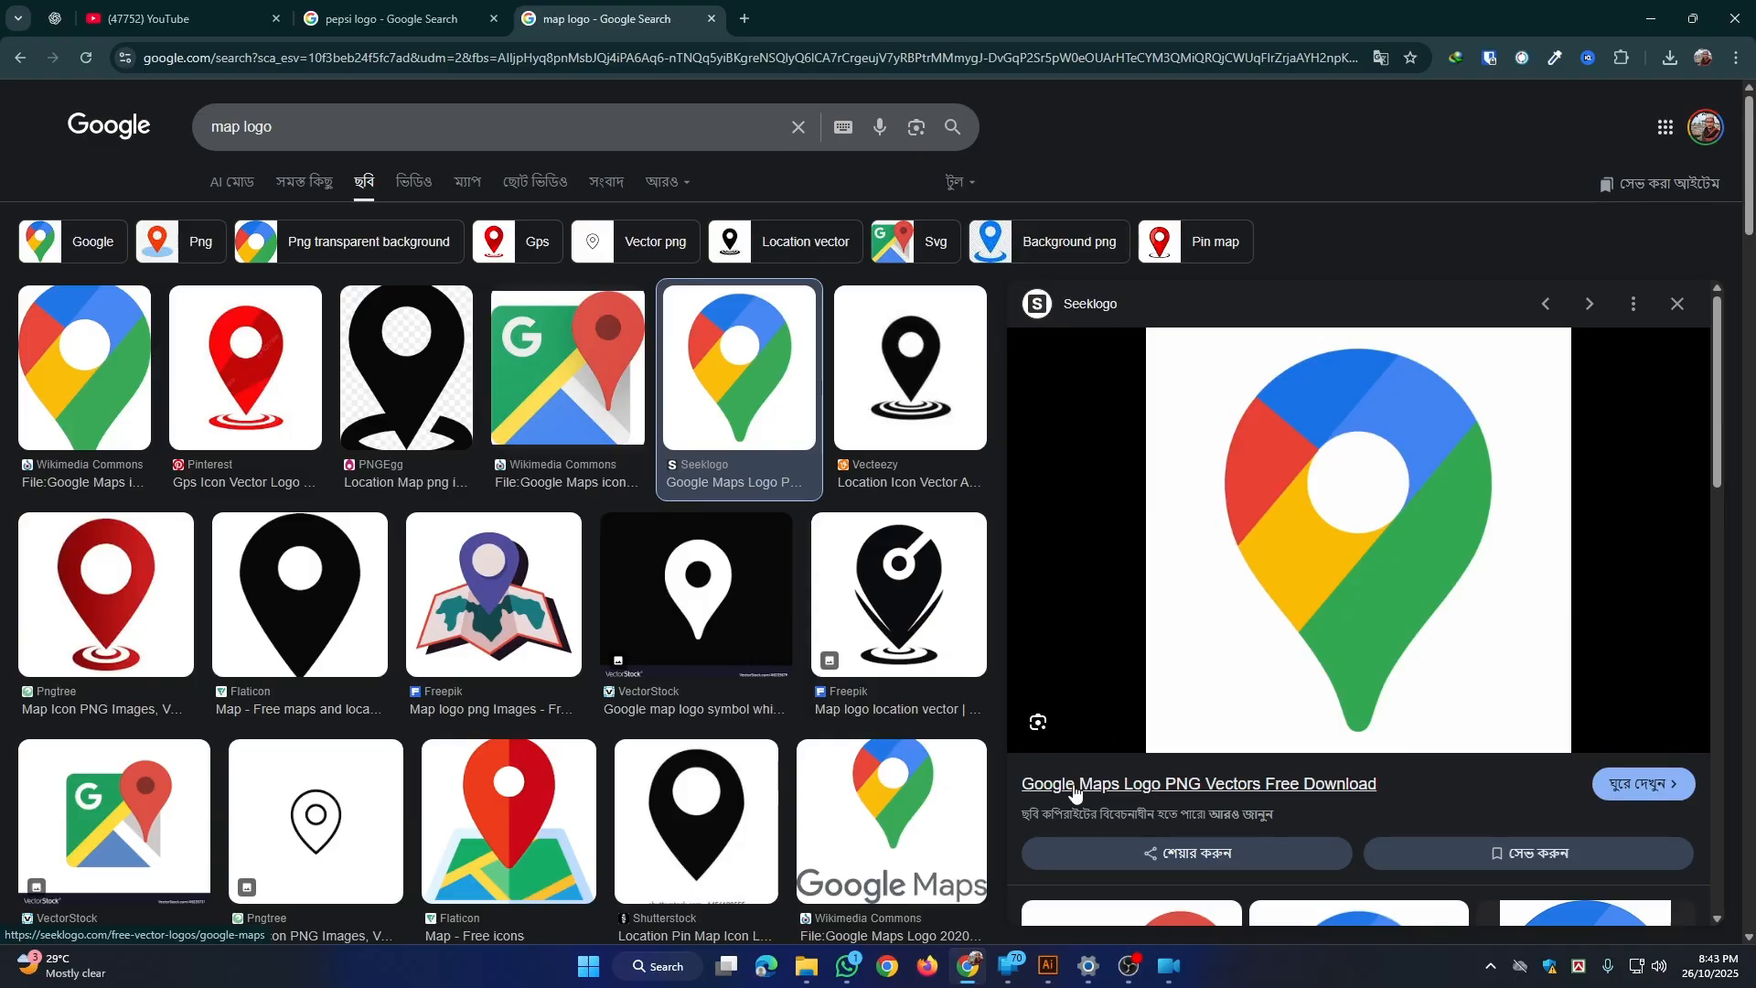
Step: Copy the blue-background Pepsi logo image from the Pepsi search results and paste it into the Untitled-1 document in Illustrator
left_click(393, 19)
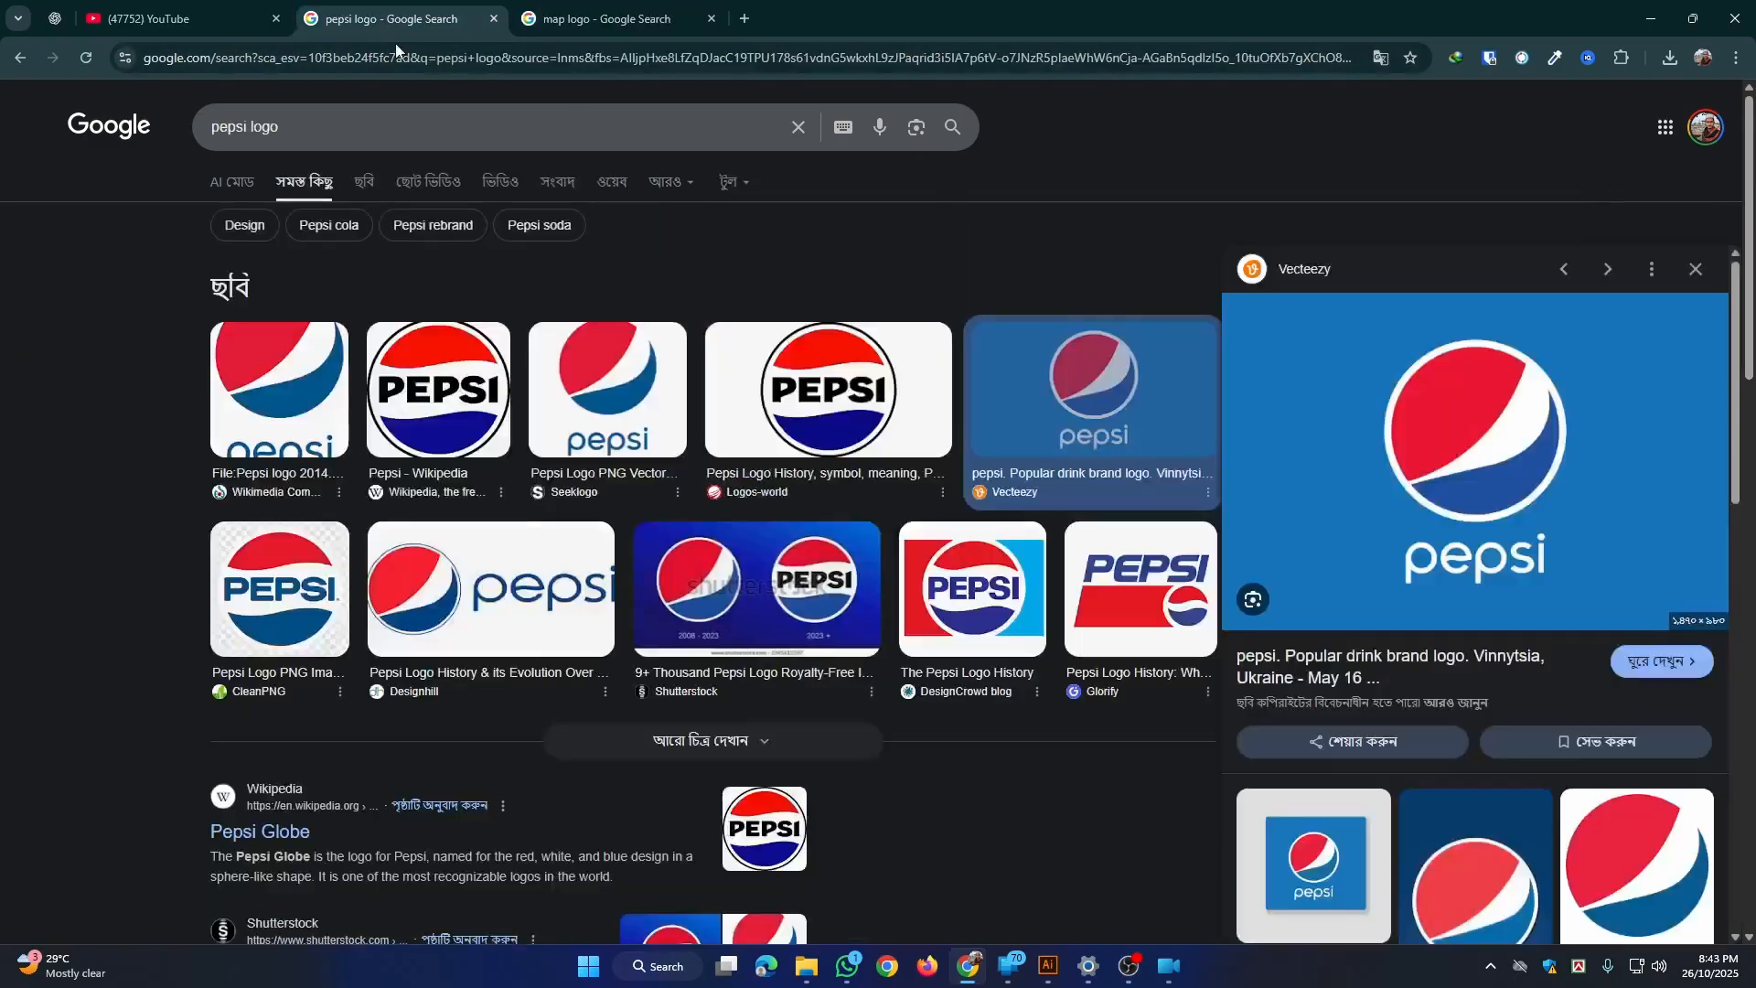
right_click(1476, 367)
left_click(1562, 668)
left_click(1048, 966)
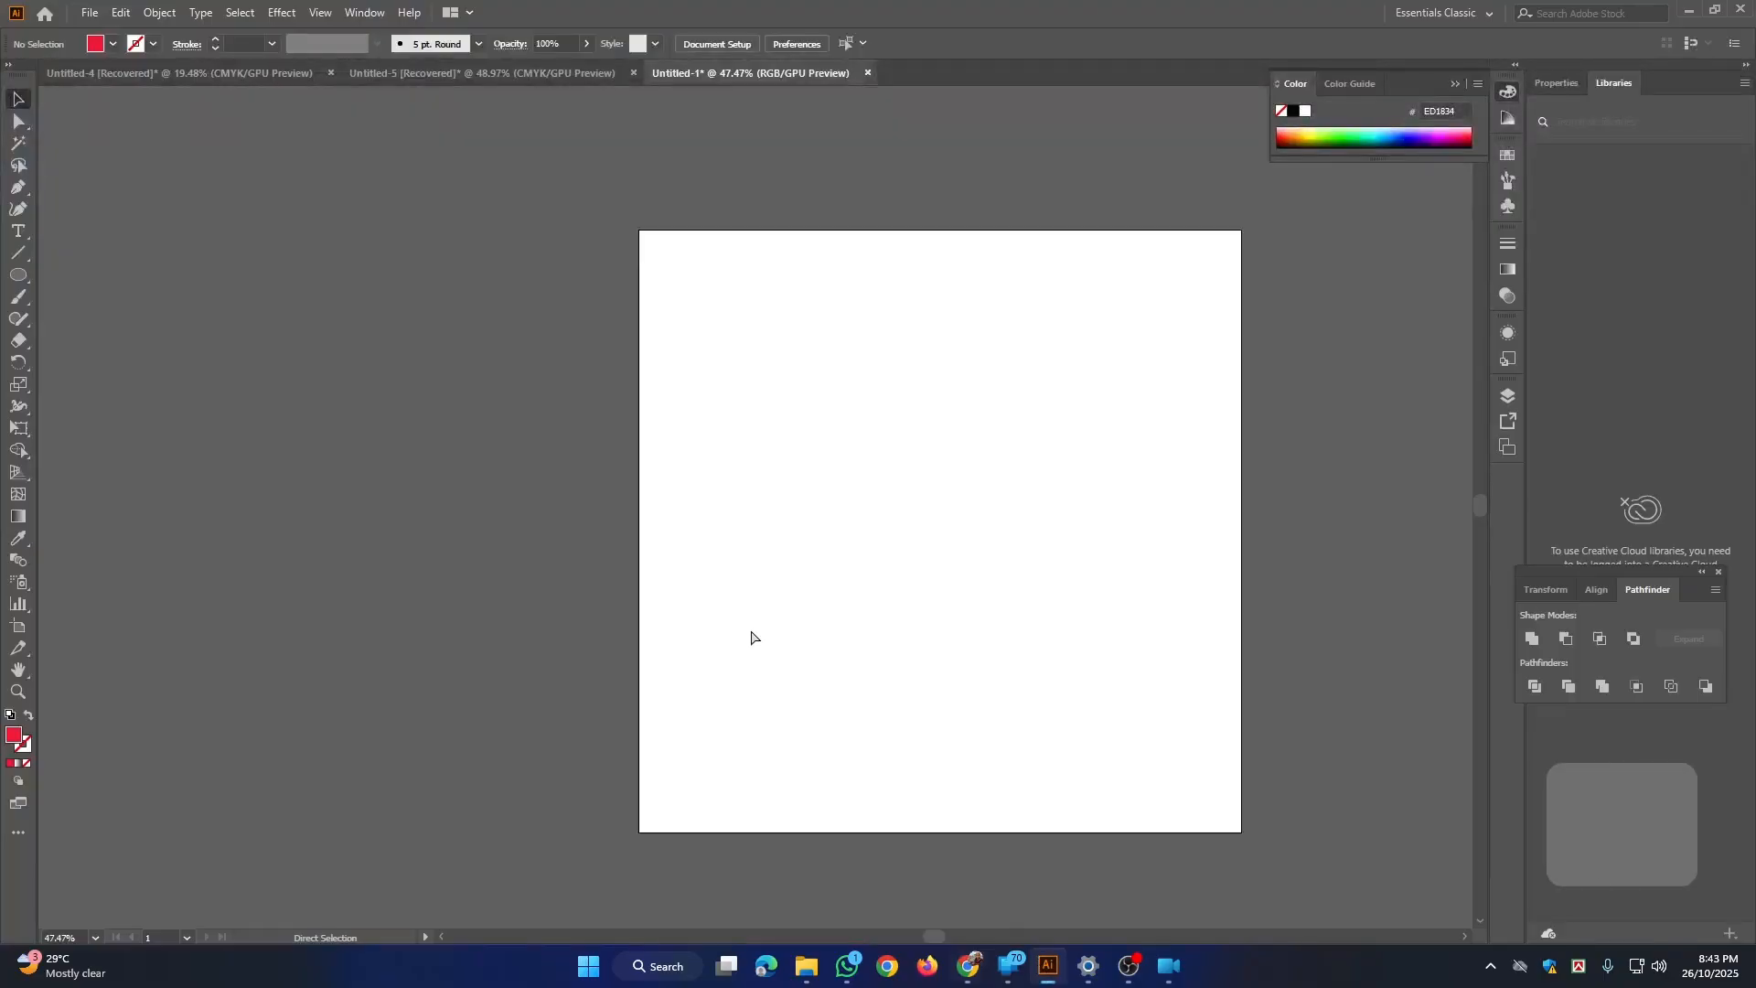
key("ctrl+v")
Step: Move the pasted Pepsi image off the artboard onto the empty canvas beside it and lock it
key("space")
left_click_drag(762, 575, 1131, 594)
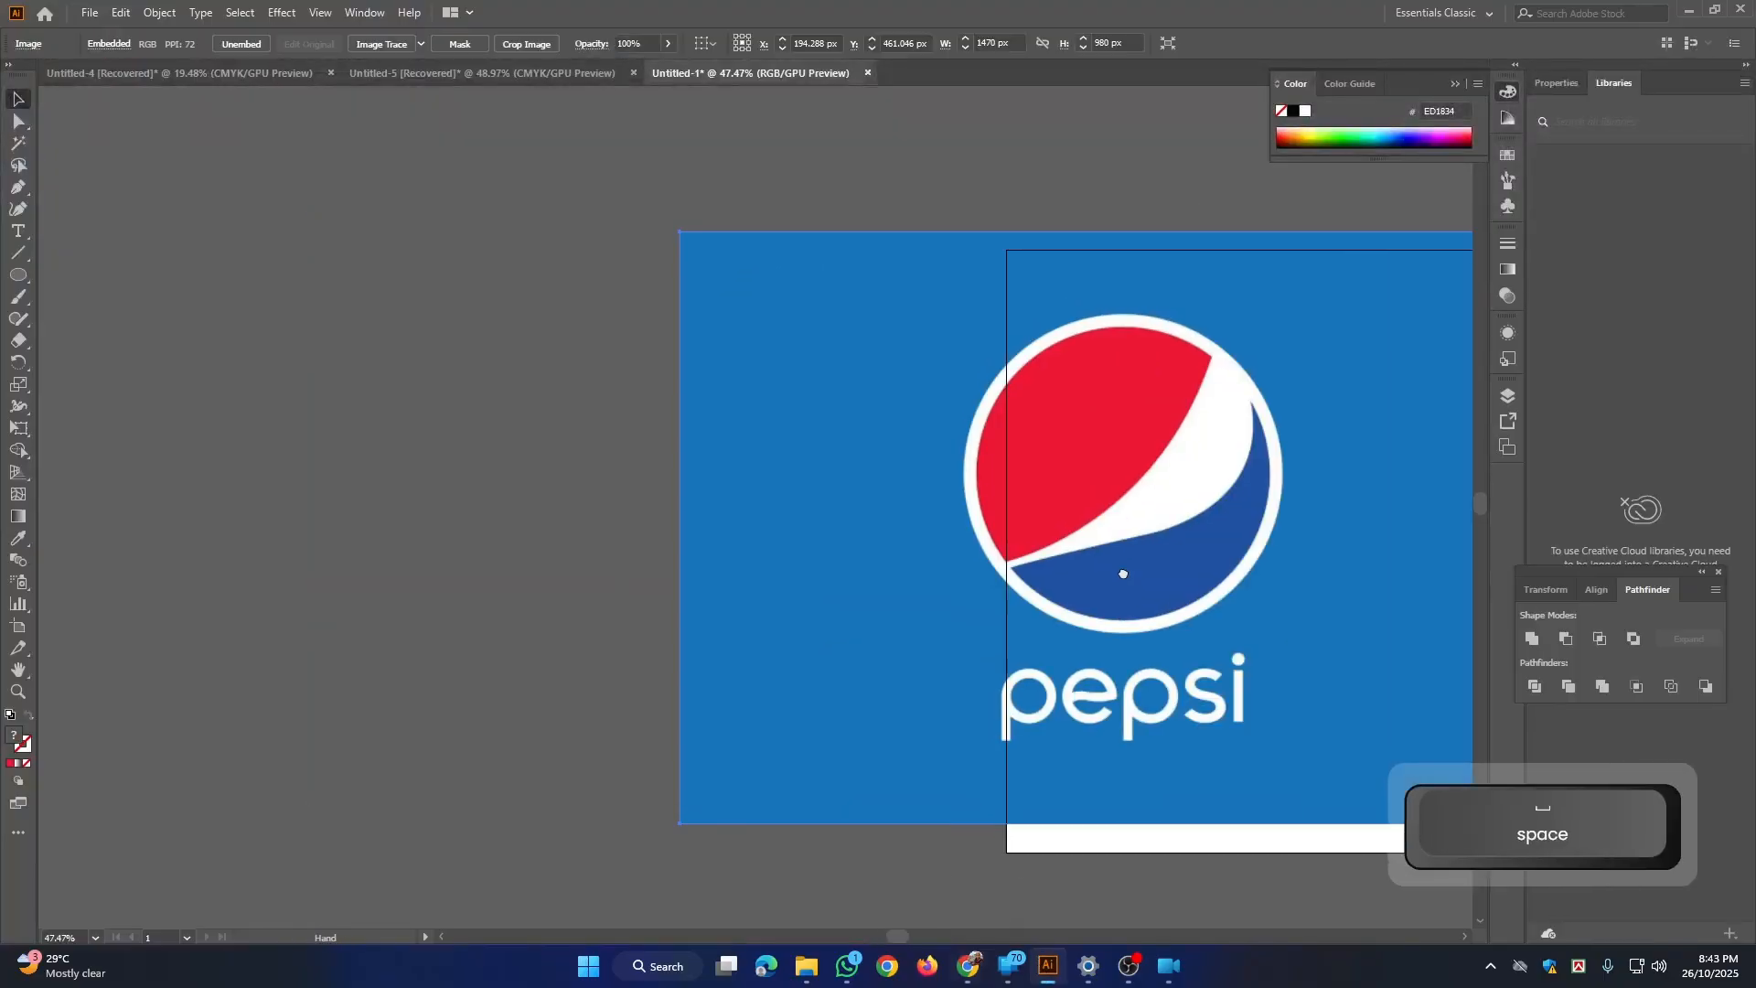
left_click_drag(1123, 534, 975, 494)
key("space")
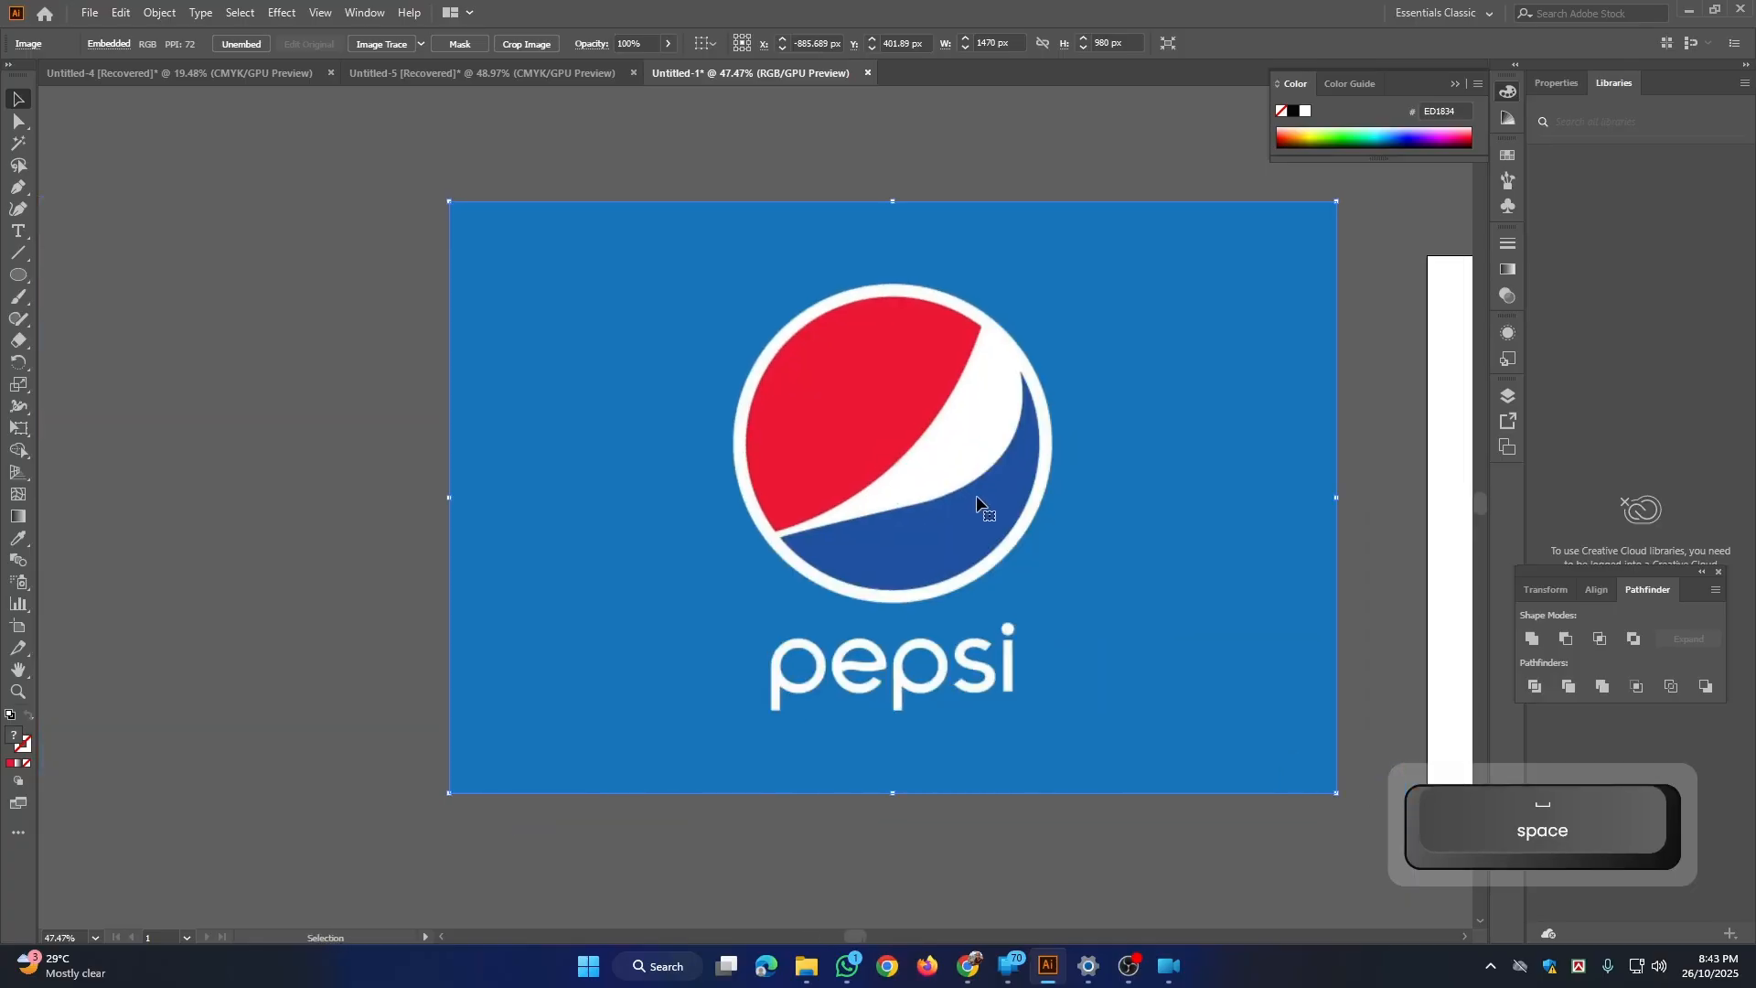
key("ctrl+2")
Step: Draw a circle about 525 px wide over the logo's outer white ring and swap its fill and stroke to leave a red outline
key("space")
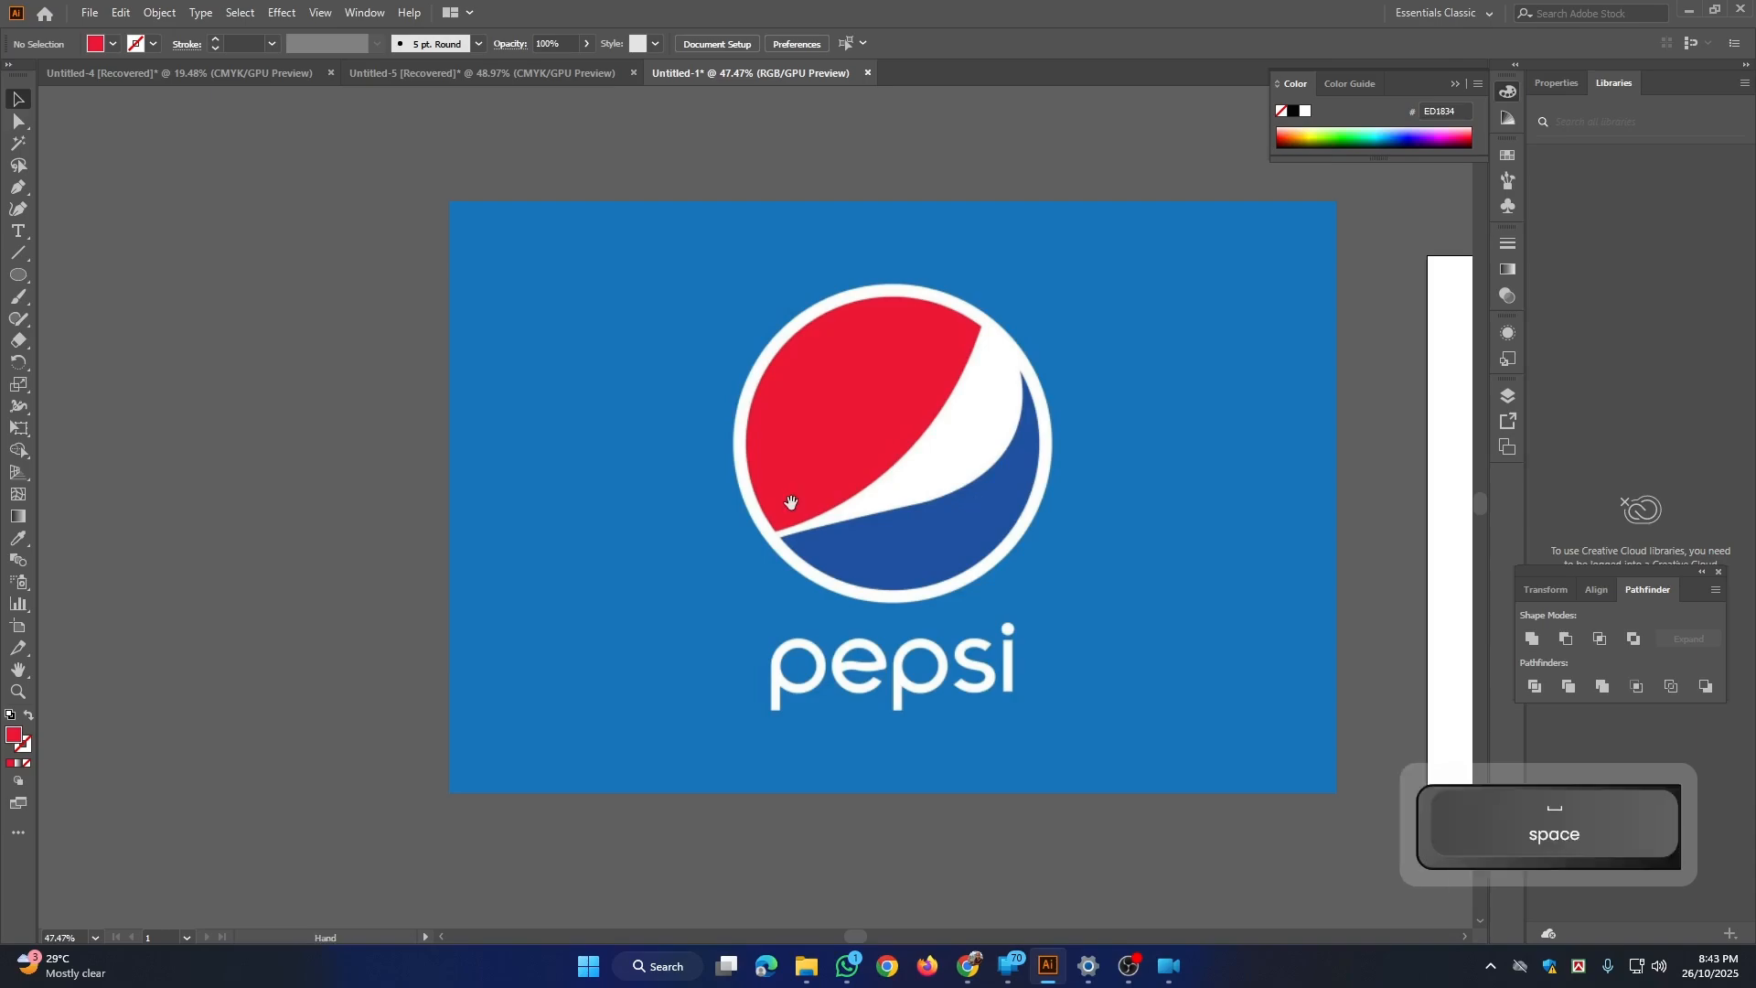
left_click_drag(791, 502, 595, 498)
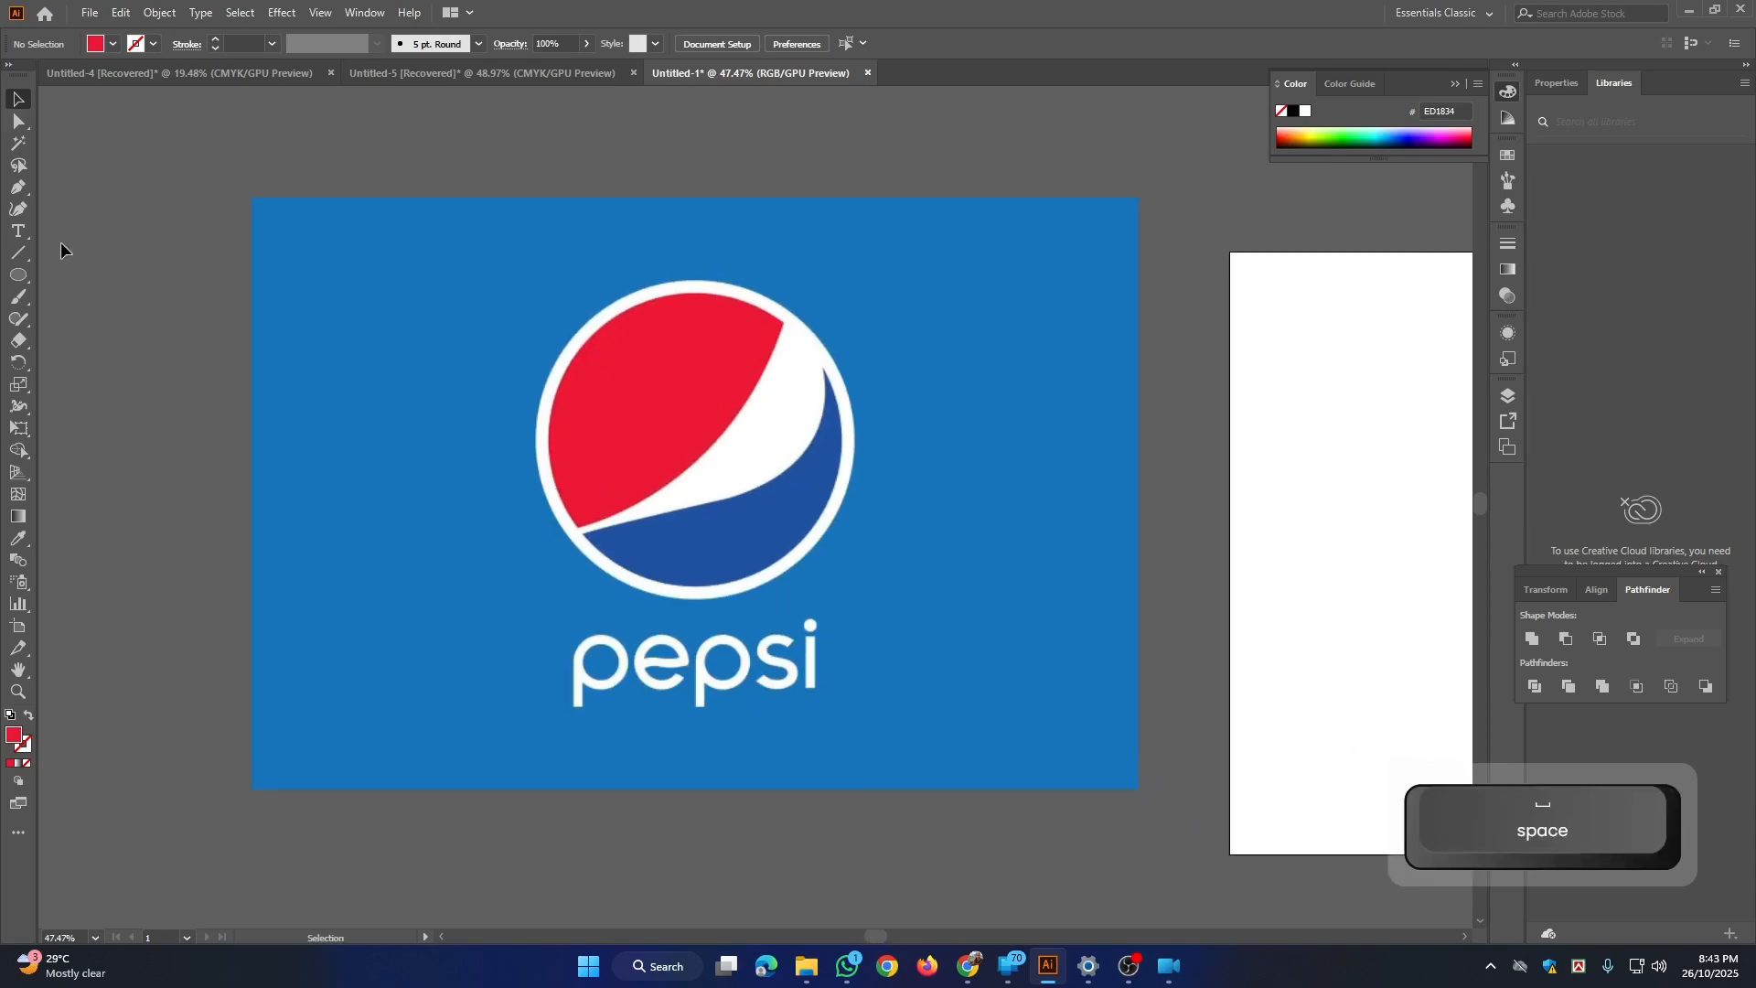
left_click(13, 283)
left_click_drag(697, 450, 854, 582)
key("space")
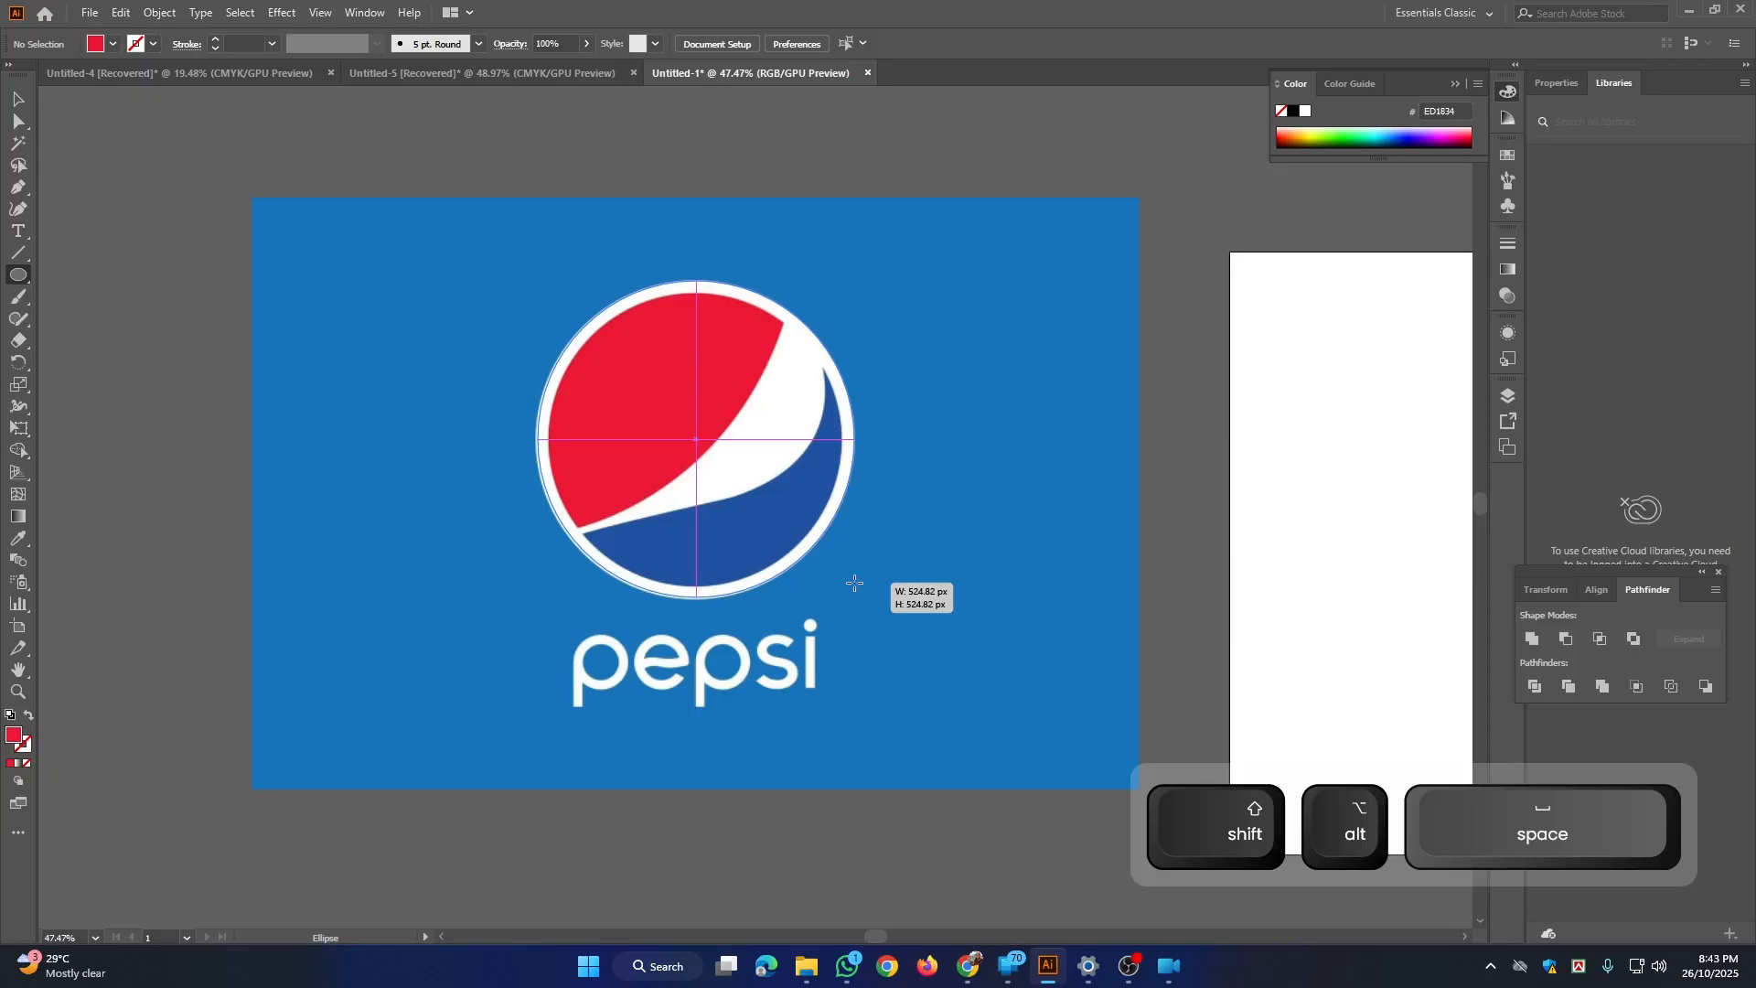
left_click_drag(854, 583, 855, 584)
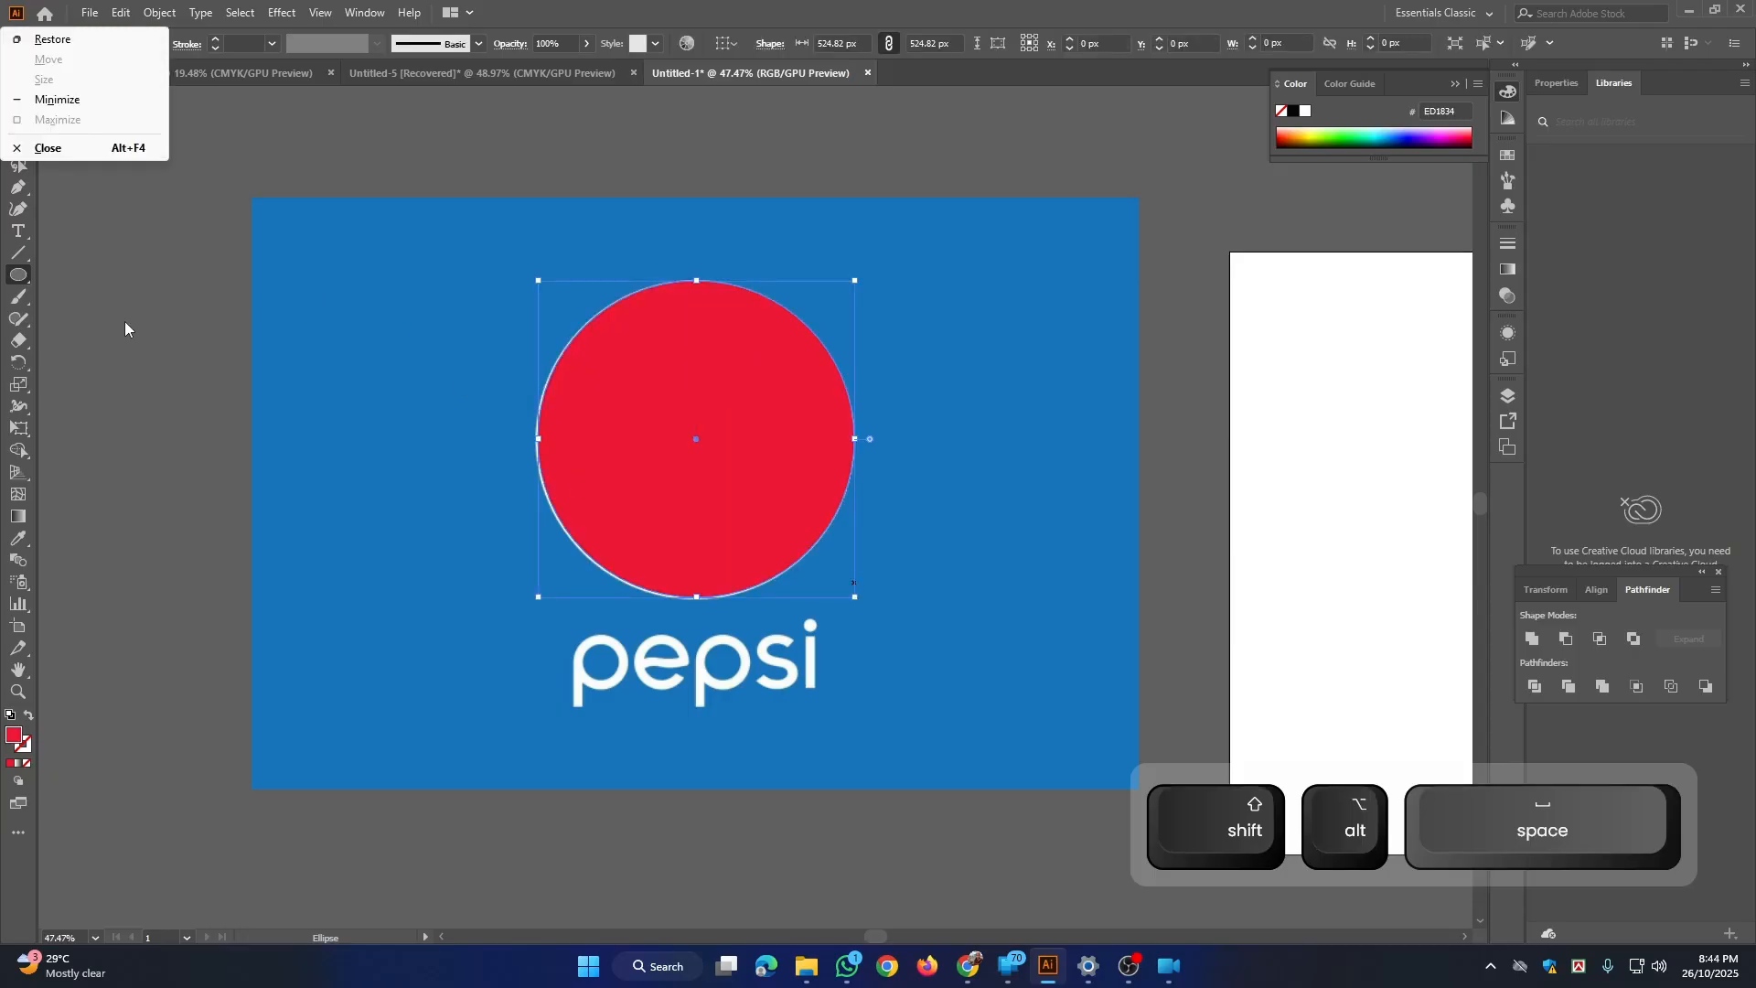
left_click(98, 320)
key("Escape")
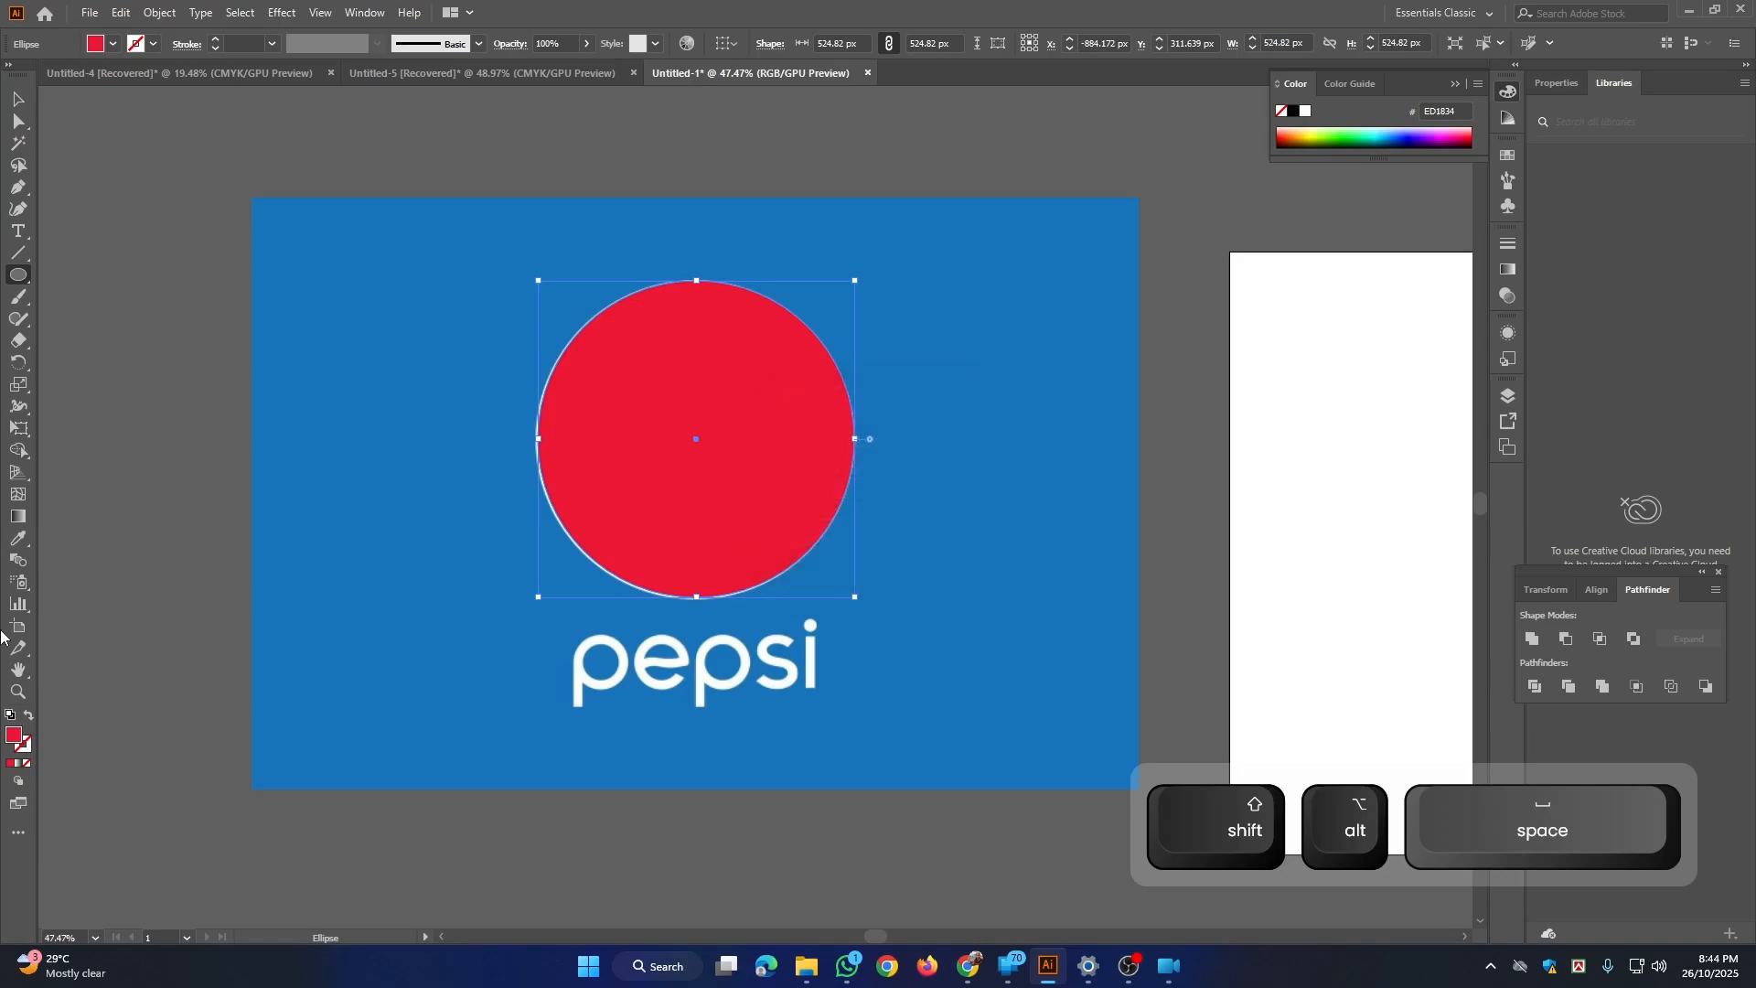
left_click(28, 721)
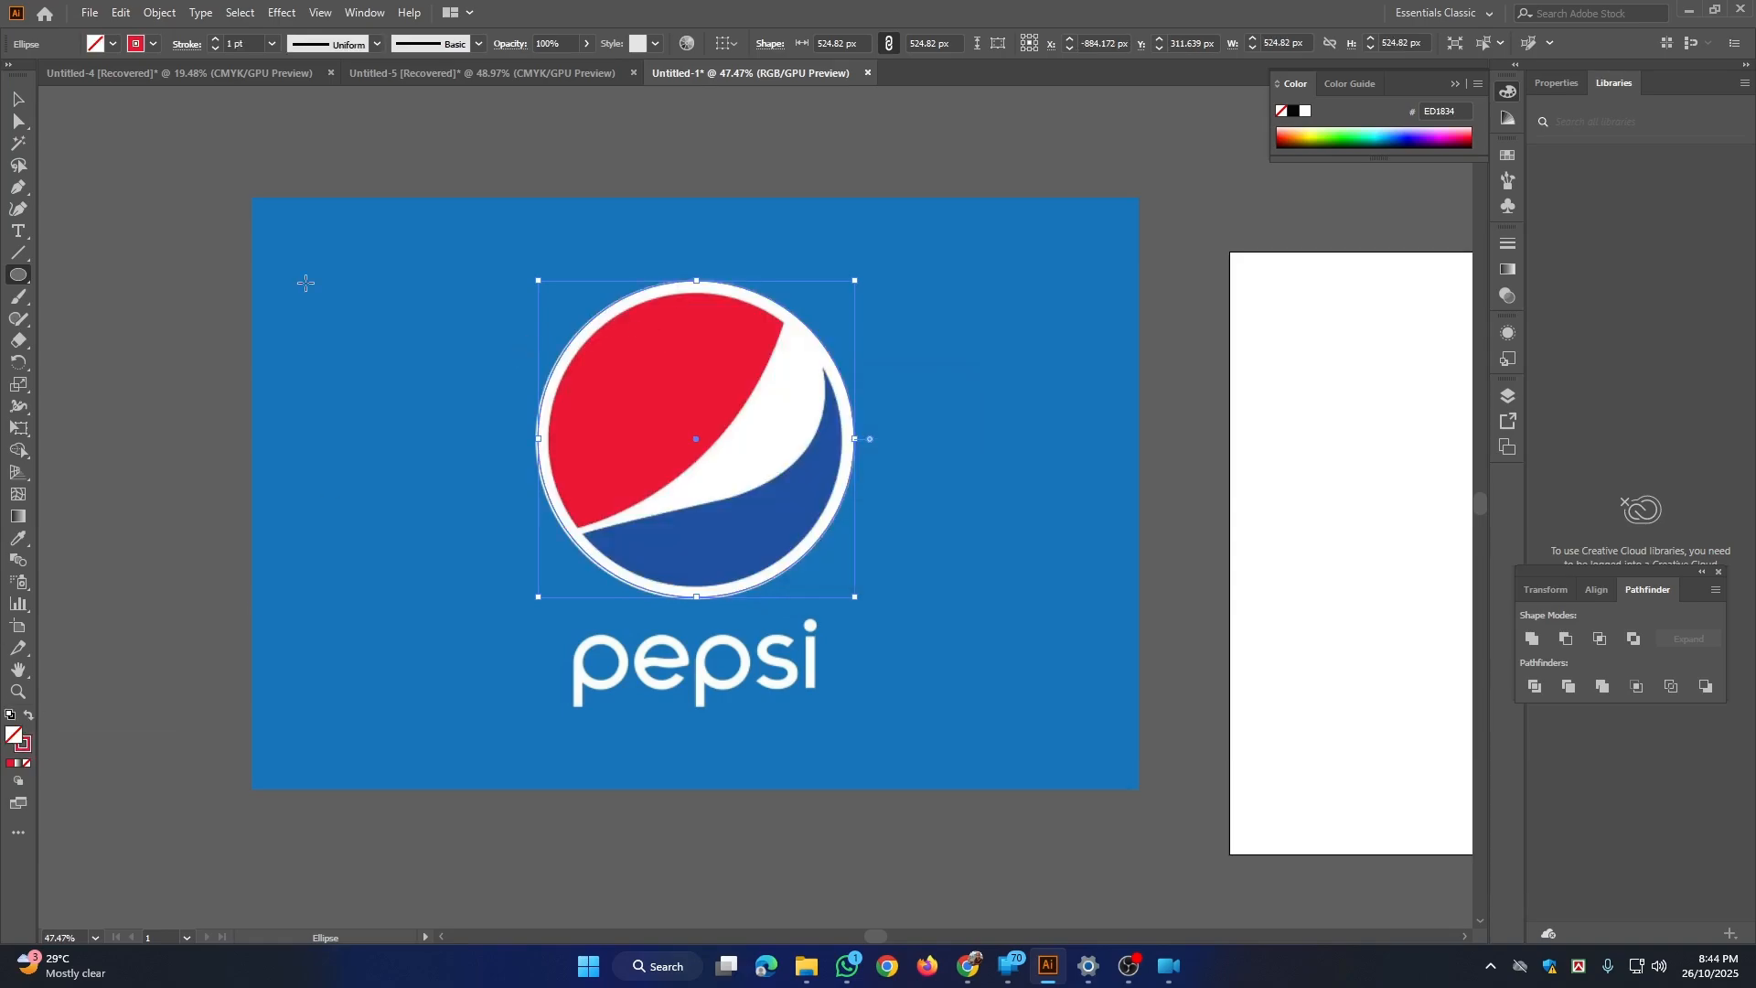
Step: Duplicate the circle in place and scale the copy from its centre to about 485 px, matching the white ring's inner edge
key("v")
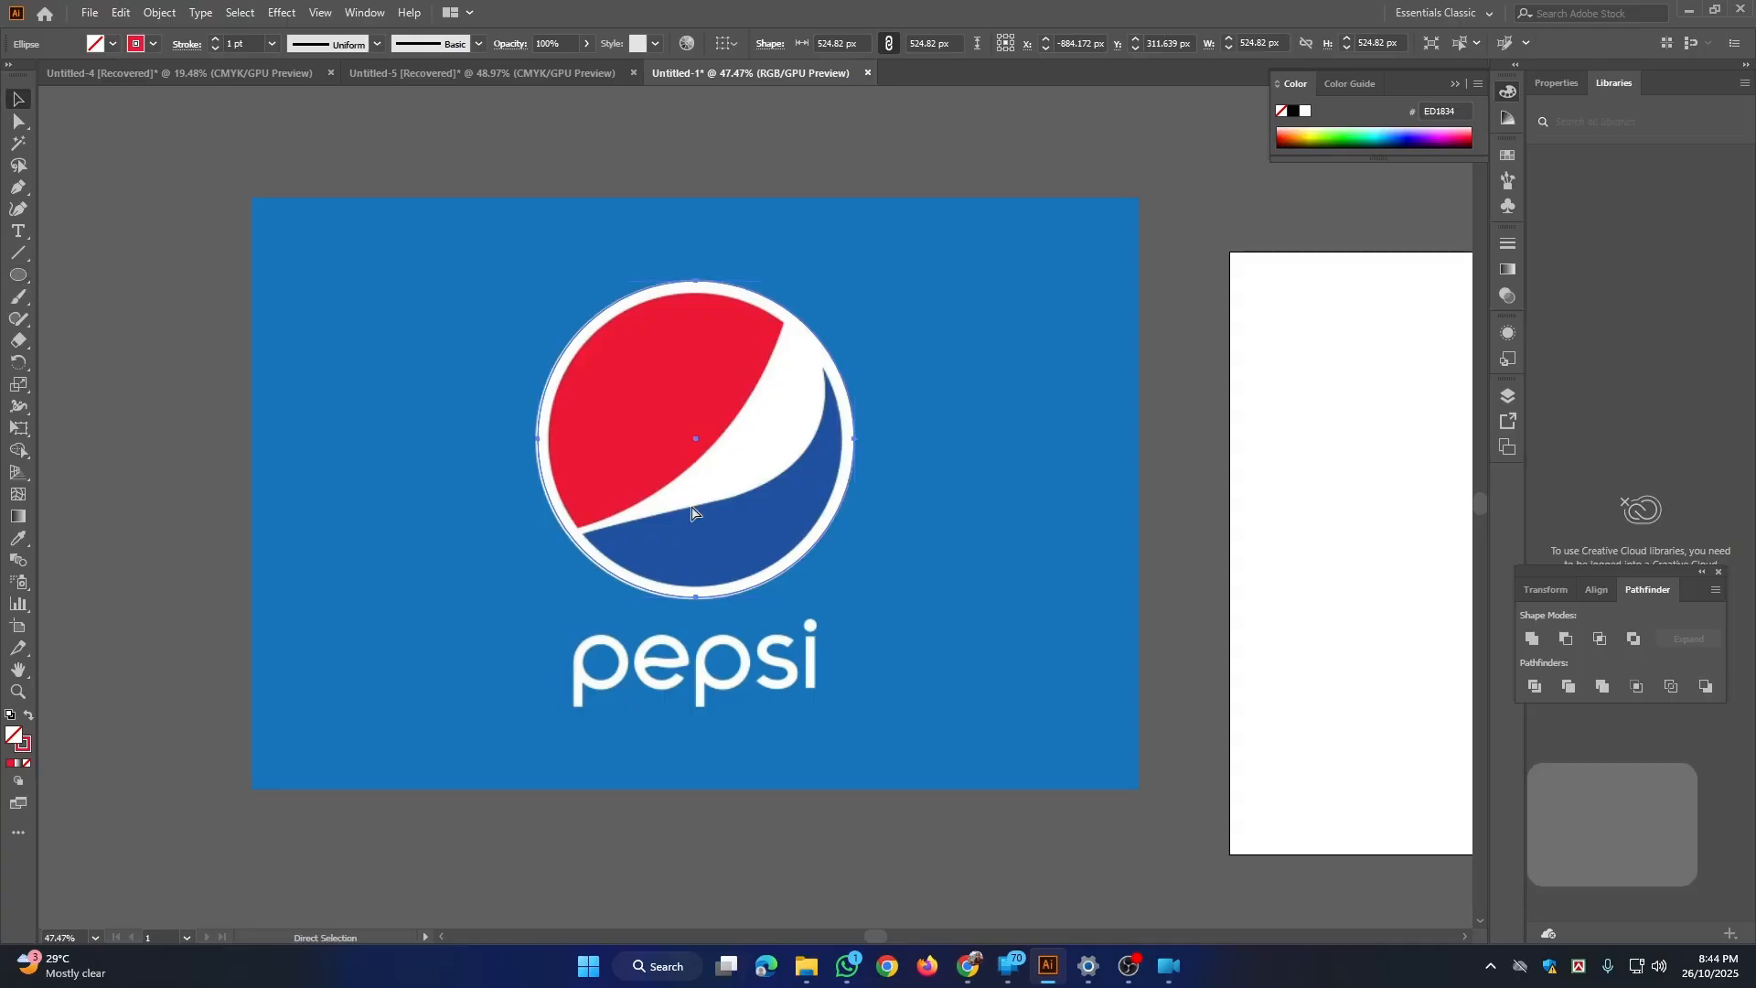
key("ctrl+c")
key("ctrl+f")
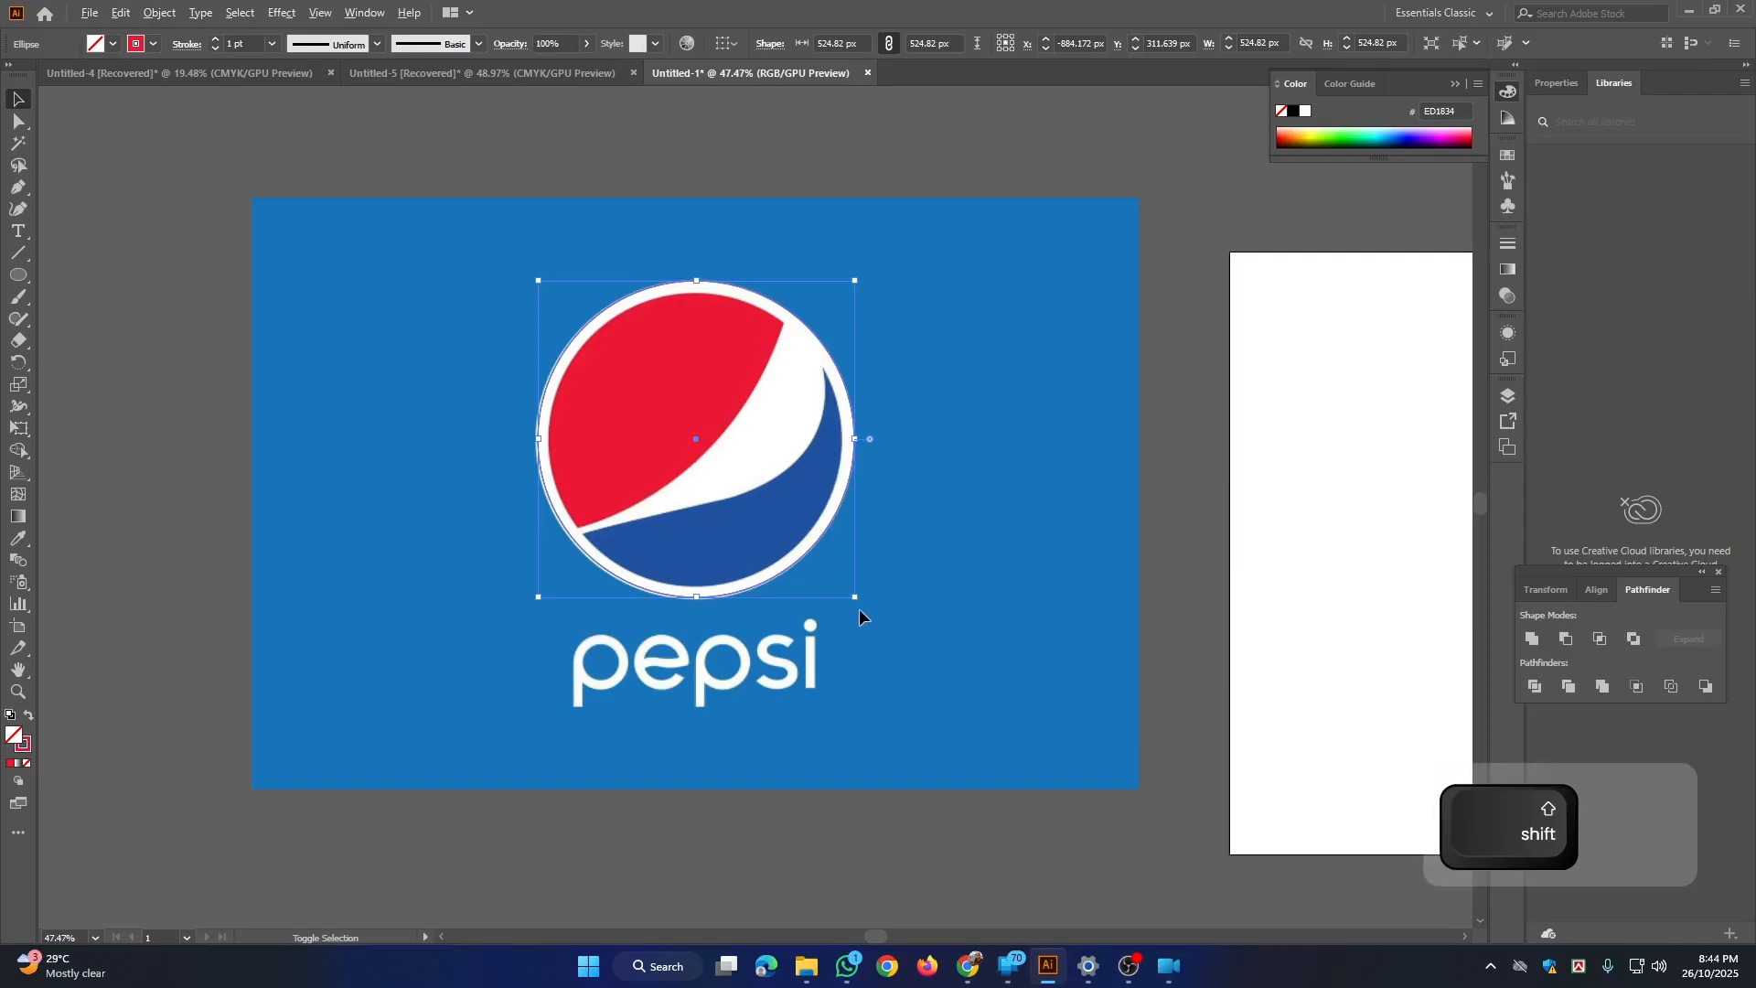
left_click_drag(854, 596, 844, 594)
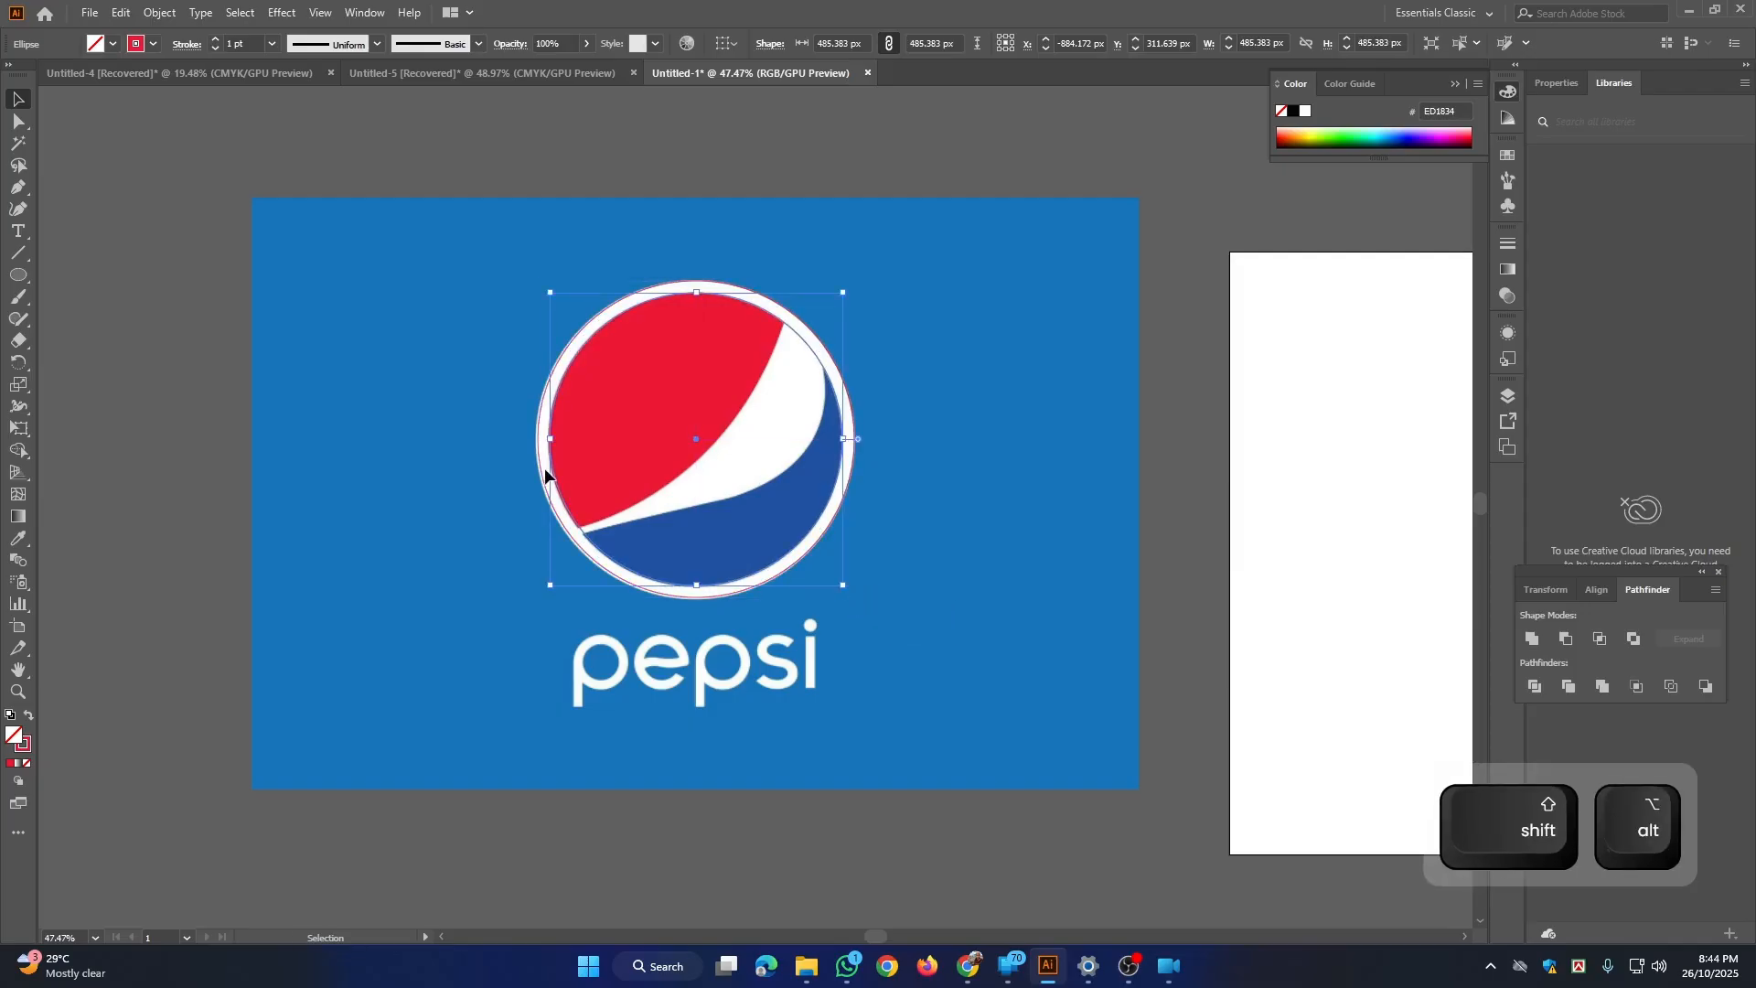
left_click(201, 194)
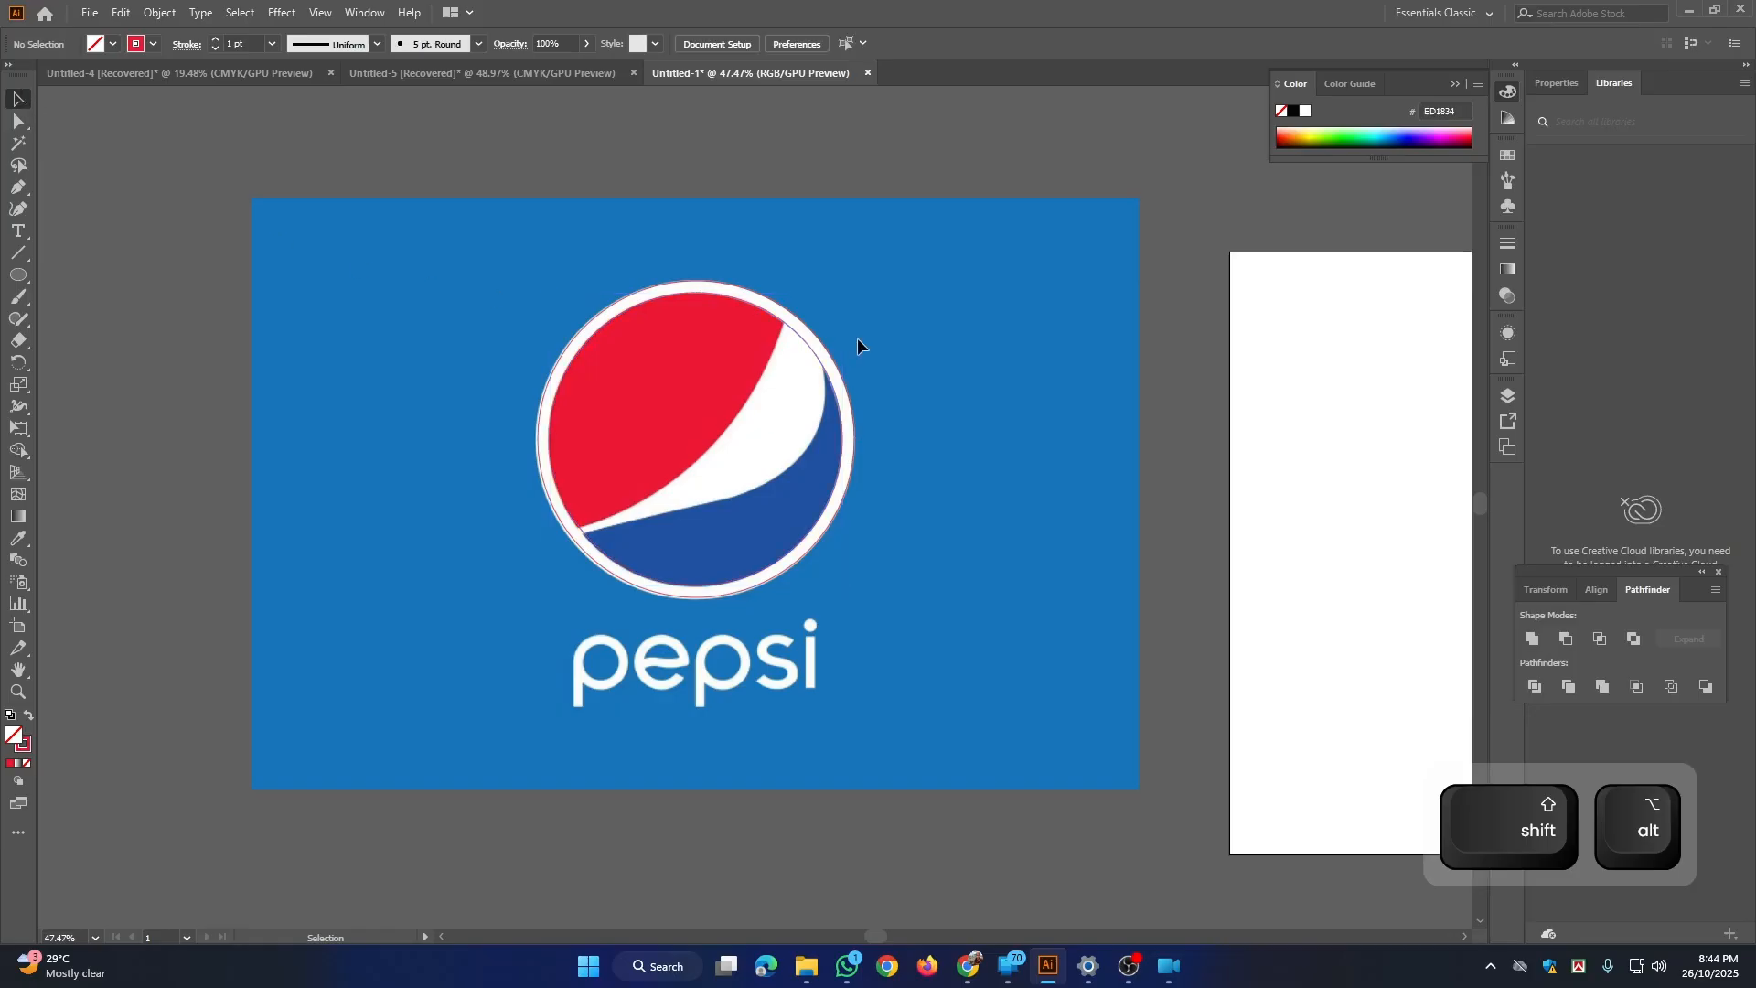
Step: Select the outer circle and lock it
left_click(842, 383)
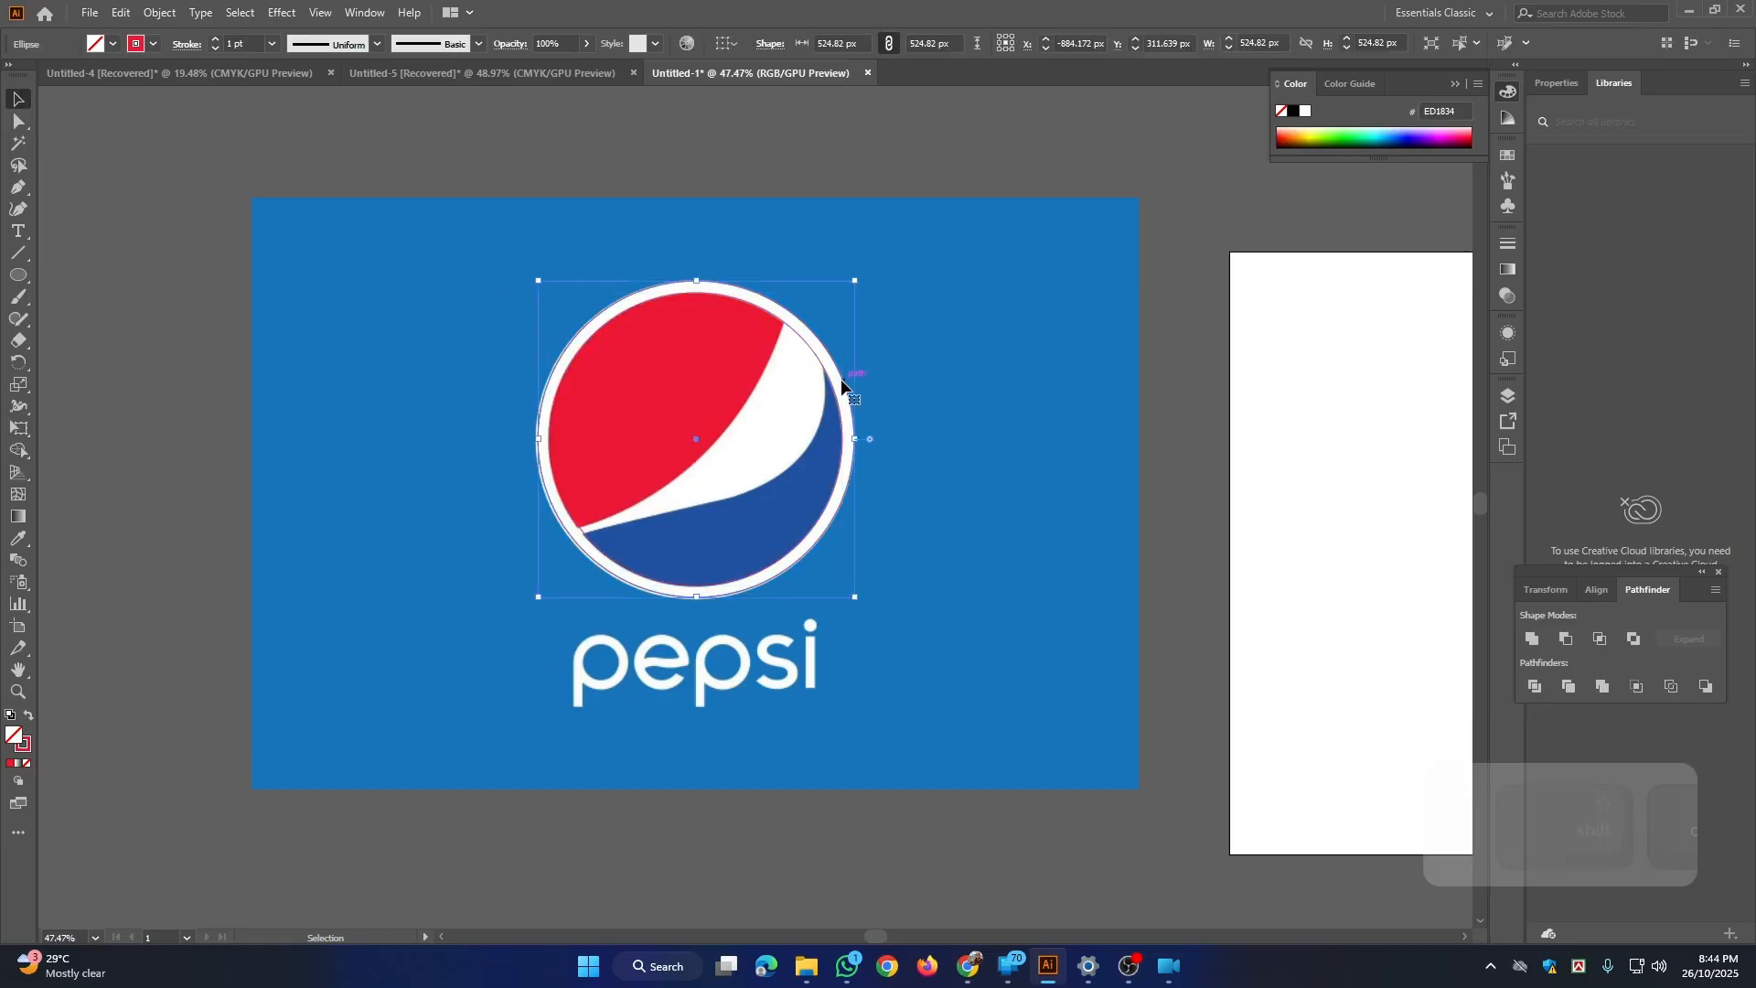
key("ctrl+shift+a")
key("ctrl+2")
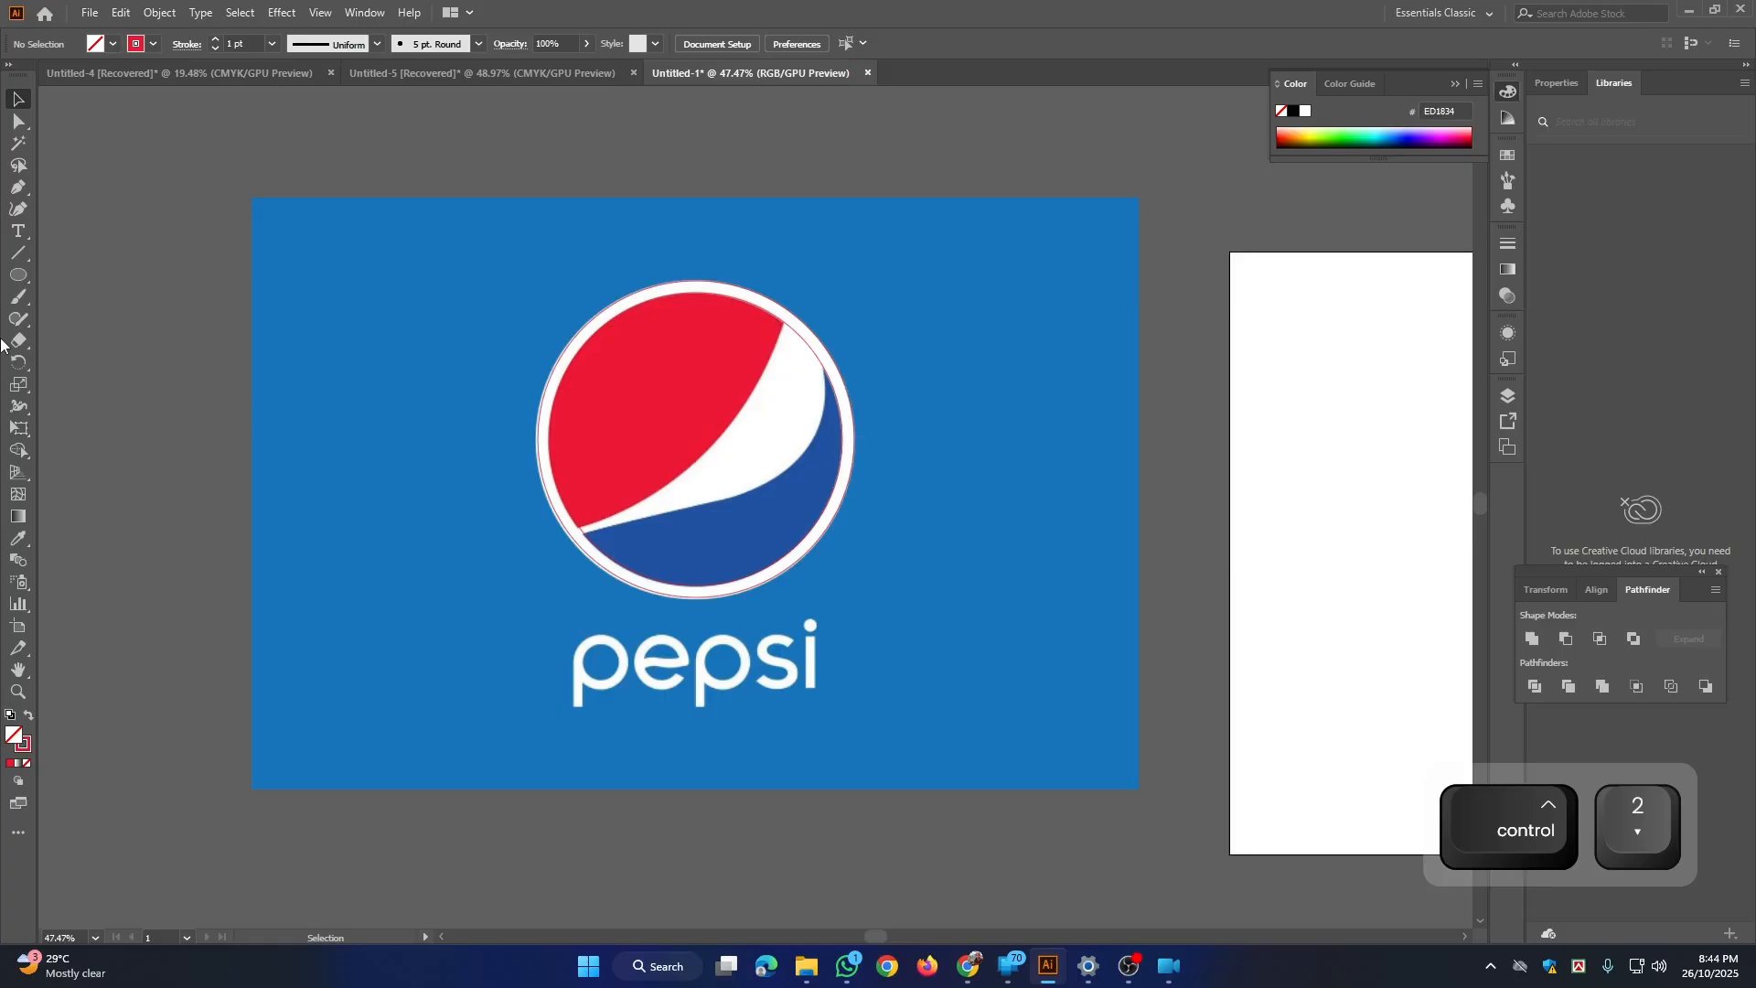
Step: Trace the curved edge between the red area and the white wave with the Pen tool, extending the path past the circle at both ends
left_click(17, 186)
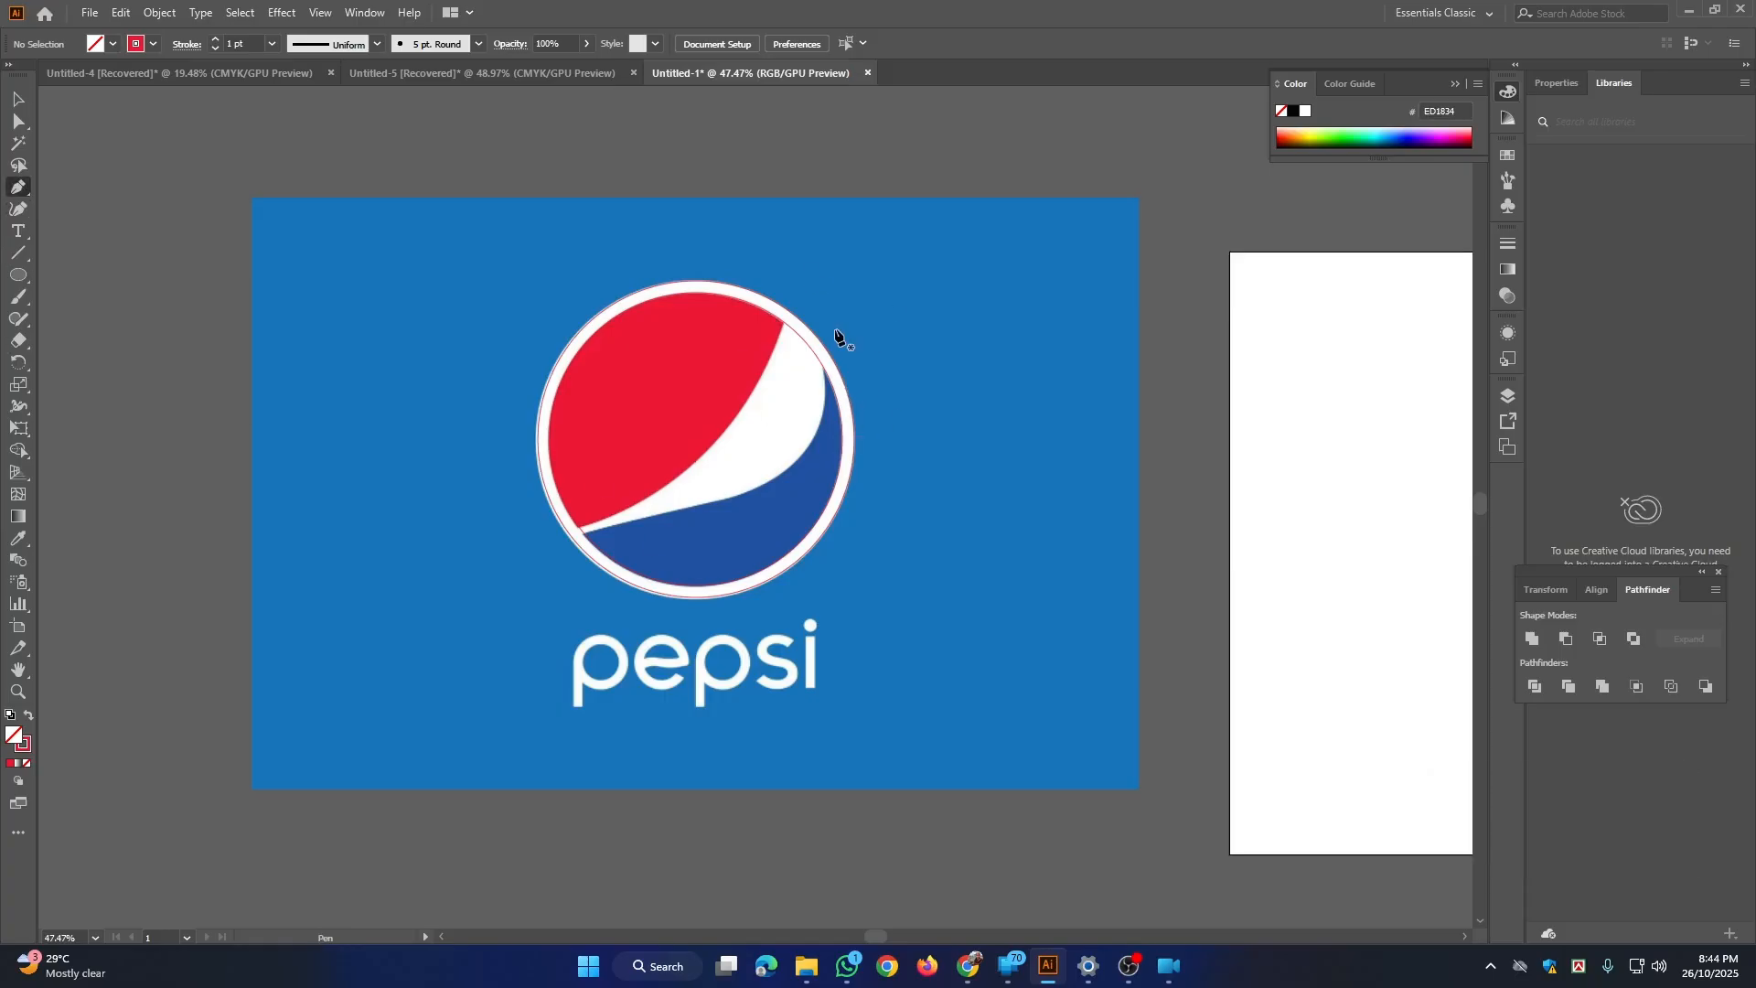
left_click(787, 262)
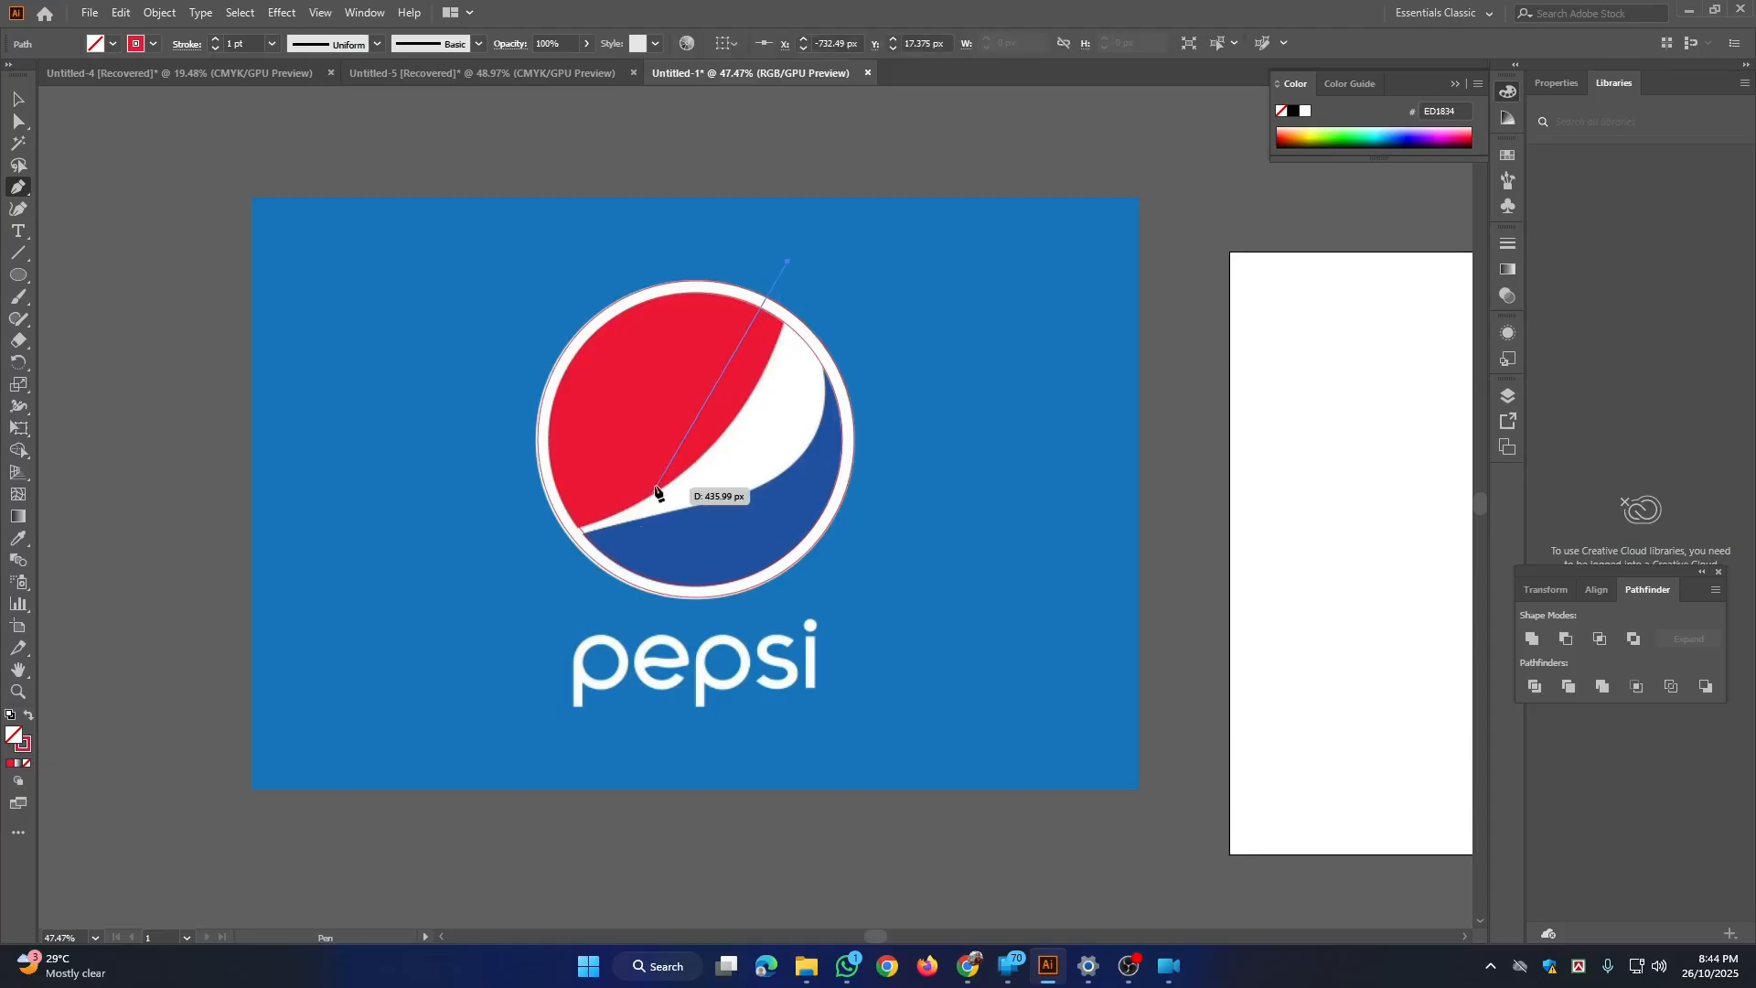
left_click_drag(697, 459, 587, 554)
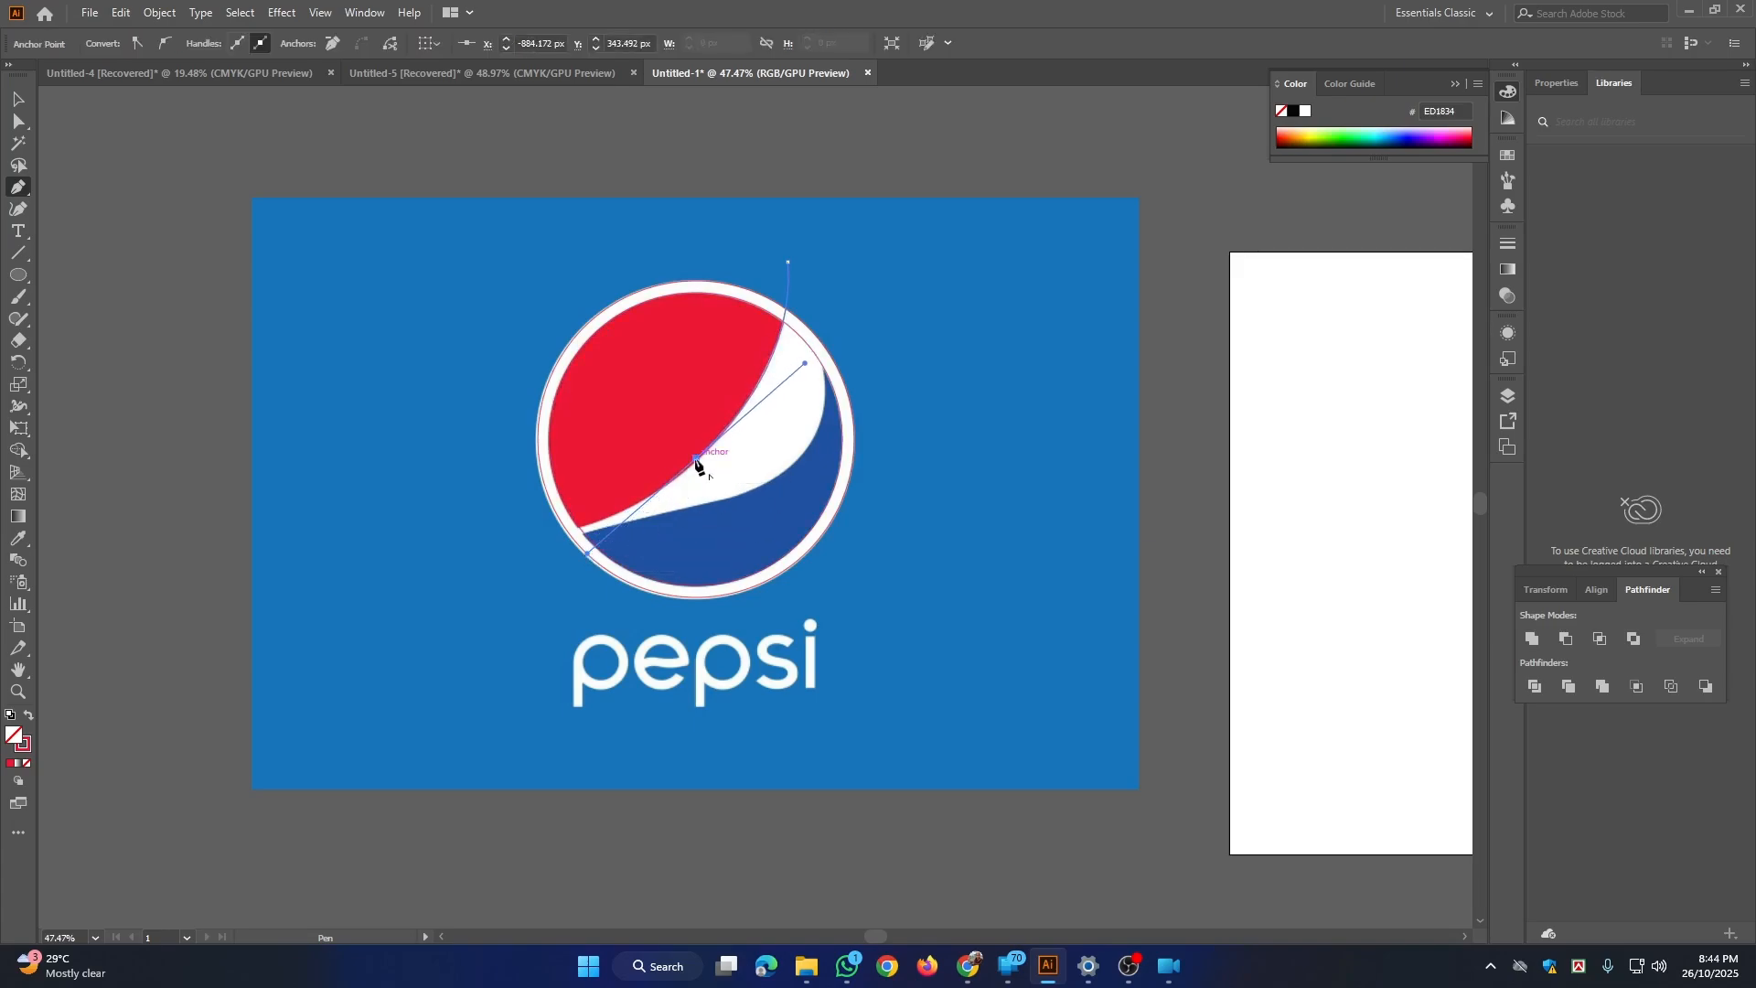
key("space")
left_click_drag(634, 502, 834, 451)
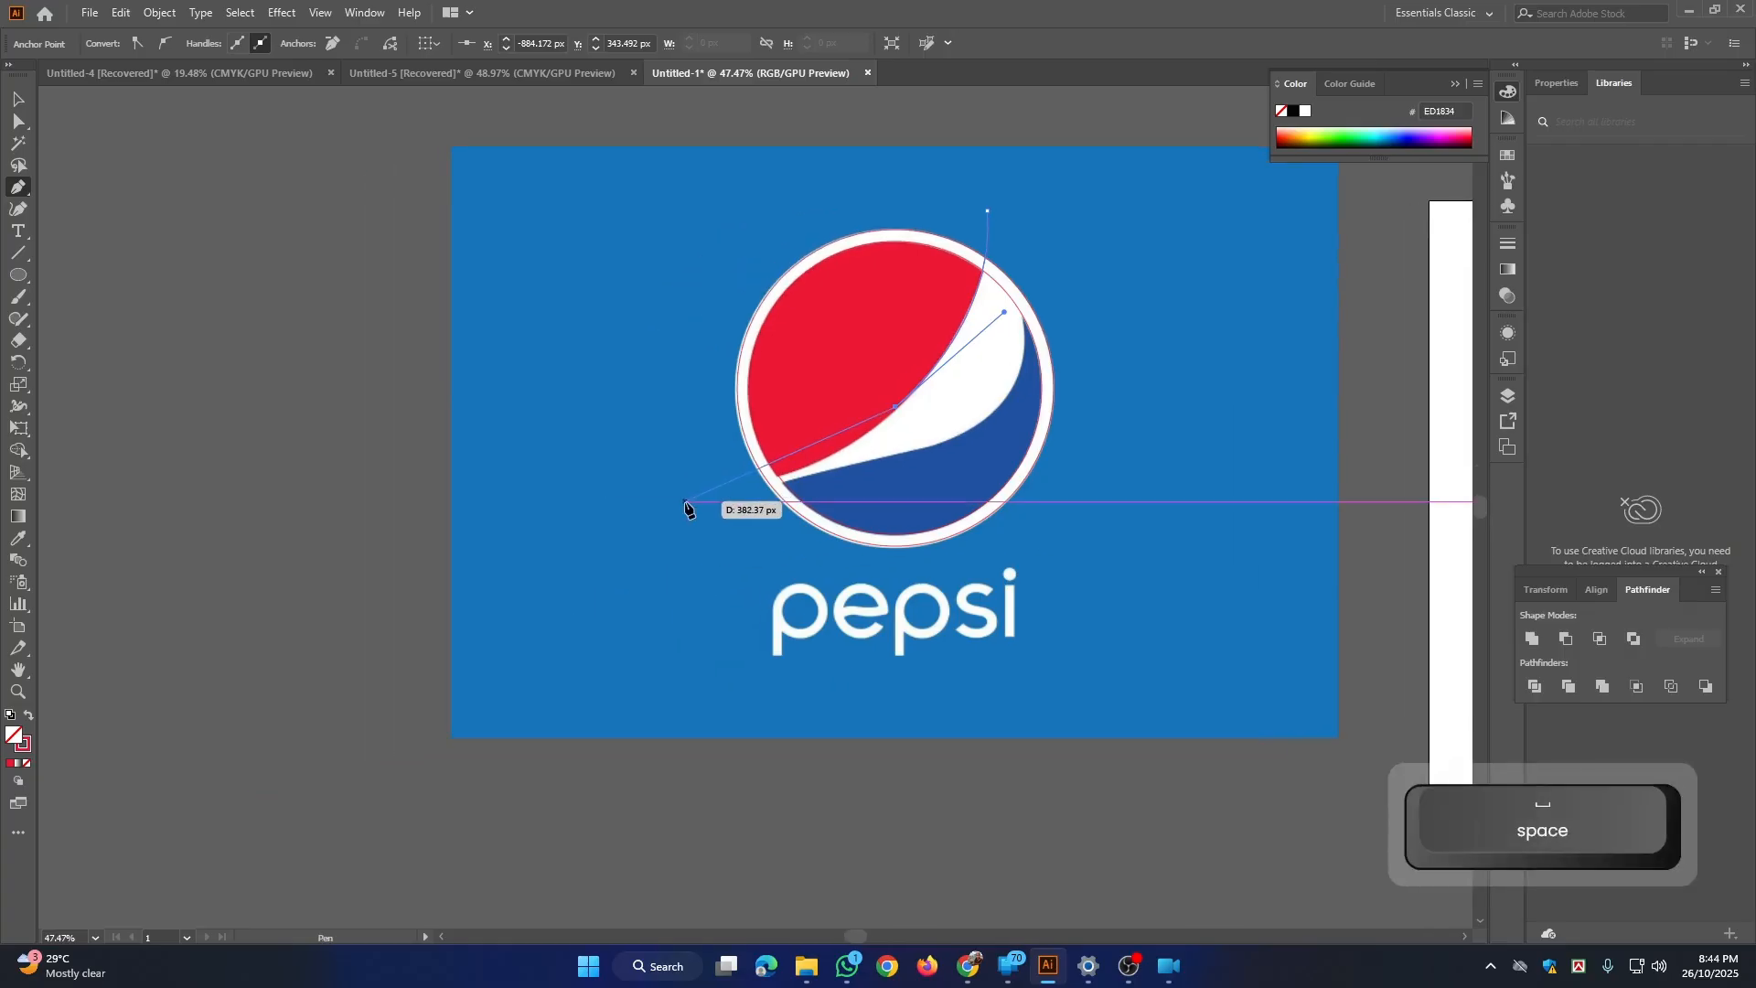
left_click_drag(673, 495, 527, 497)
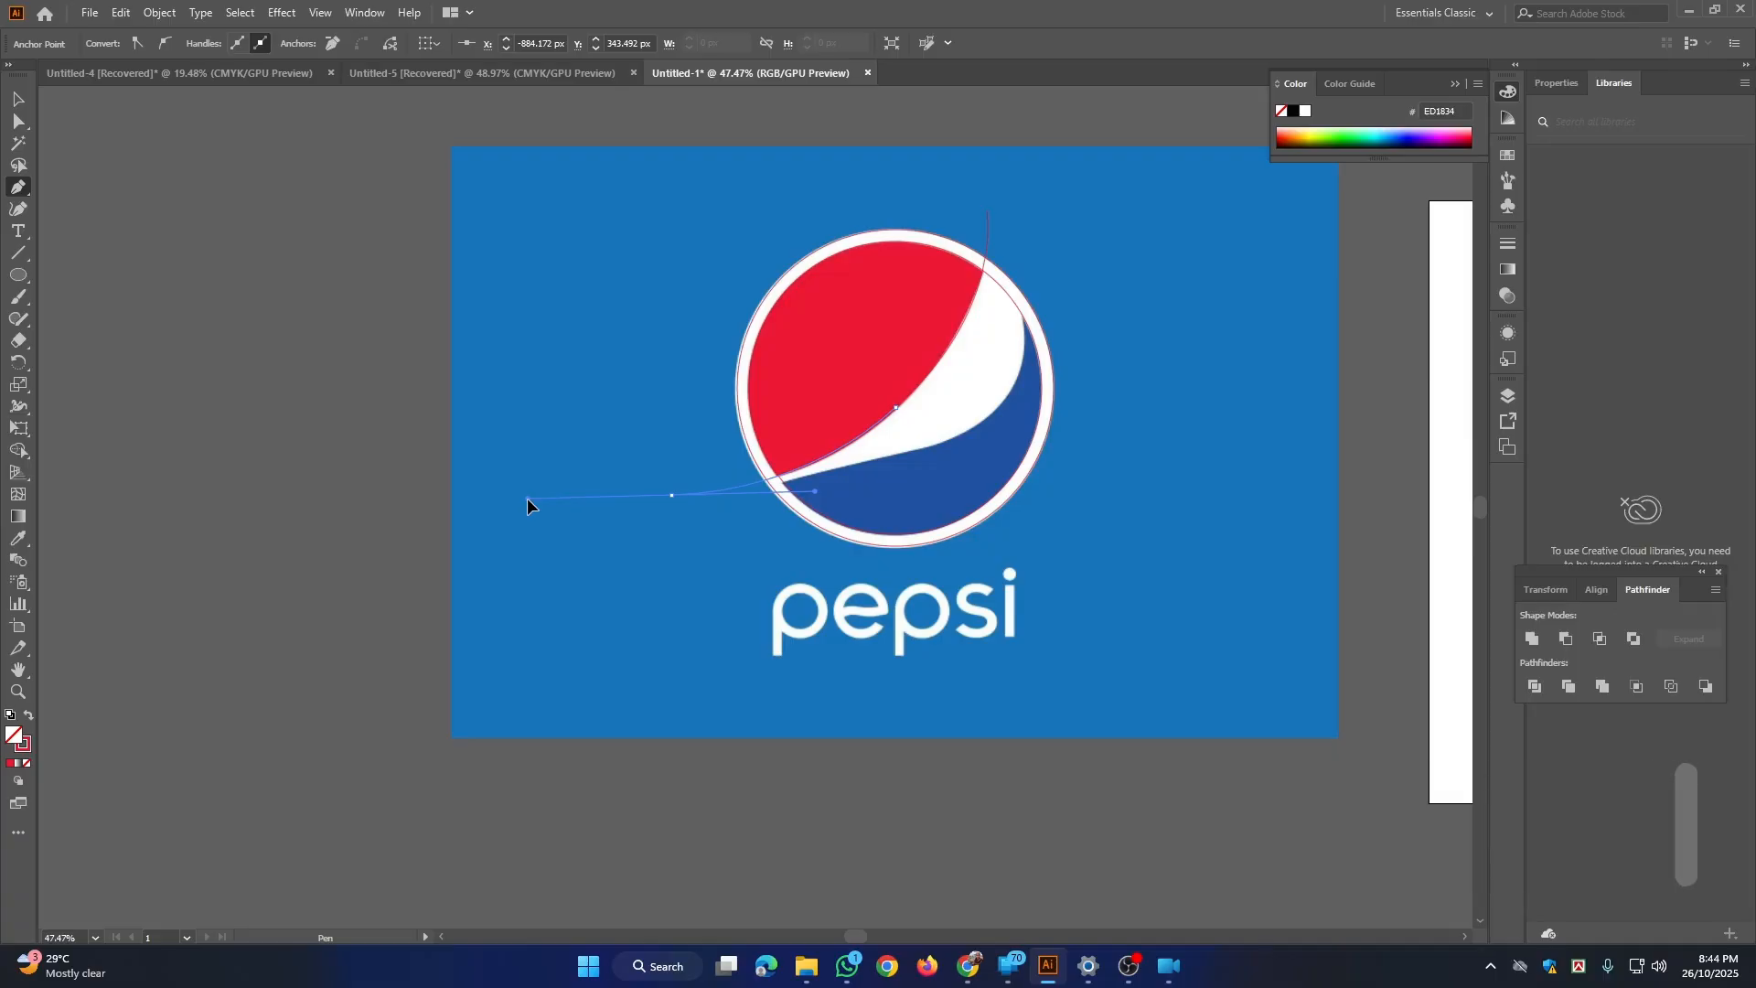
left_click(671, 495)
Step: Continue the path back into the circle along the edge between the white wave and the blue area
left_click(673, 524)
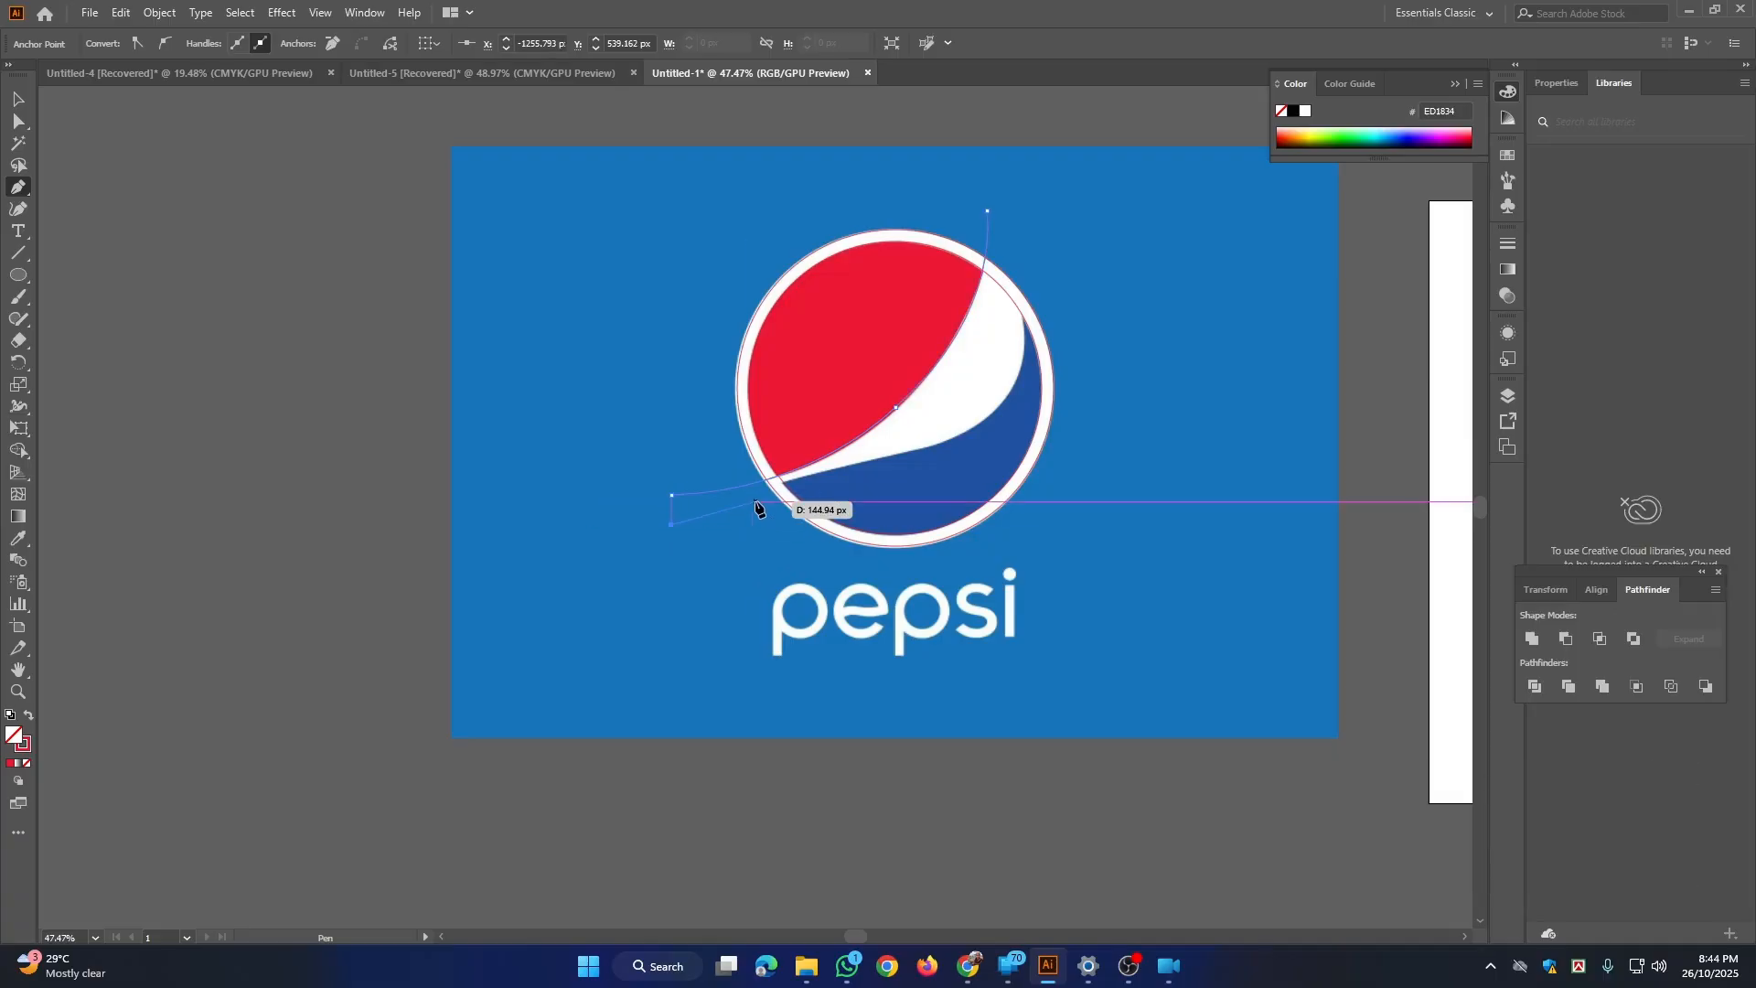
left_click(751, 494)
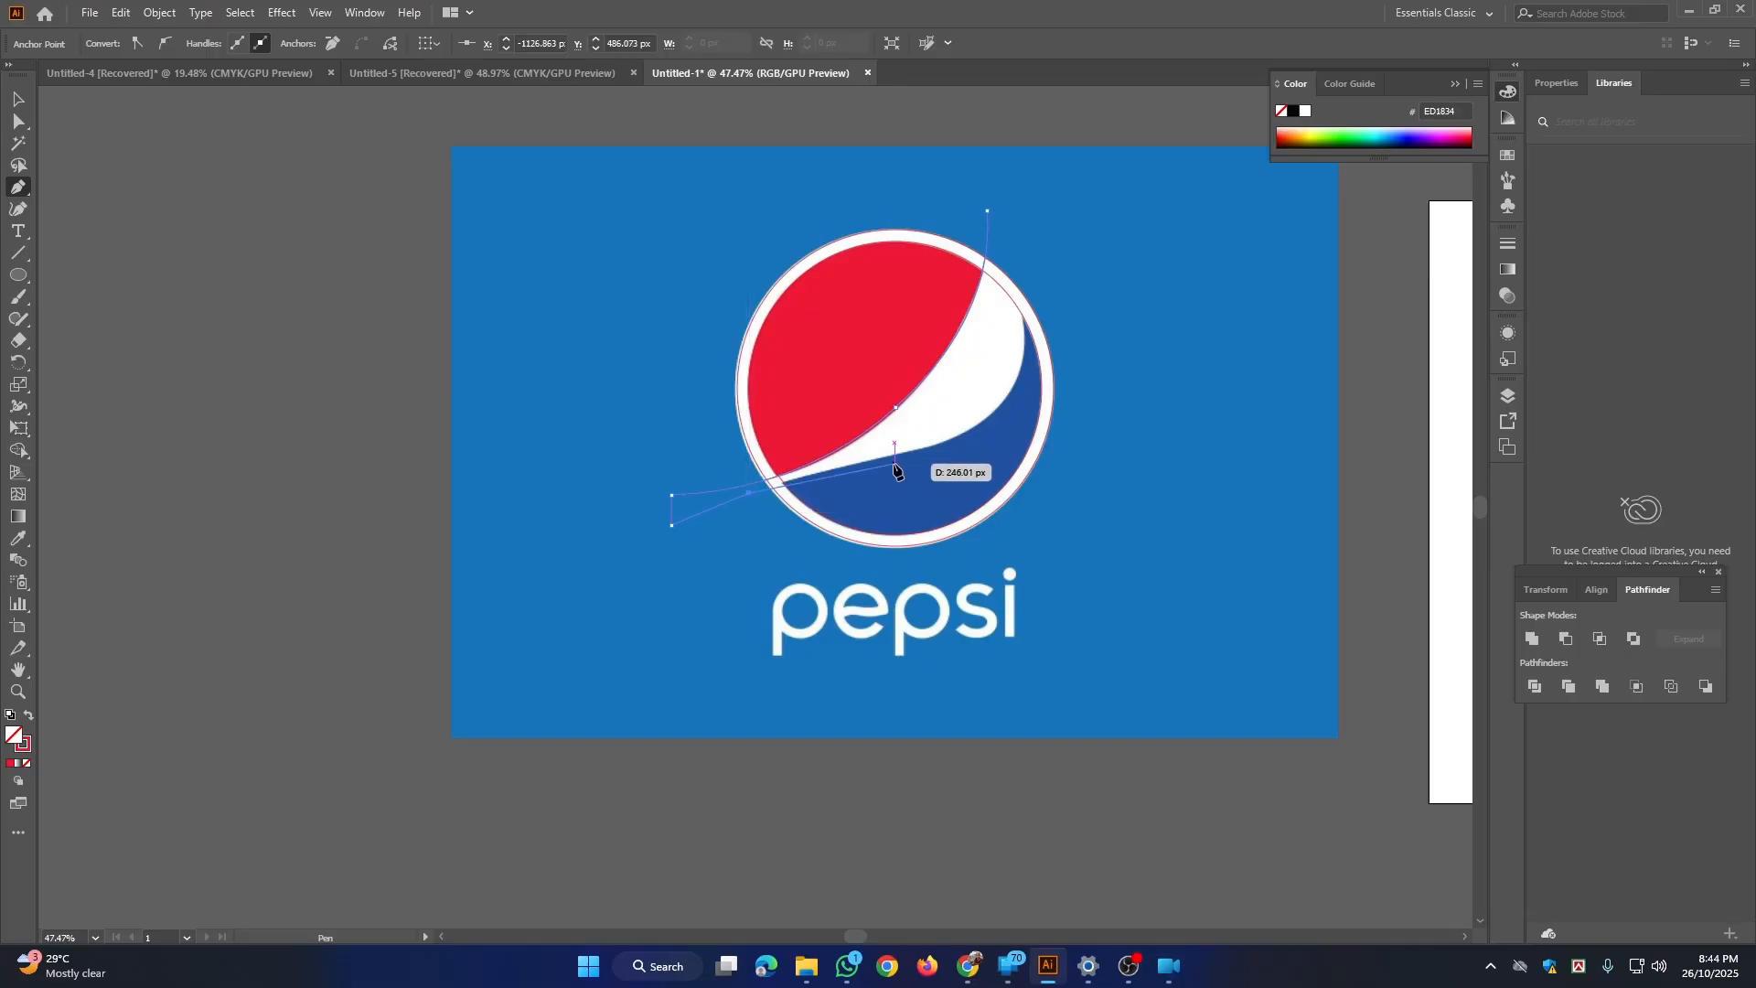
left_click_drag(896, 455, 927, 448)
left_click(896, 455)
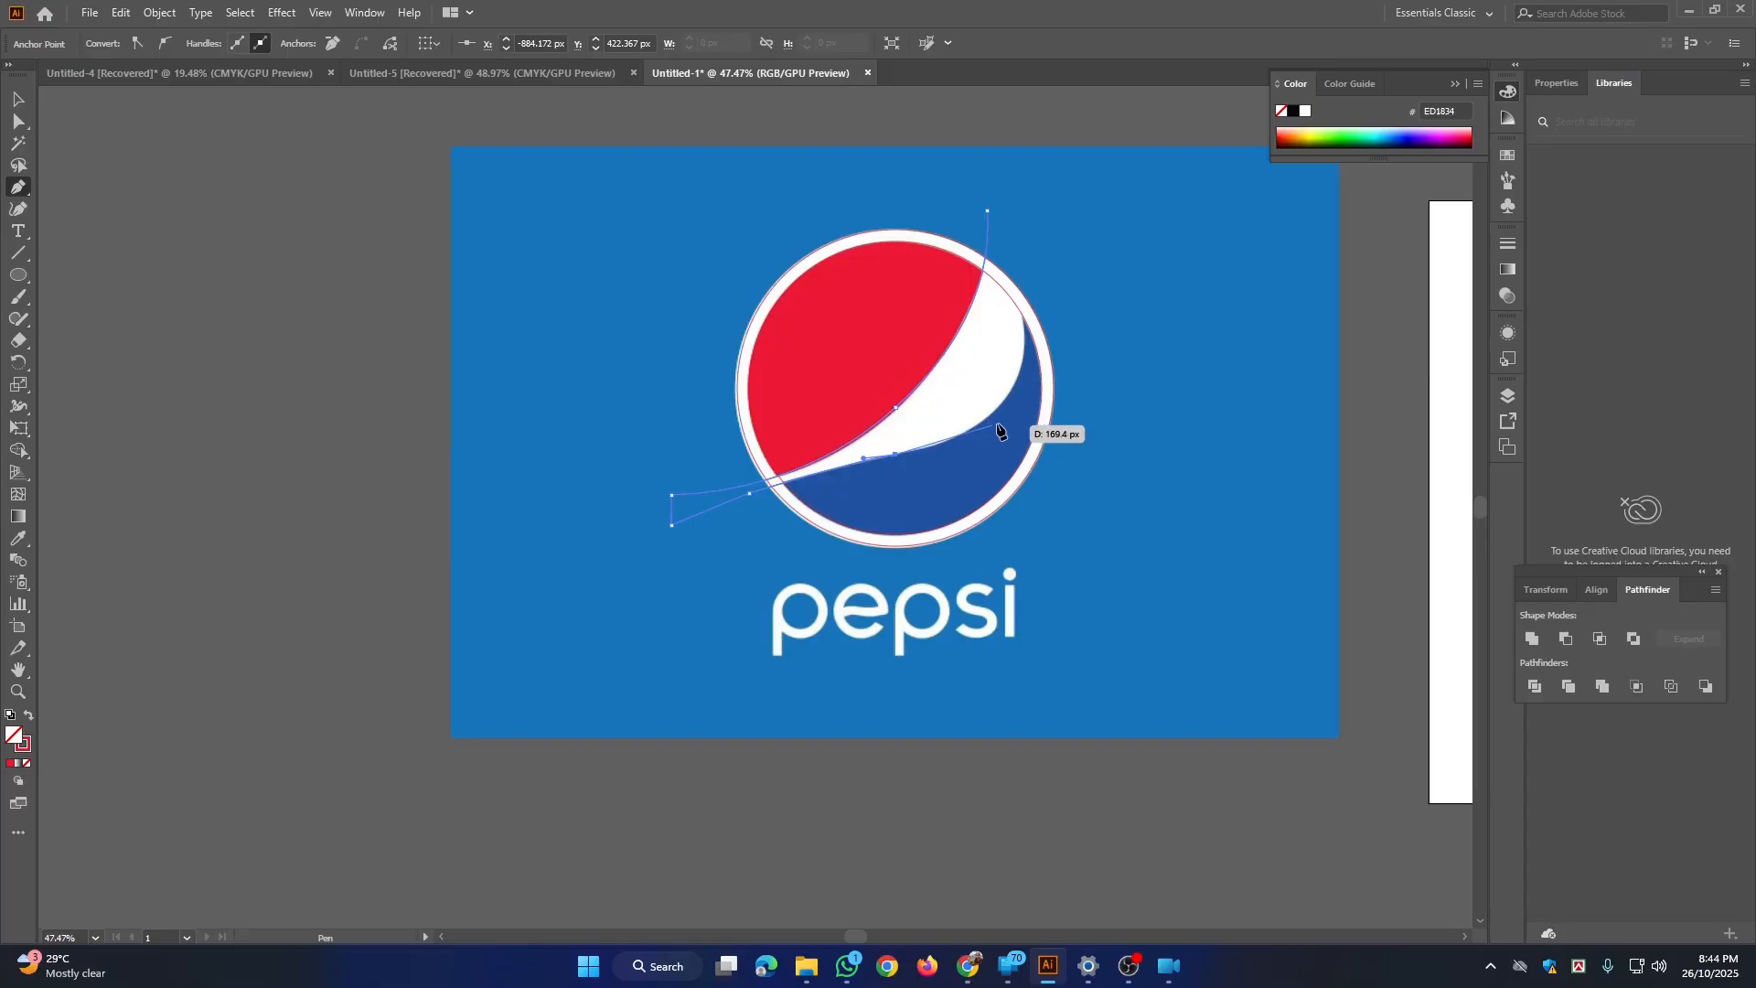
left_click_drag(1006, 398, 1030, 350)
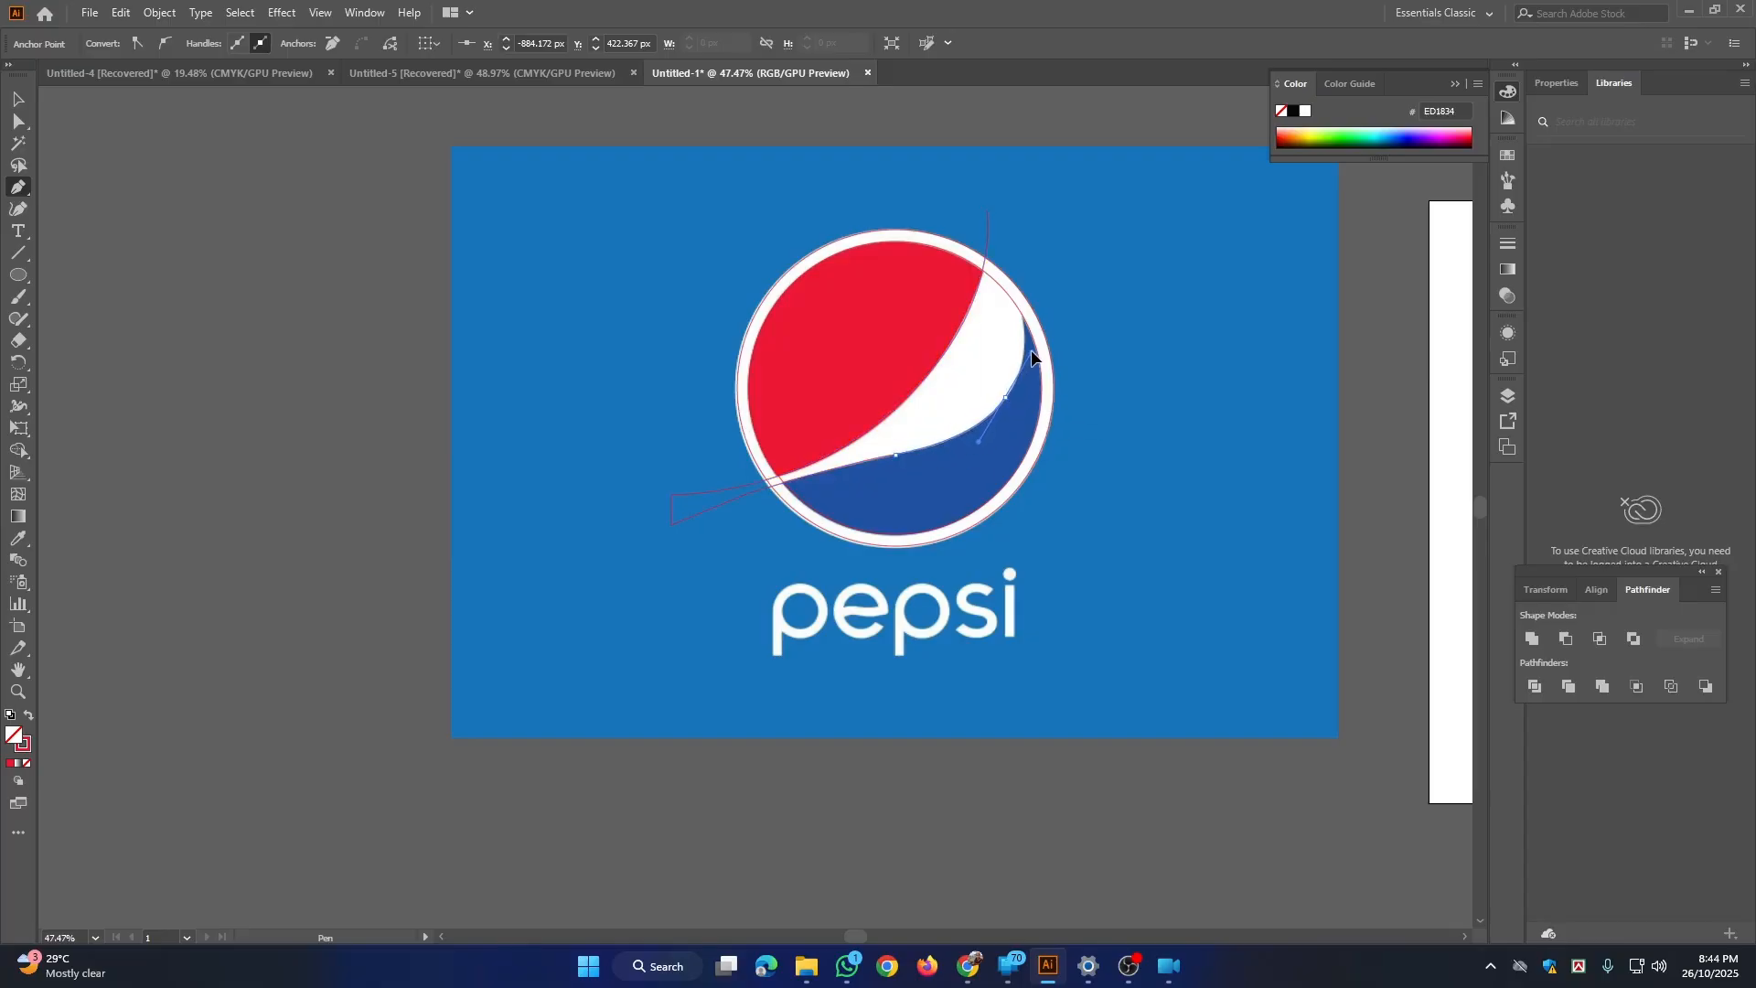
left_click(1005, 401)
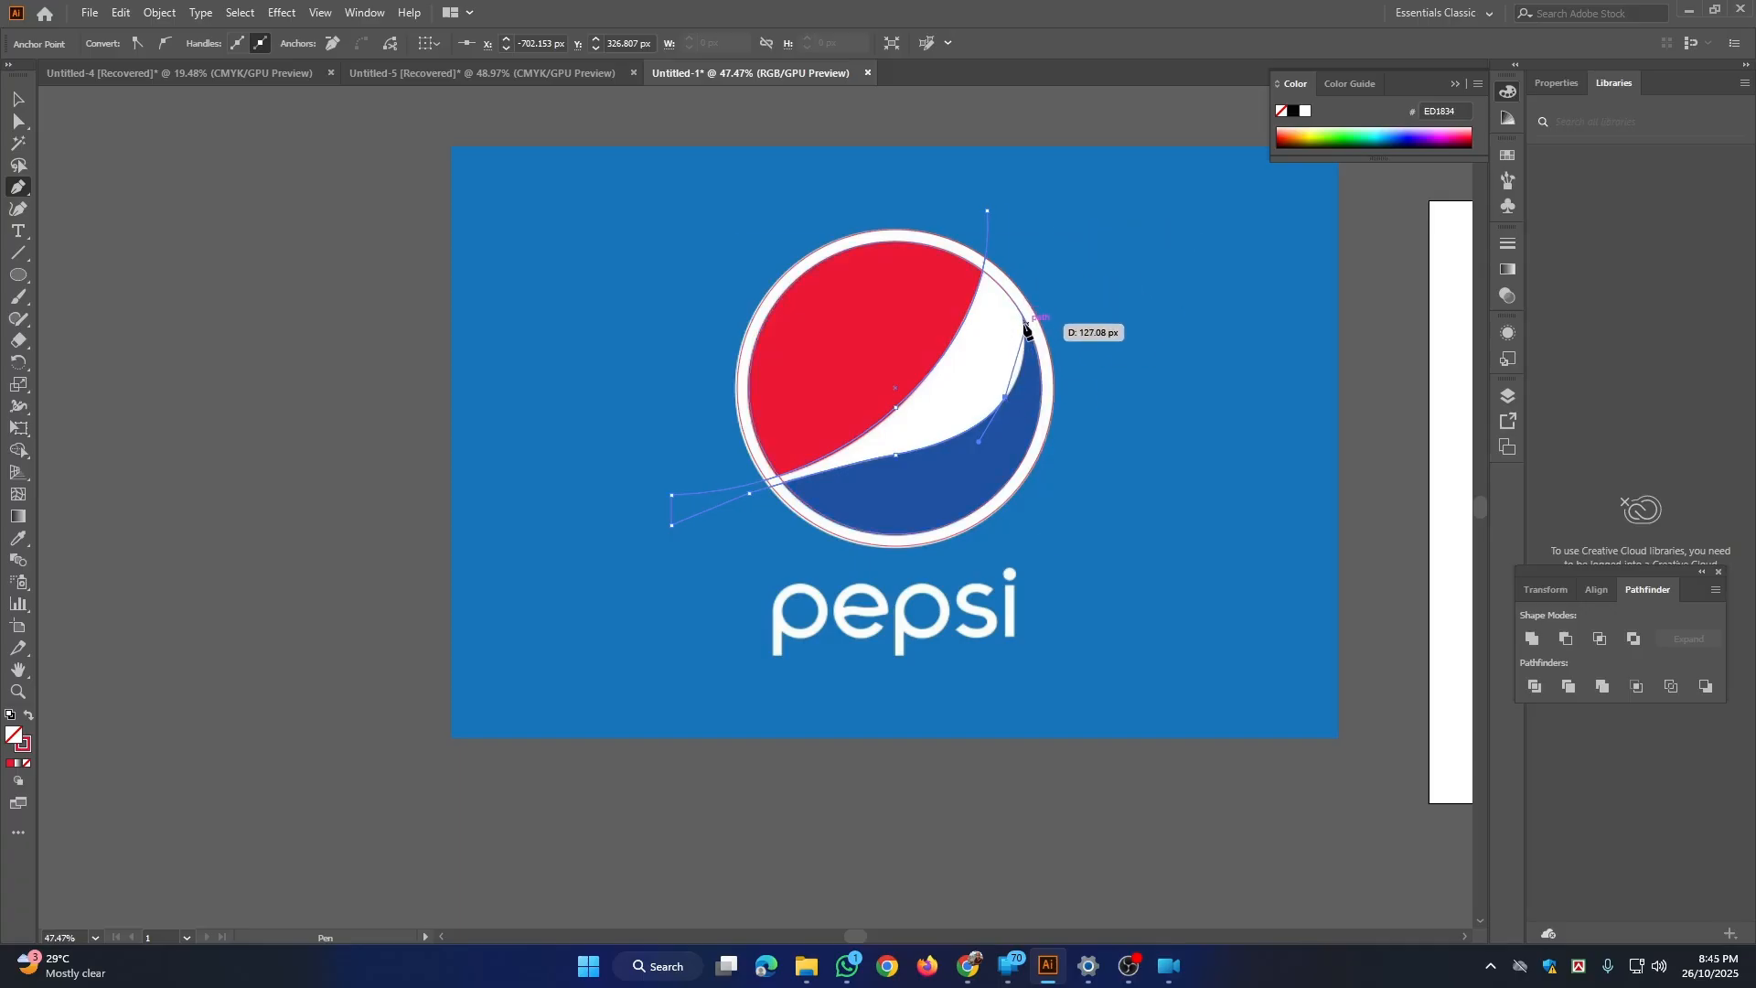
Step: Extend the path to the blue area's upper tip on the inner circle and close it at its starting point above the logo
key("ctrl+space")
left_click_drag(1025, 323, 1240, 706)
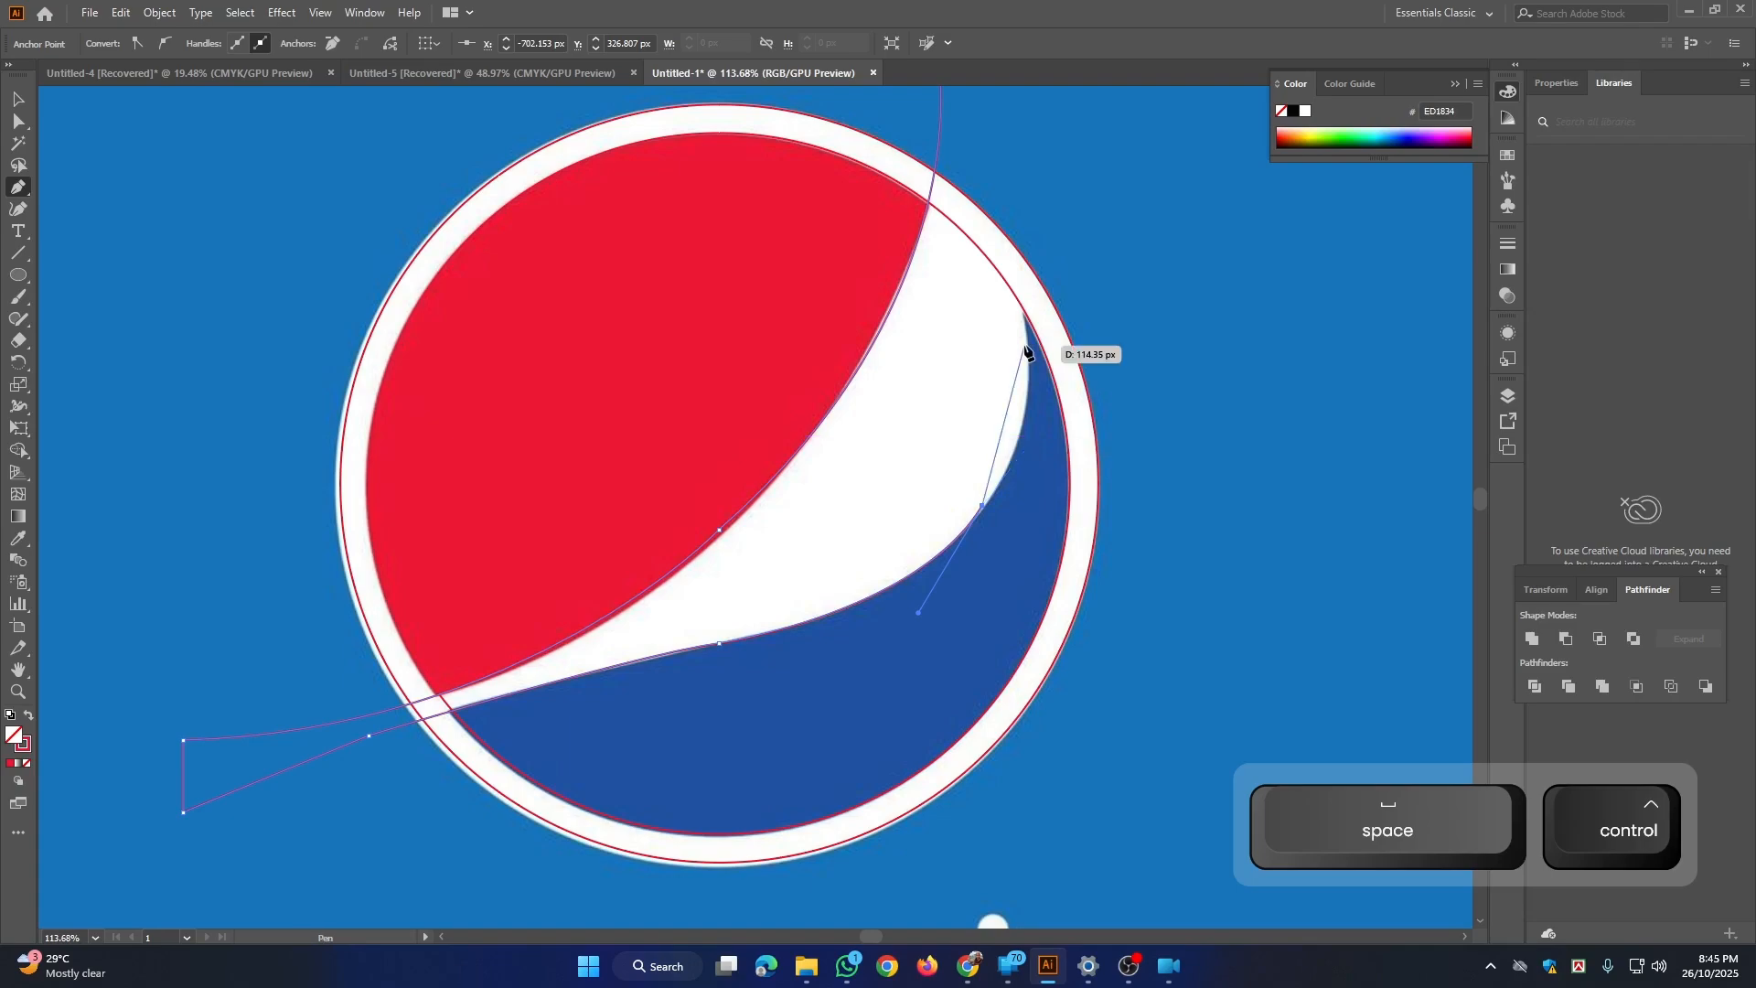
left_click(1025, 313)
left_click_drag(1025, 314, 1014, 172)
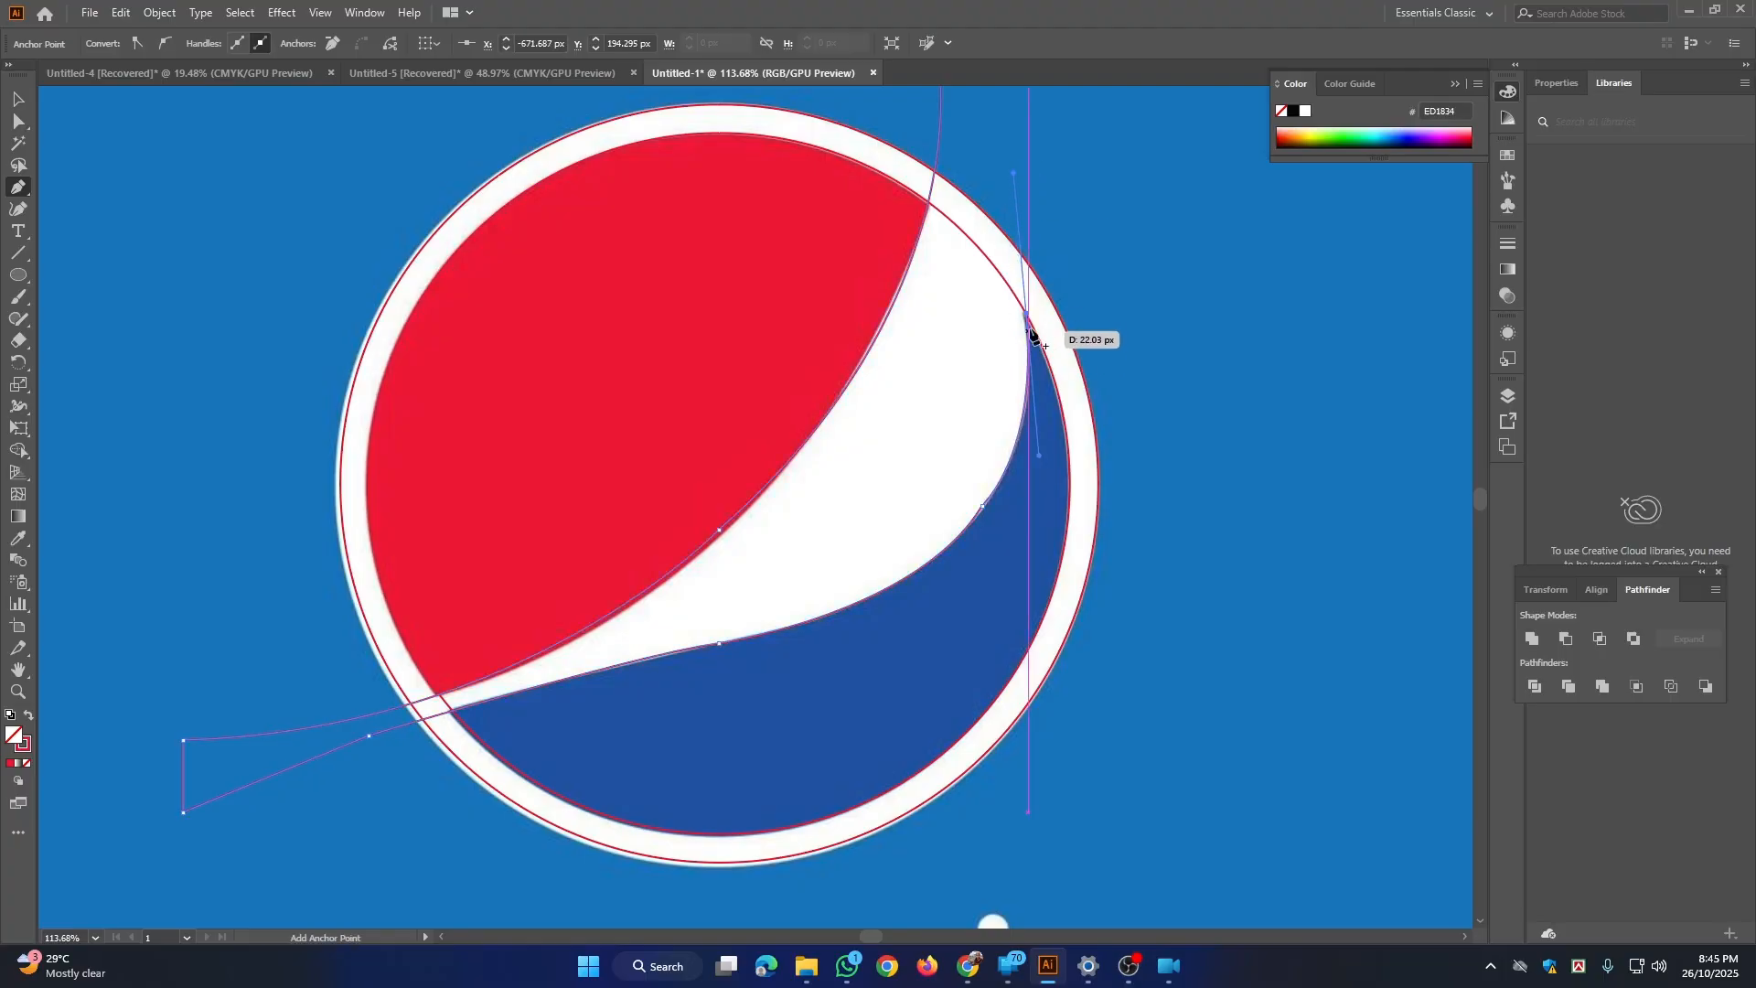
key("space")
left_click_drag(954, 247, 959, 443)
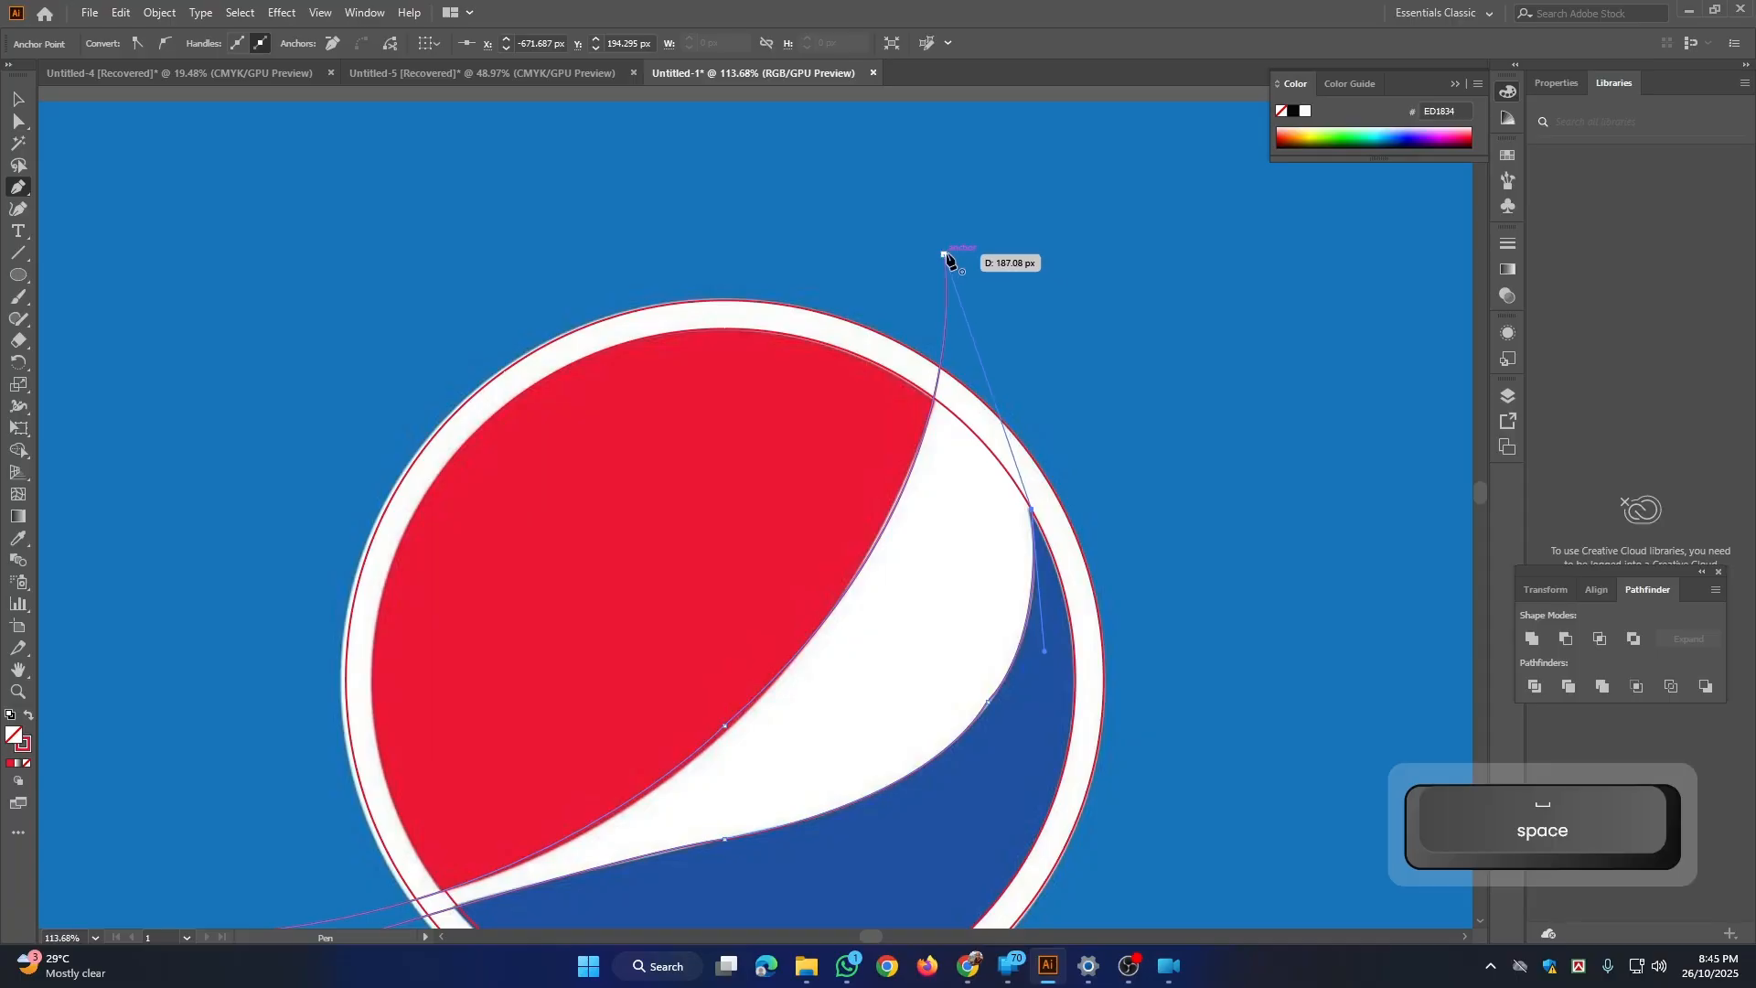
left_click(944, 254)
key("ctrl+space")
left_click_drag(1141, 486, 1031, 369)
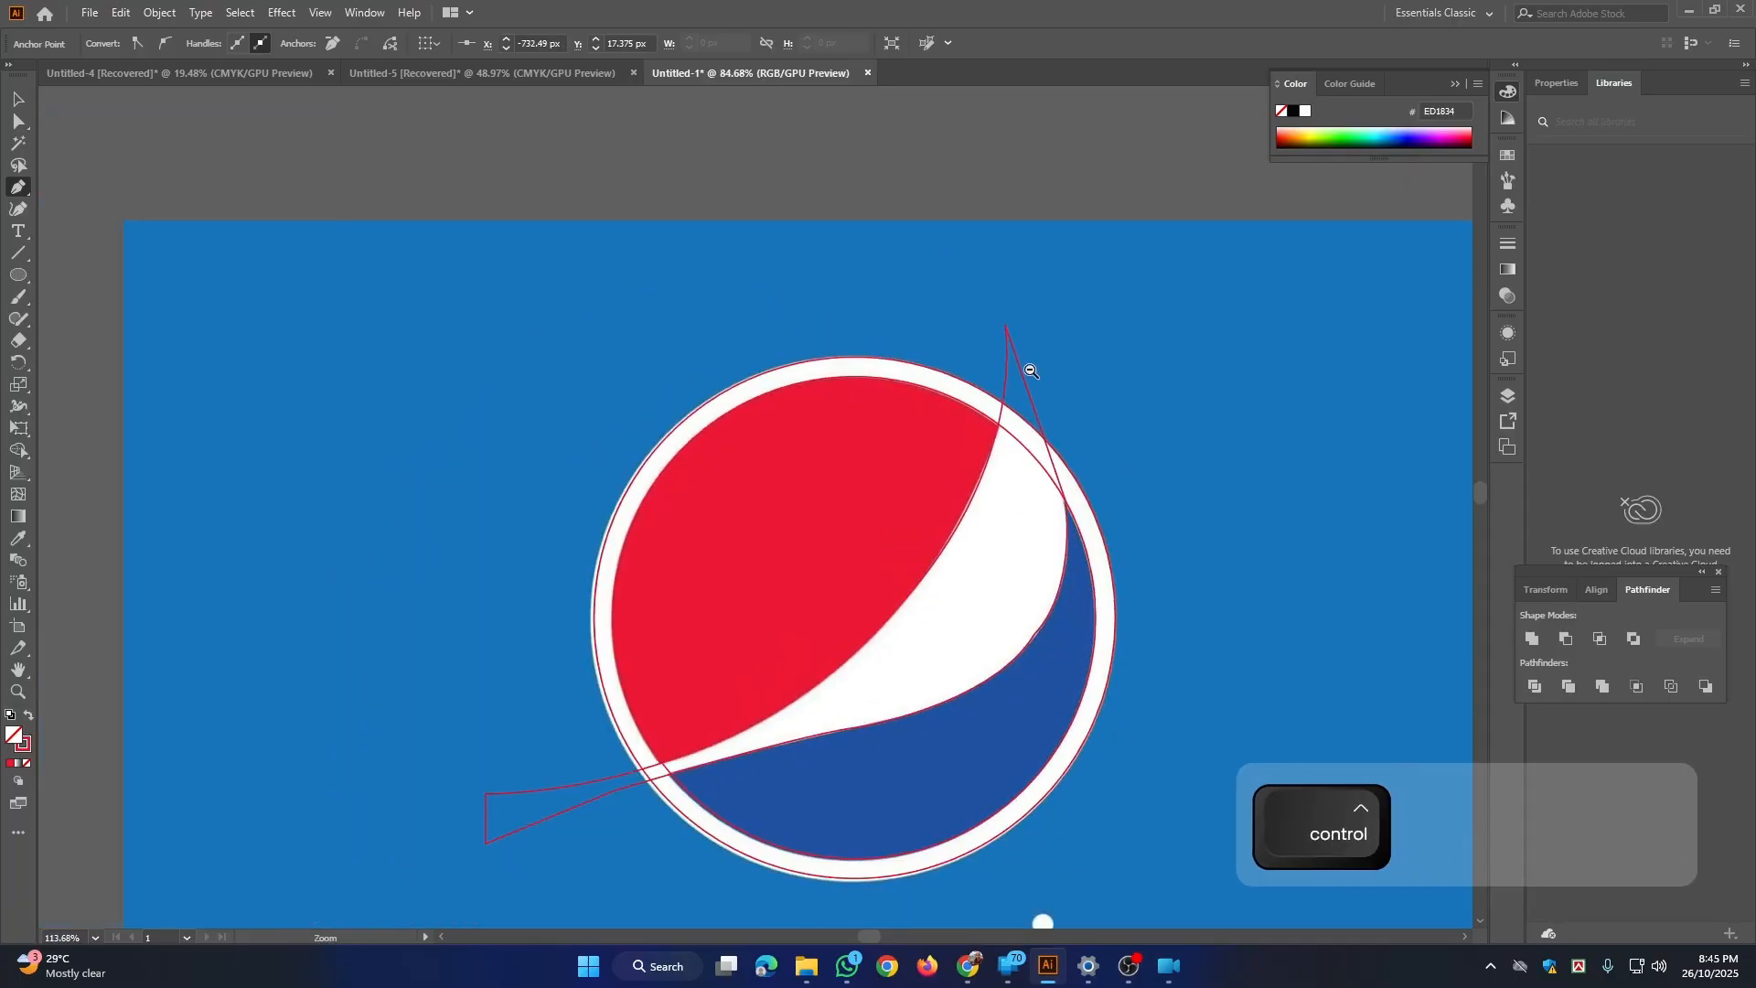
left_click_drag(1092, 522, 999, 465)
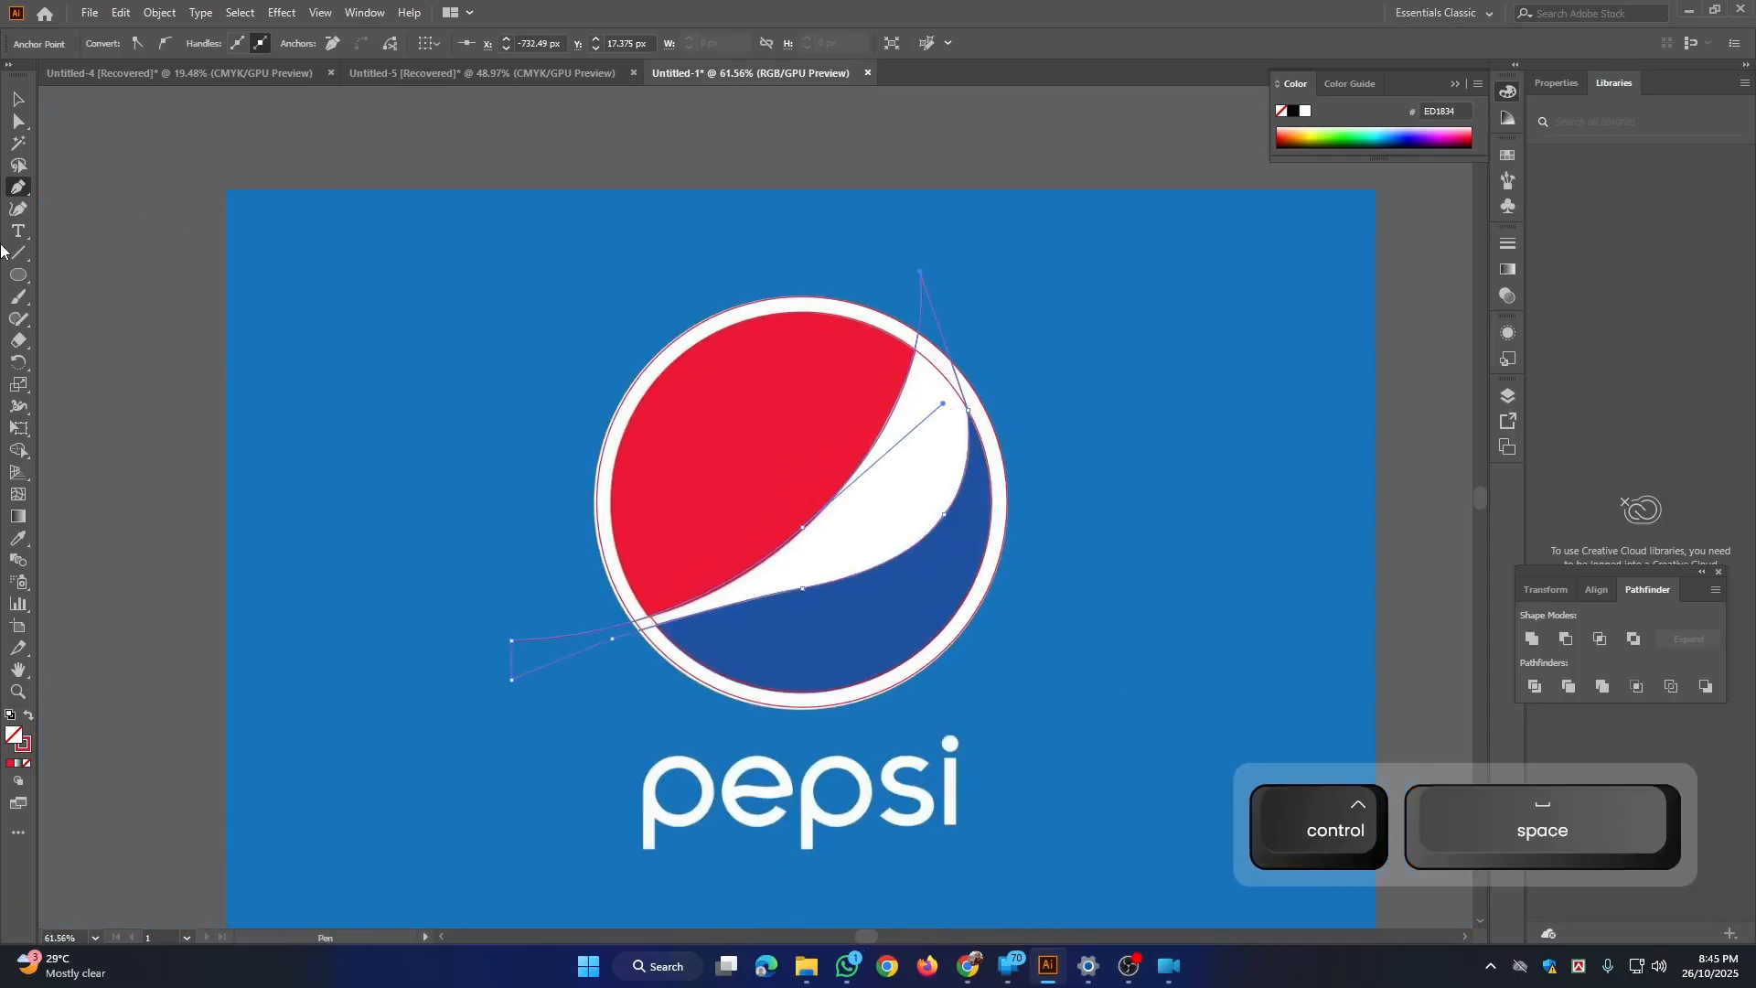
Step: Select the inner circle and the wave path together and swap fill and stroke to give both a solid red fill
left_click(20, 100)
left_click(516, 266)
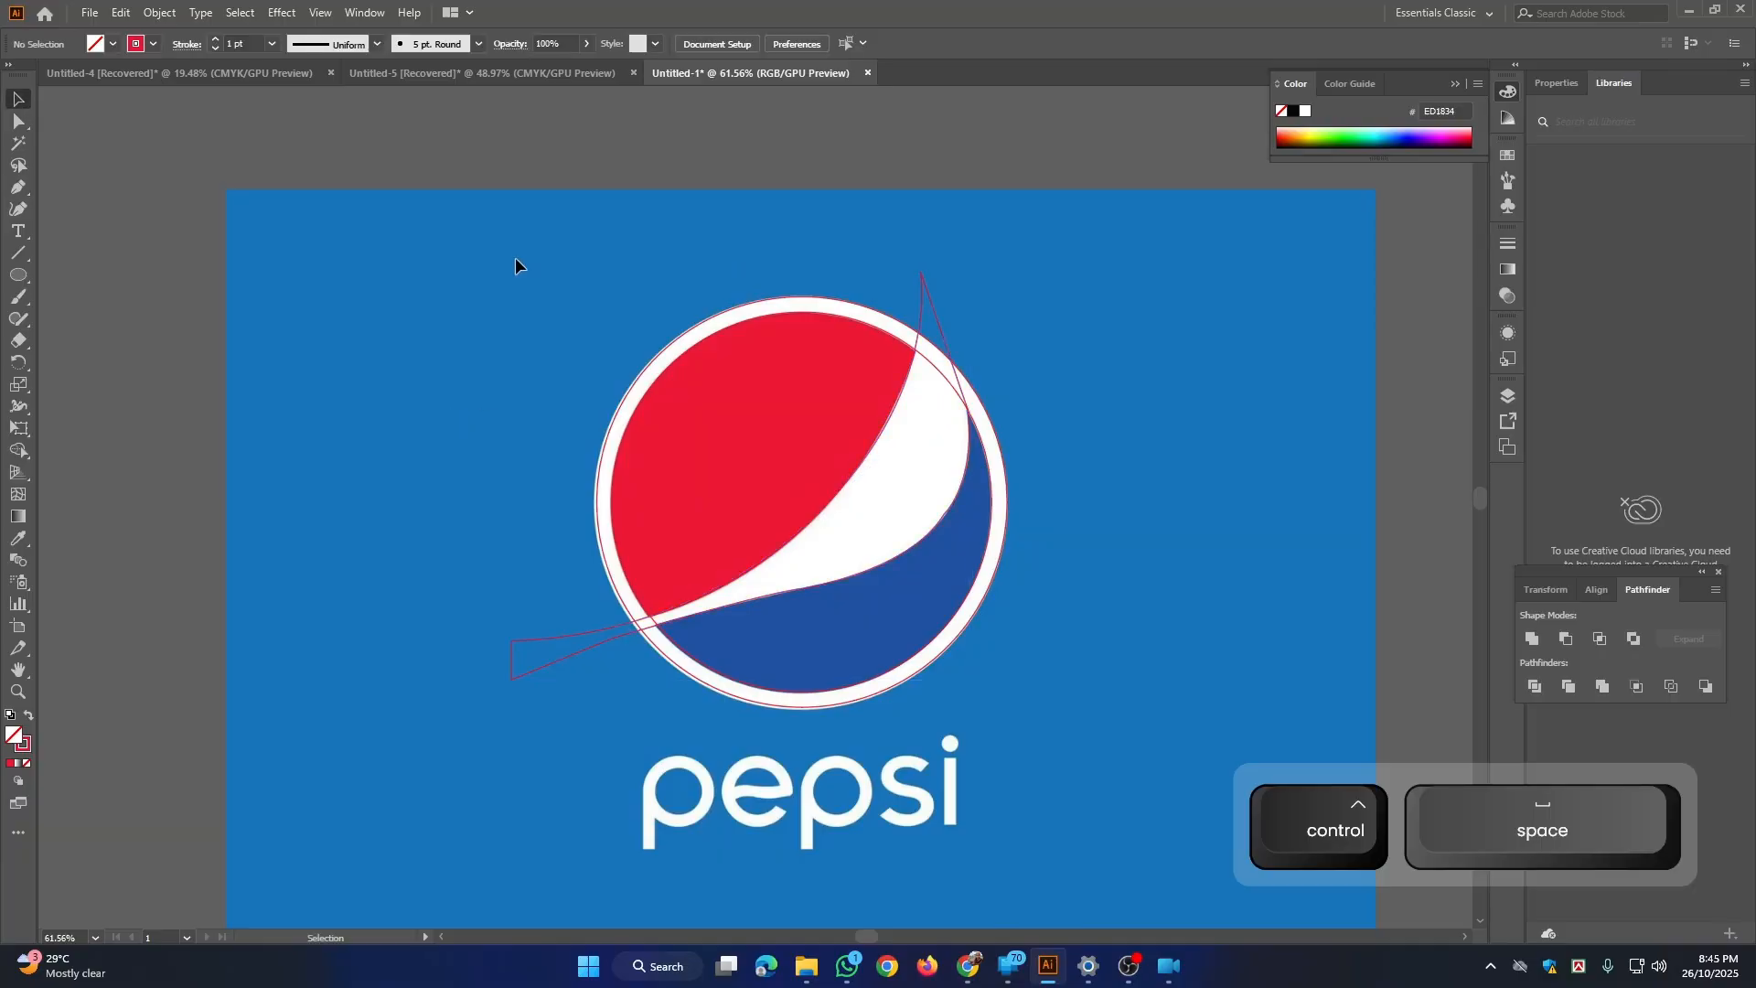
left_click_drag(516, 258, 1095, 720)
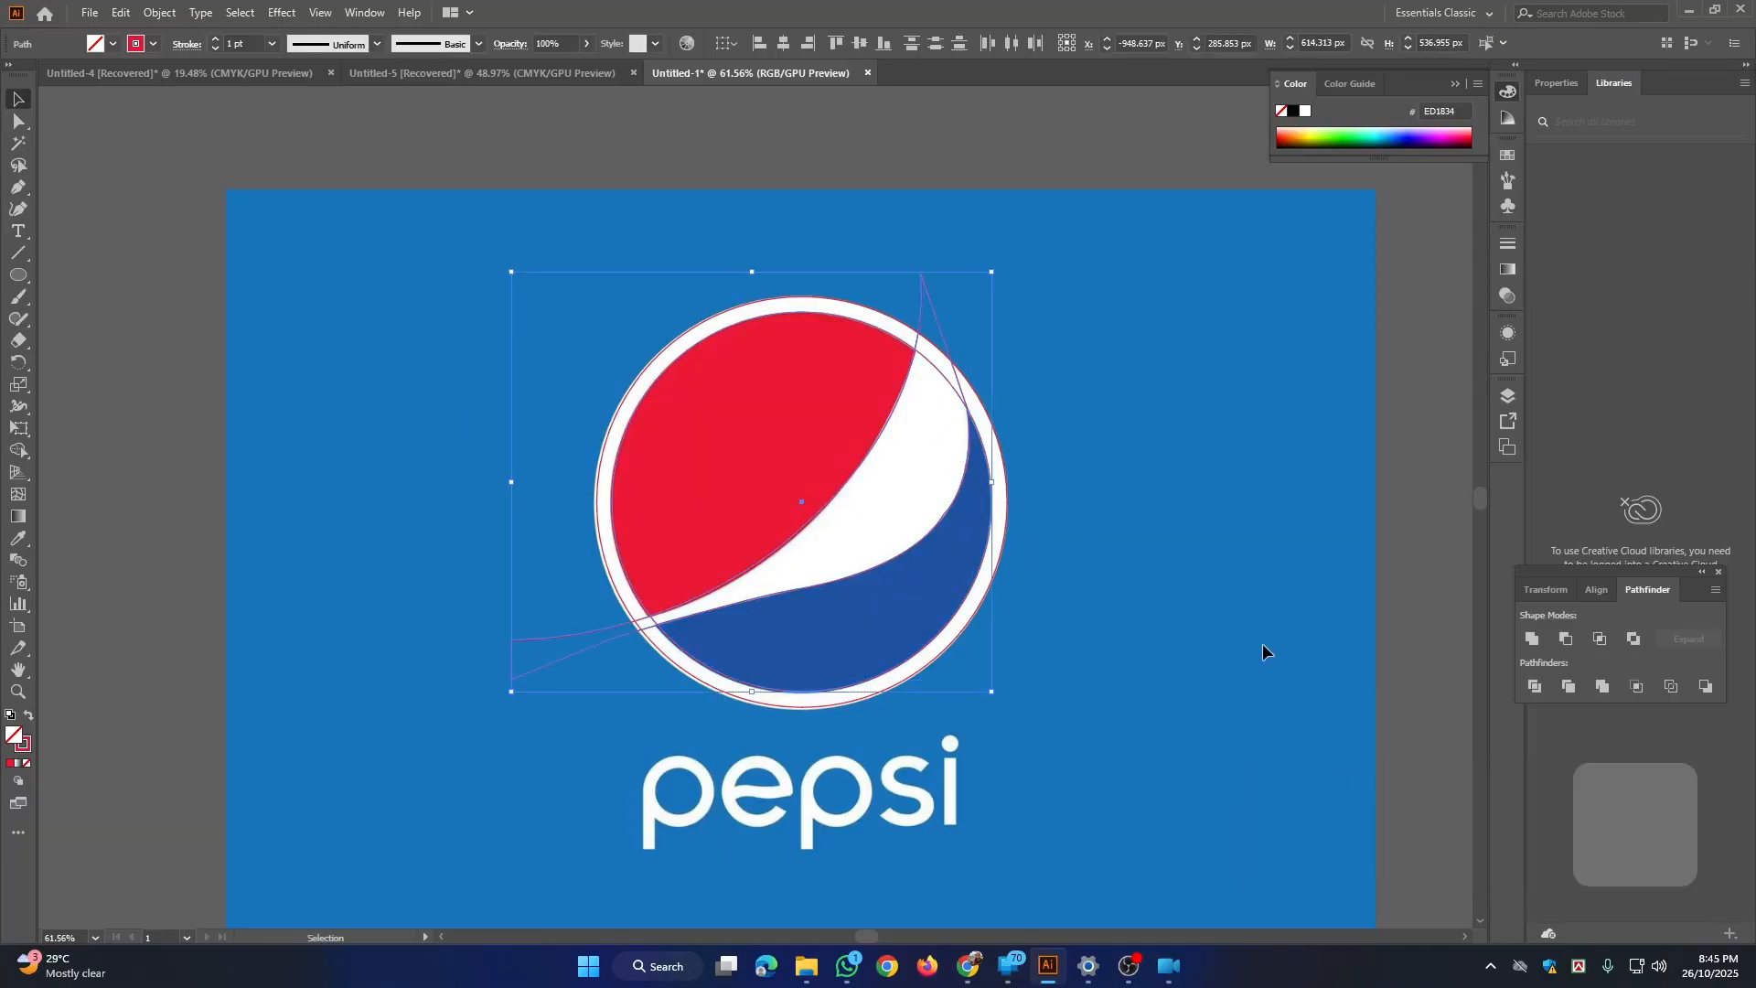
left_click(28, 719)
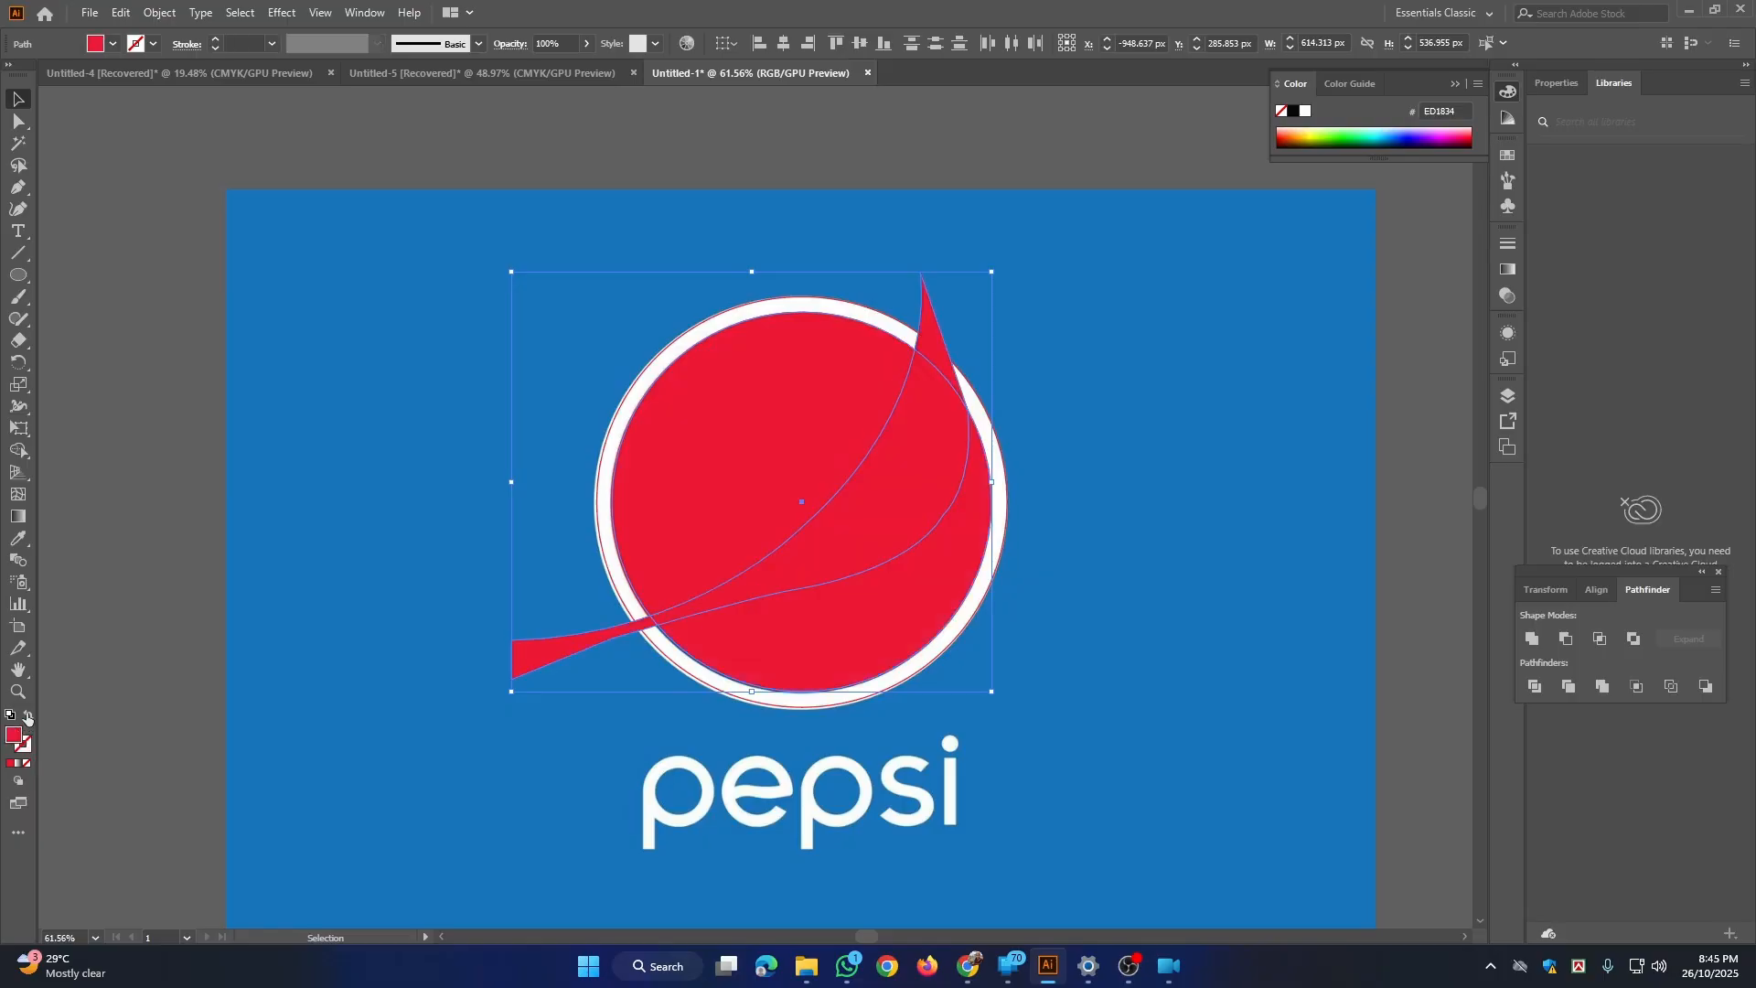
Step: Close the floating Pathfinder panel
left_click(1719, 574)
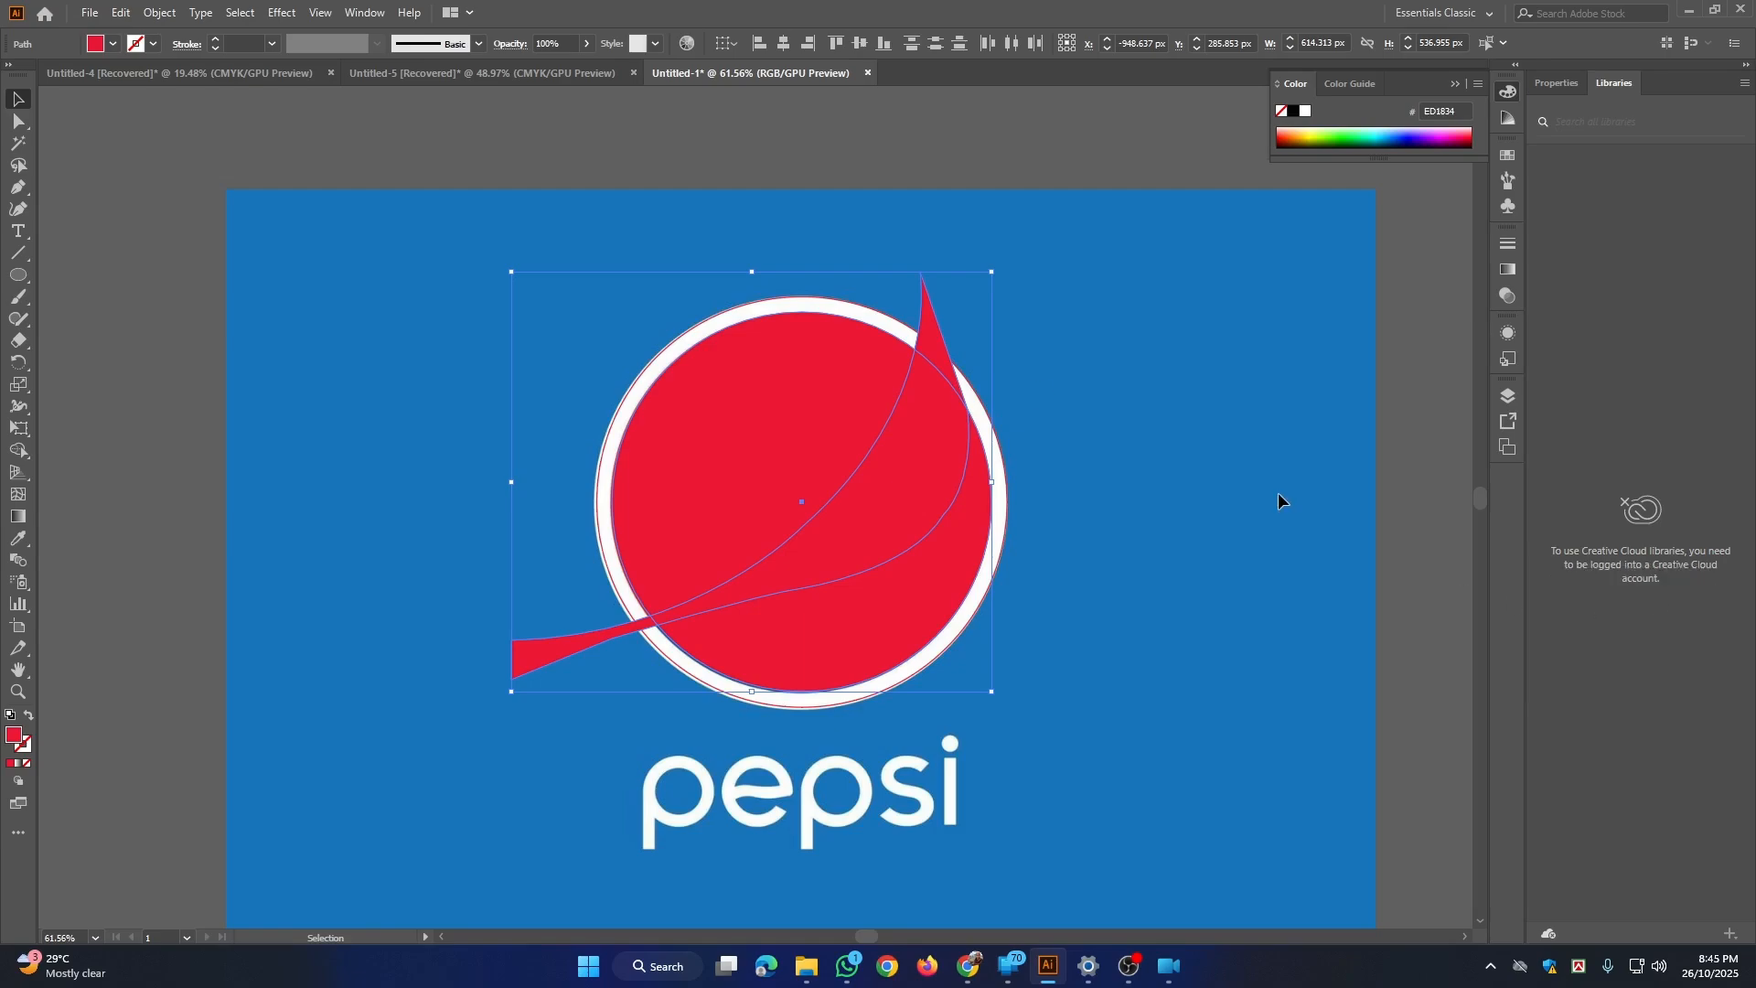
Step: Divide the overlapping inner circle and wave path with the Pathfinder
left_click(366, 13)
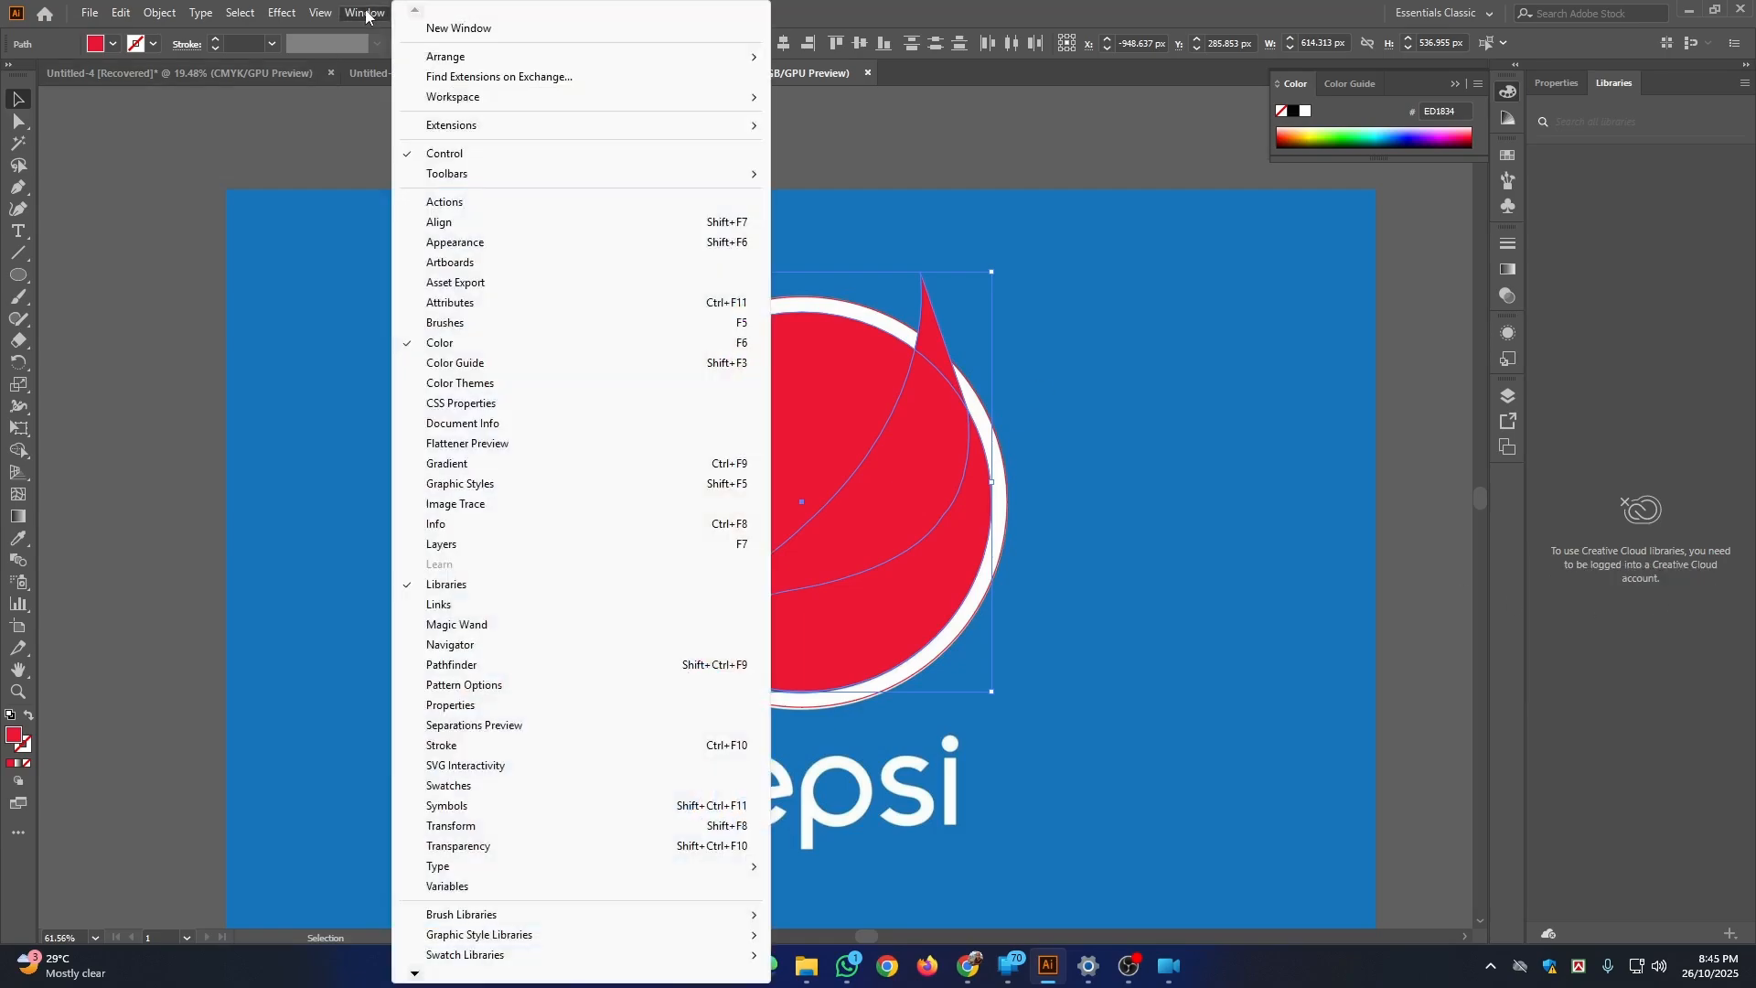
left_click(489, 667)
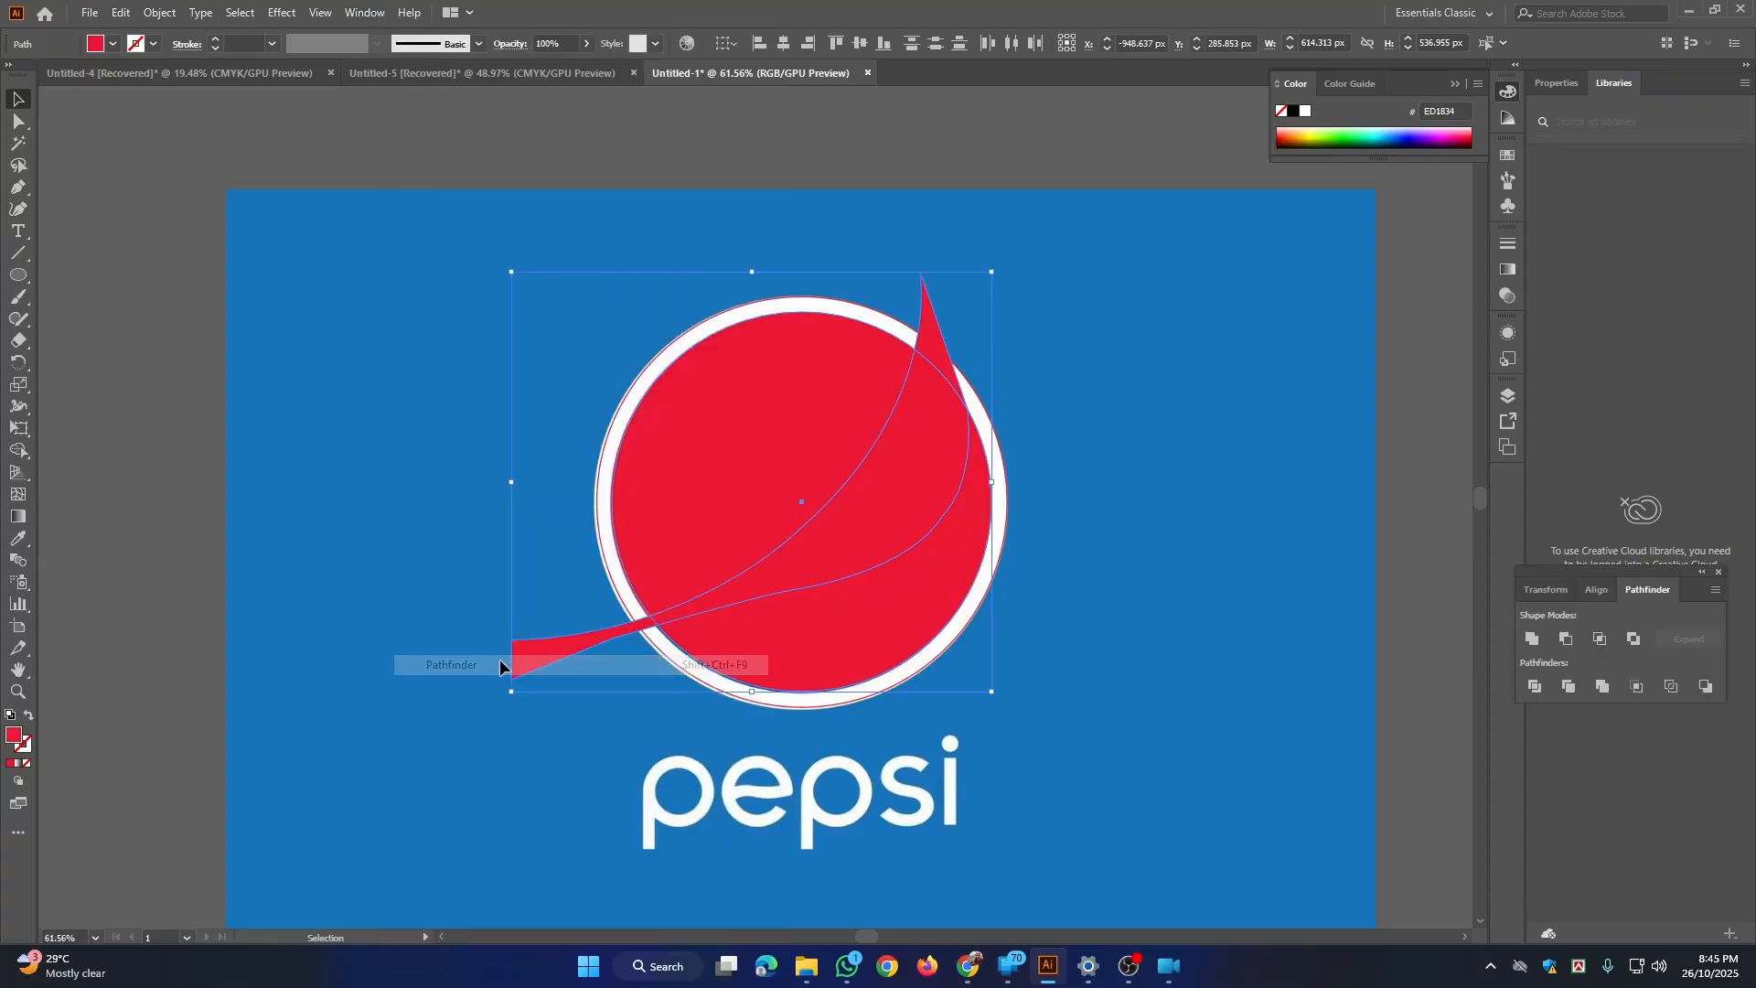
left_click(1529, 687)
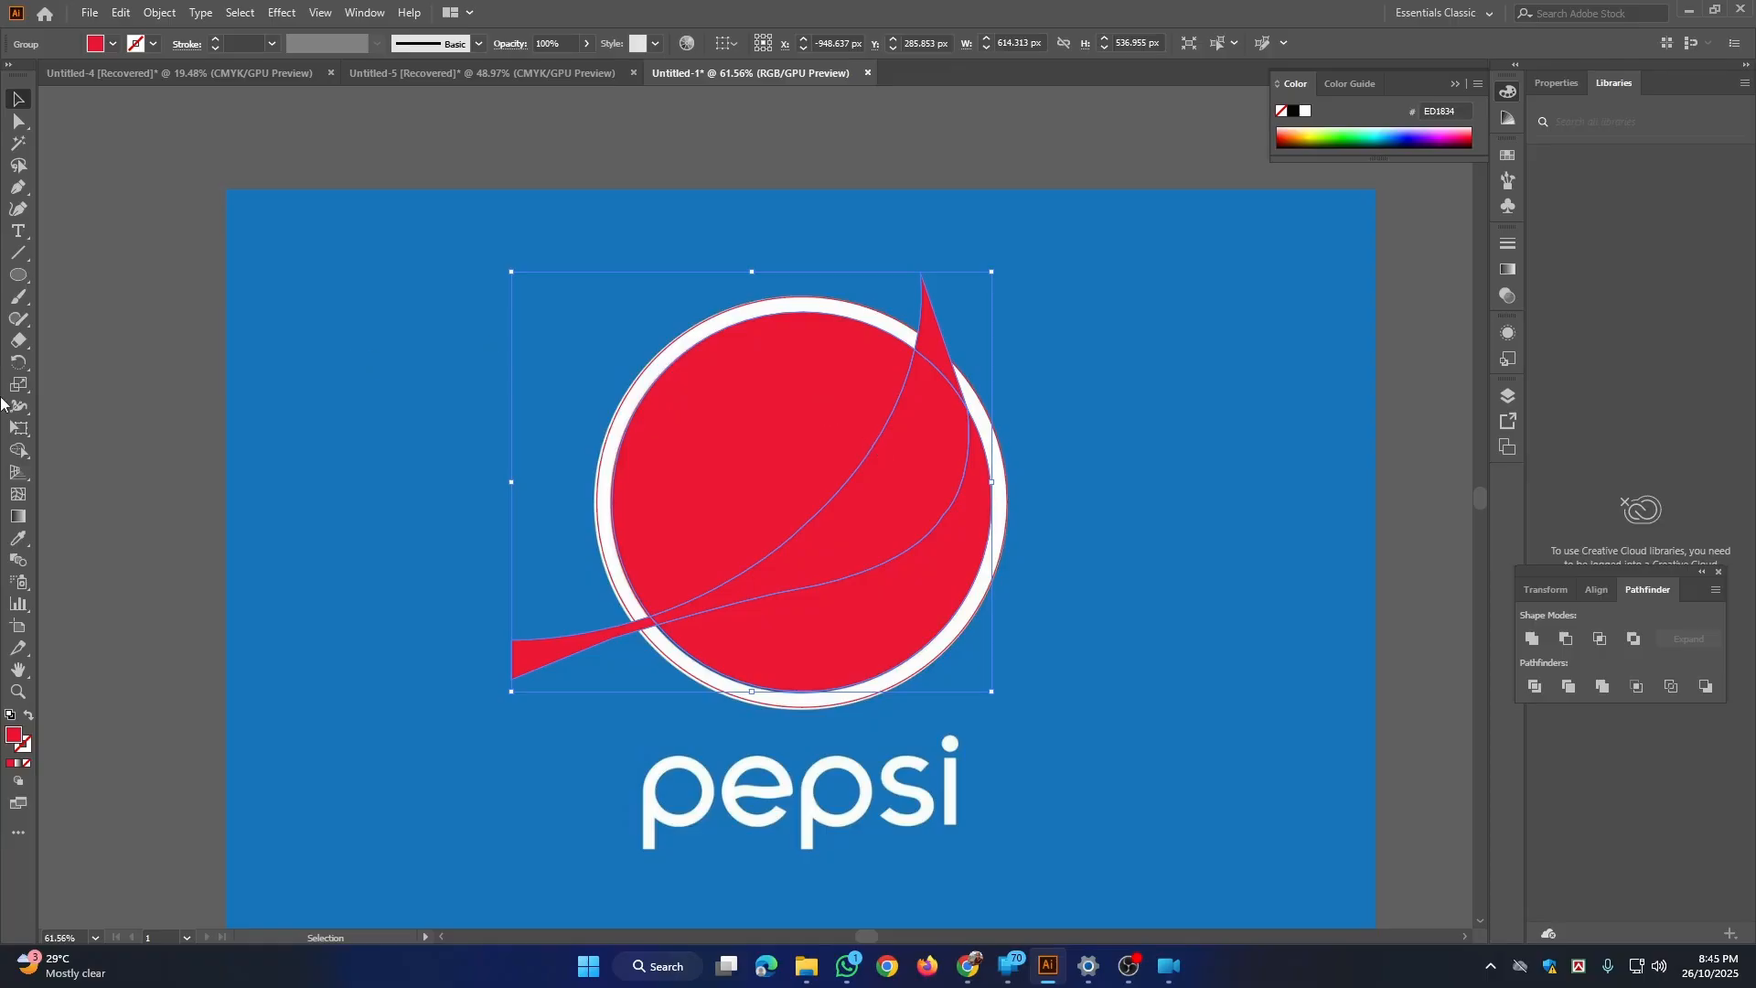
Step: Remove the wave band and its two tips outside the inner circle with the Shape Builder
left_click(15, 451)
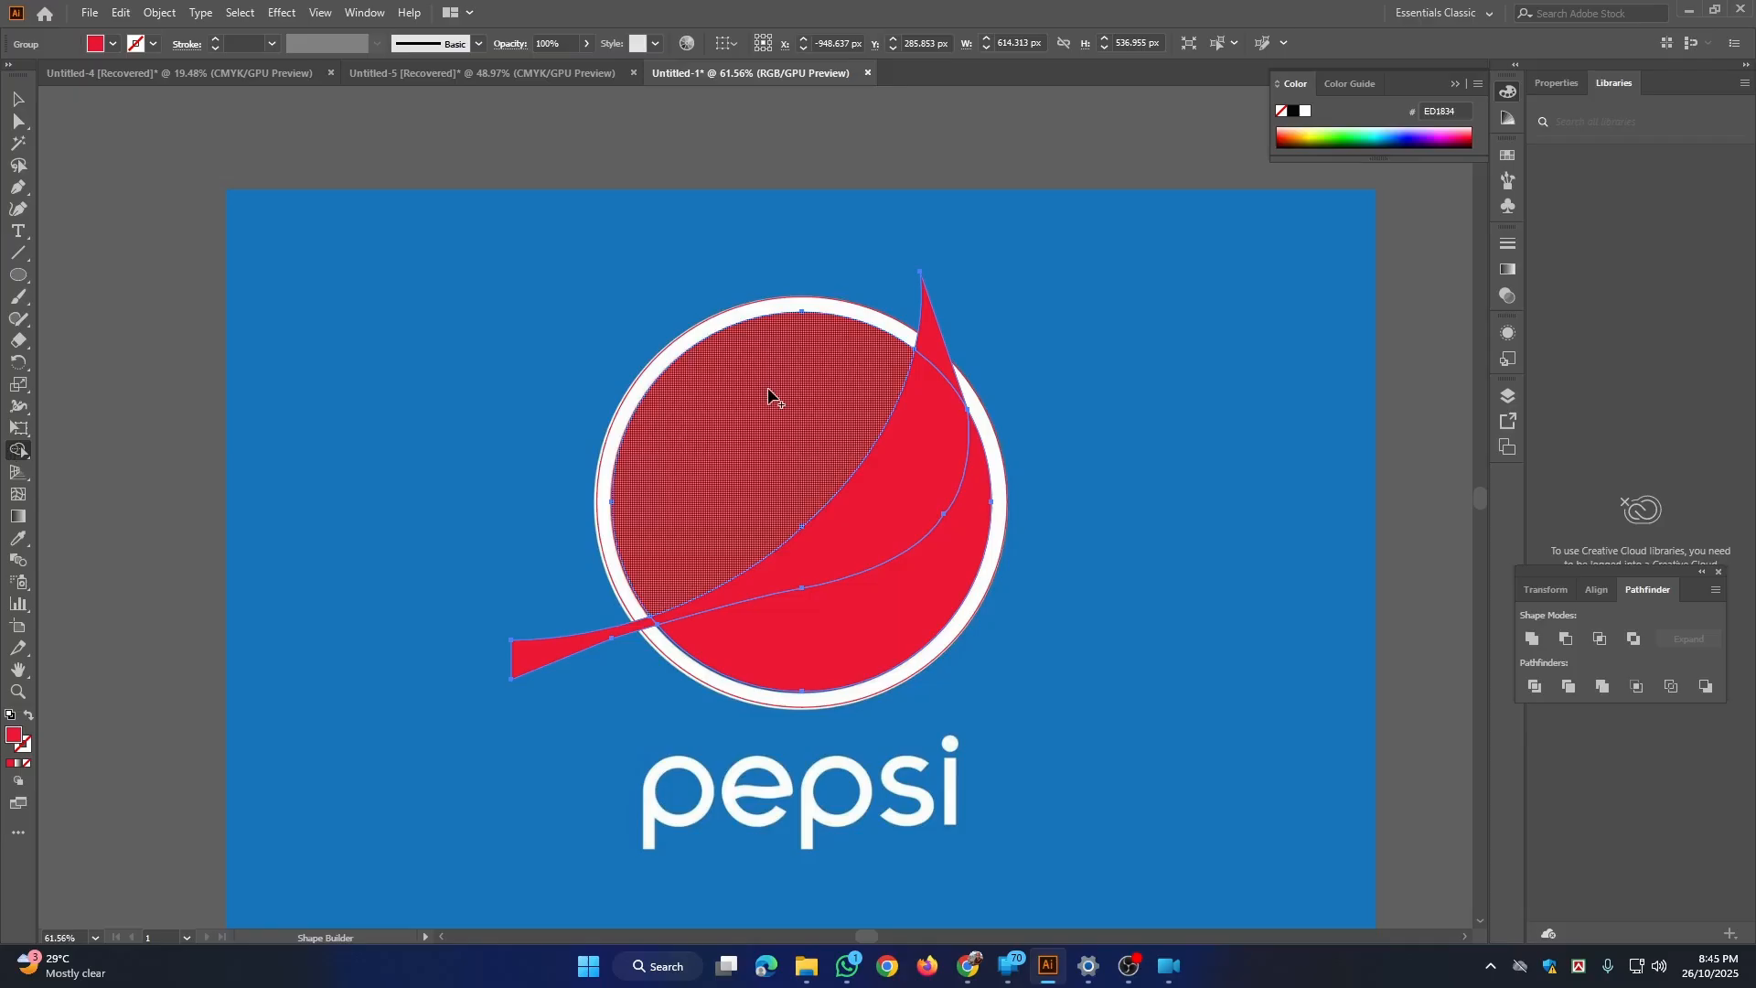
key("alt")
left_click(933, 336, "alt")
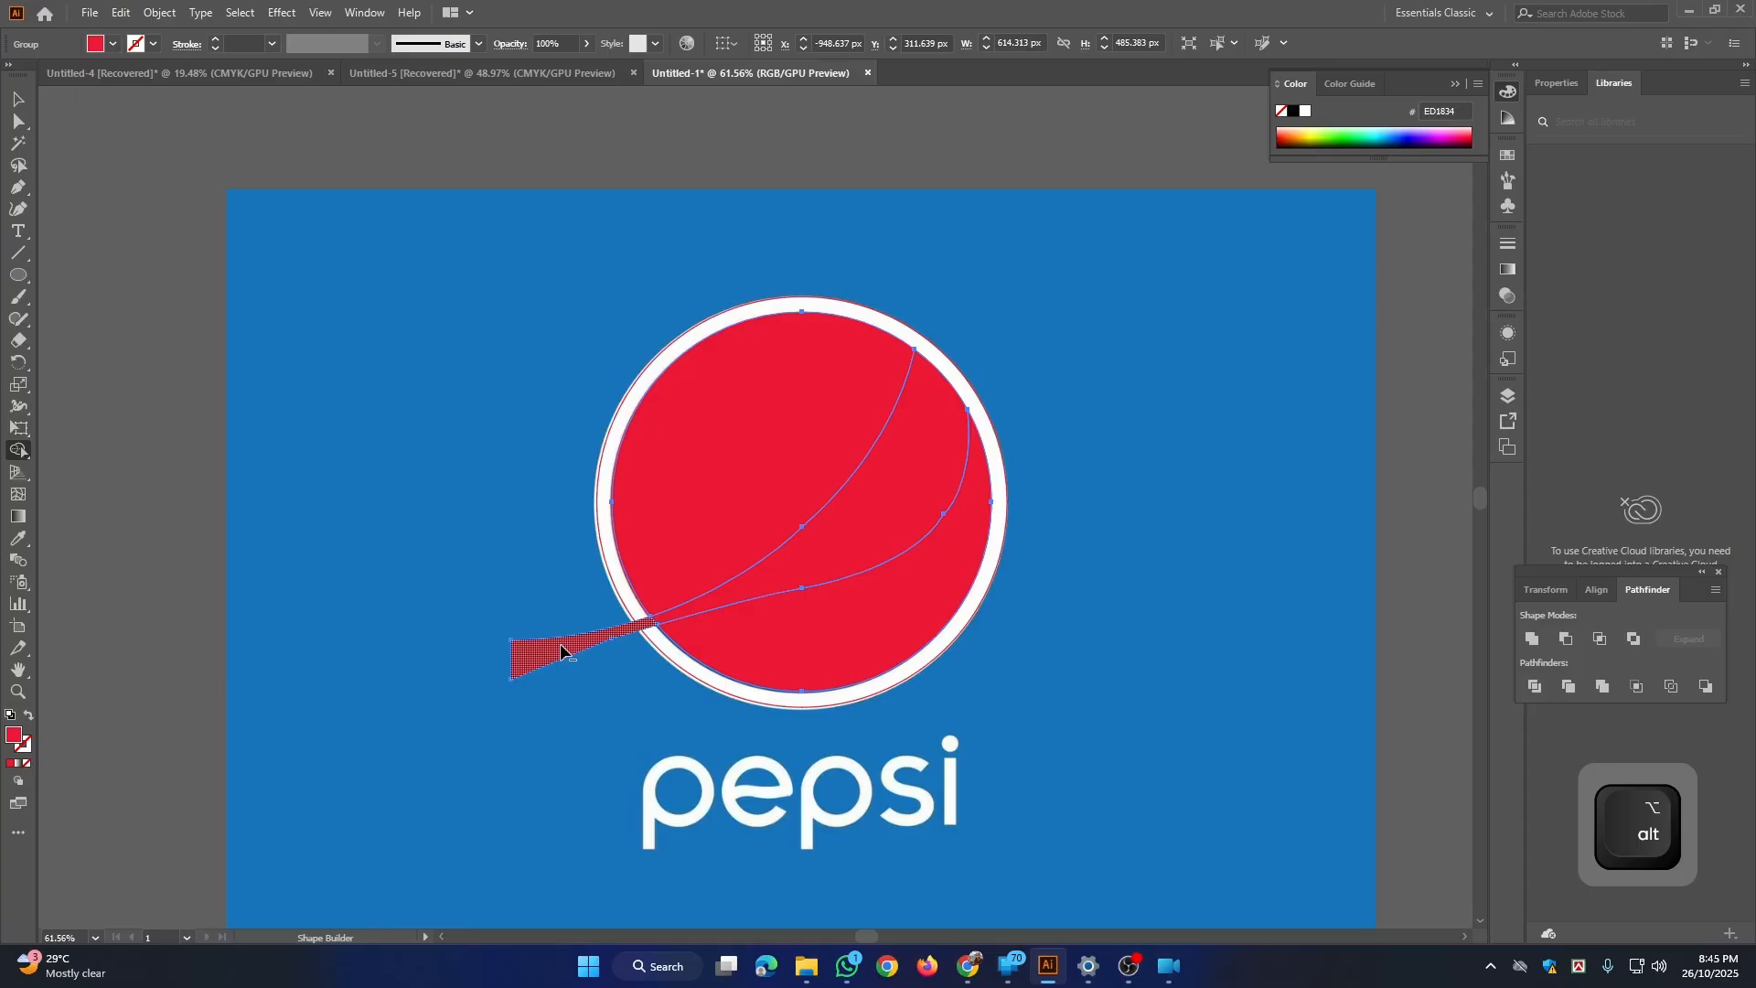
left_click(561, 647, "alt")
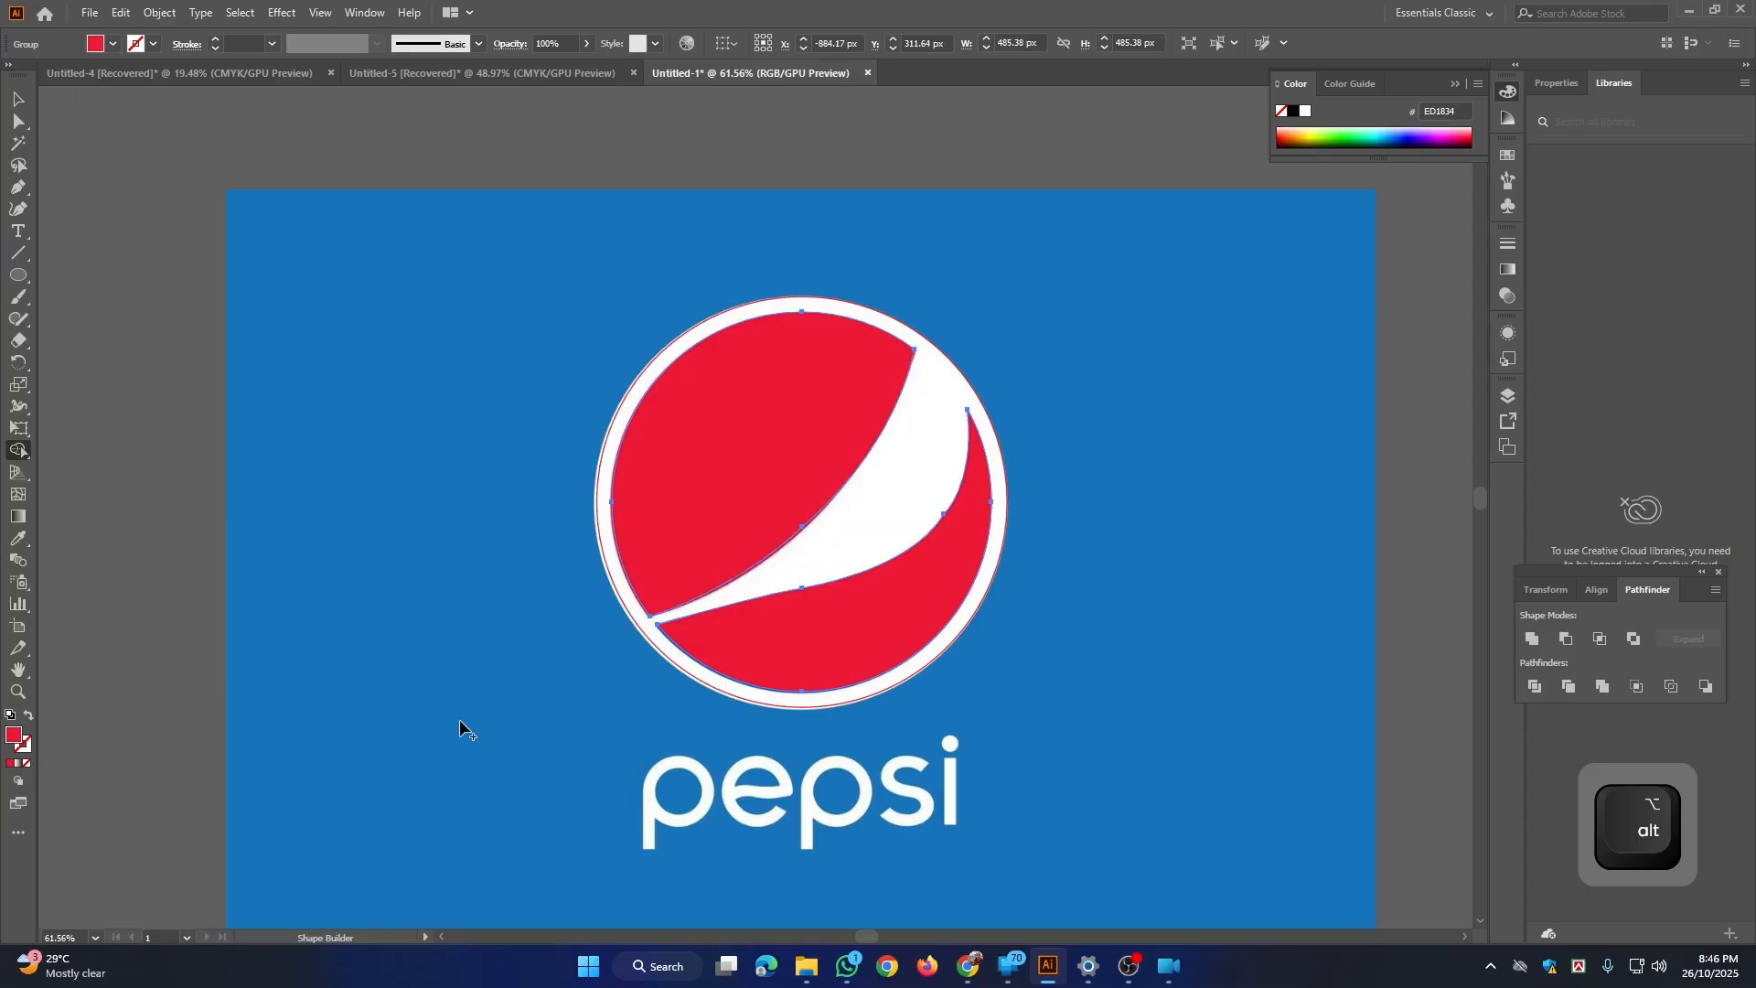
left_click(17, 99)
left_click(475, 394)
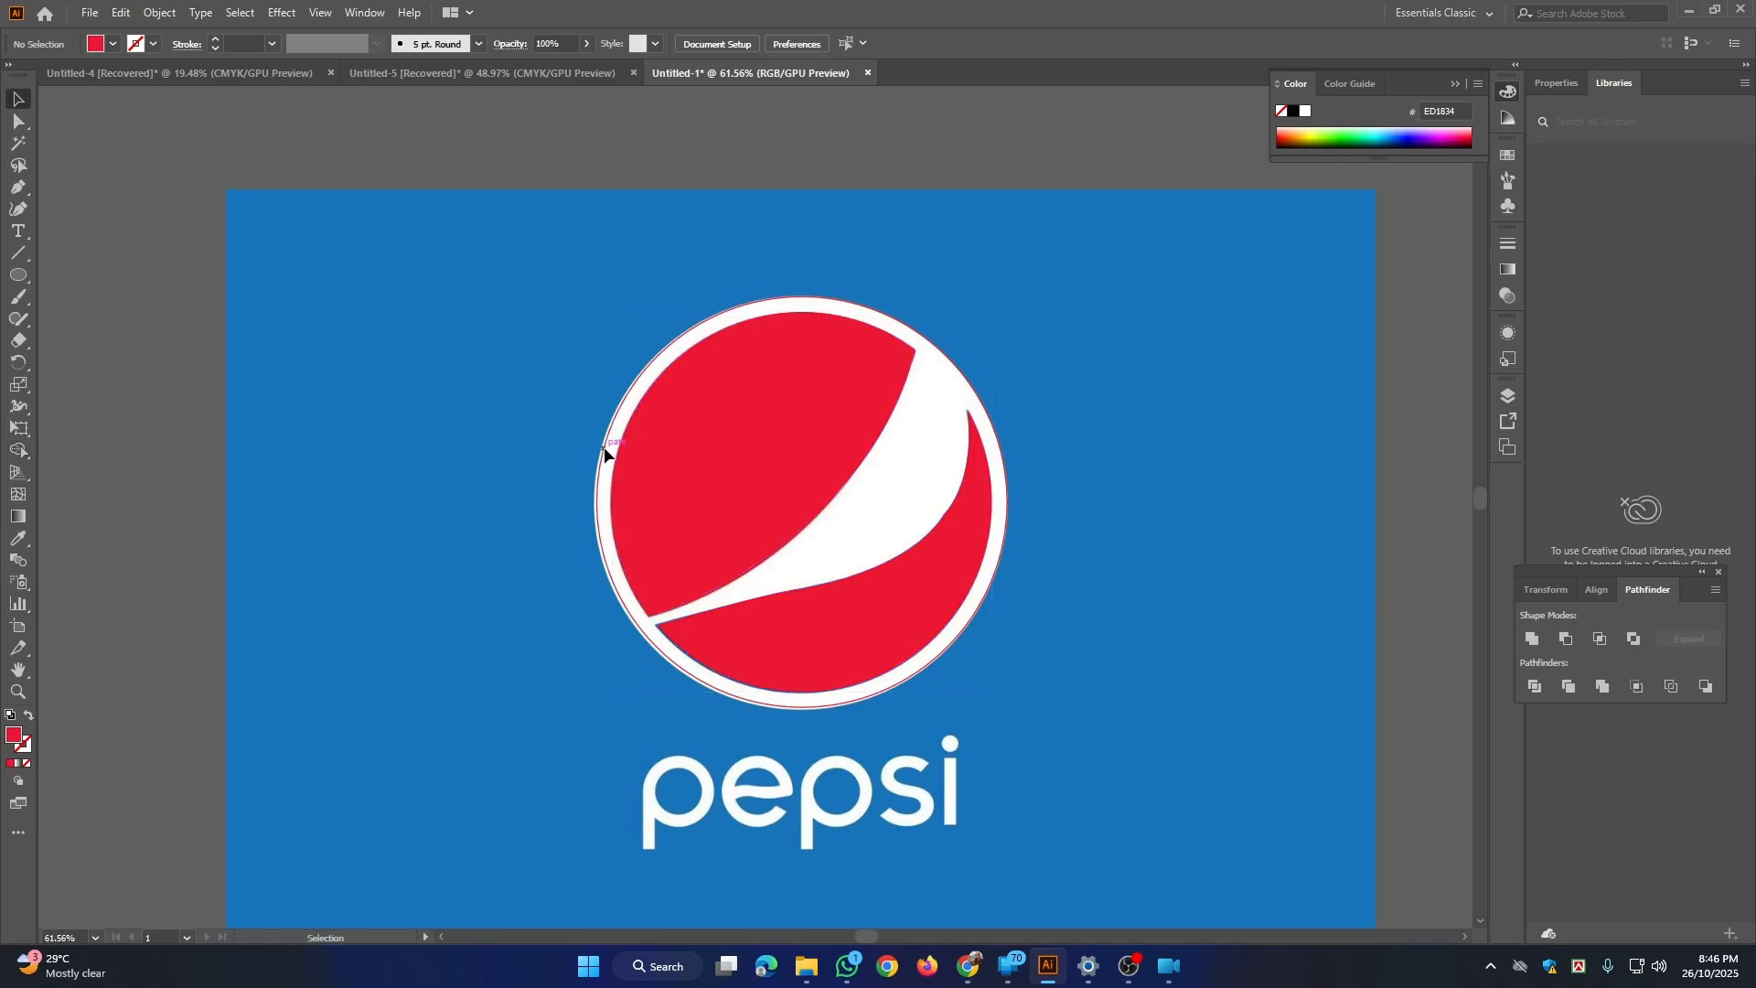
Step: Unlock everything, move the artwork and reference image together about 1,280 px left, and lock them again
key("ctrl+alt+2")
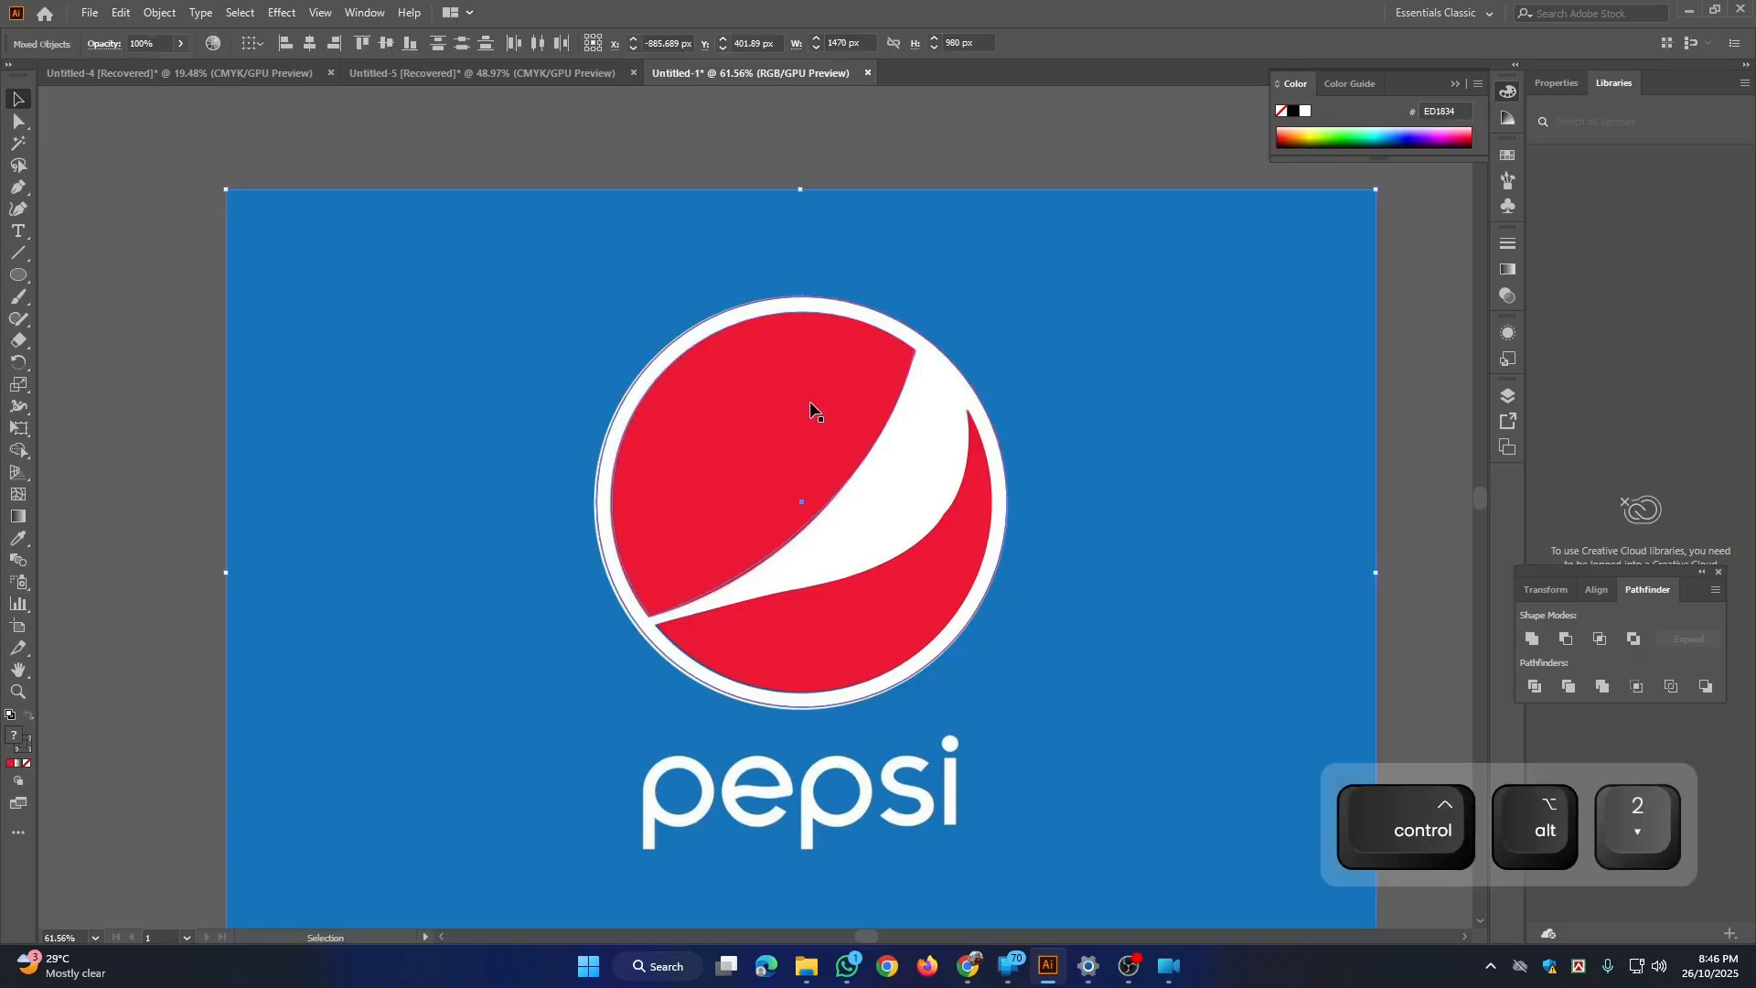
left_click(948, 356, "ctrl")
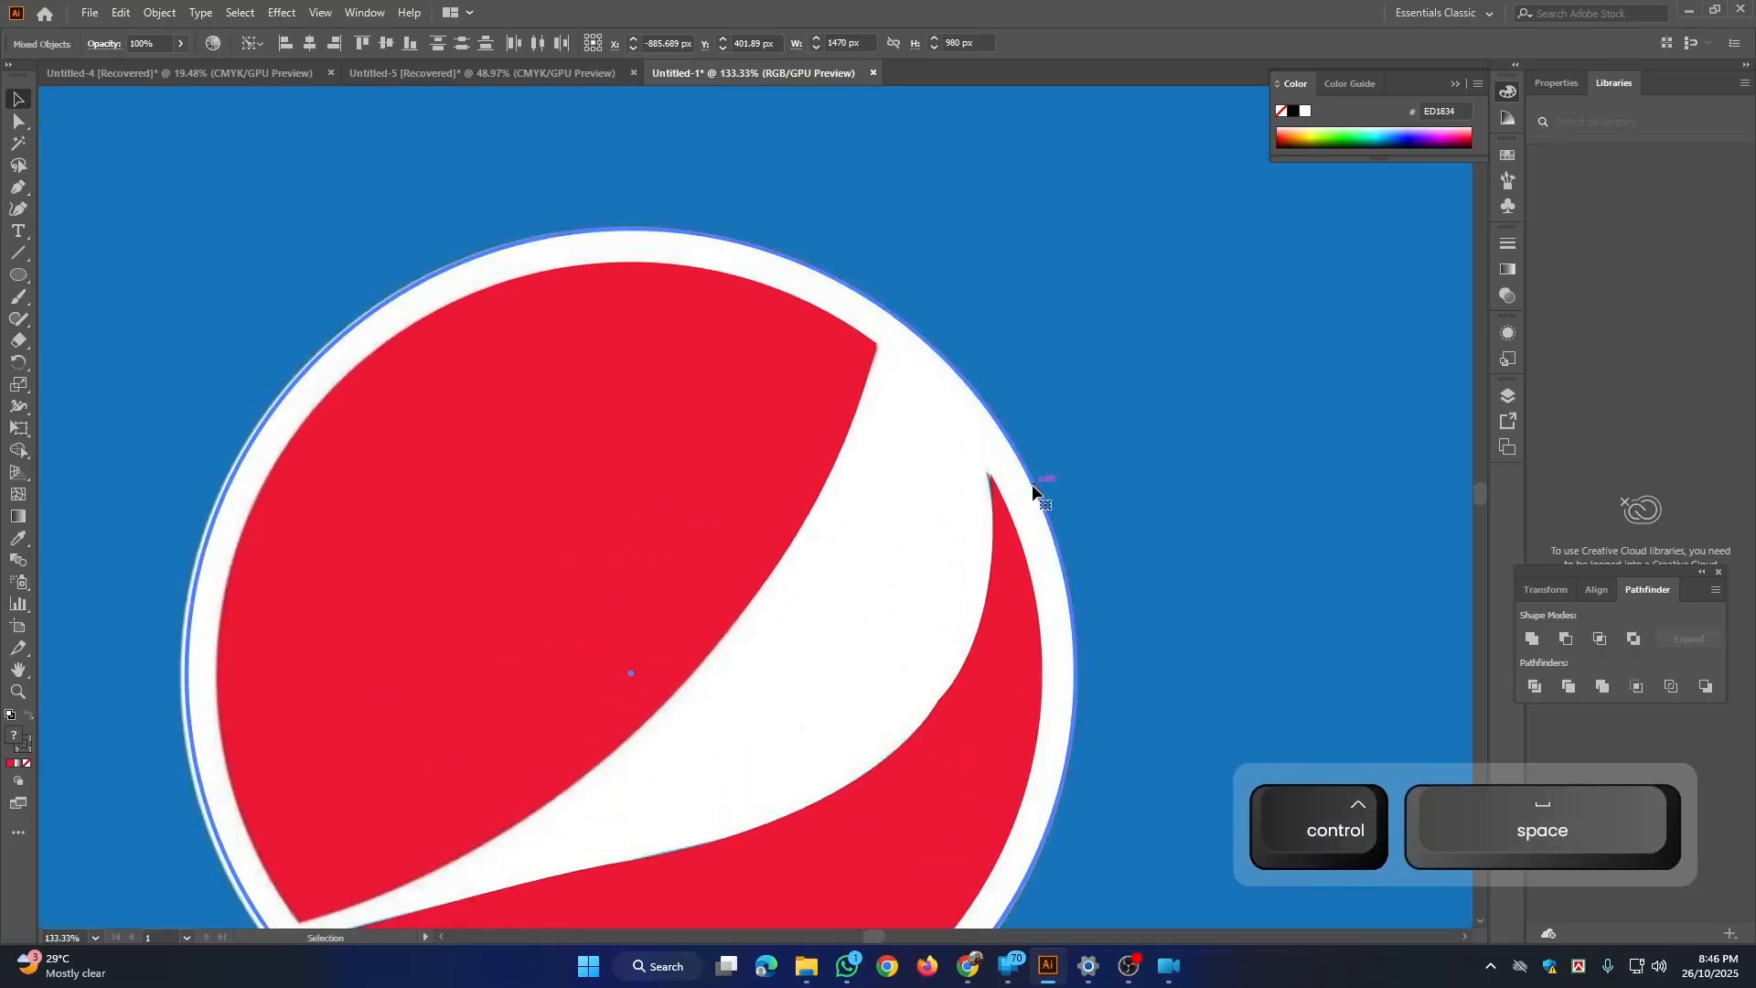
left_click_drag(1029, 497, 886, 431)
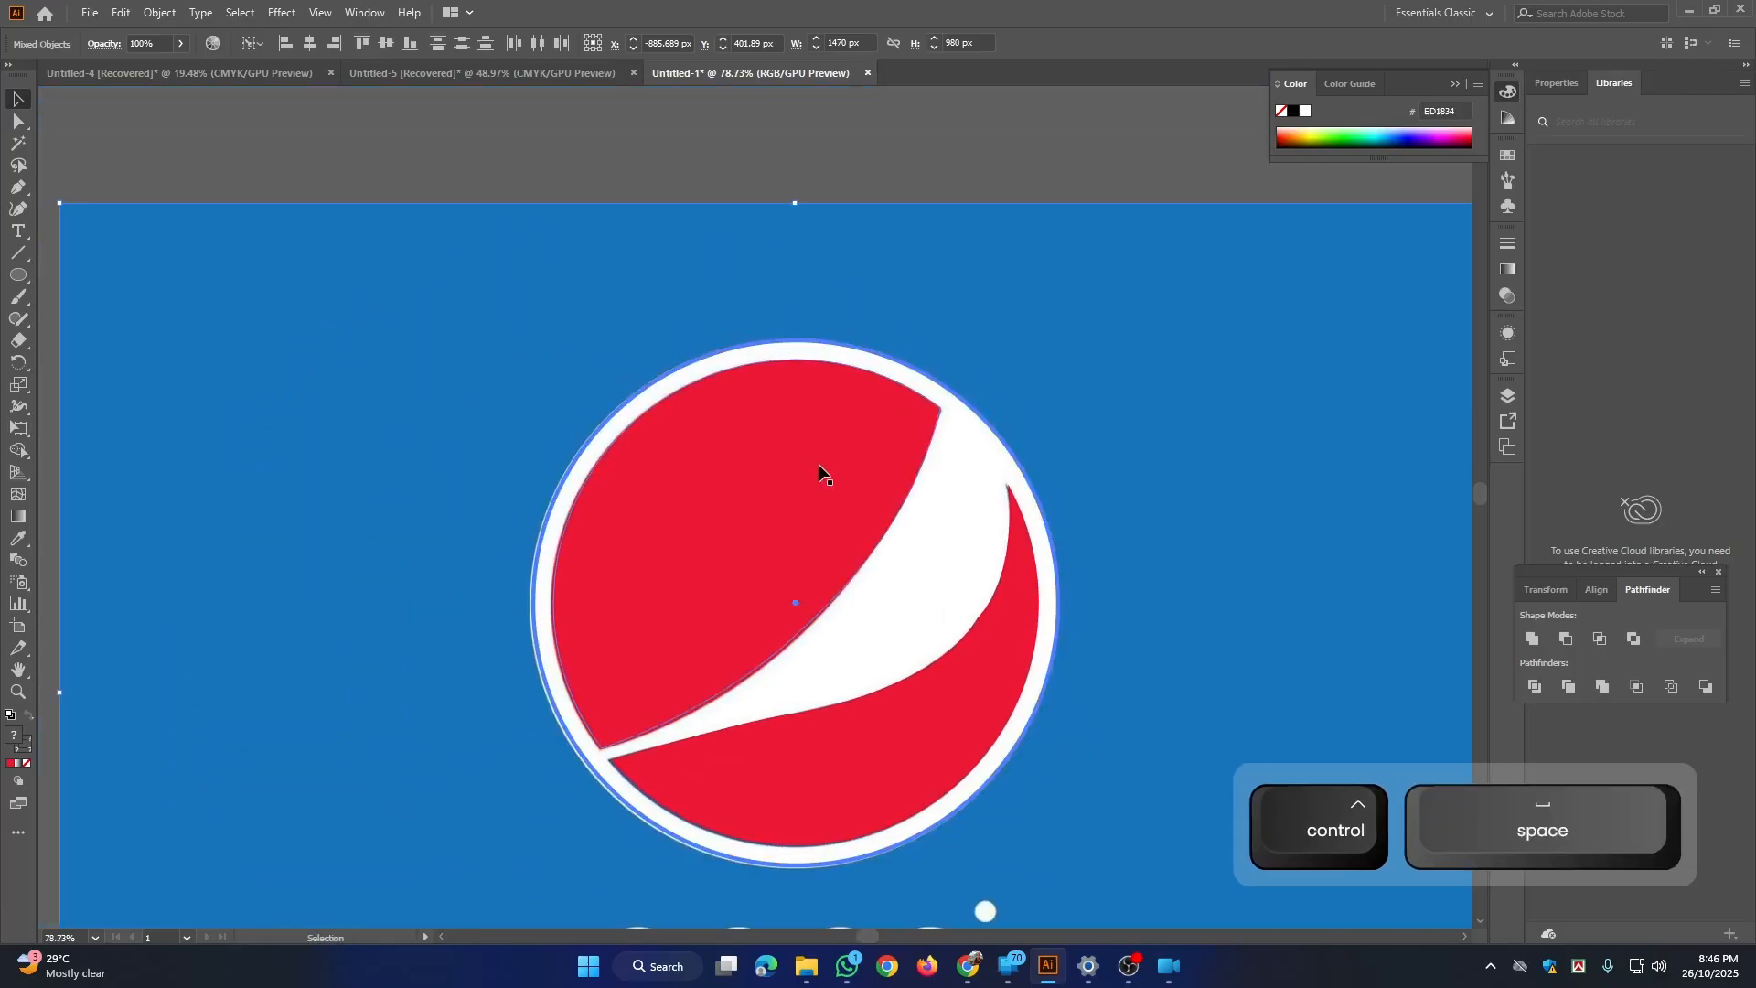
left_click_drag(1050, 495, 920, 430)
left_click_drag(1118, 546, 1213, 443)
left_click_drag(964, 435, 311, 416)
key("space")
left_click_drag(654, 383, 1319, 386)
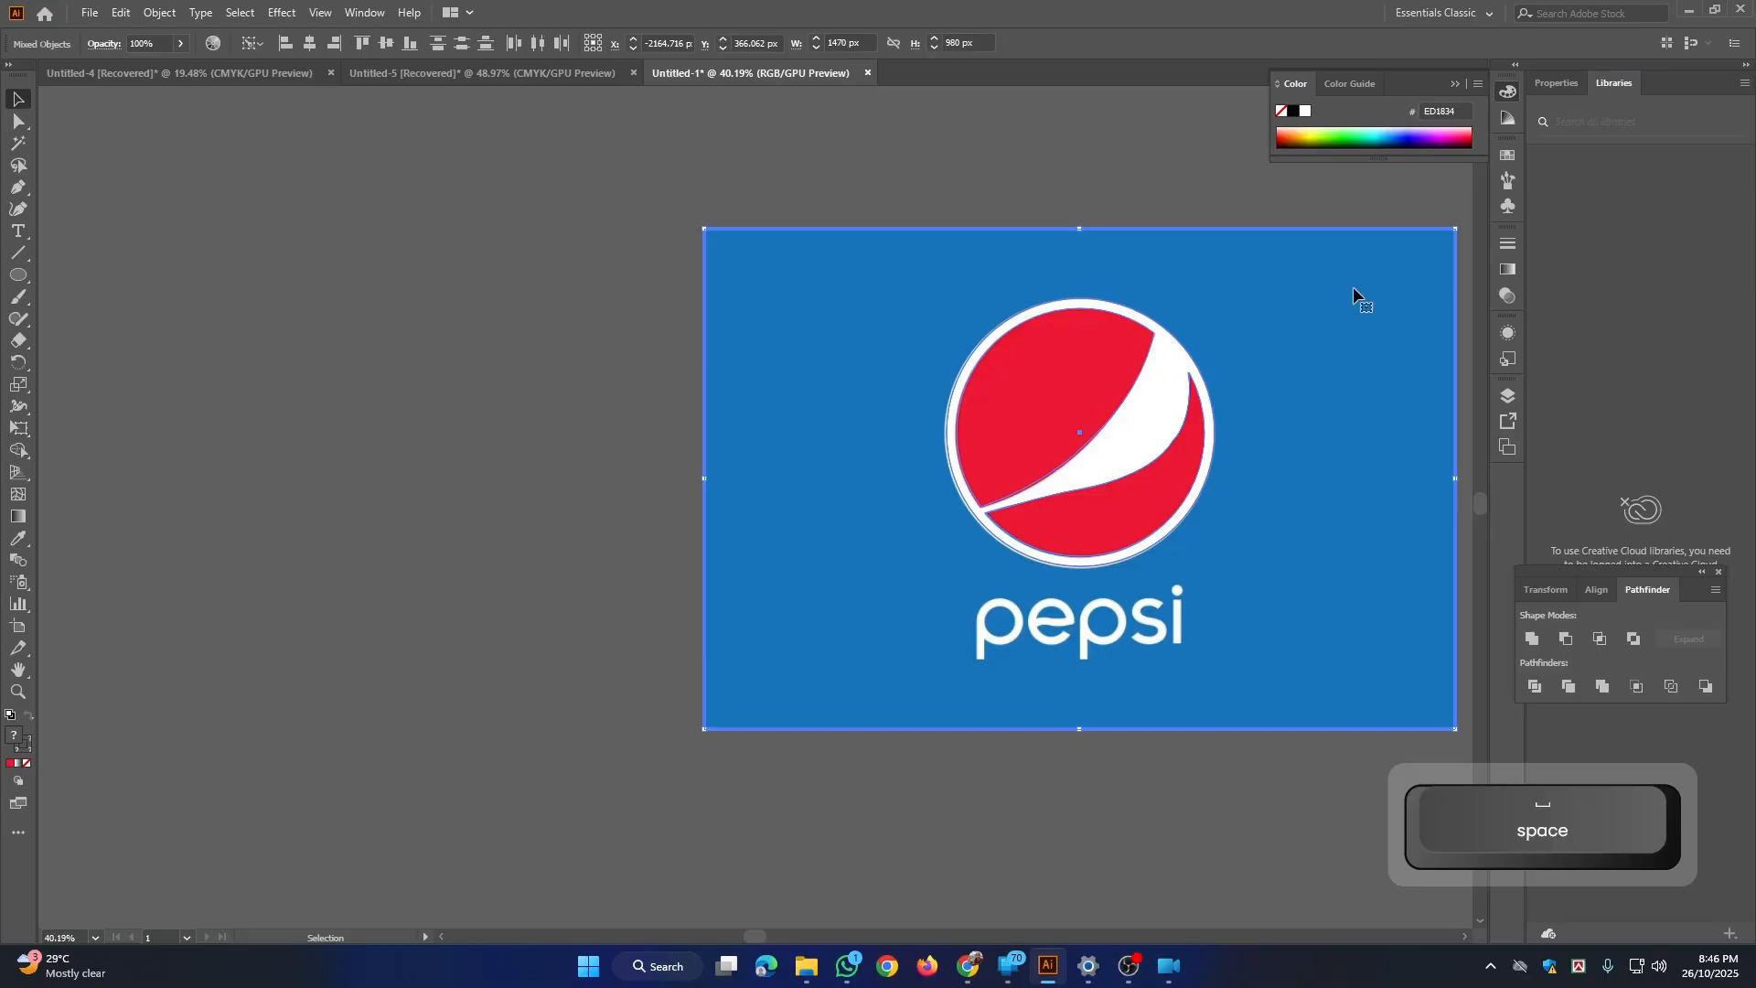
key("ctrl+2")
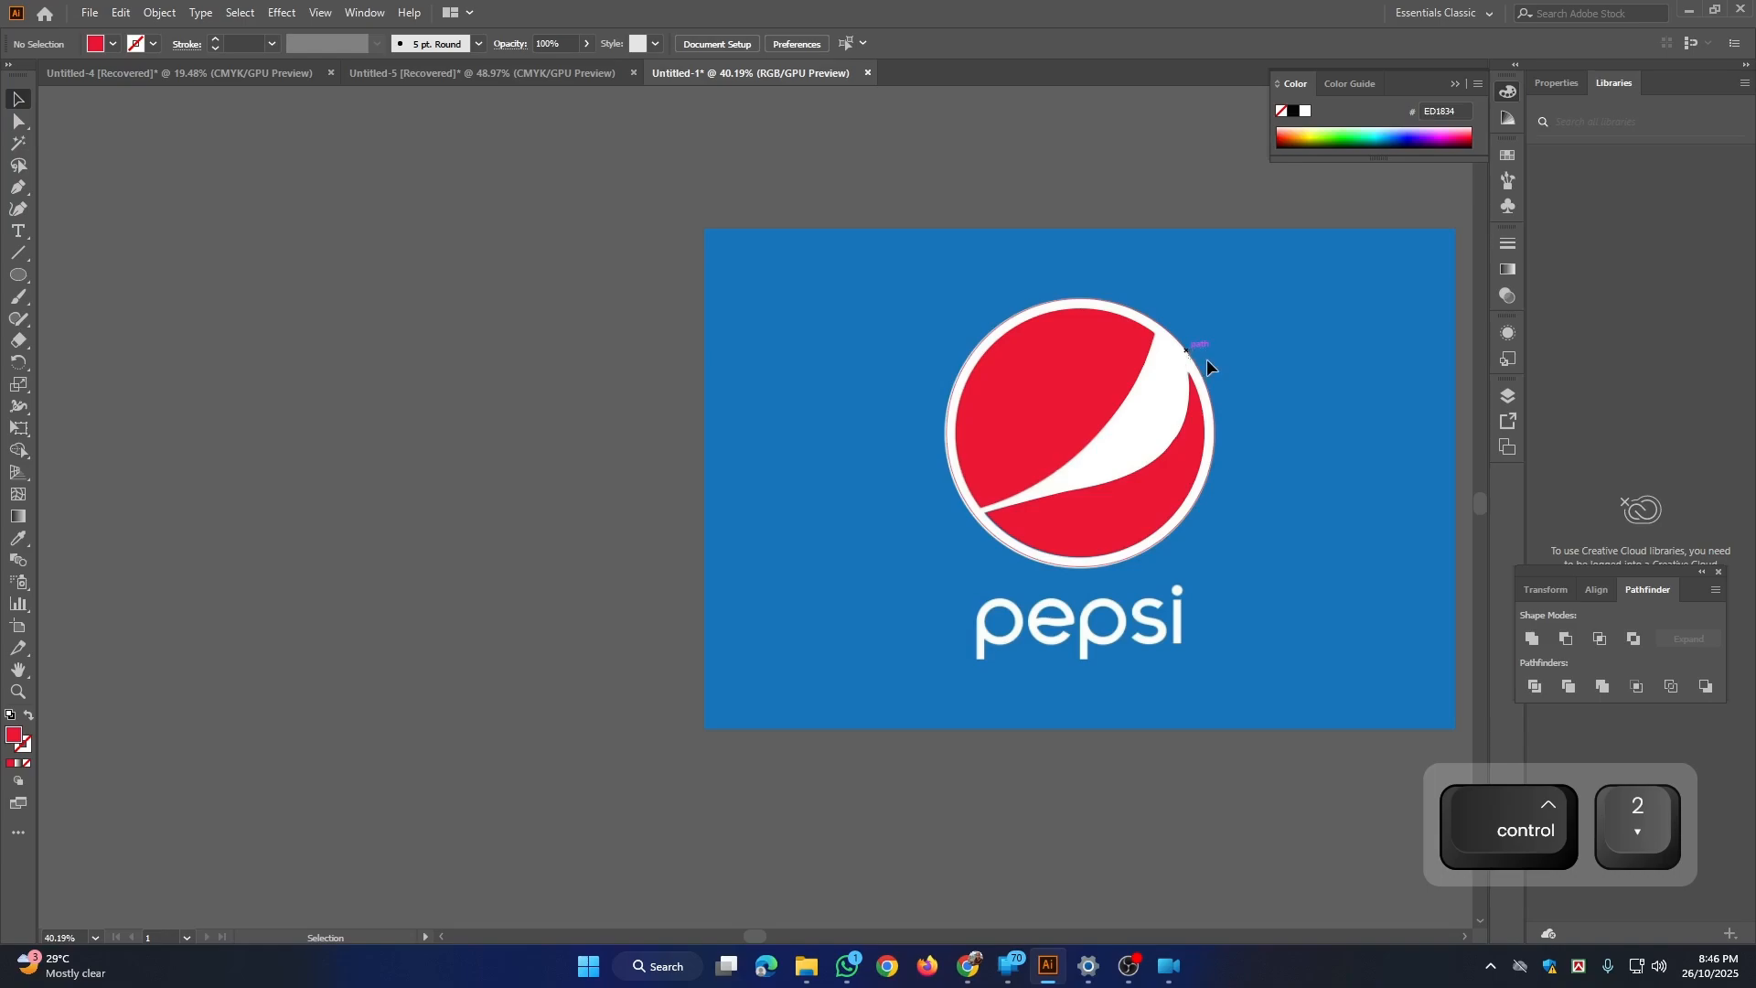
Step: Unlock all objects and move the traced shapes together with the reference image about 1,150 px further left
key("ctrl+alt+2")
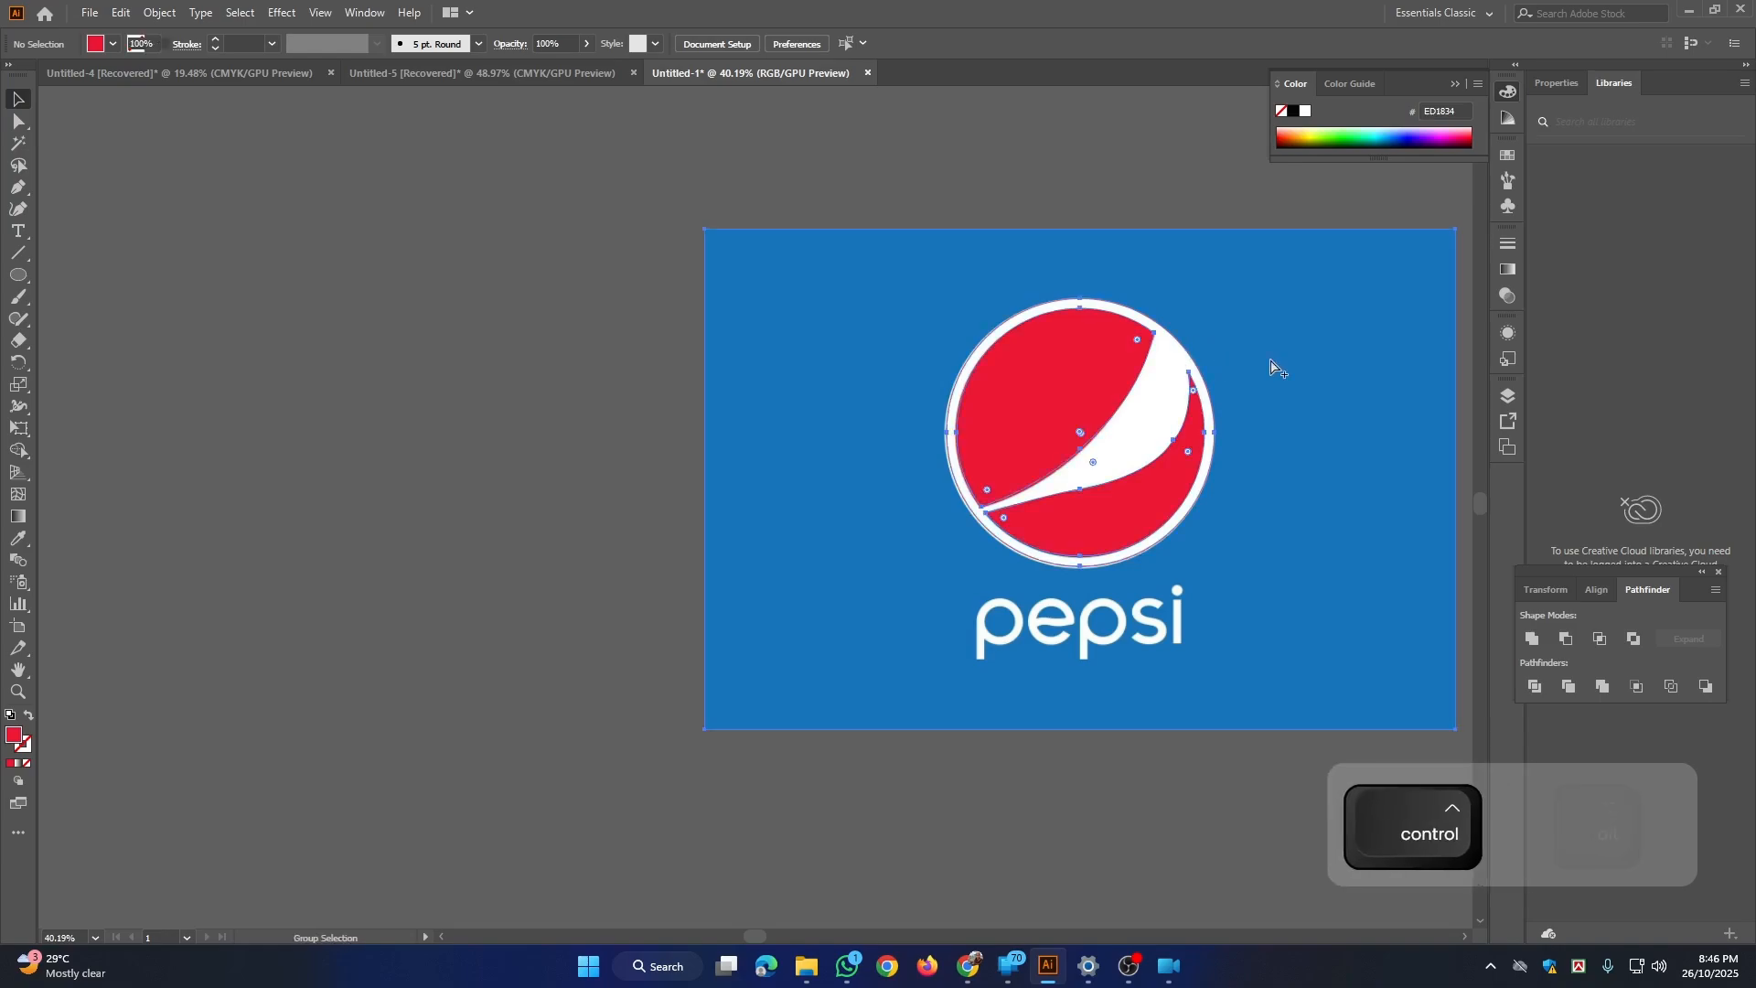
key("ctrl+space")
left_click_drag(1226, 388, 1465, 872)
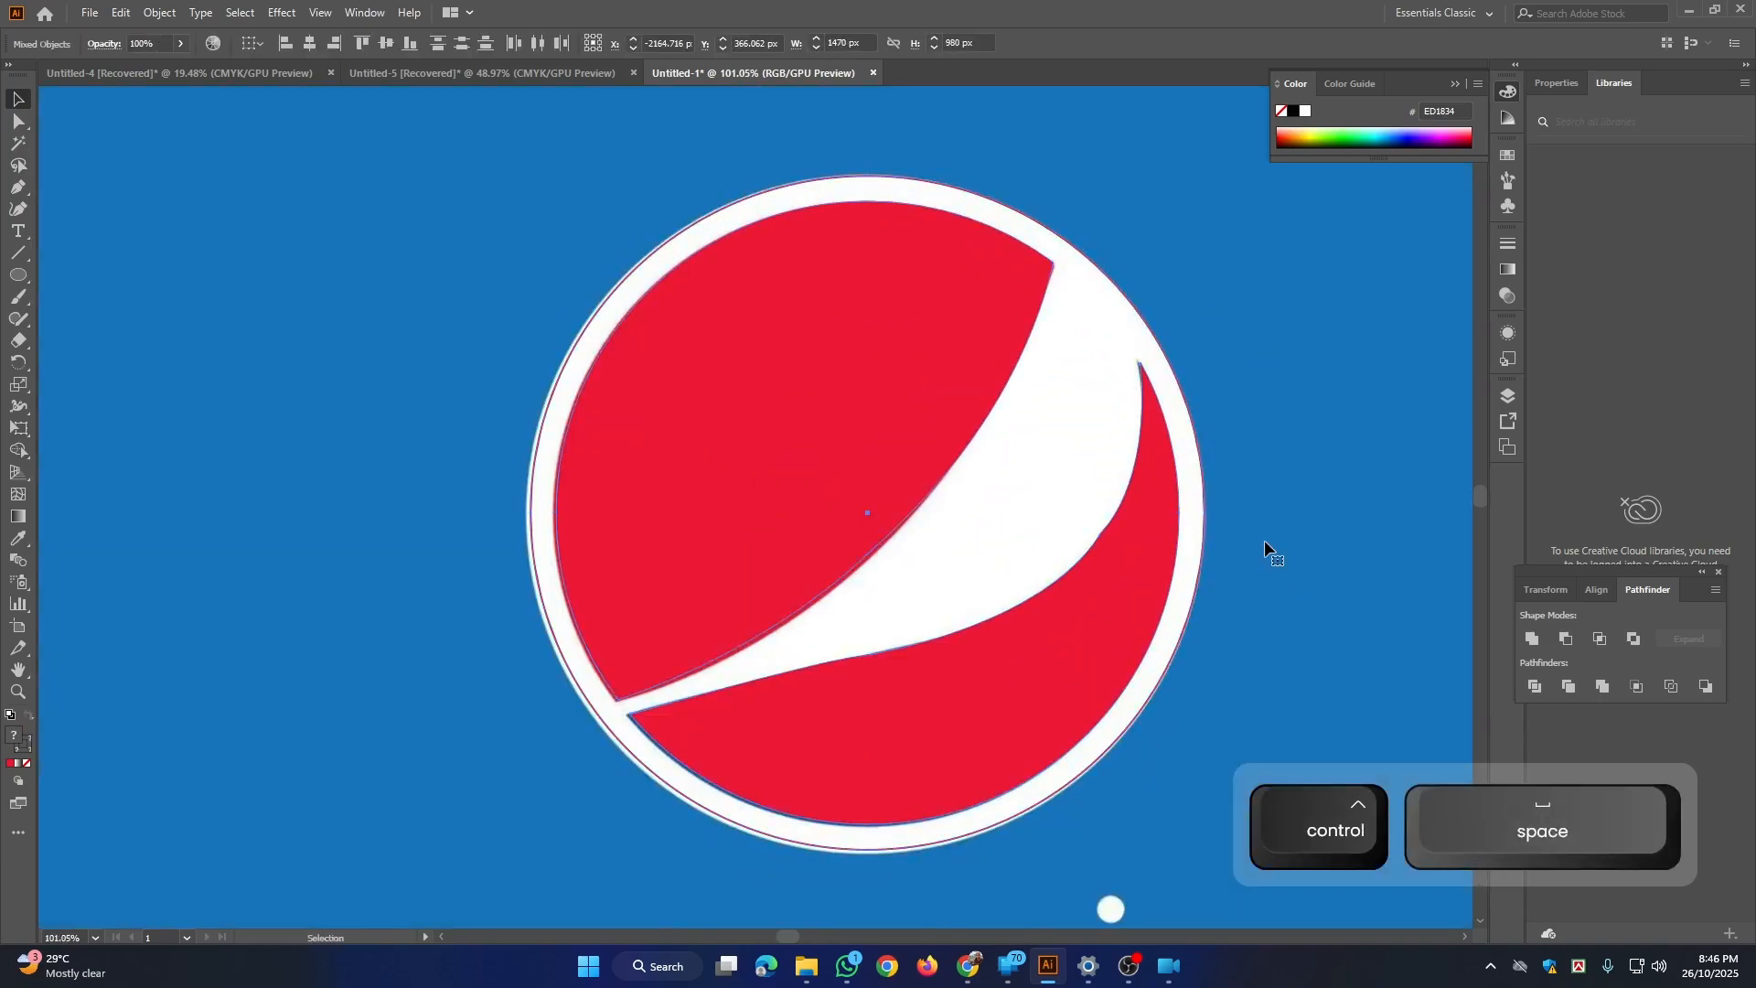
left_click(1143, 503, "shift")
left_click_drag(1145, 512, 868, 457)
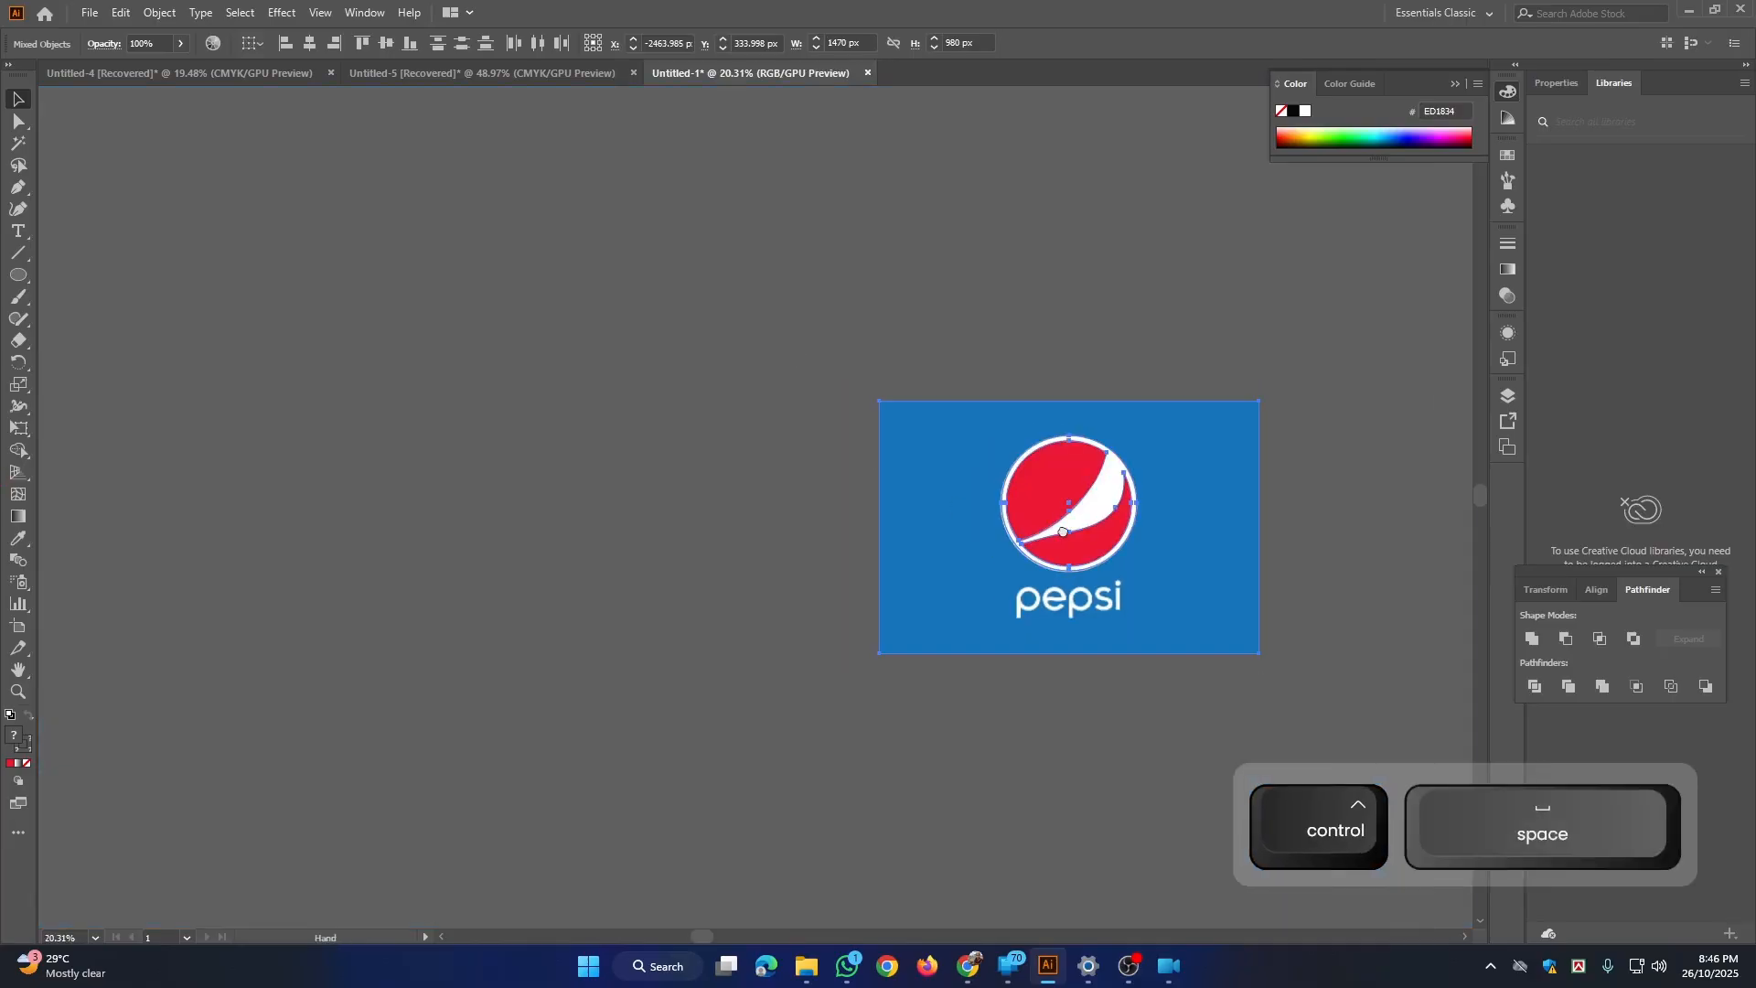
left_click_drag(1041, 484, 1192, 720)
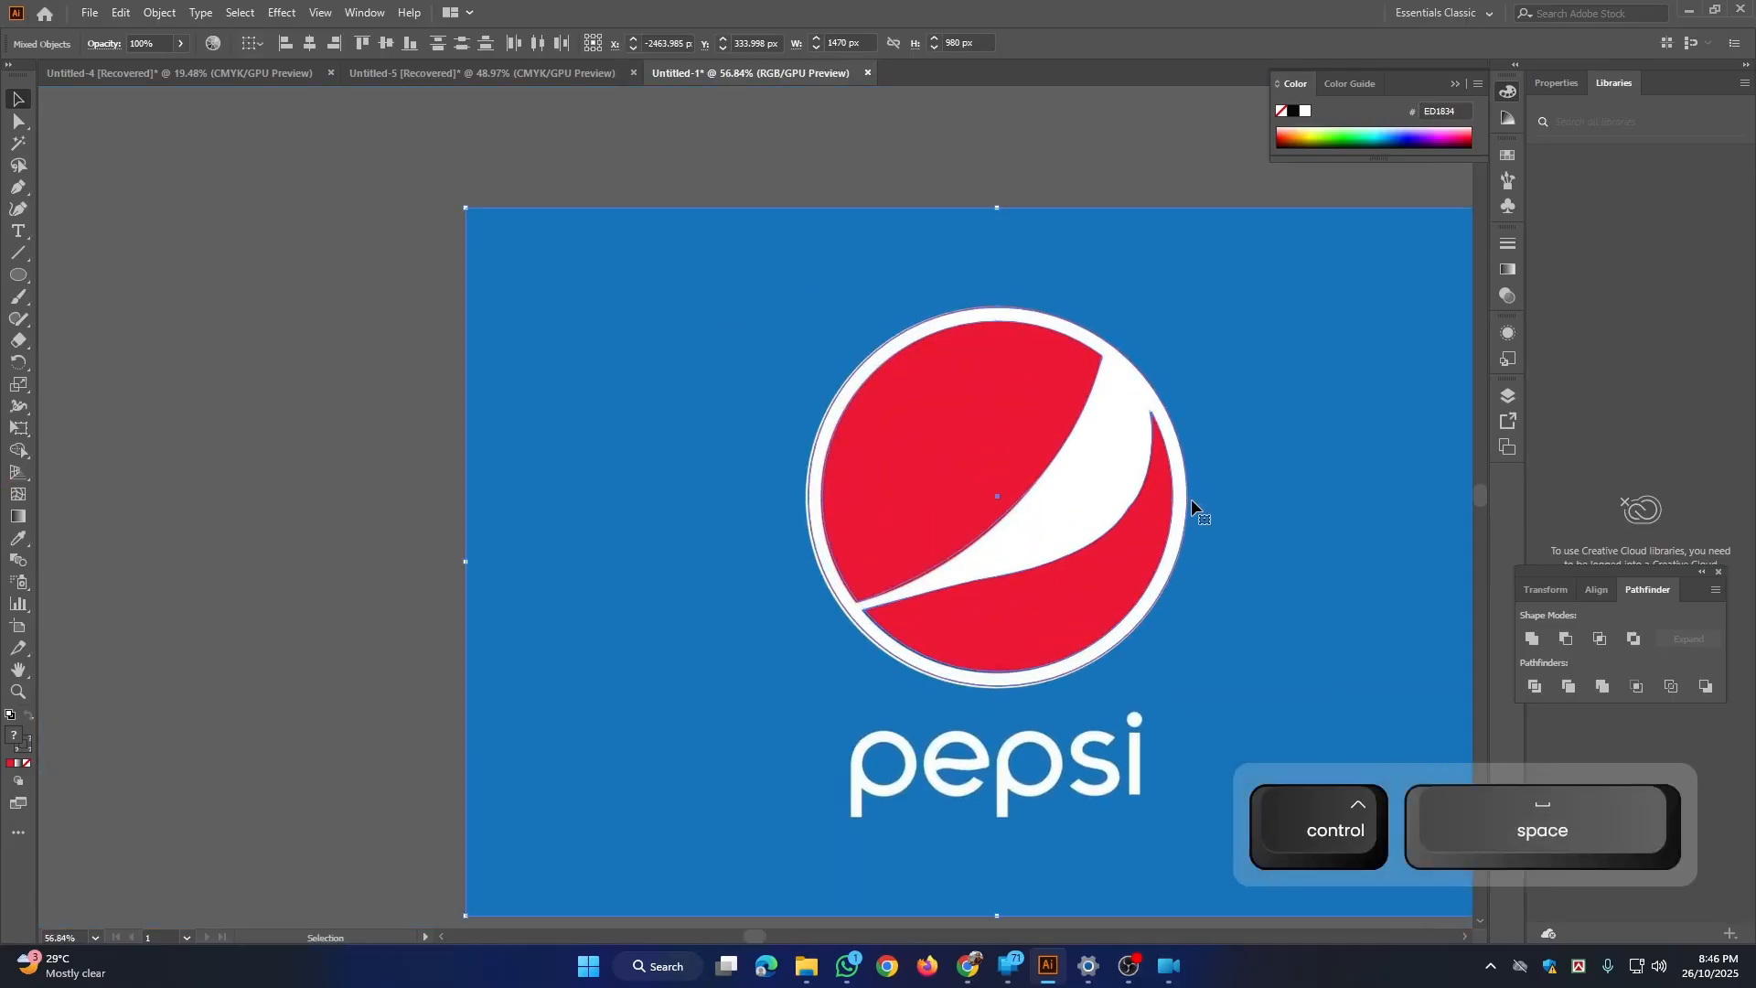
left_click_drag(1189, 498, 576, 459)
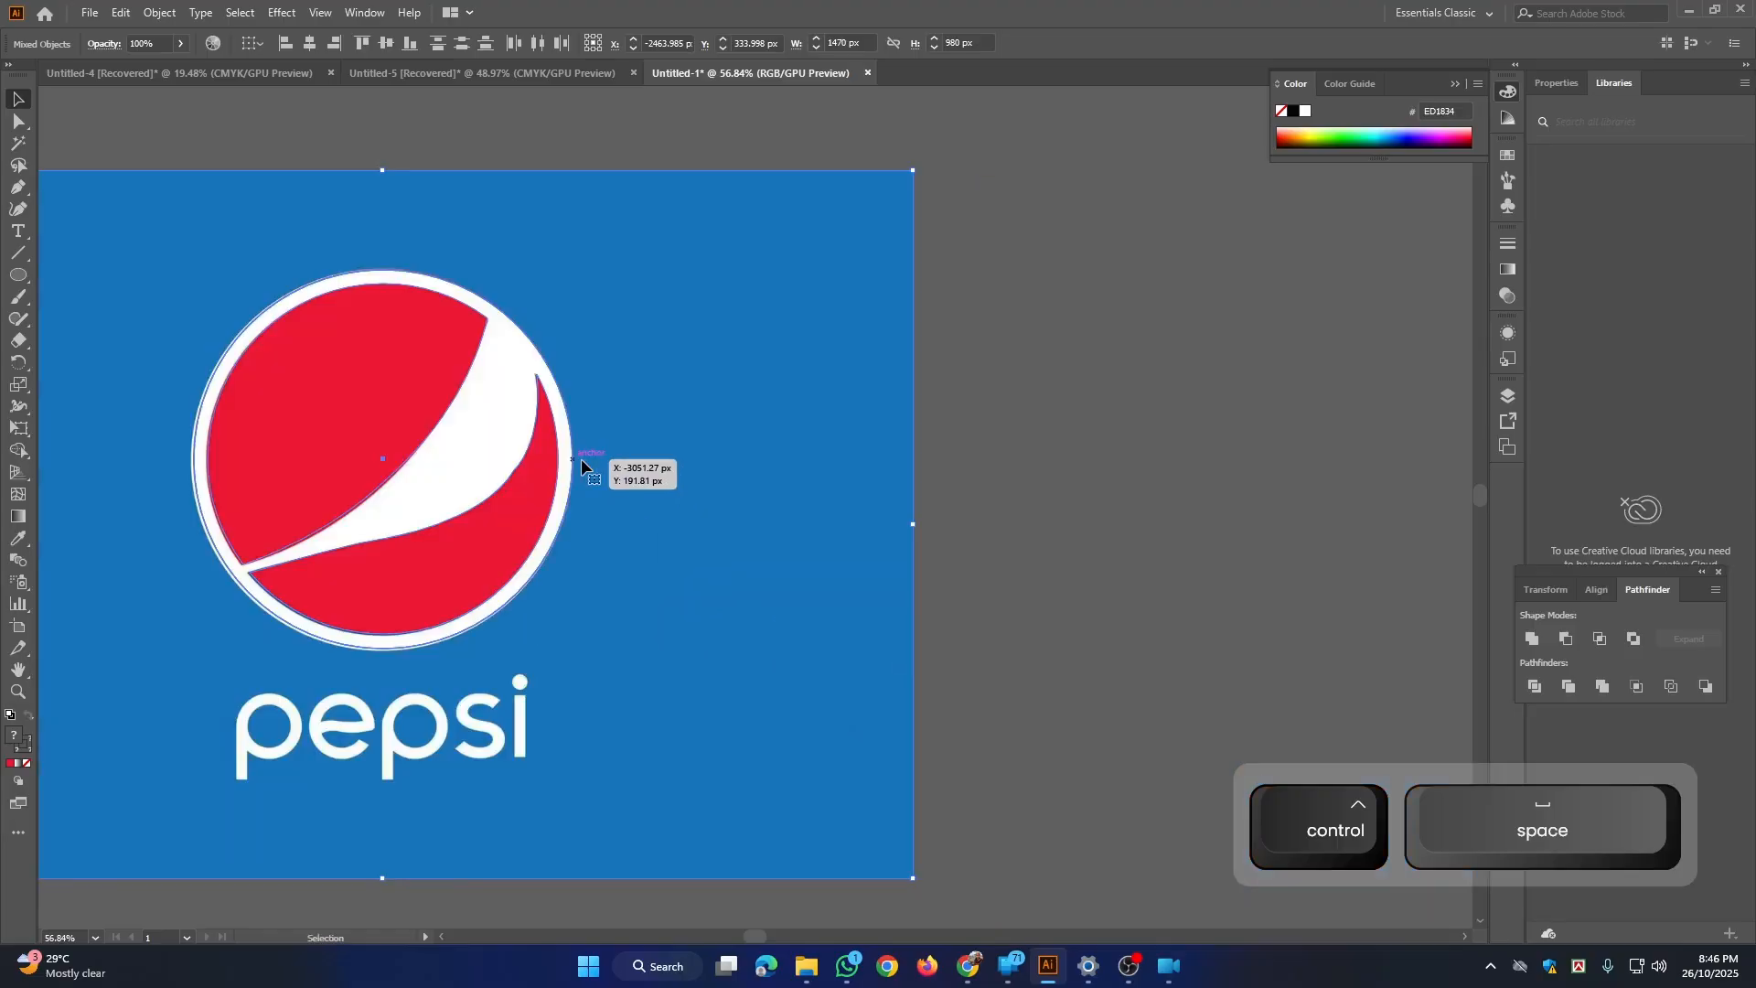
Step: Try moving only the reference image away from the traced shapes, and undo both moves
left_click(976, 338)
left_click_drag(777, 397, 1044, 543)
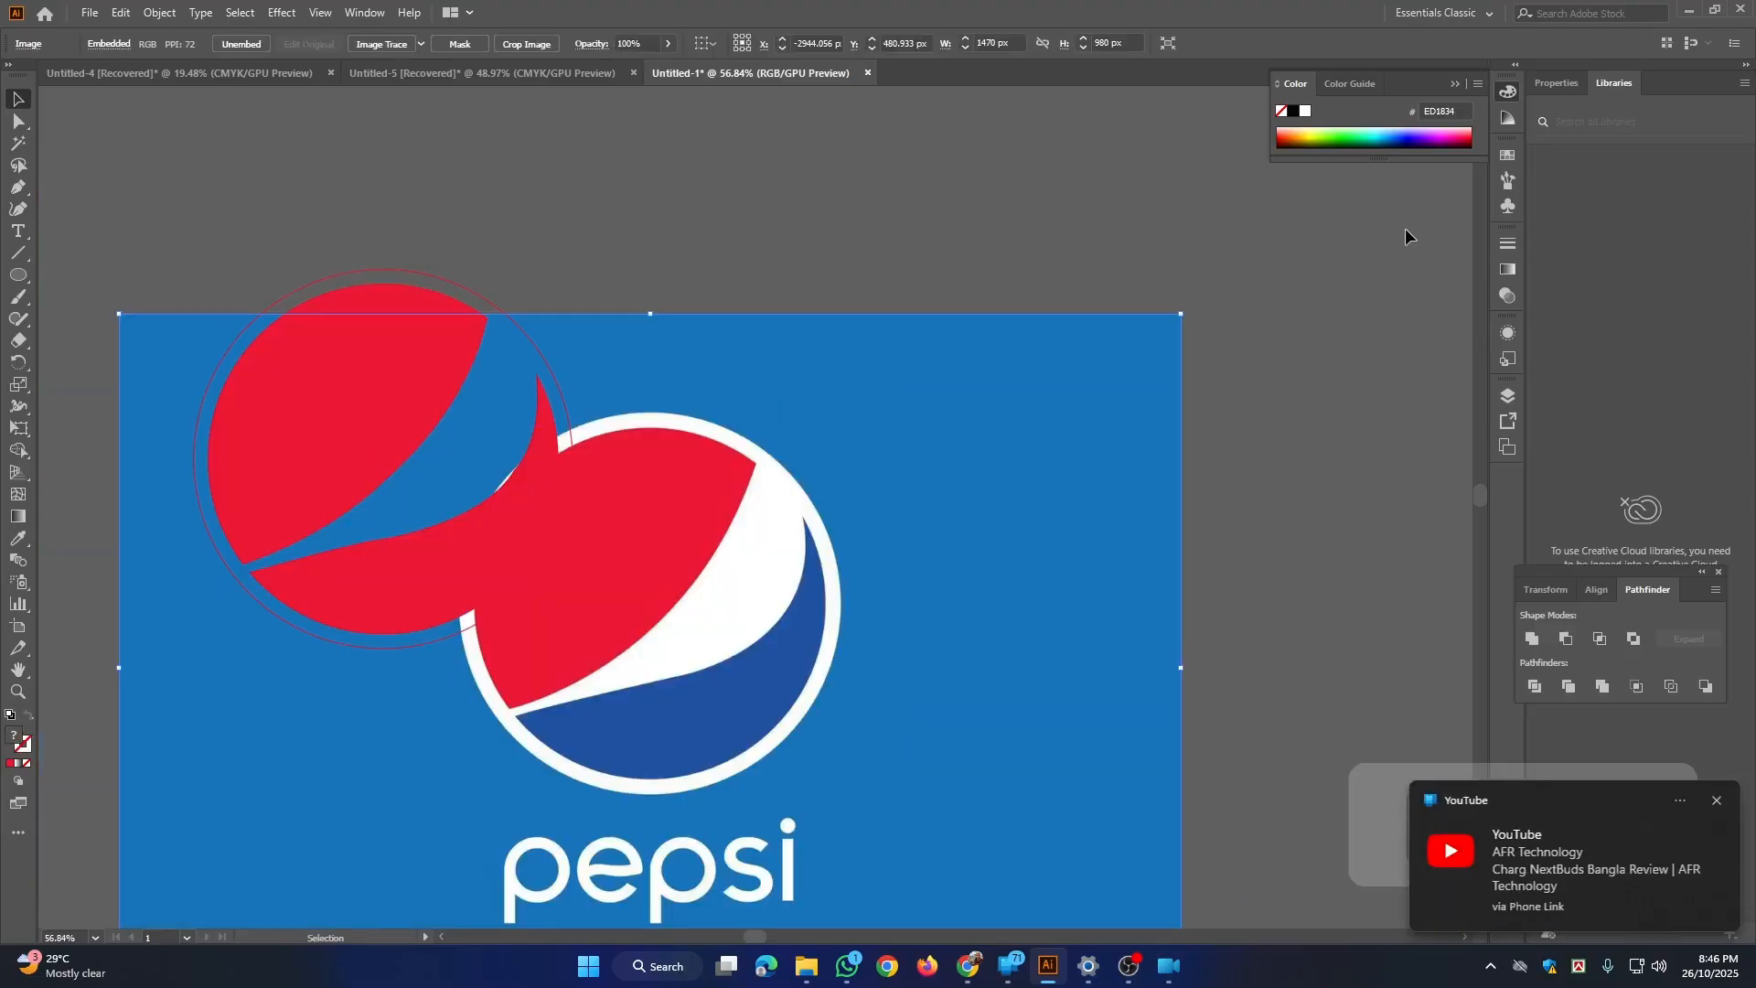
left_click_drag(981, 431, 1258, 388)
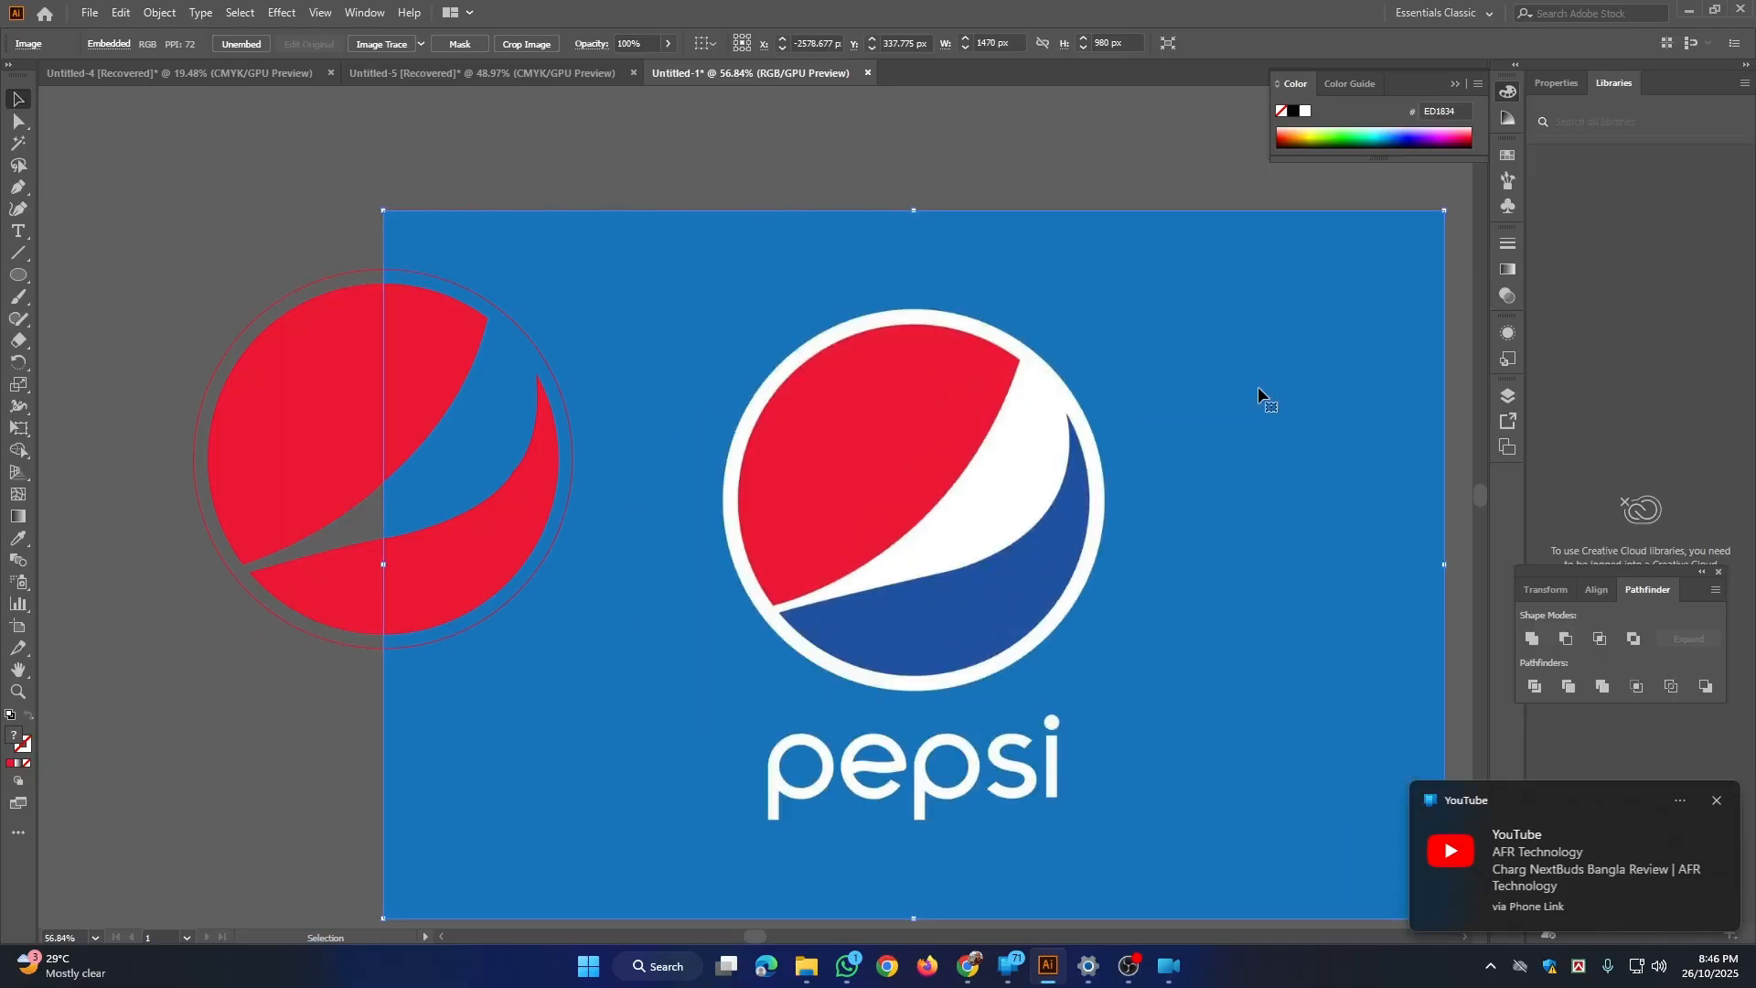
key("ctrl+z")
key("ctrl+z")
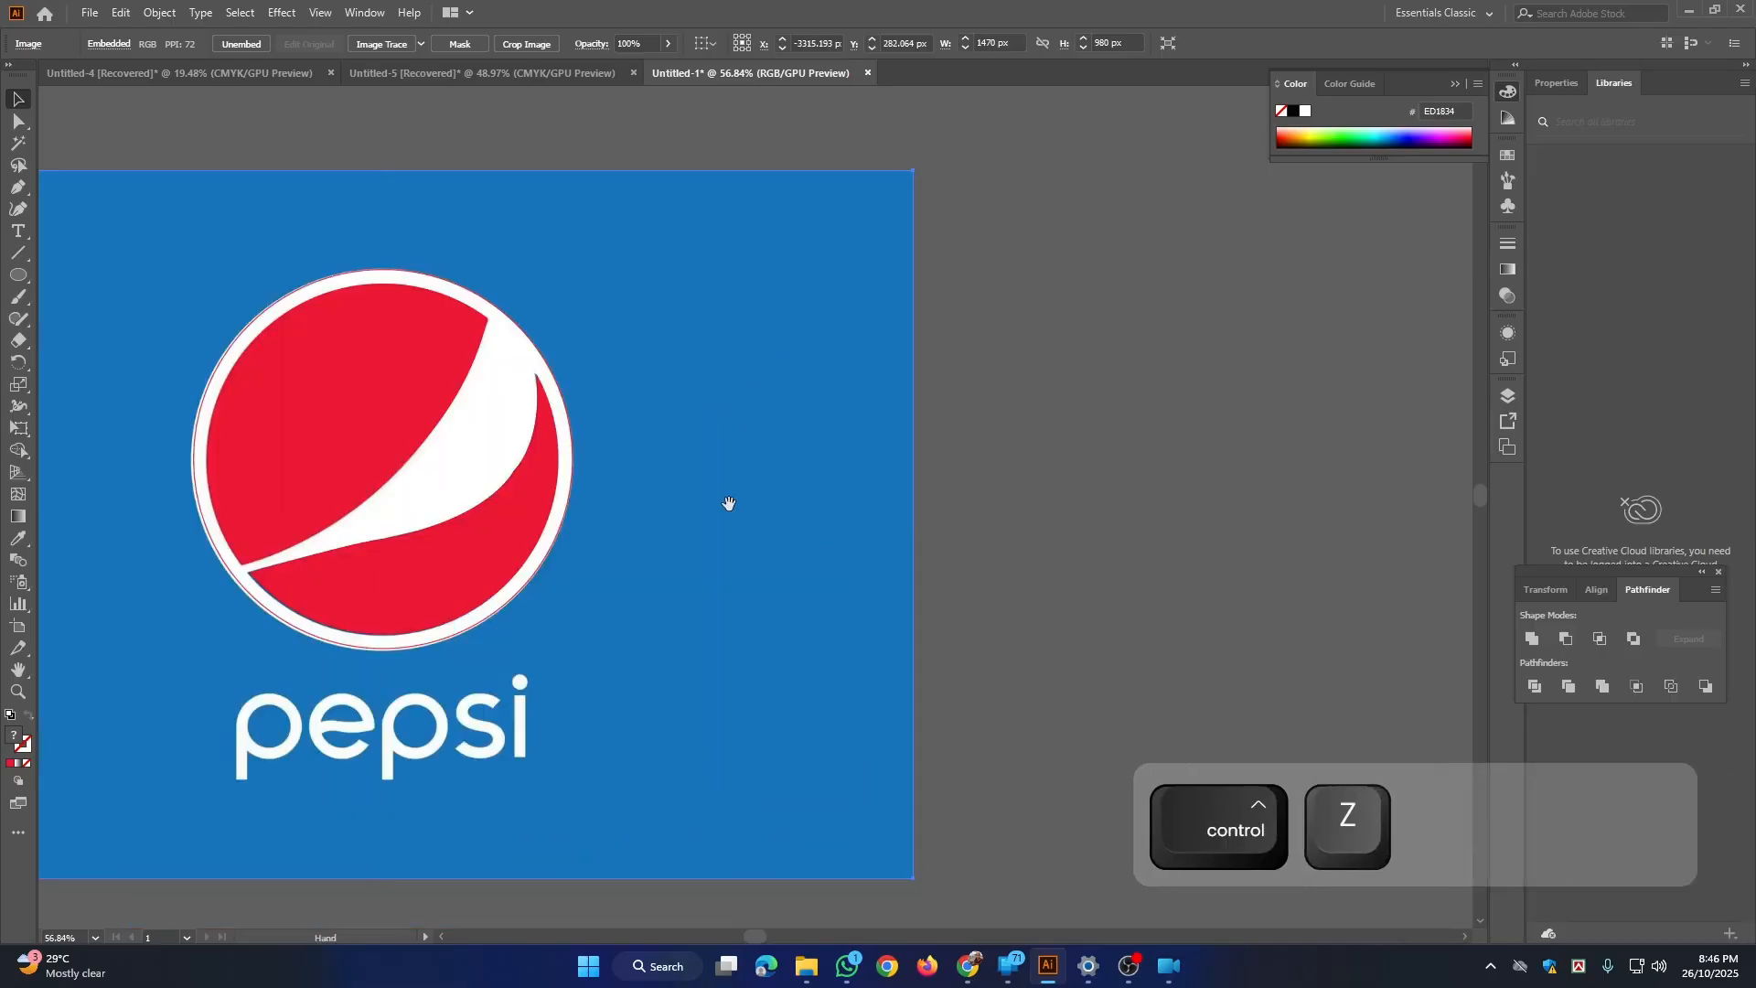
Step: Select the outer circle together with the red shapes and move them off the reference image to its left
left_click_drag(292, 324, 1235, 624)
left_click_drag(1161, 564, 856, 263)
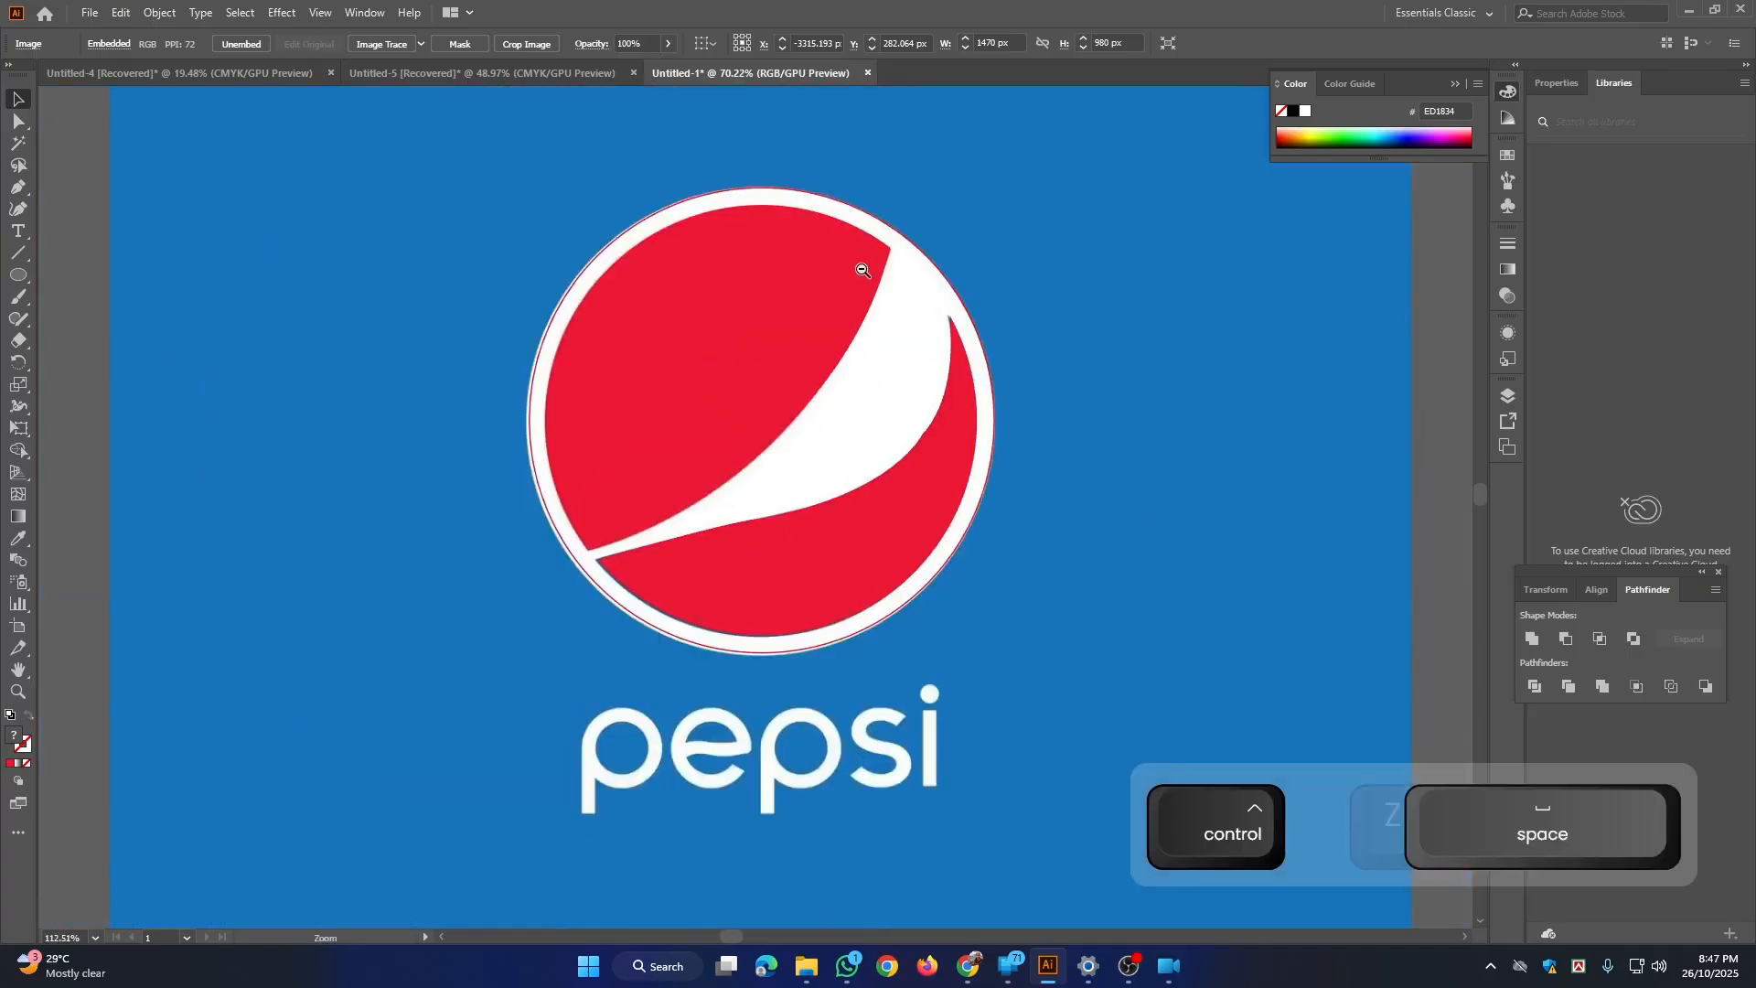
left_click(989, 379)
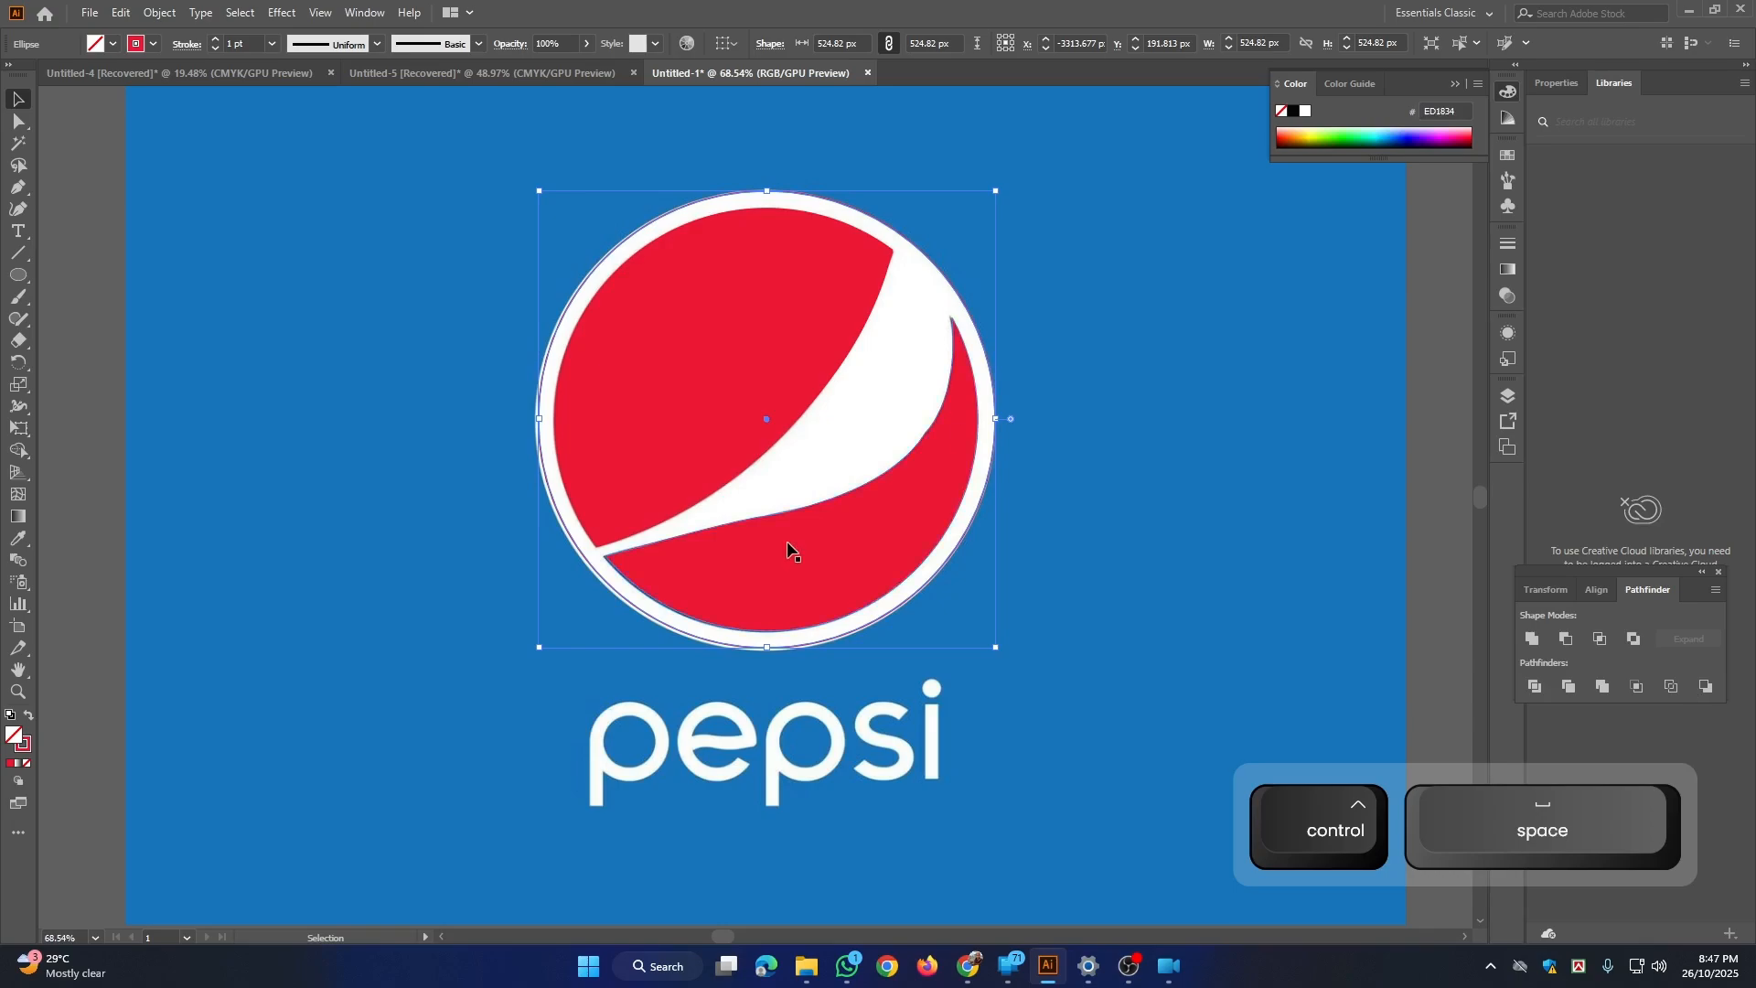
left_click(1116, 289)
key("ctrl+space")
left_click_drag(1064, 386, 984, 340)
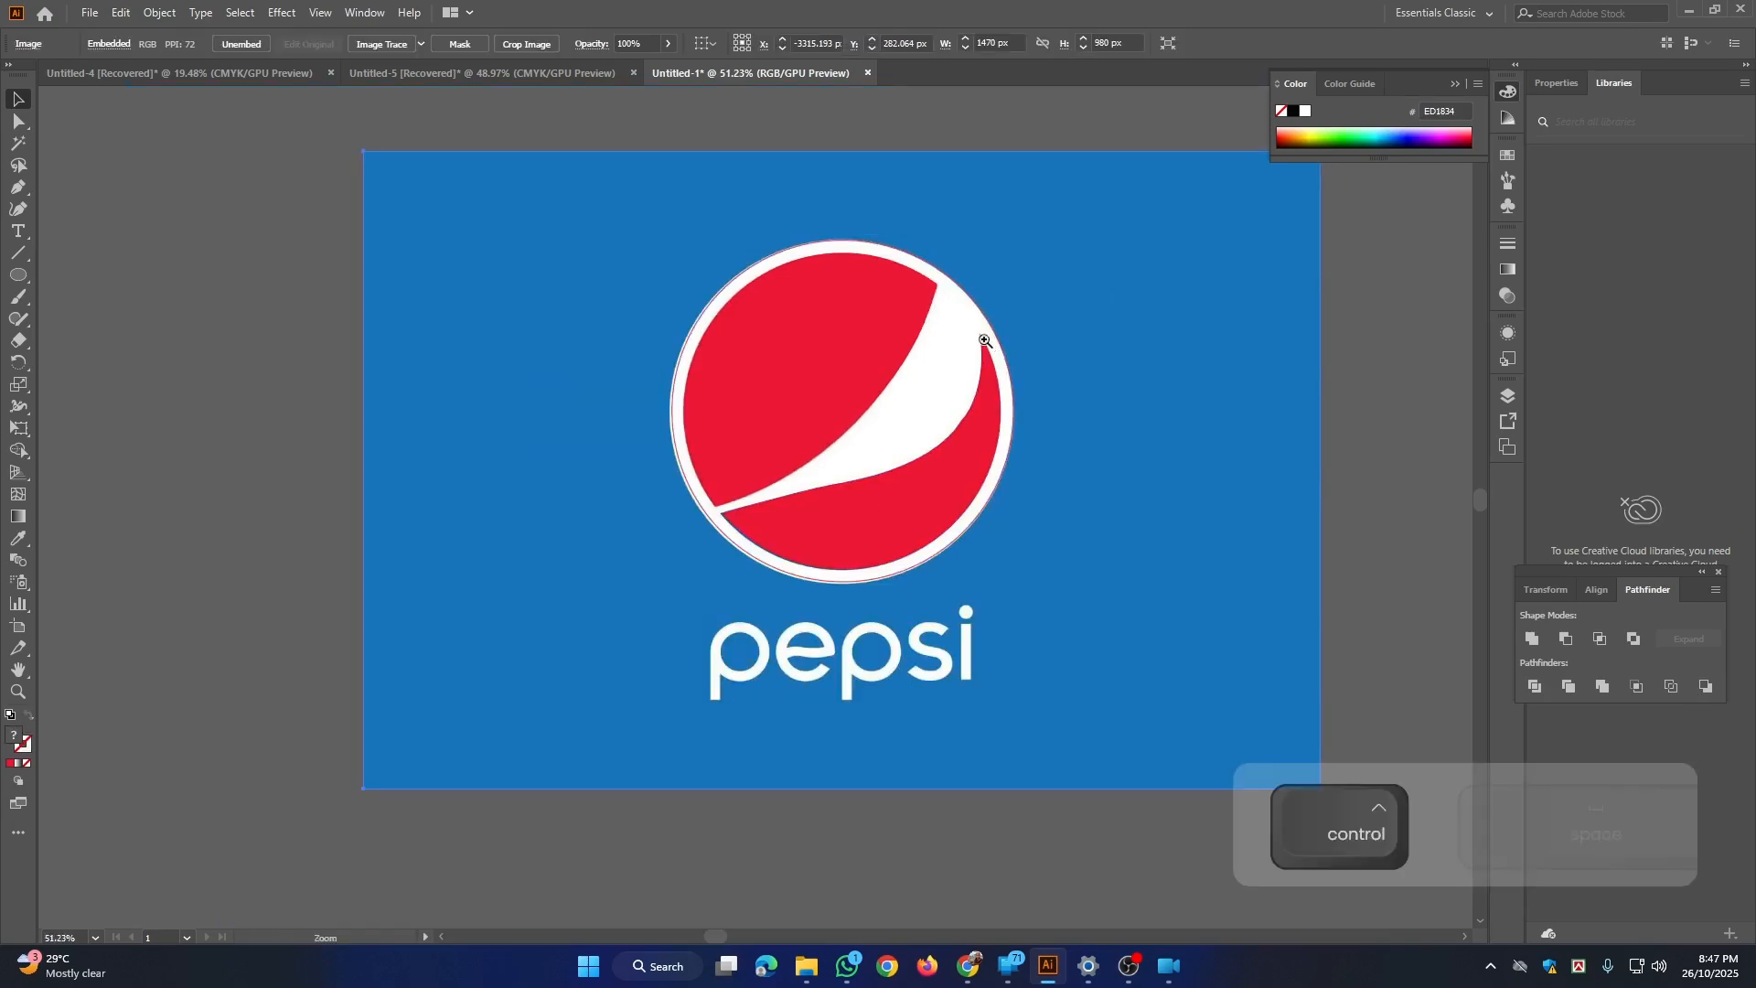
left_click(1009, 376)
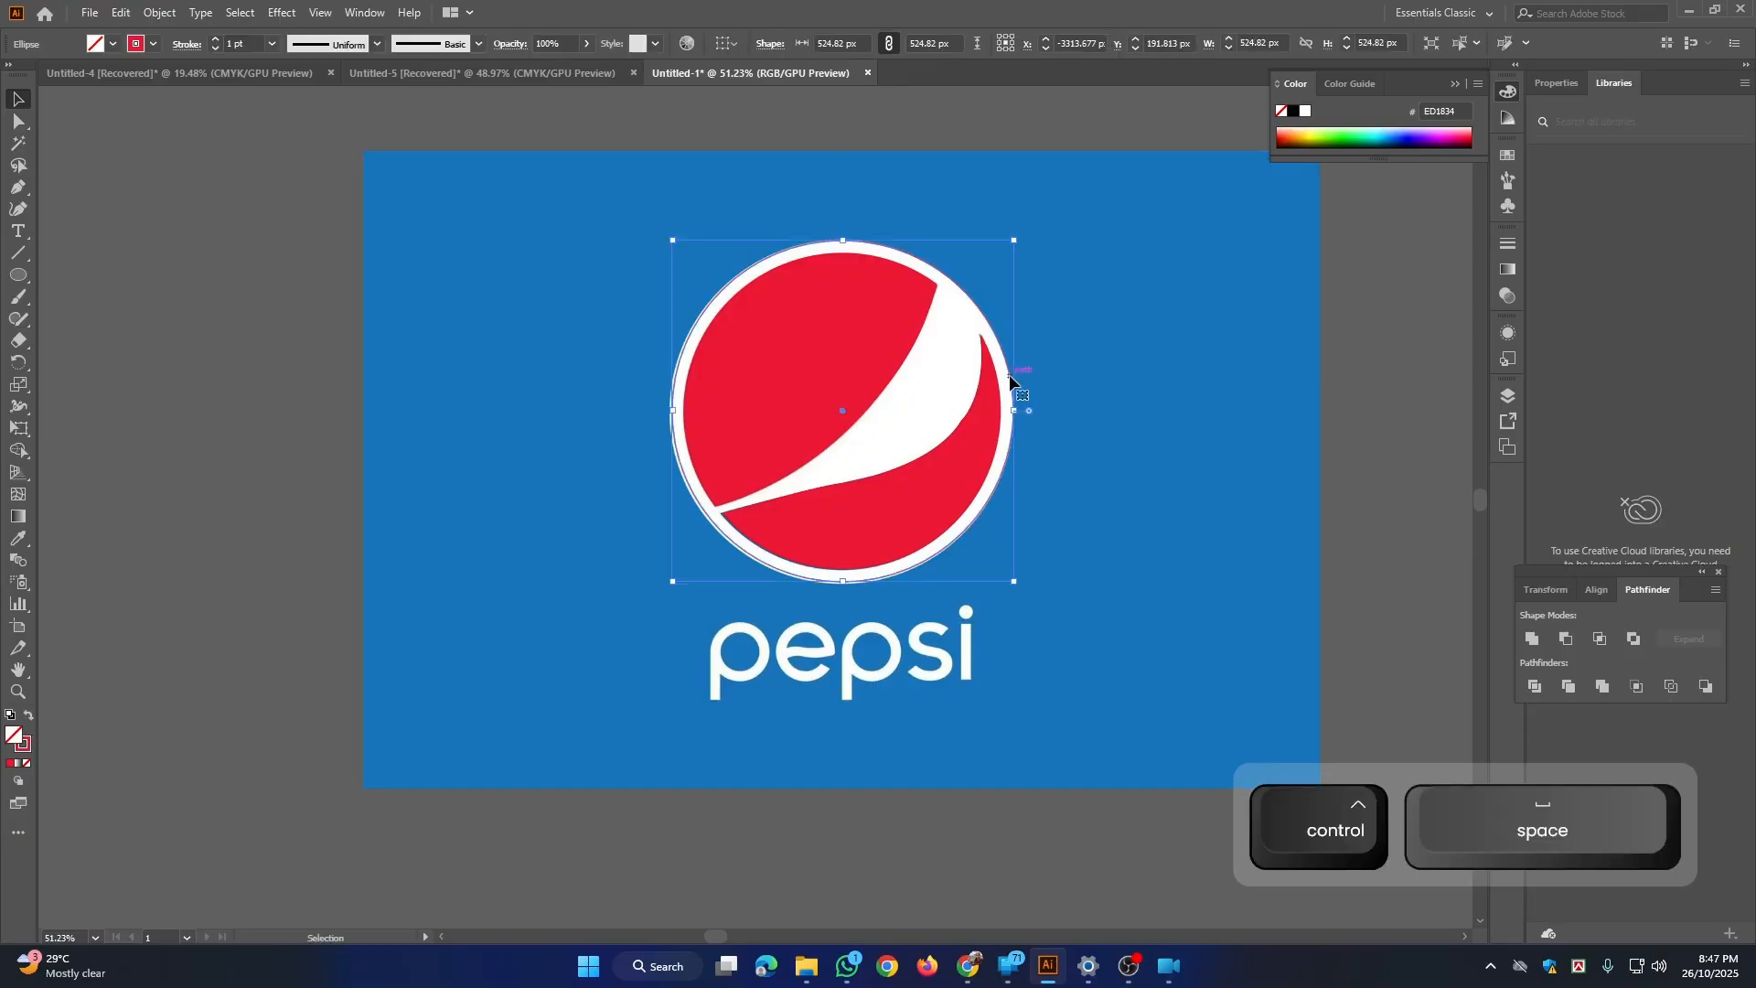
left_click(770, 380, "shift")
key("ctrl+space")
left_click_drag(843, 390, 428, 395)
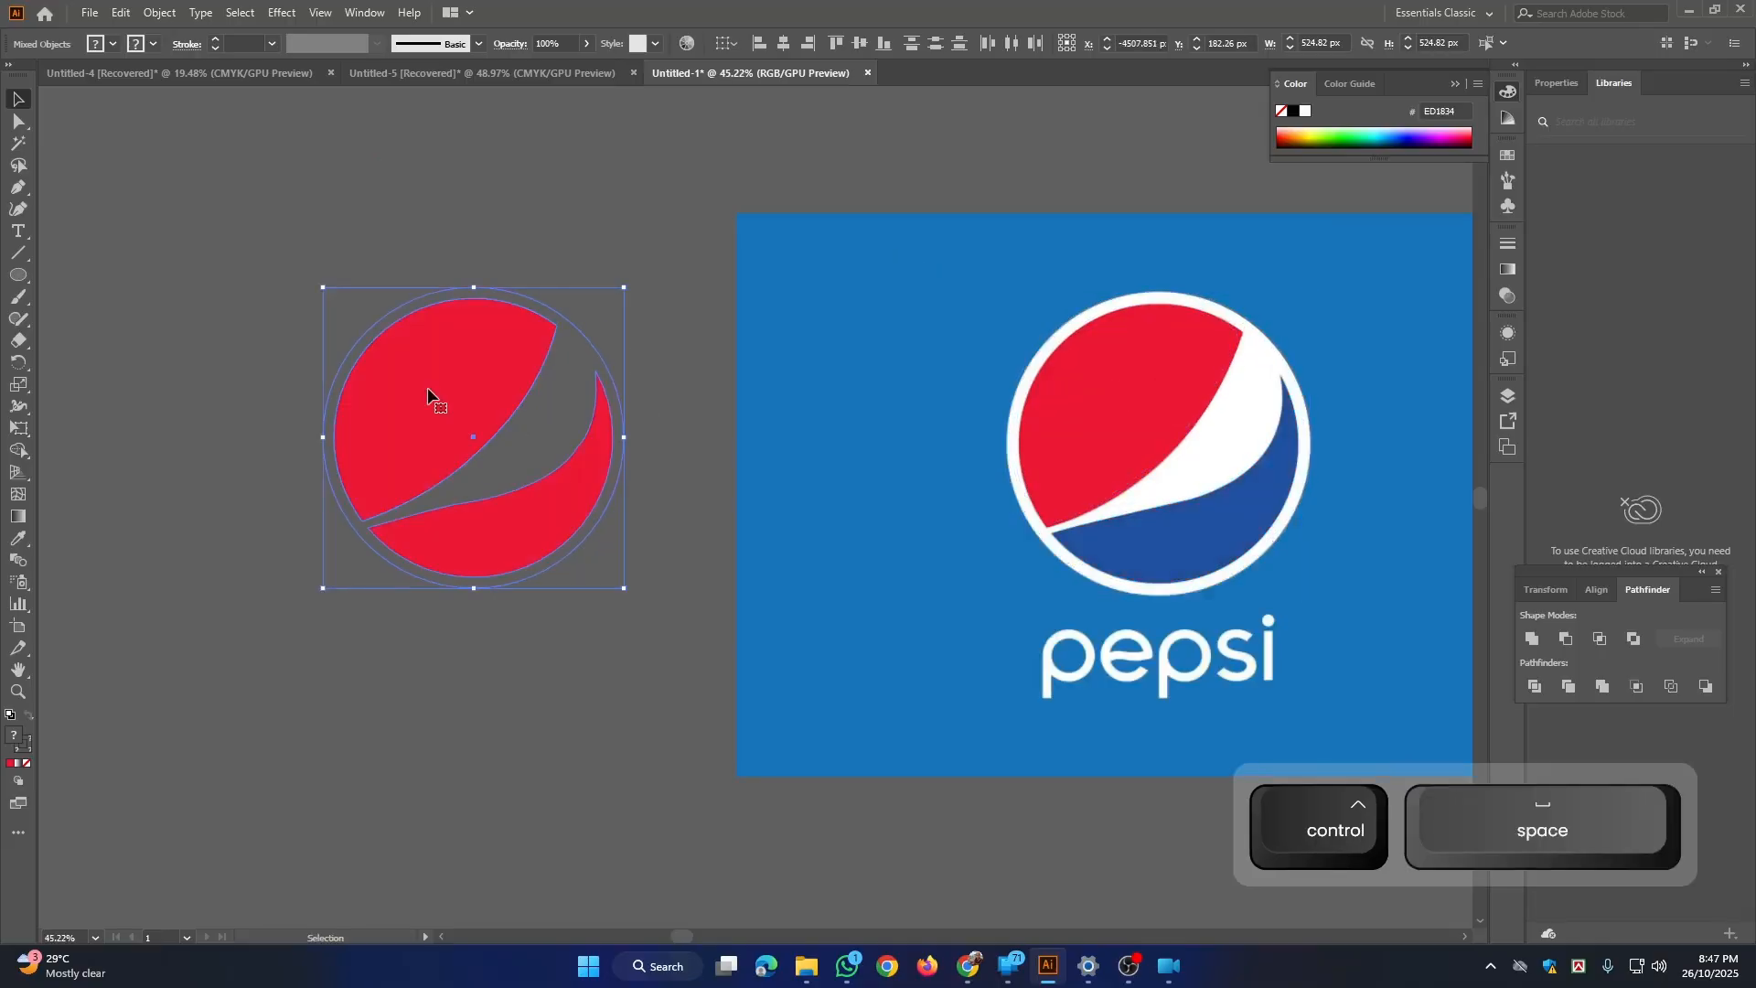
Step: Ungroup the two red shapes inside the outer circle and deselect them
left_click(463, 416)
left_click(449, 399)
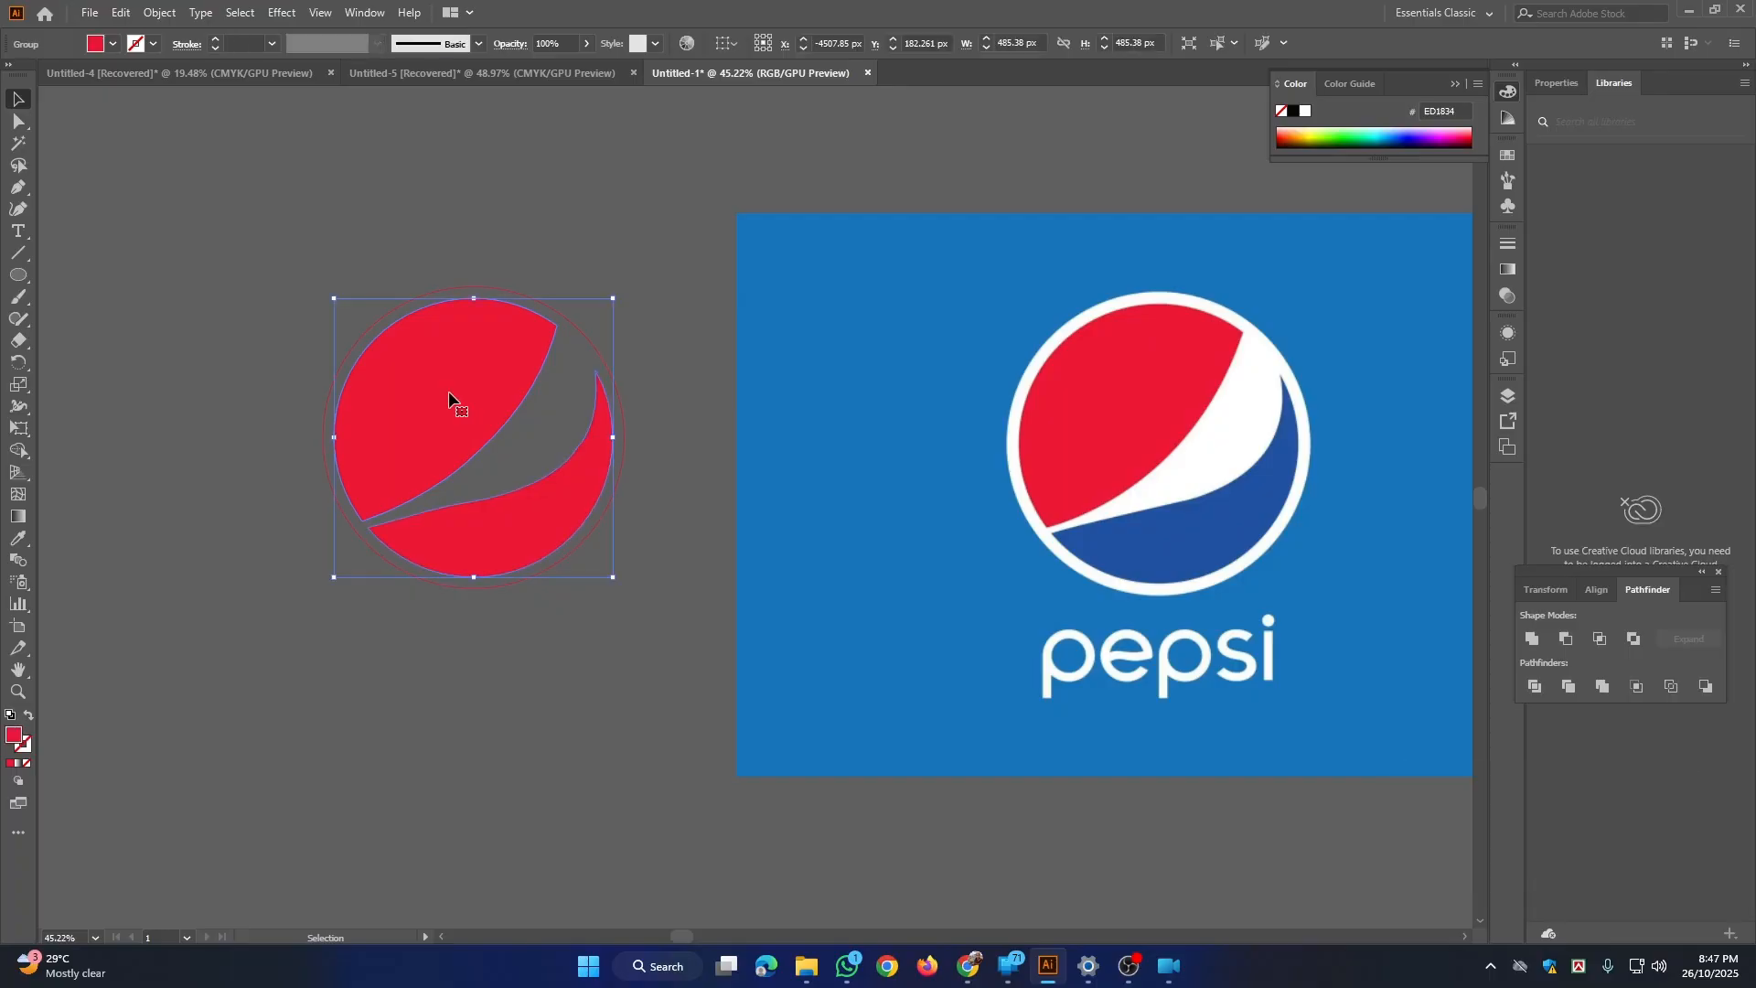
right_click(449, 397)
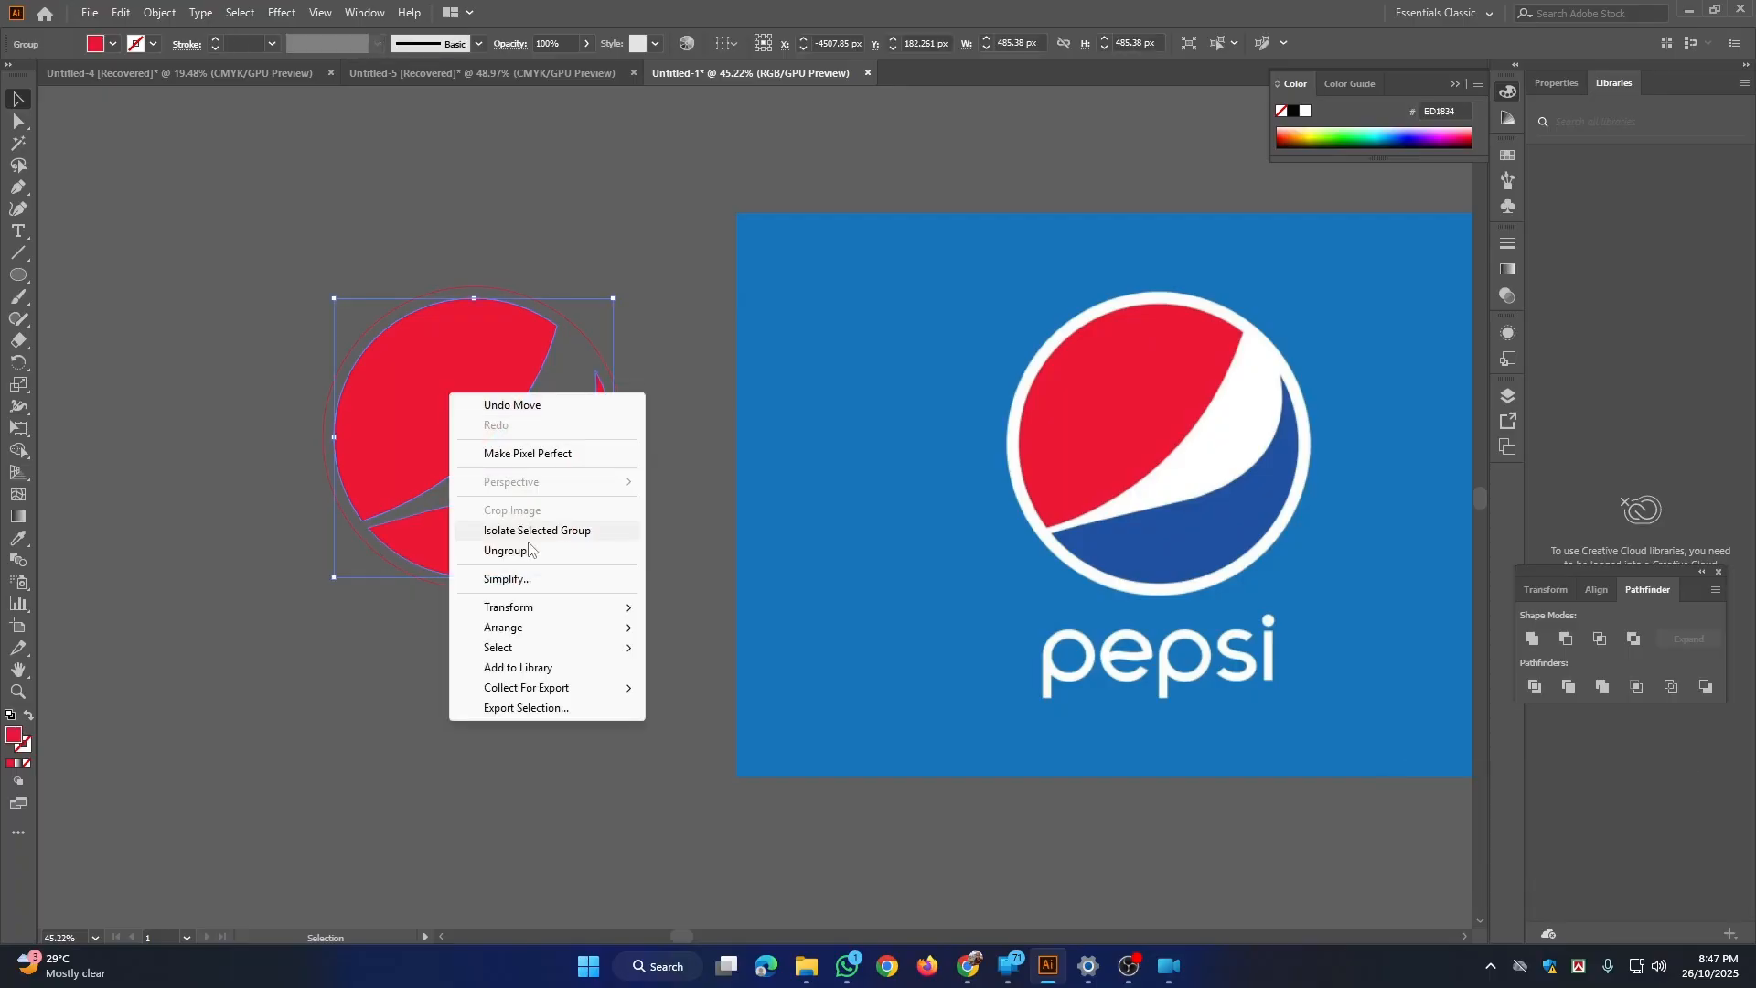
left_click(494, 552)
left_click(628, 230)
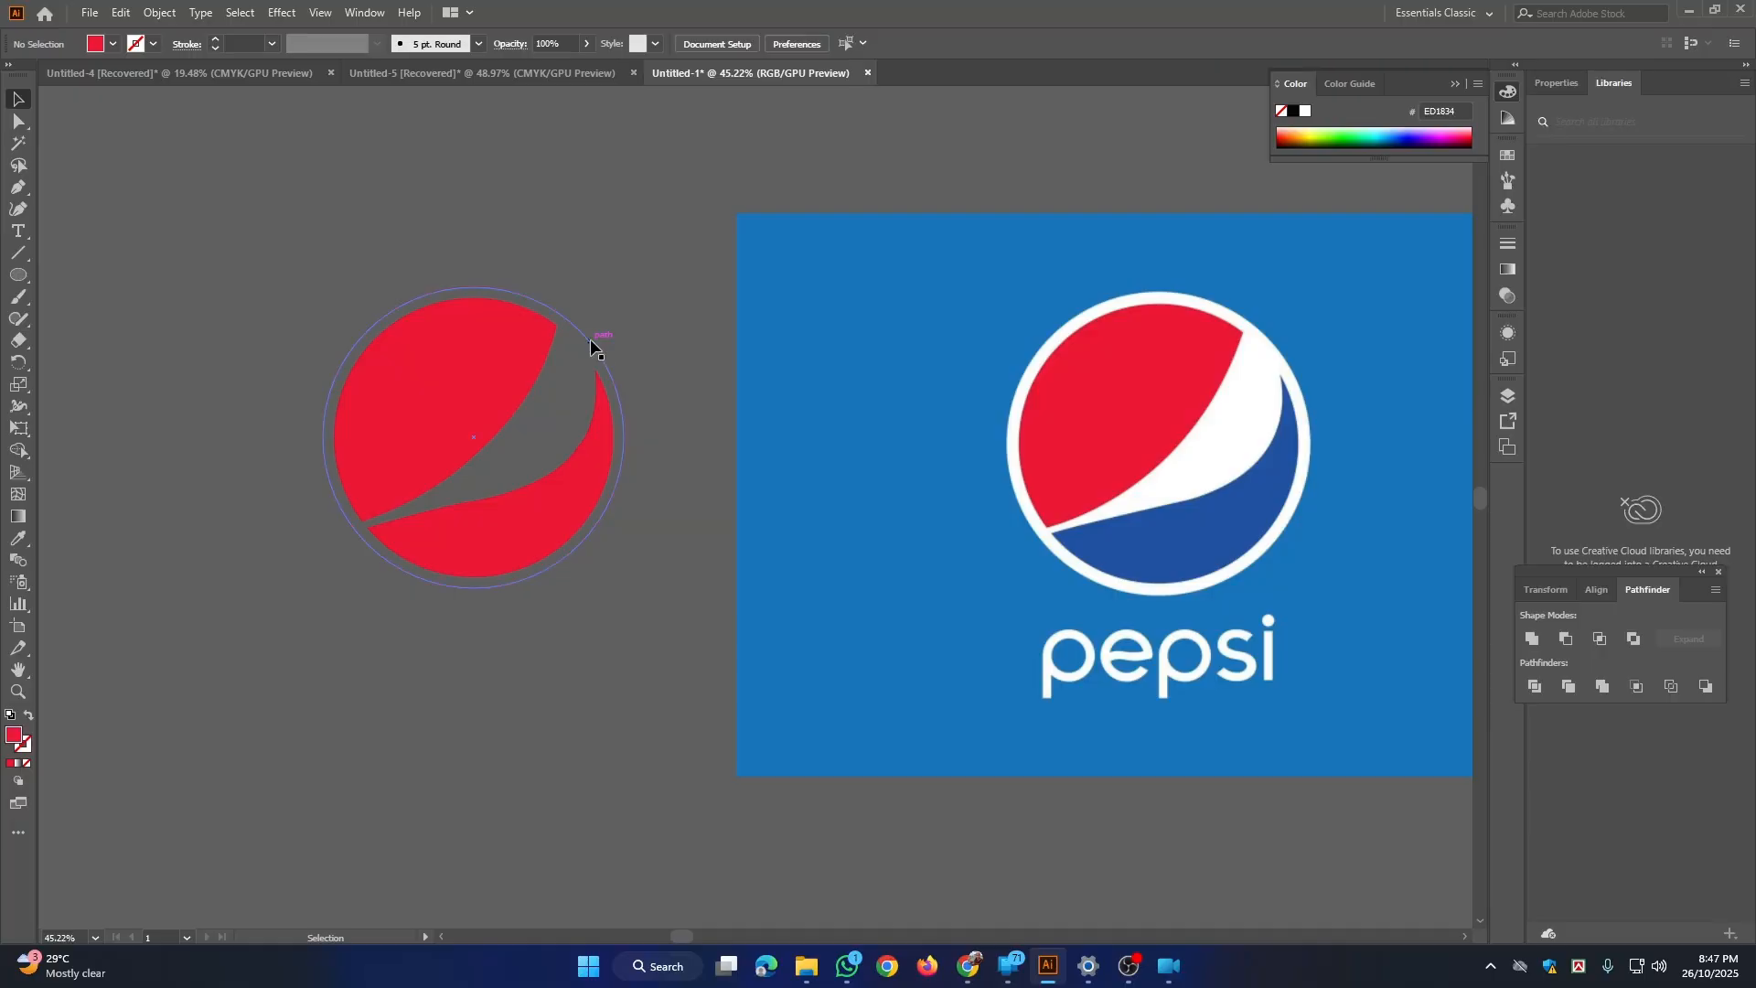
Step: Remove the outer circle's stroke and fill the circle with white, FFFFFF
left_click(590, 346)
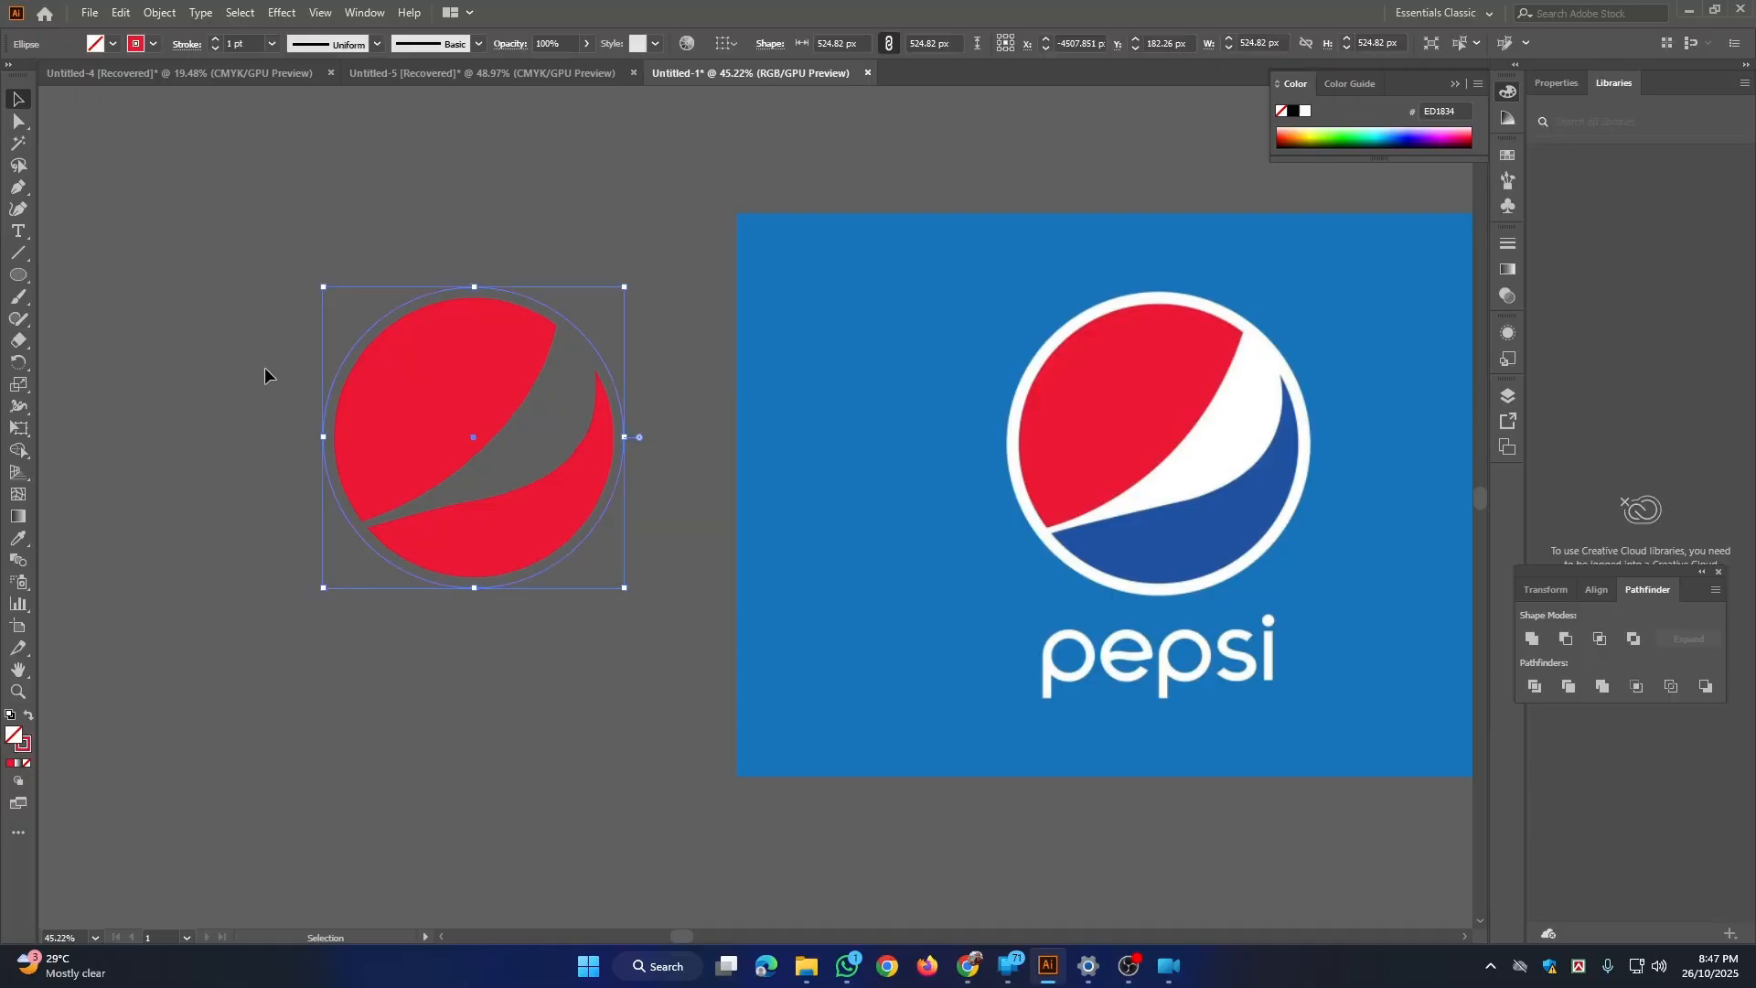
left_click(29, 745)
left_click(26, 771)
double_click(13, 734)
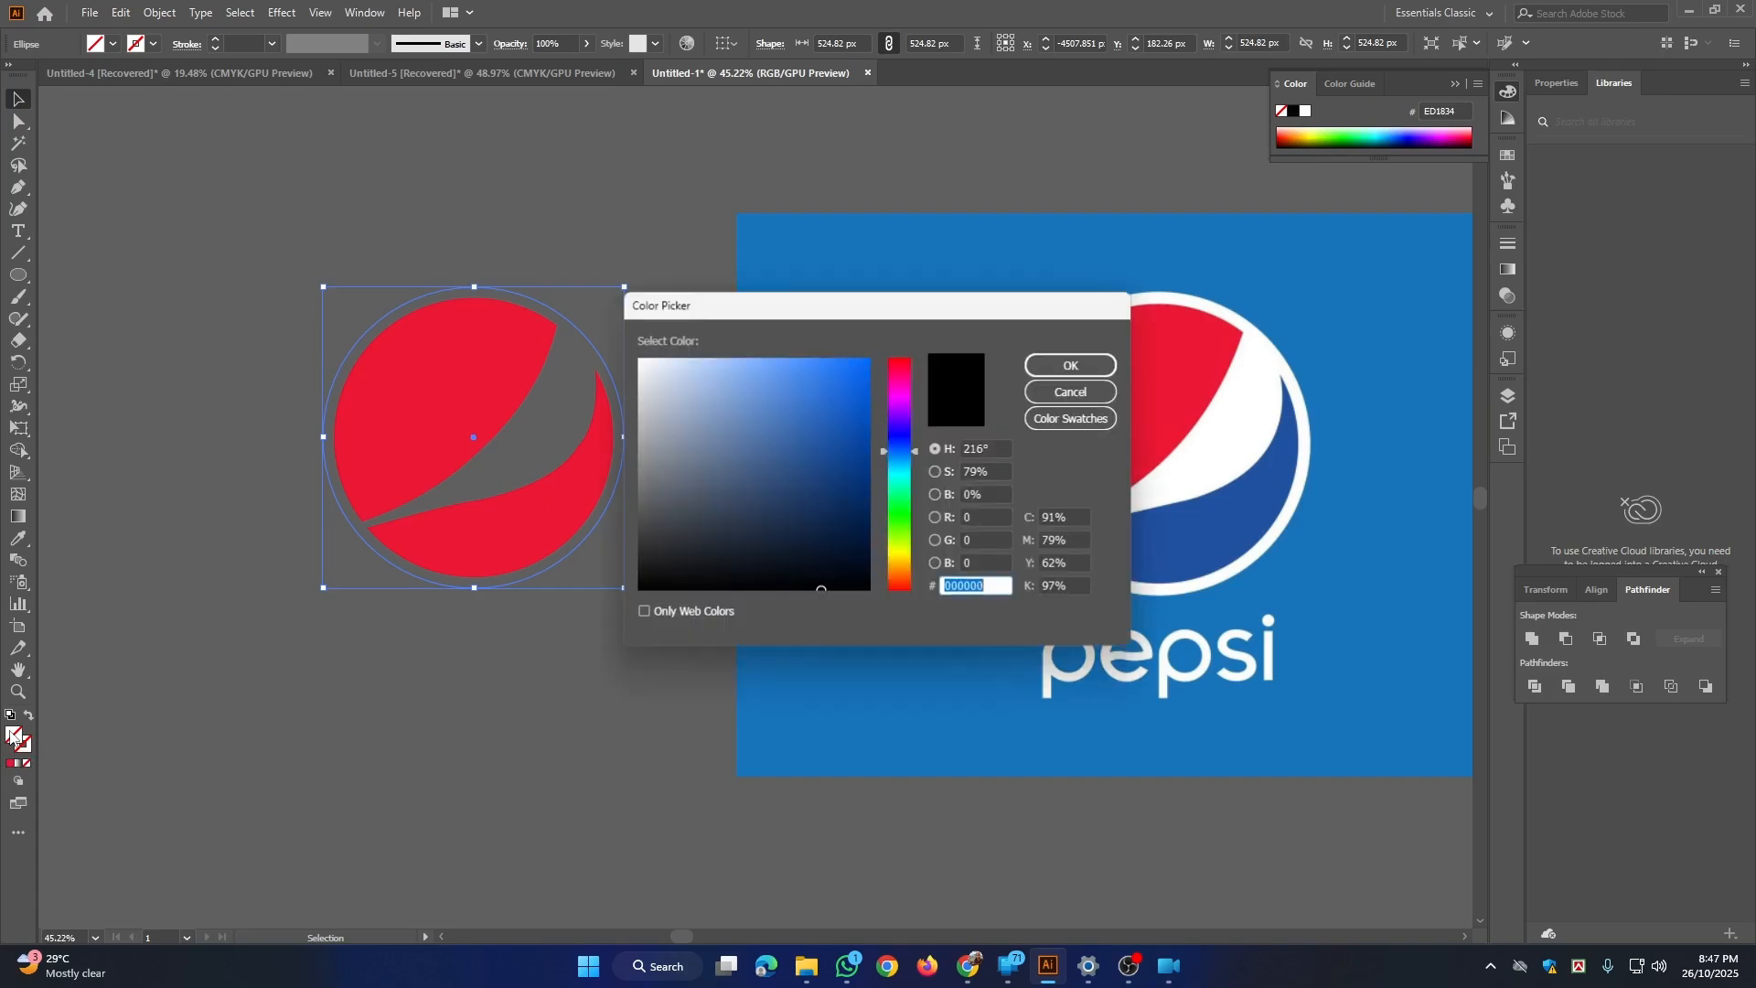
left_click_drag(648, 367, 635, 352)
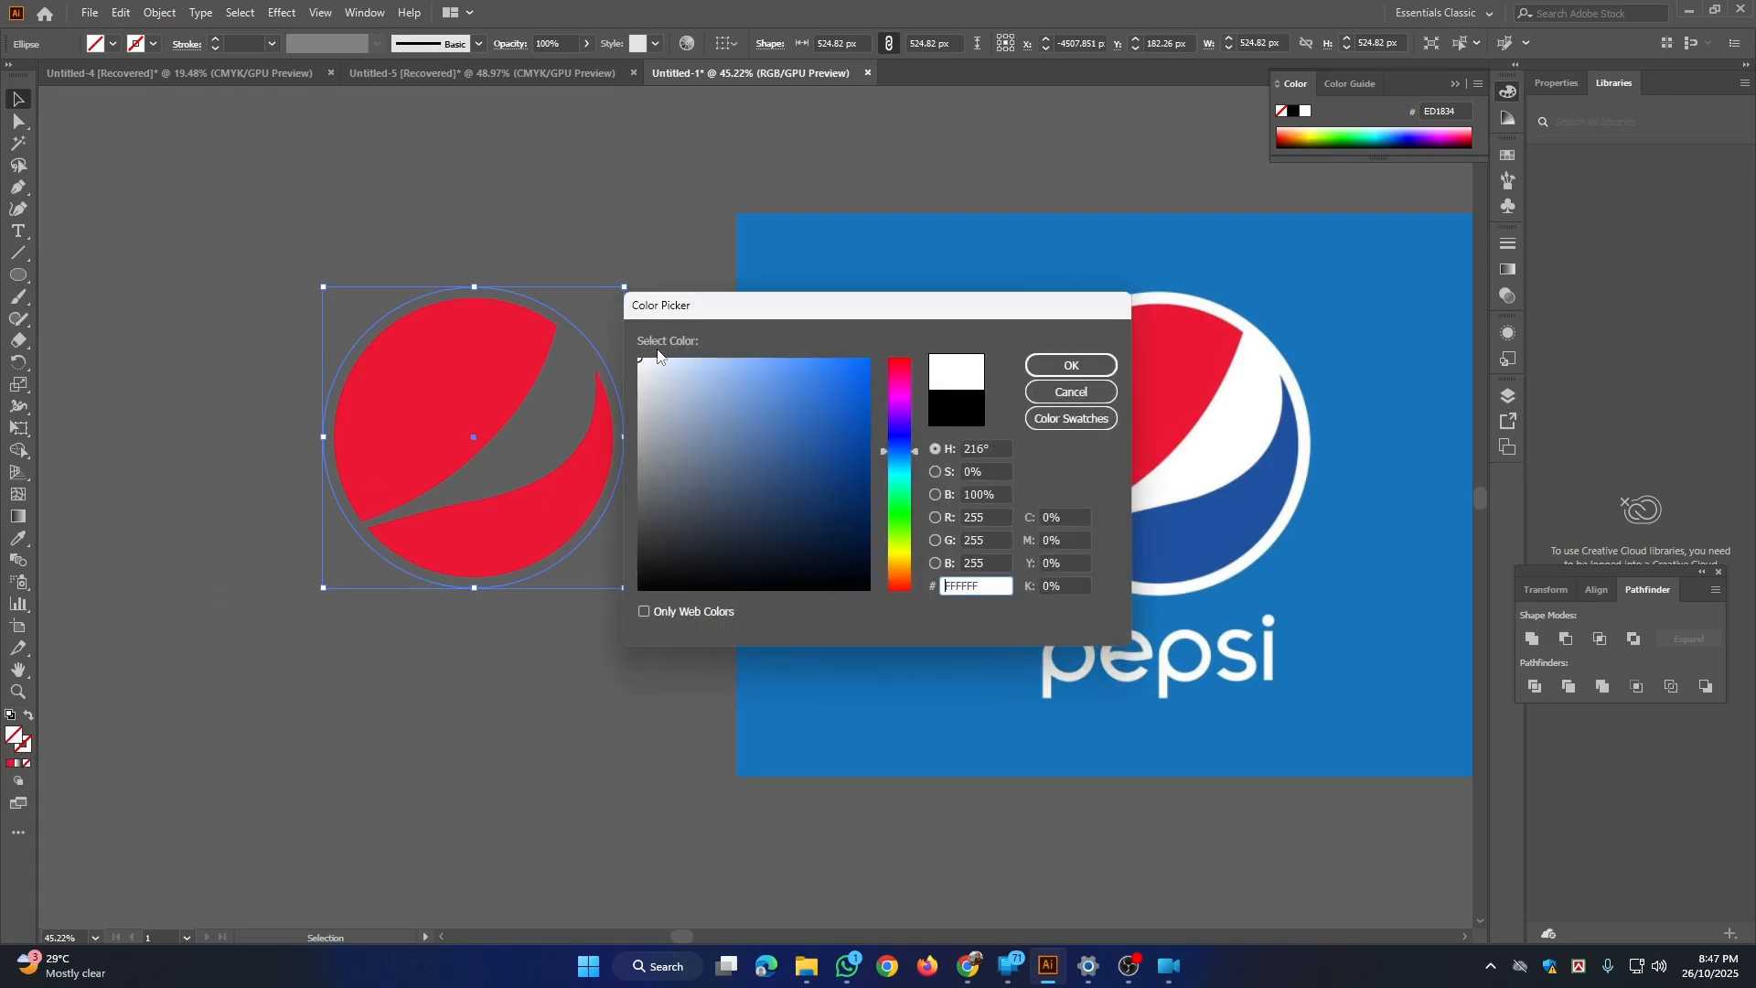
left_click(1046, 367)
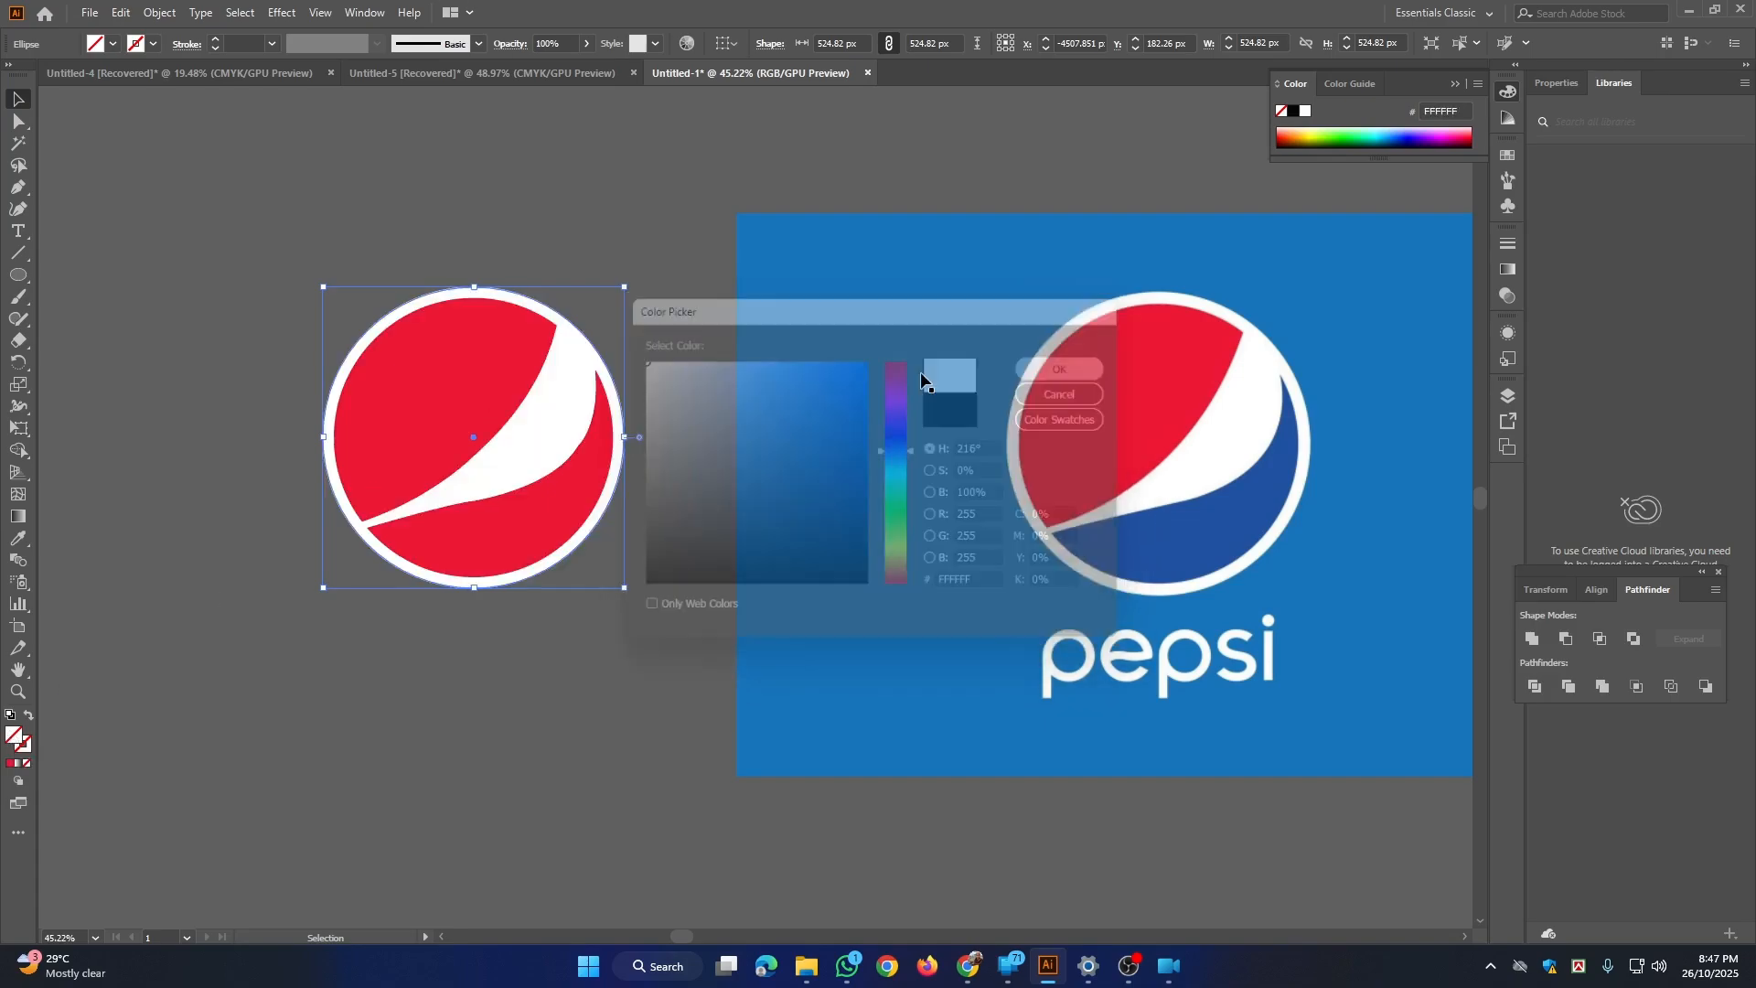
left_click(93, 265)
Step: Colour the upper shape with the red sampled from the reference logo and the lower shape with its blue, 2152A1
left_click(458, 375)
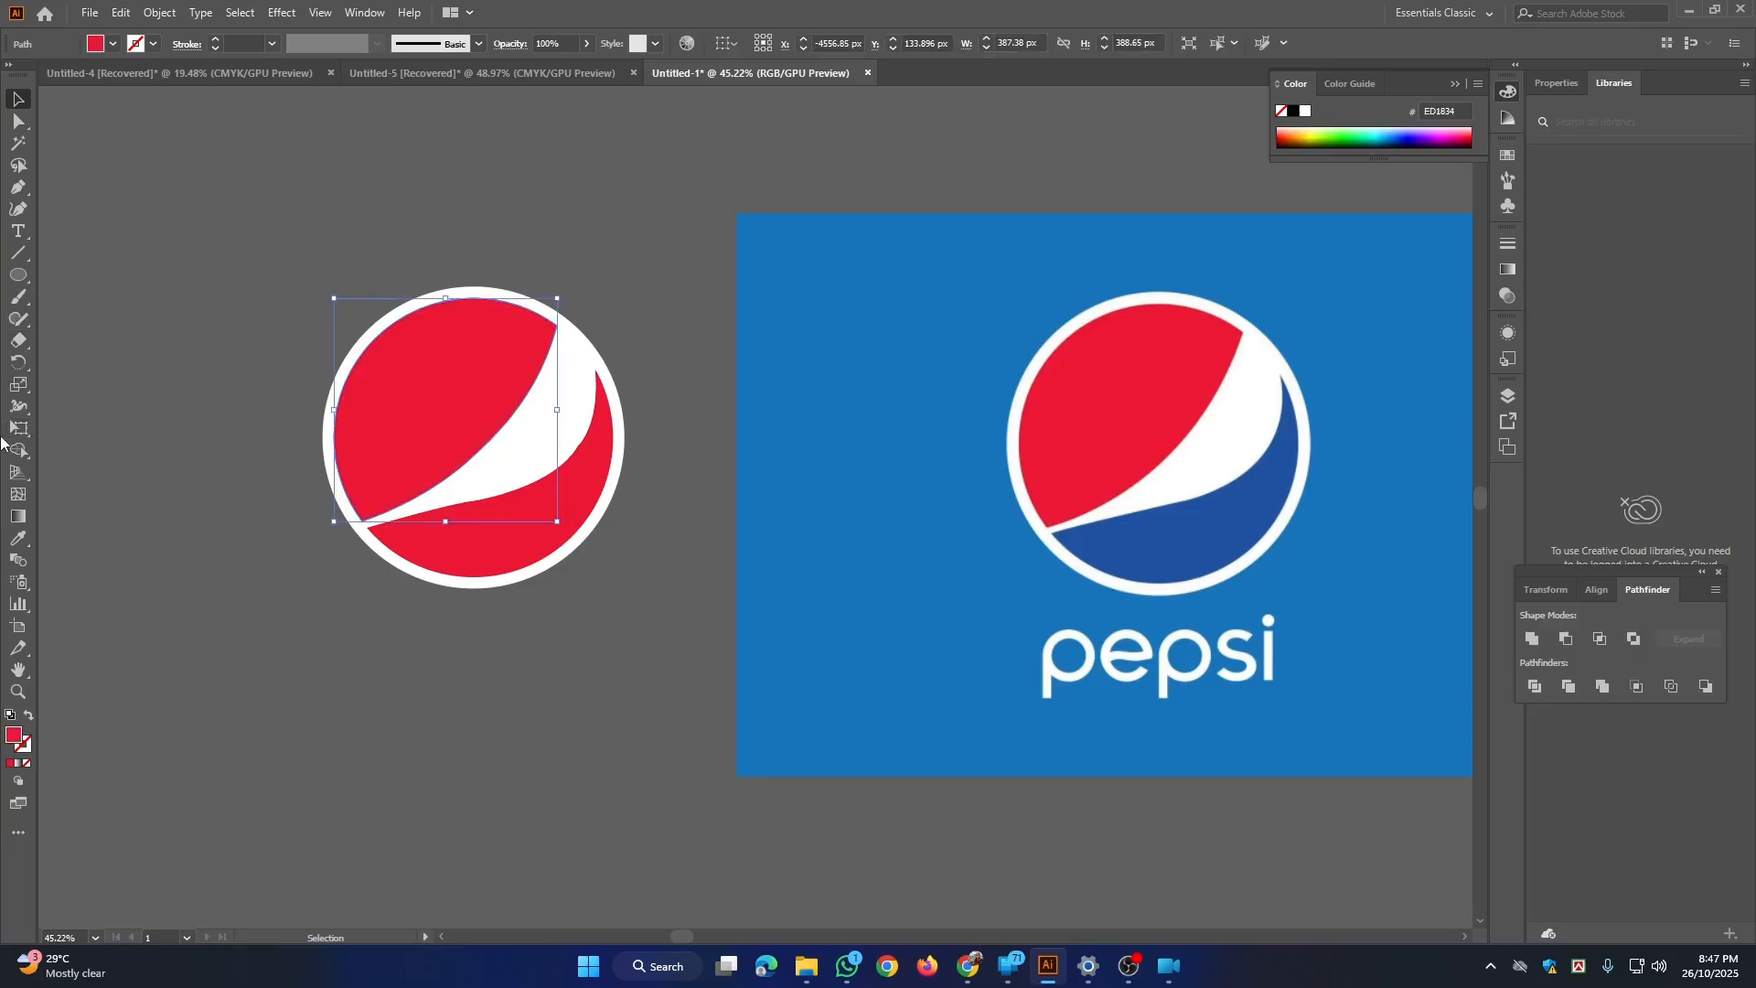
key("i")
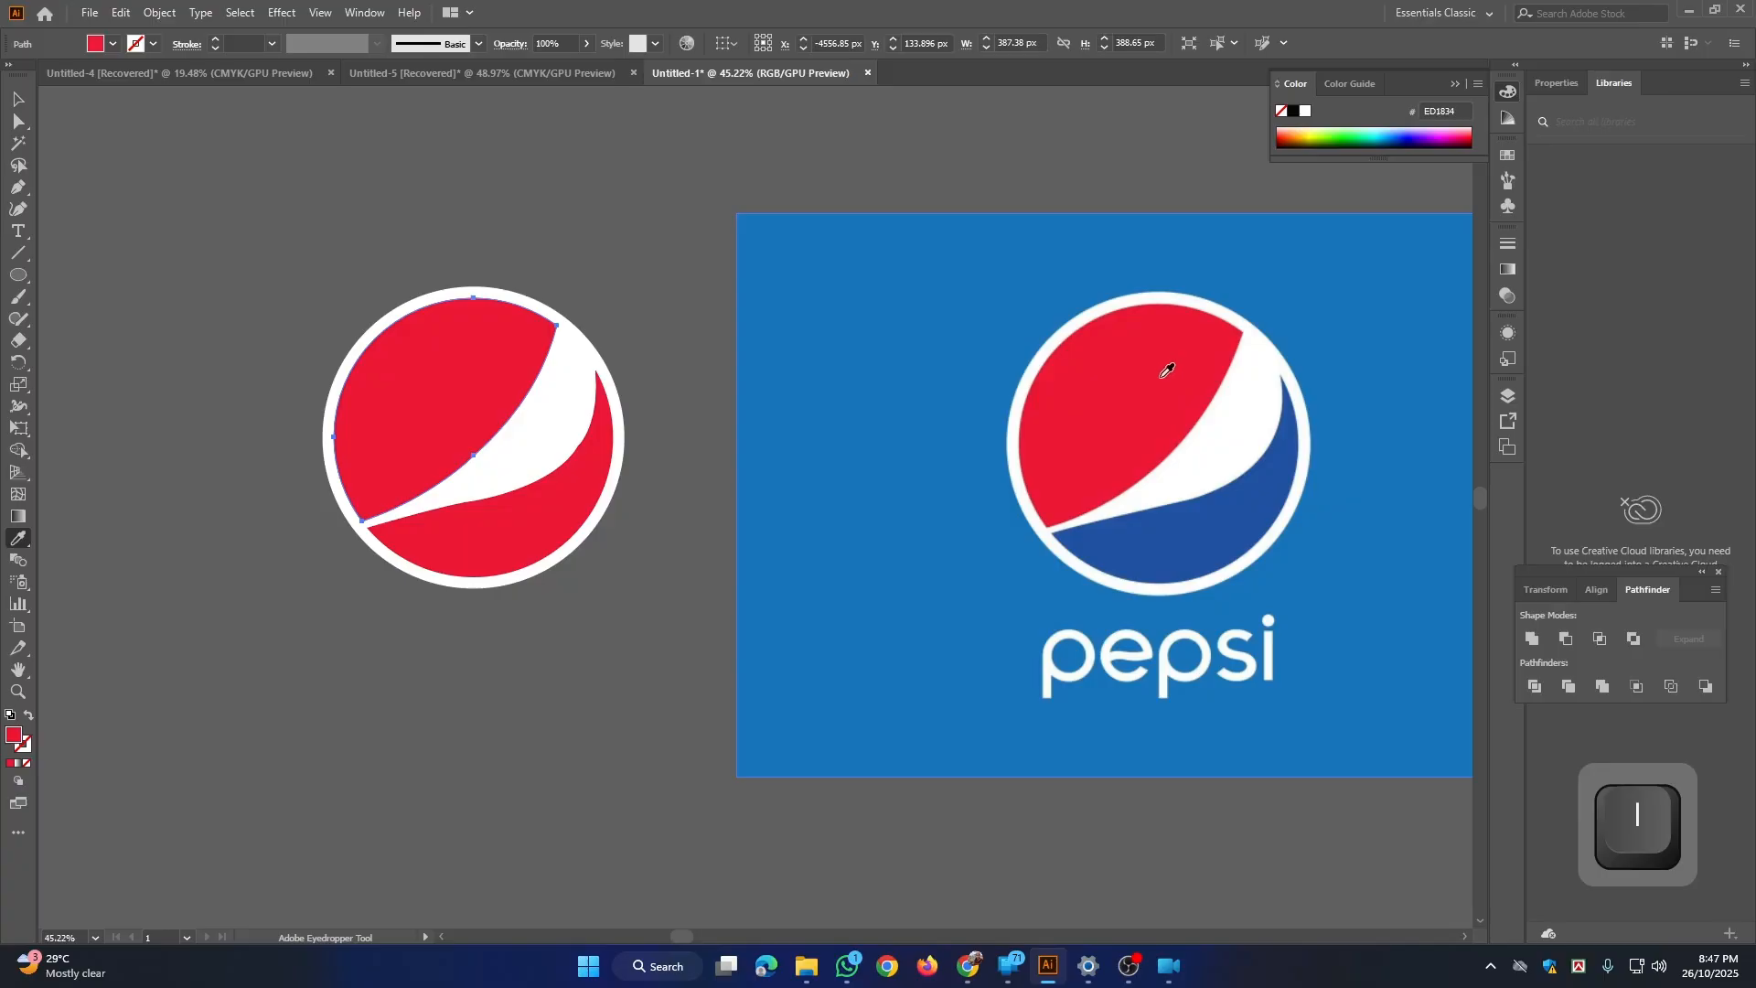
key("ctrl")
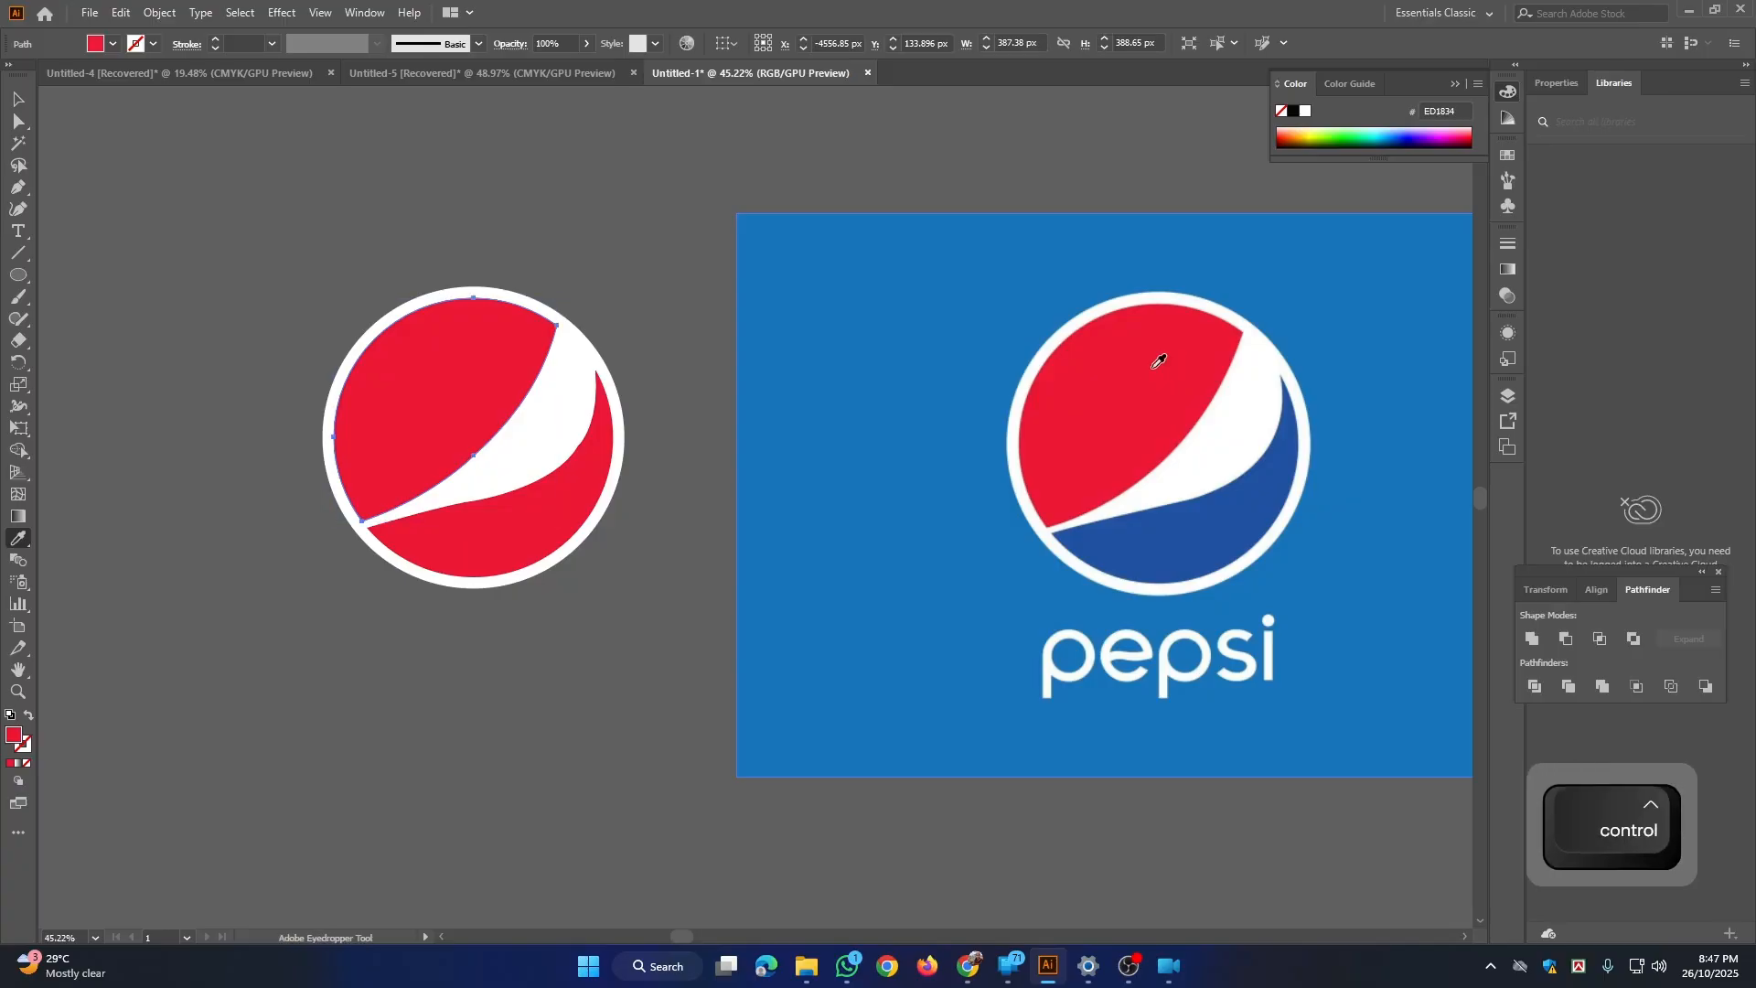
key("ctrl")
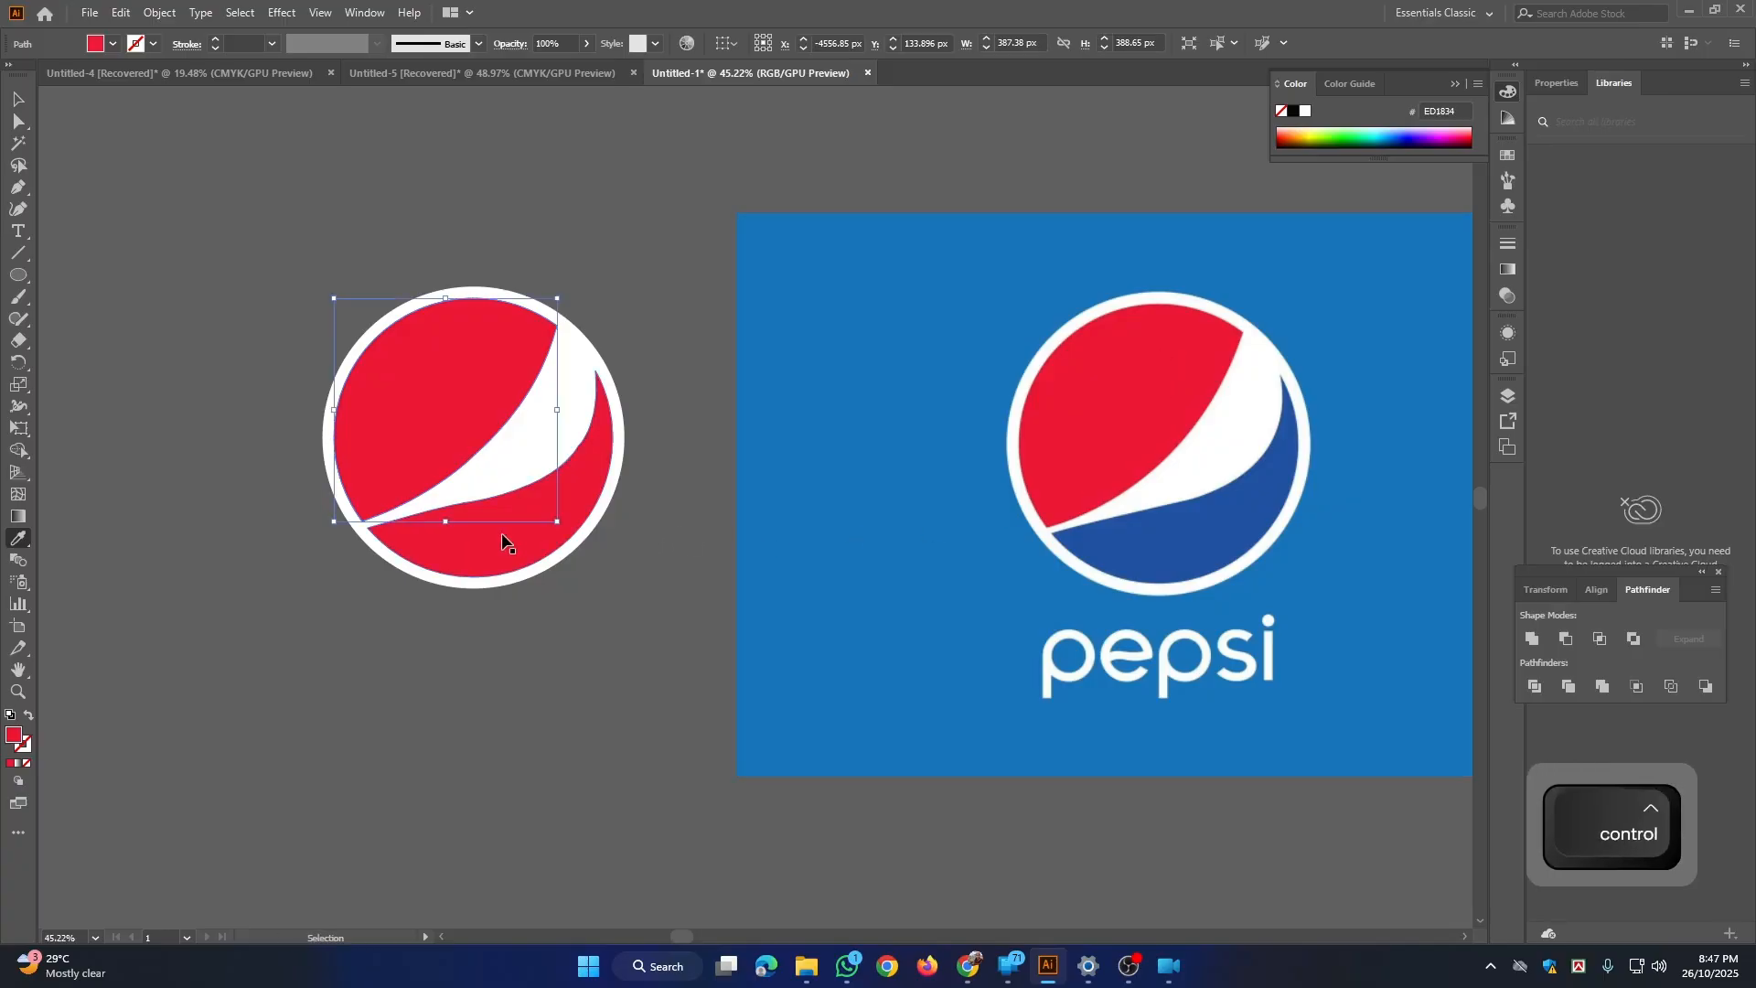
left_click(502, 541, "ctrl")
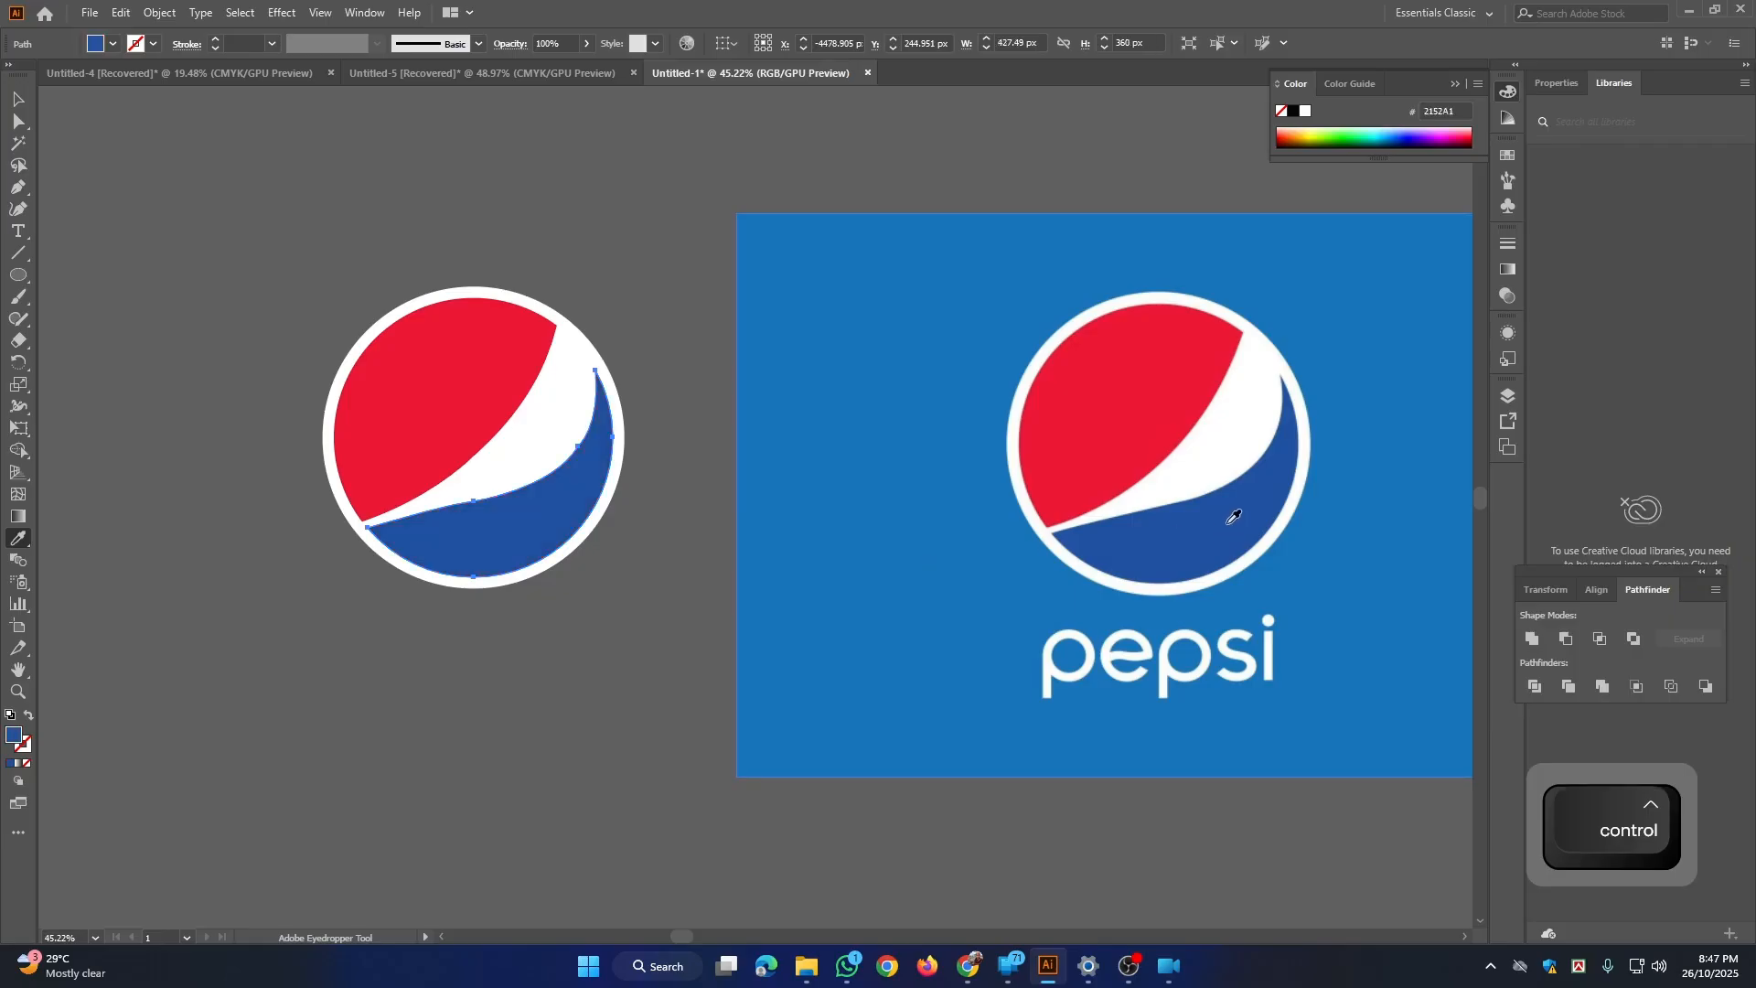
left_click(17, 97)
Step: Inspect the recoloured Pepsi emblem up close and compare it with the reference logo
key("ctrl+space")
left_click_drag(270, 202, 444, 346)
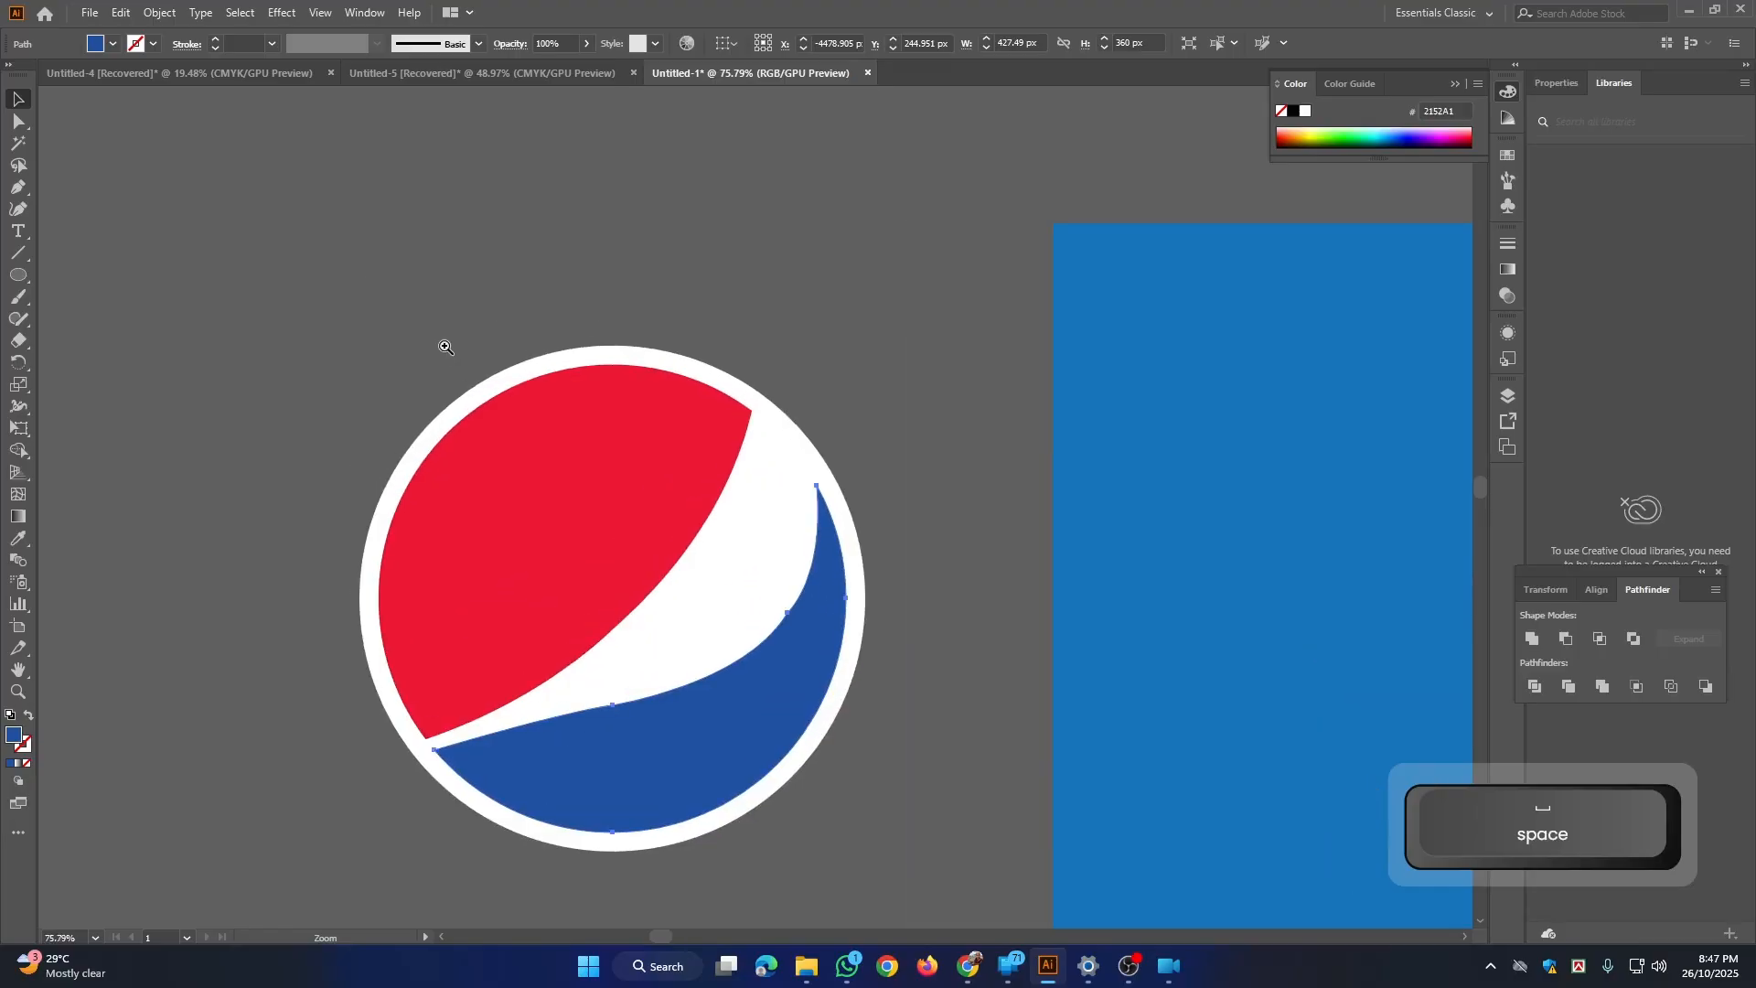
left_click_drag(668, 401, 561, 300)
left_click_drag(710, 368, 653, 275)
left_click_drag(614, 387, 809, 552)
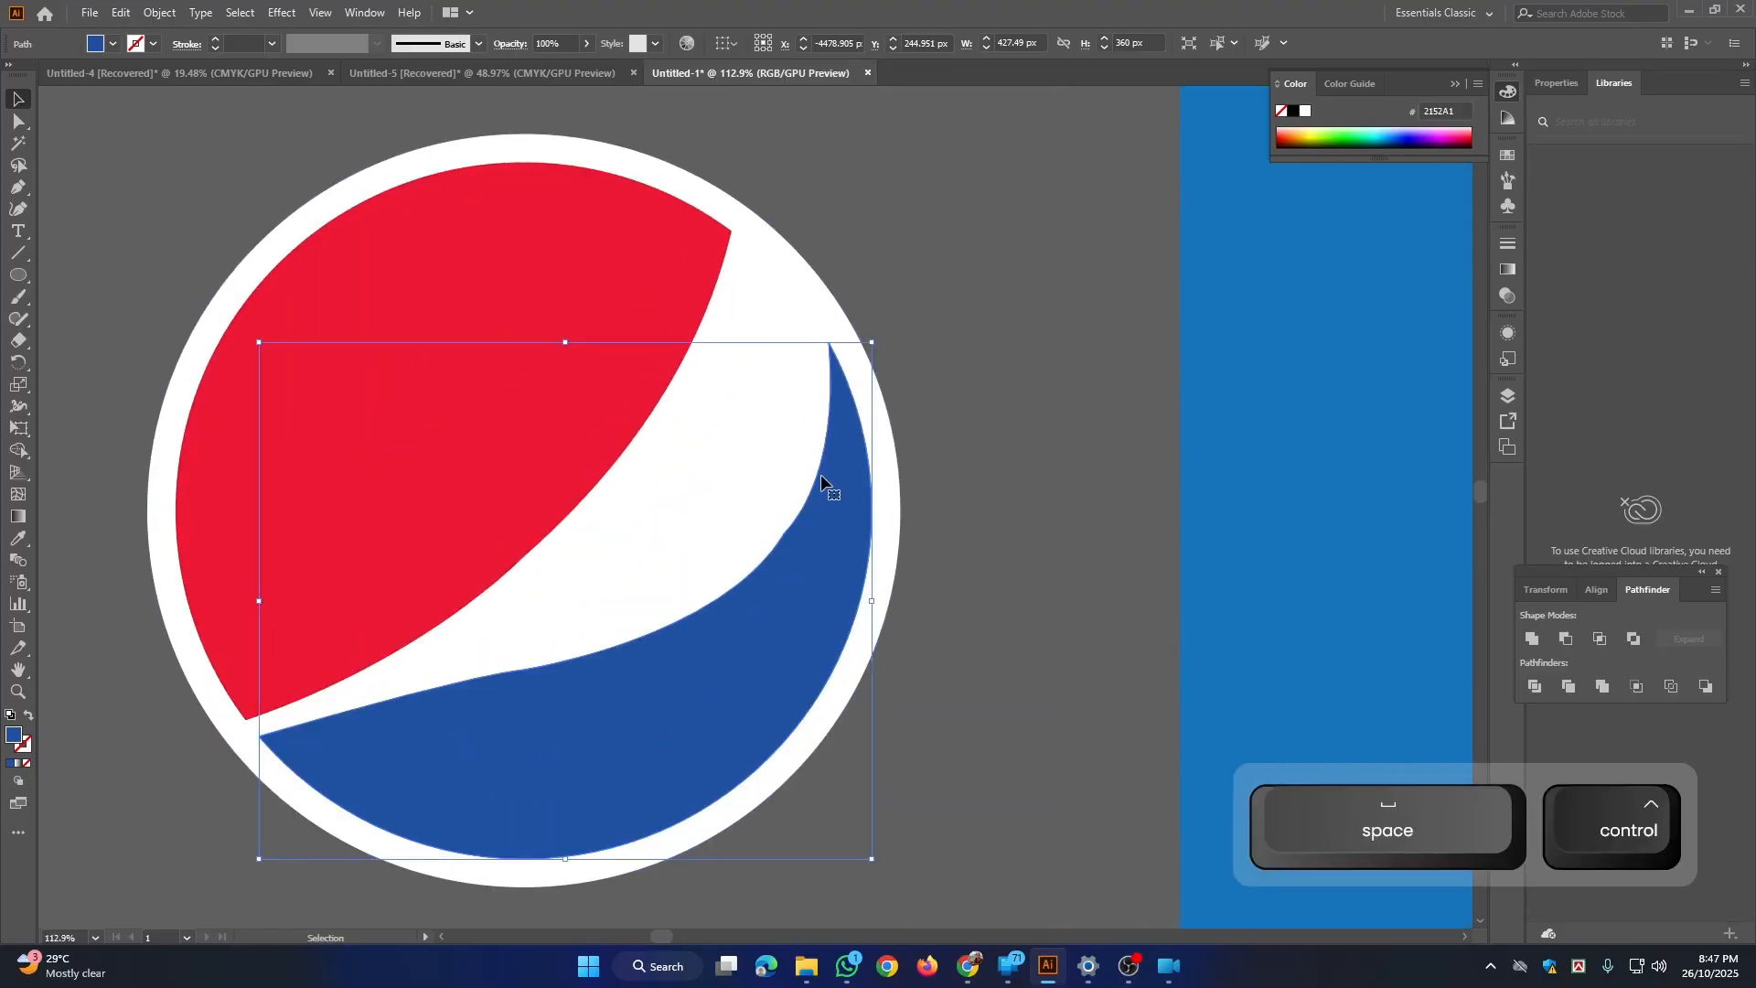
left_click_drag(820, 474, 458, 485)
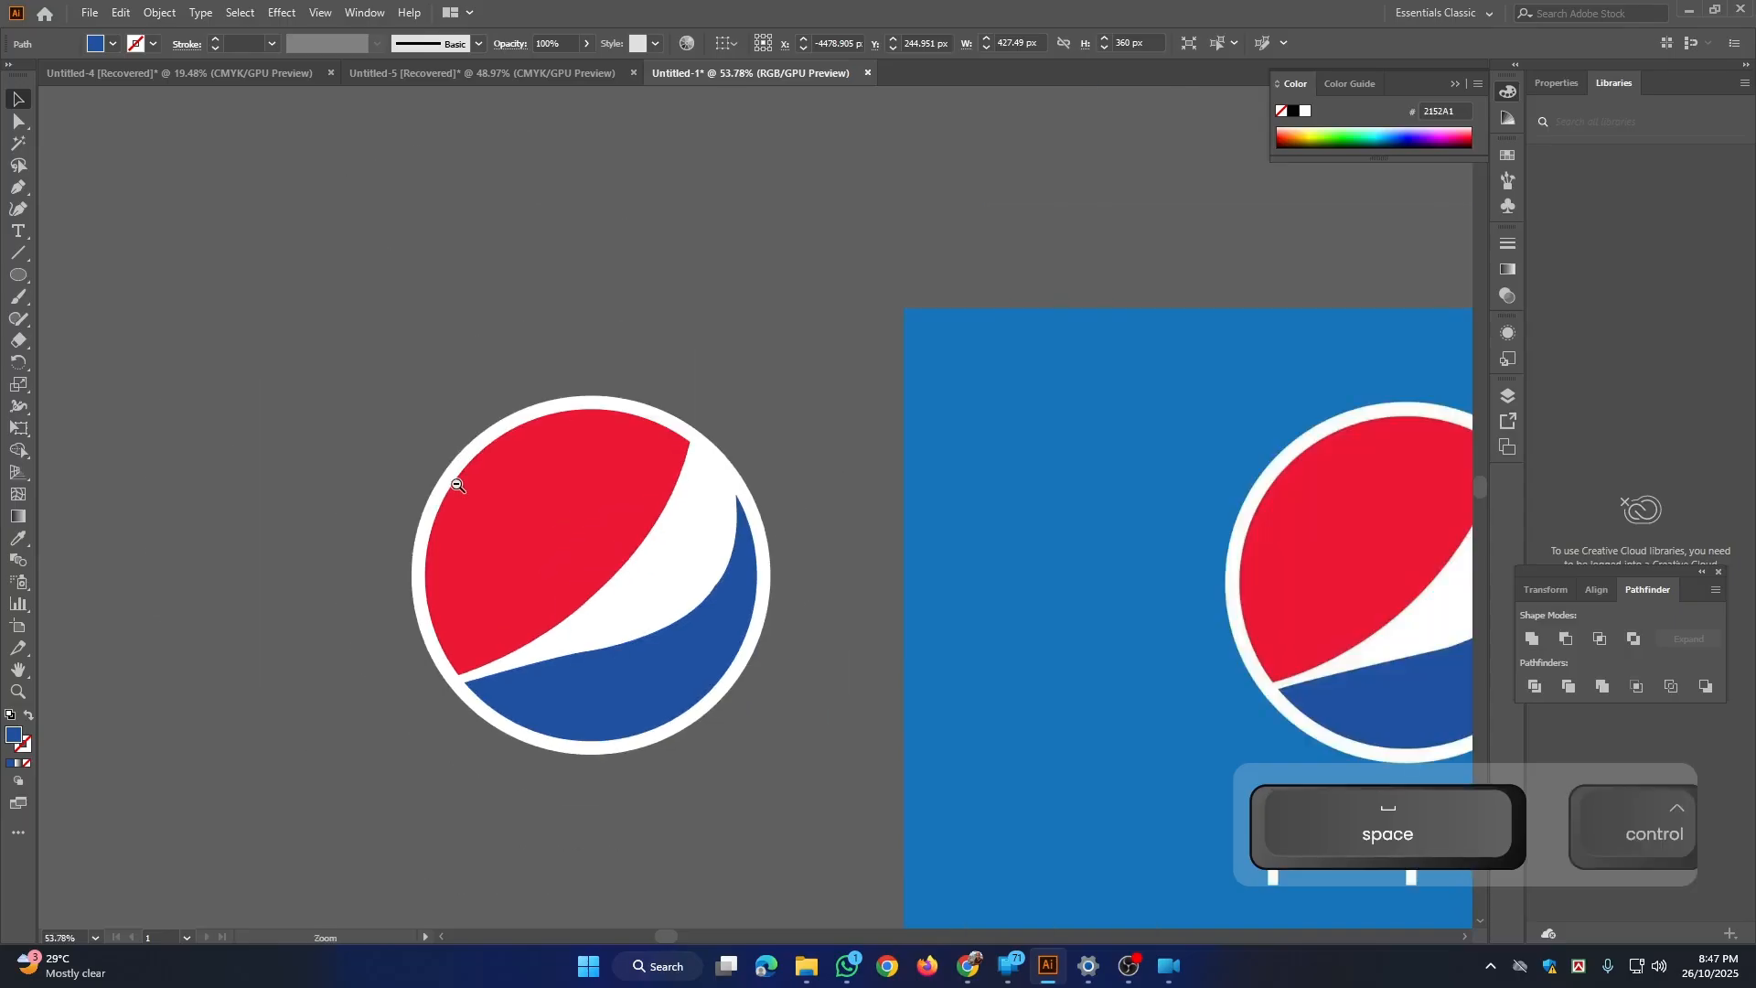
left_click_drag(576, 391, 536, 316)
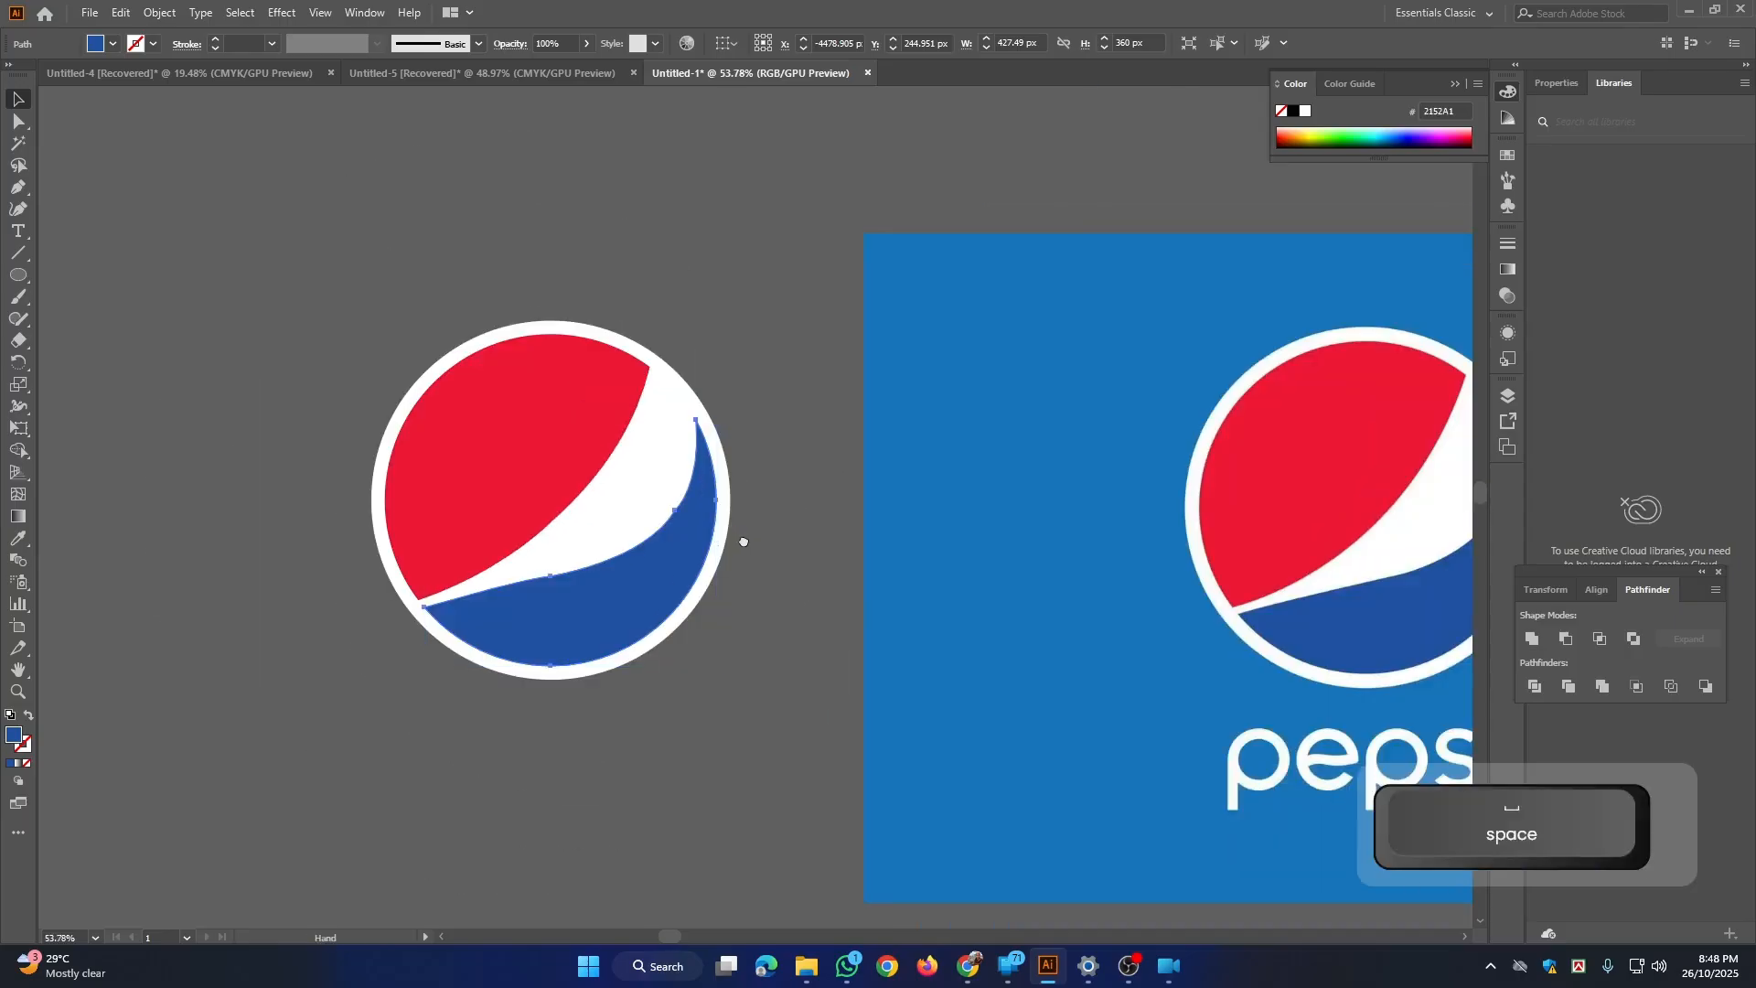
left_click_drag(743, 541, 710, 521)
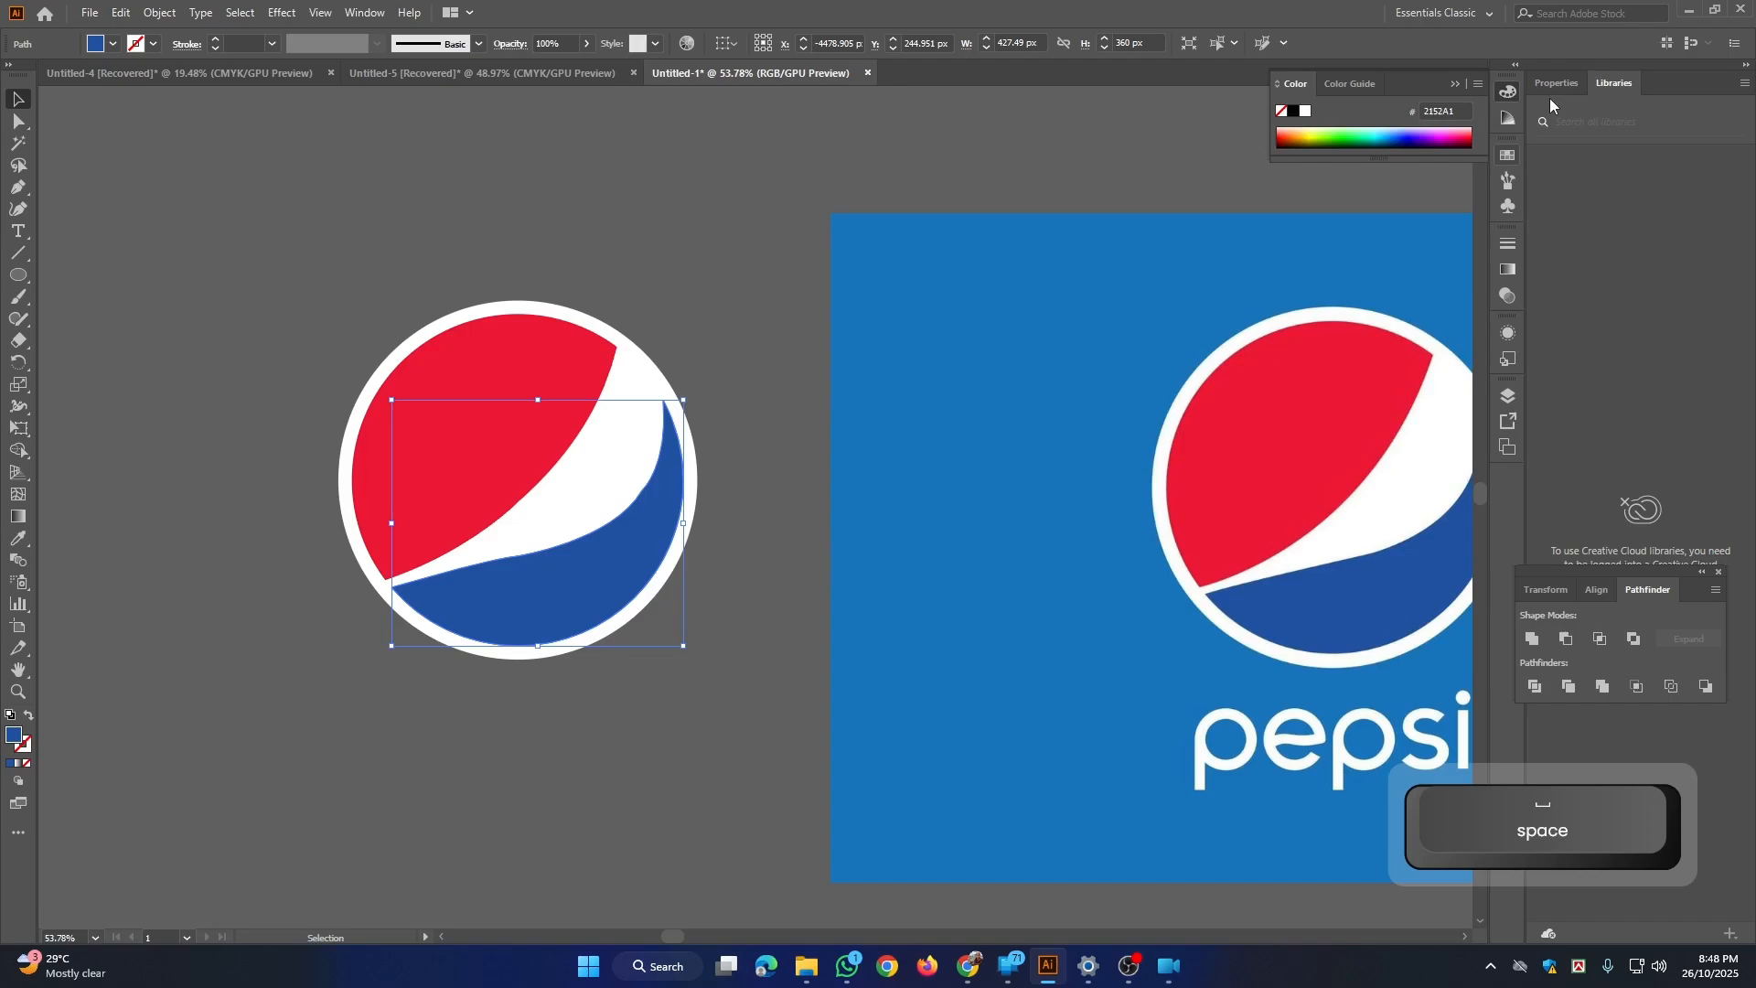
Step: Switch to the browser and copy the Google Maps pin image from the map logo search results
key("alt+Tab")
left_click(519, 9)
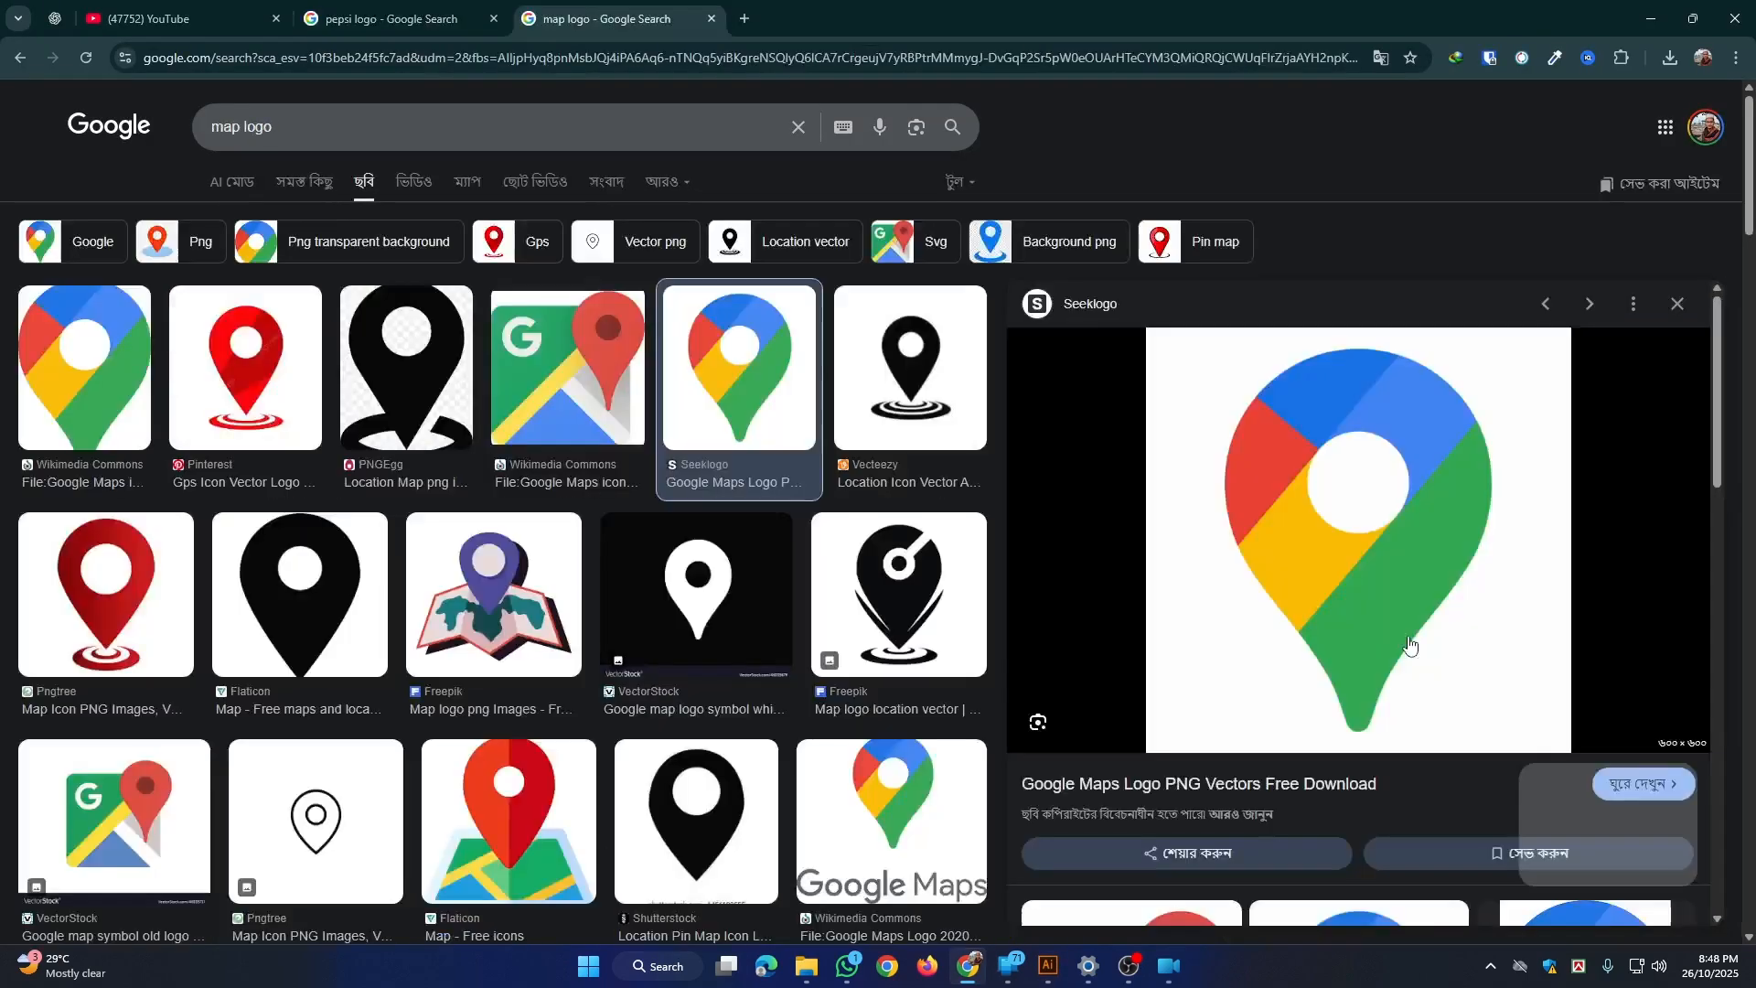
right_click(1423, 496)
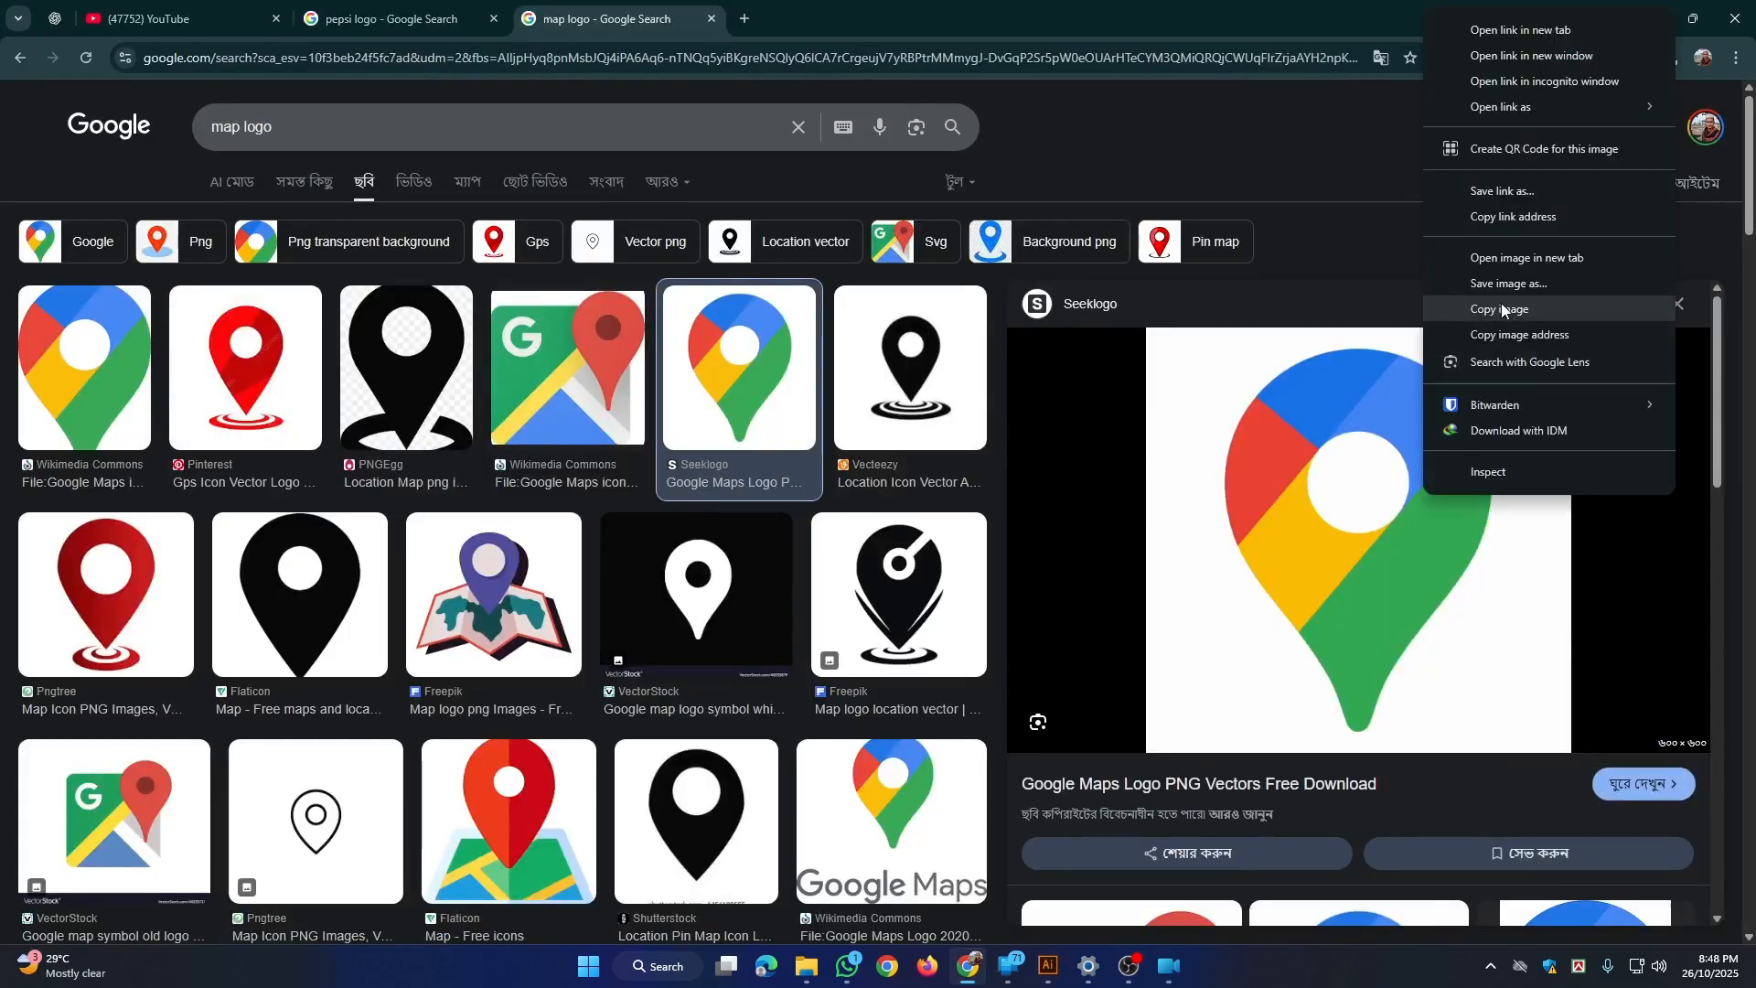
left_click(1500, 308)
Step: Switch back to Illustrator, paste the Google Maps pin image in an empty area away from the Pepsi artwork, and deselect it
left_click(1045, 968)
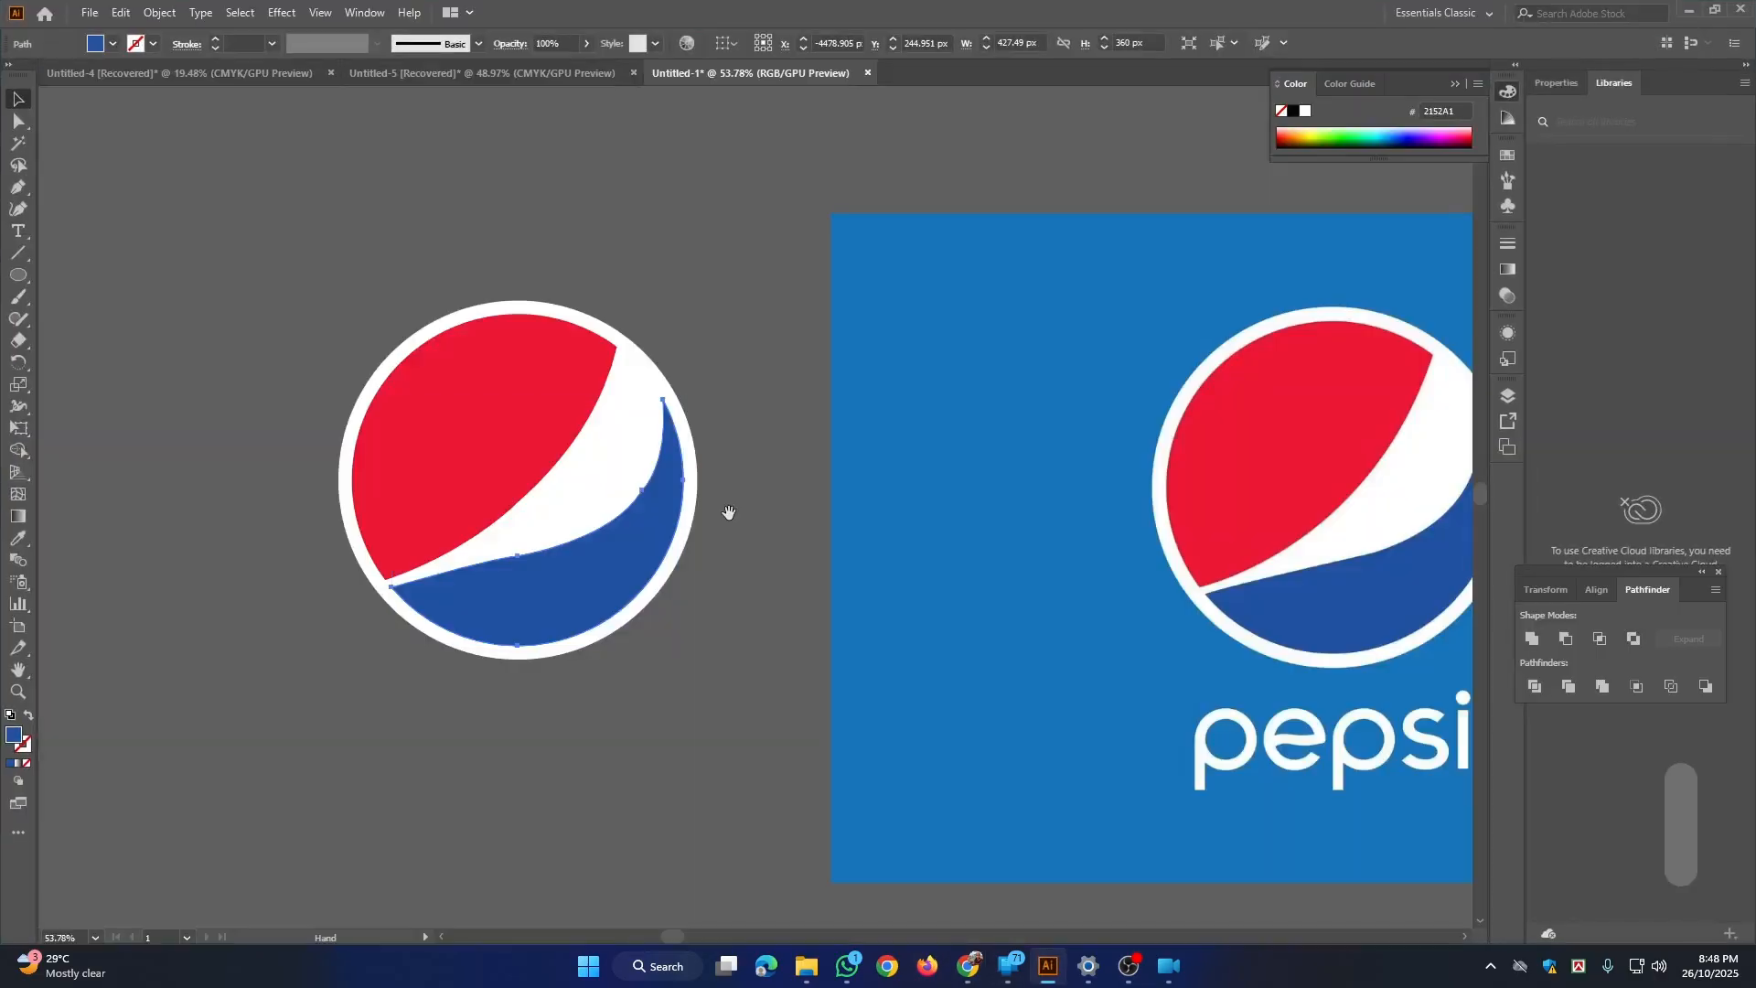
key("ctrl+space")
left_click_drag(698, 357, 628, 494)
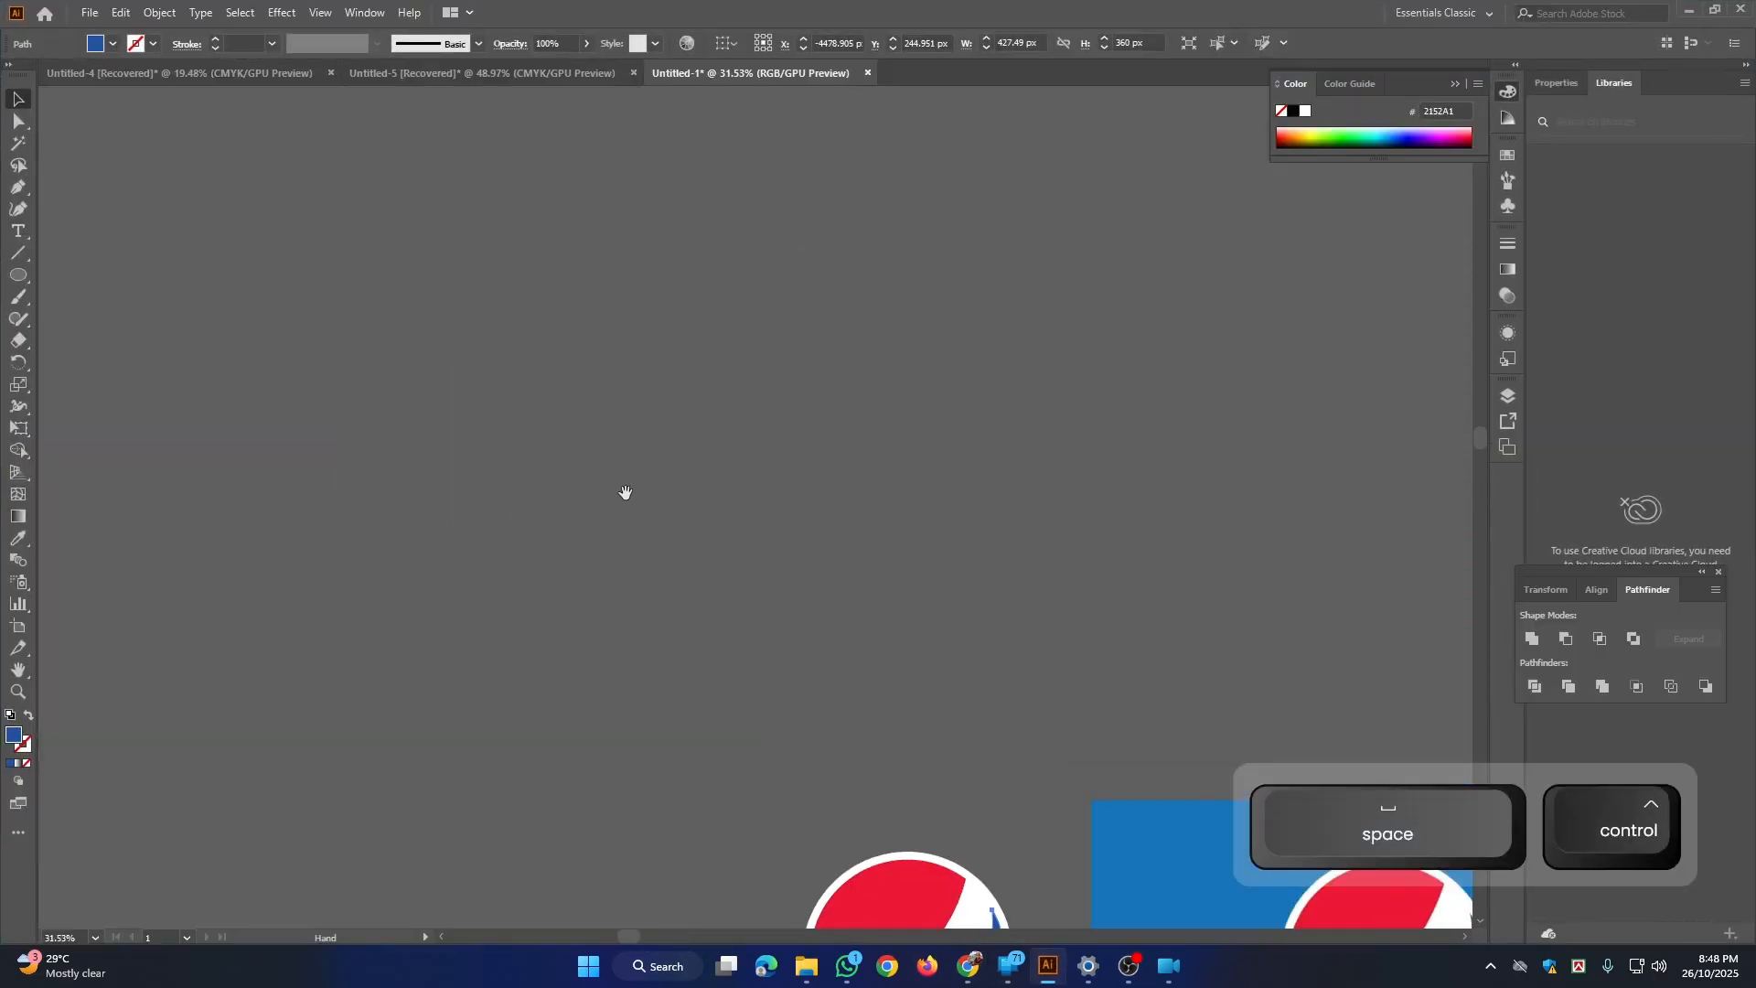
key("ctrl+v")
left_click(778, 472)
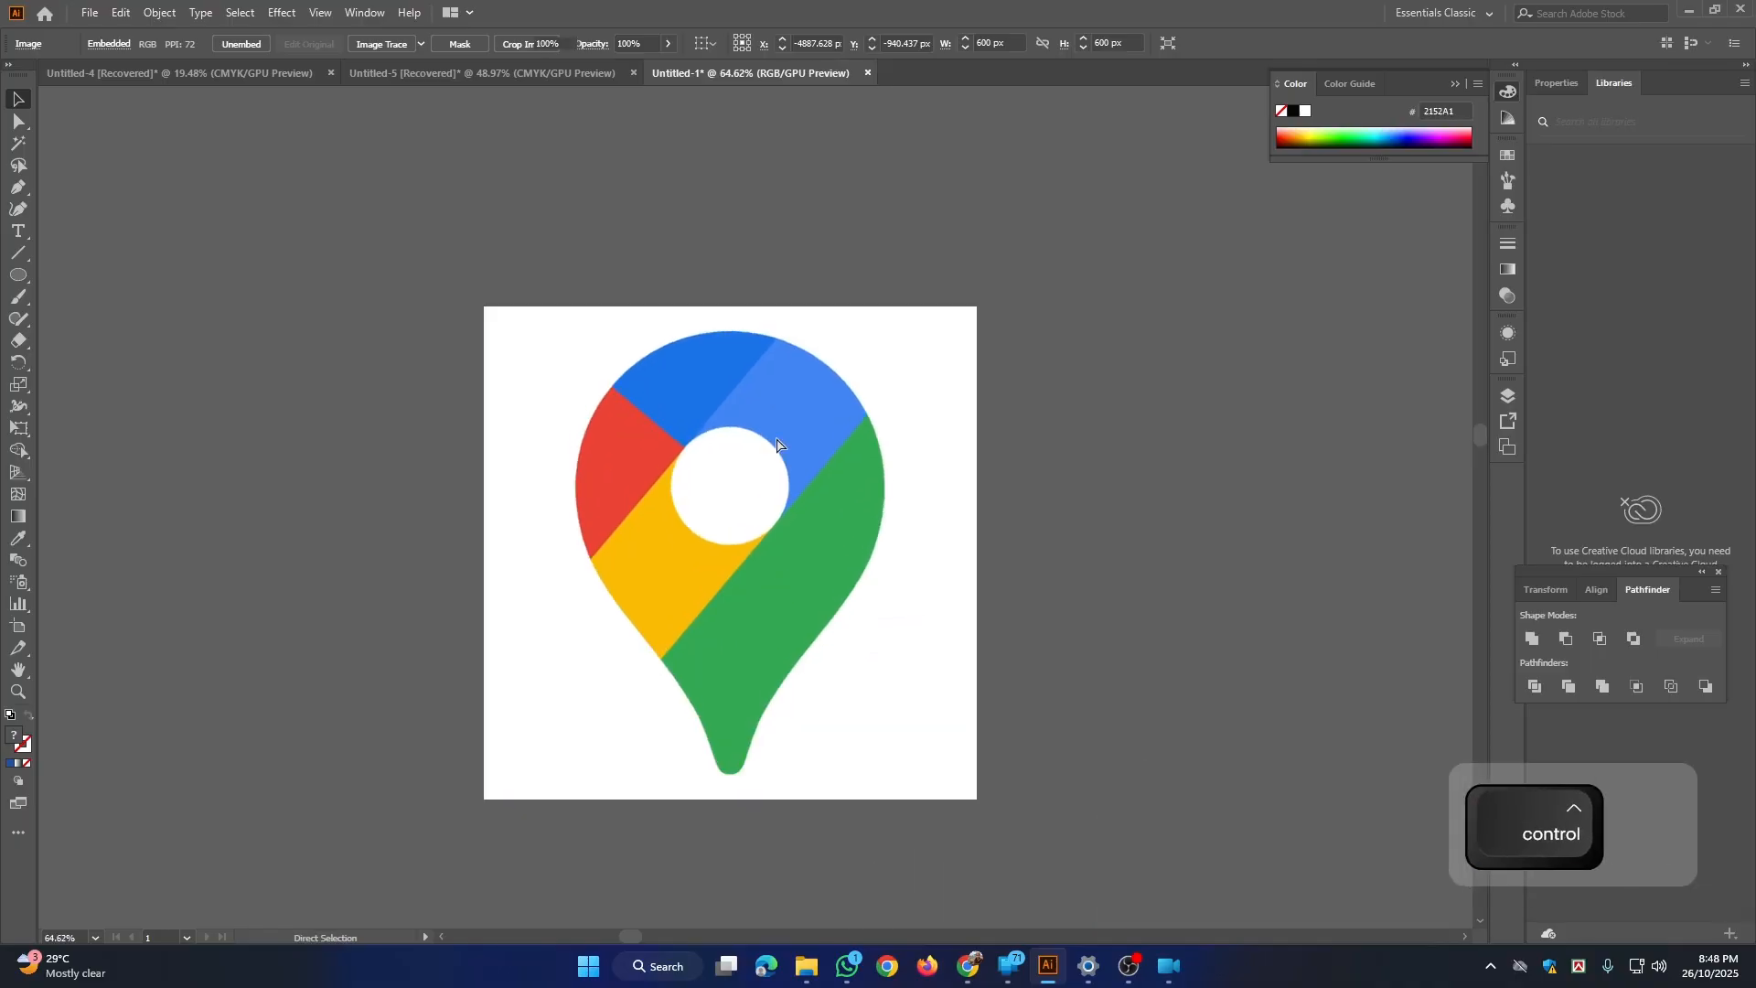
left_click_drag(775, 436, 837, 505)
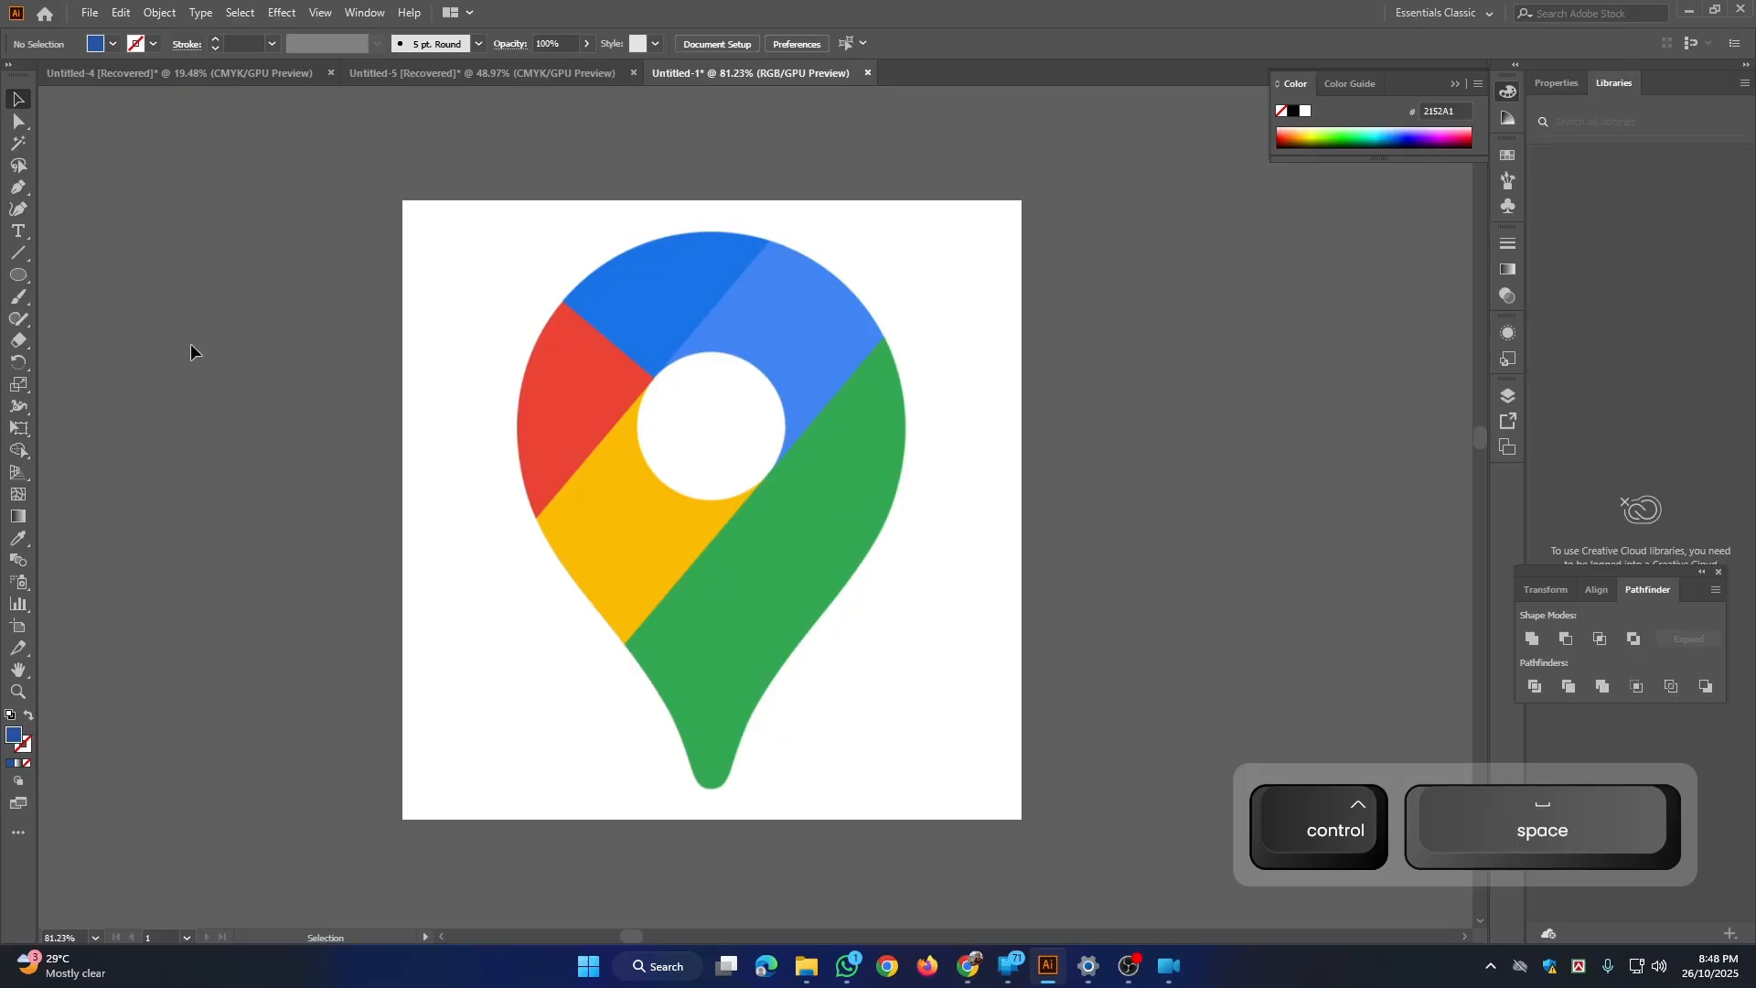
Step: Draw a blue test circle about 324 px in diameter to the left of the Google Maps pin image
left_click(24, 187)
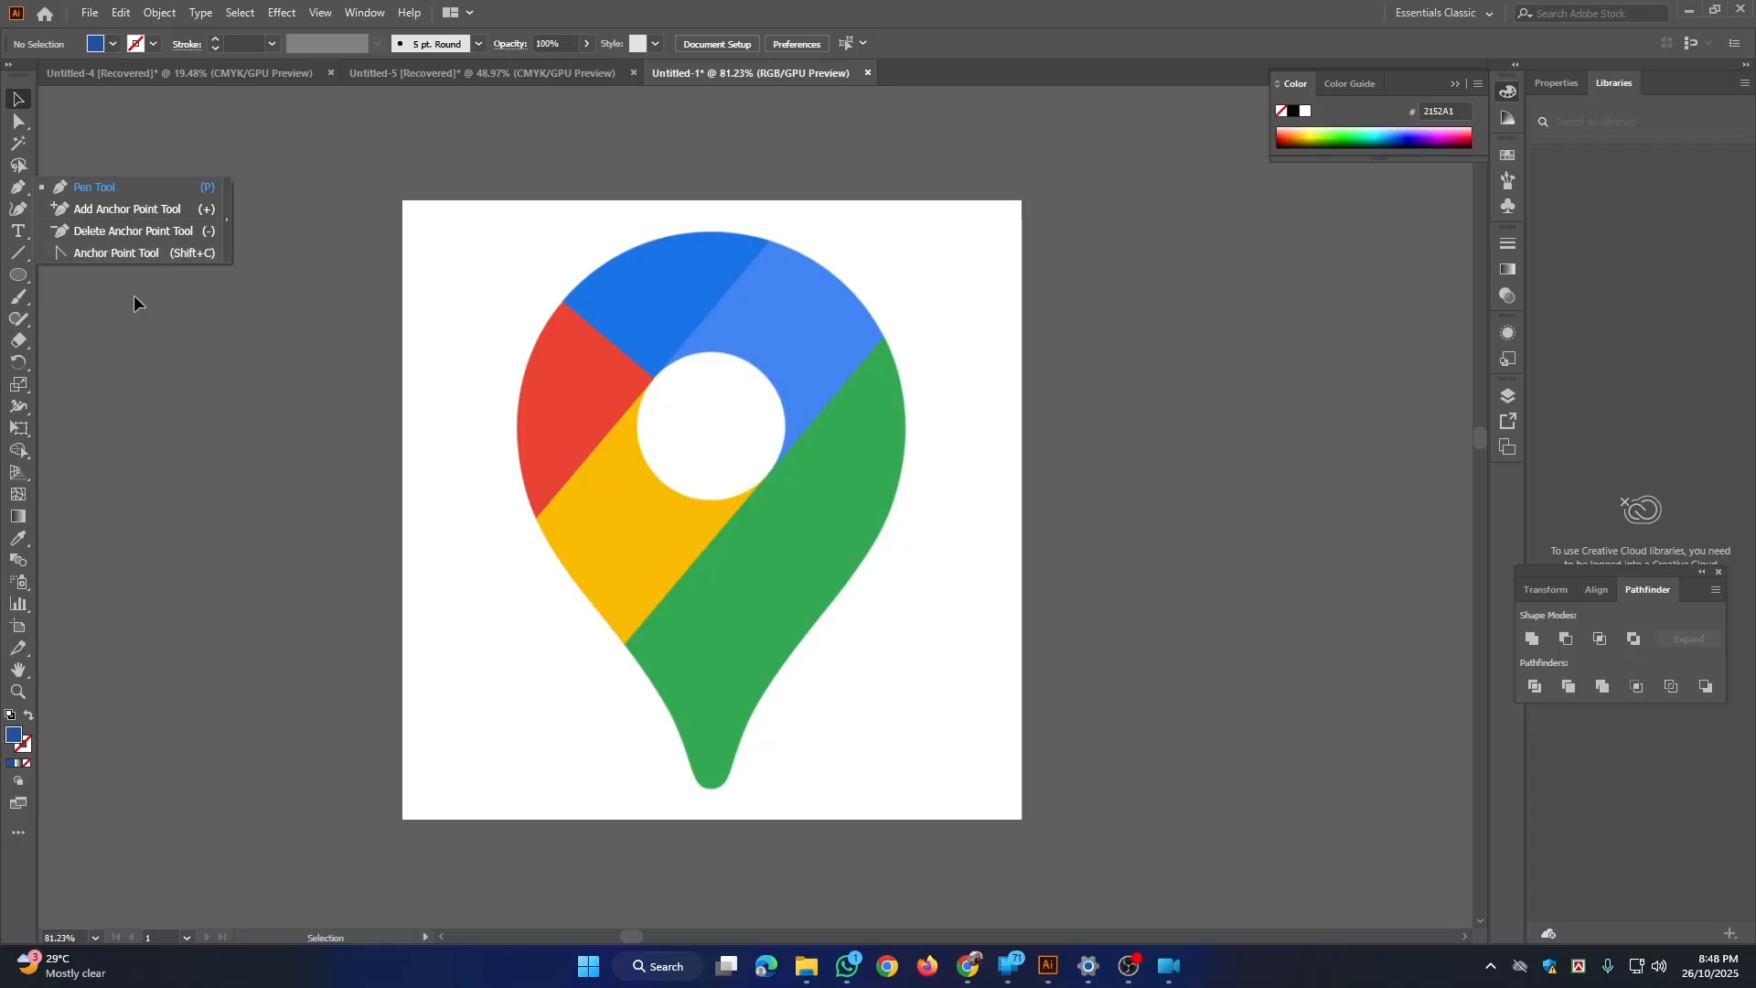
key("l")
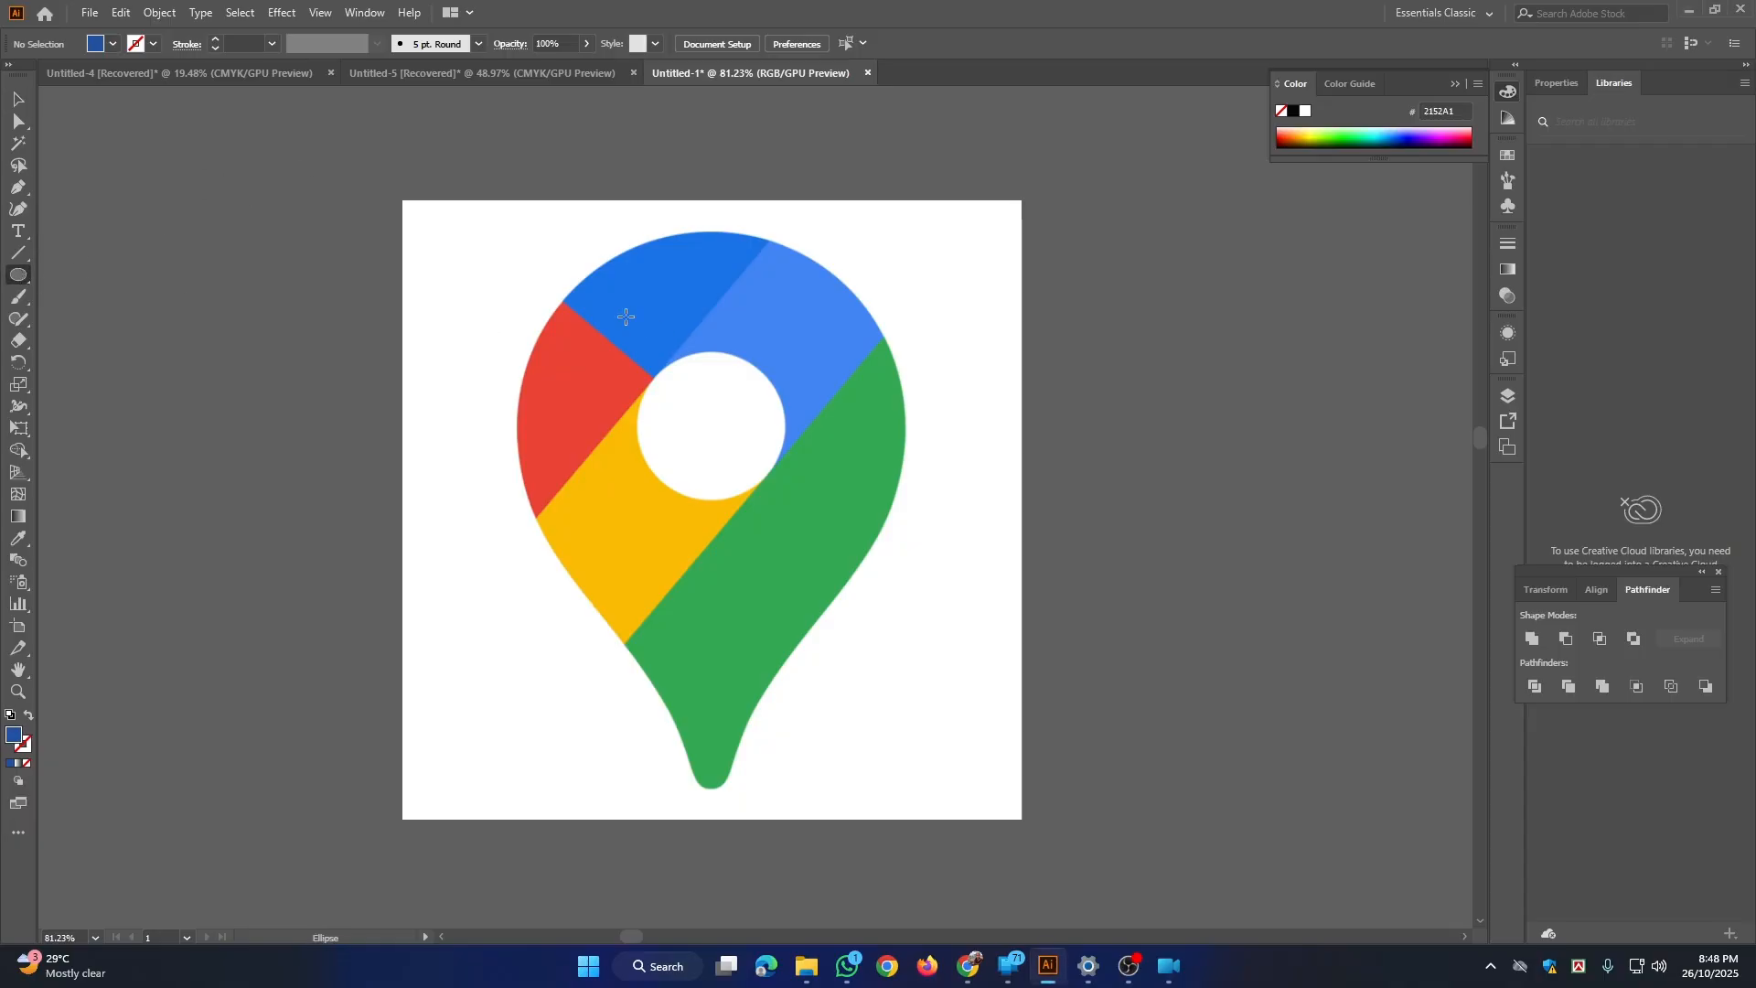
left_click_drag(230, 317, 397, 482)
key("space")
left_click_drag(339, 389, 552, 417)
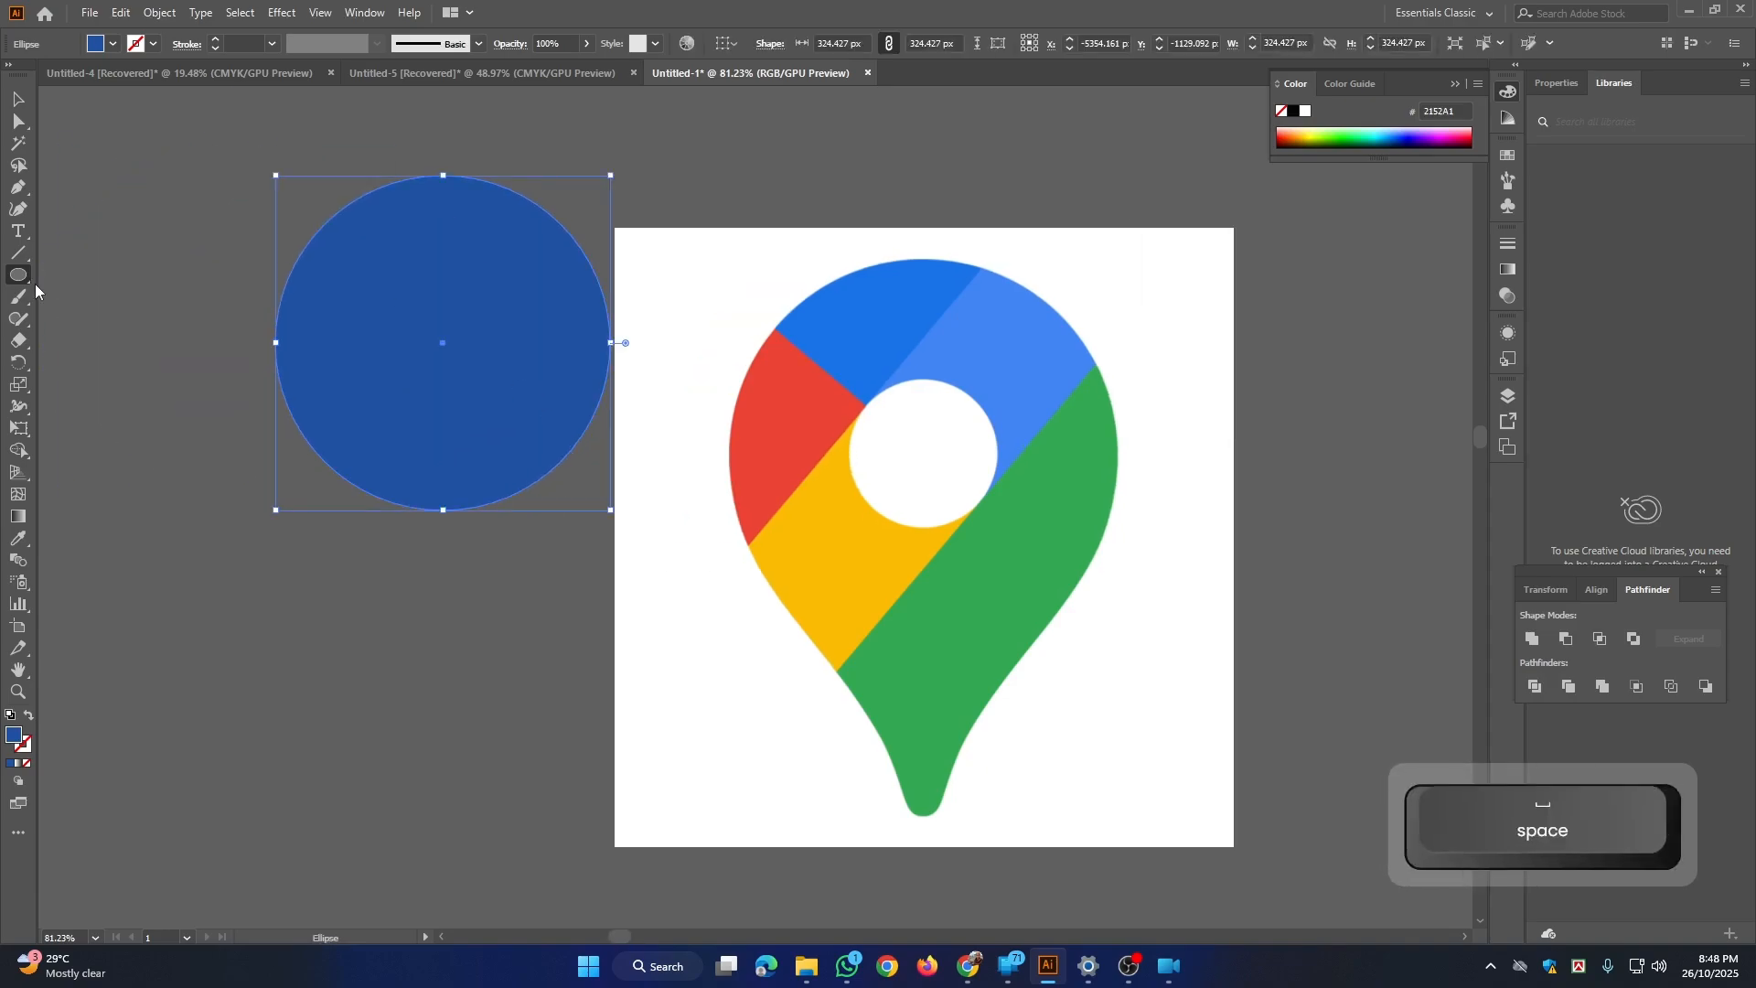
Step: Convert the bottom anchor point of the test circle into a sharp corner
left_click(28, 194)
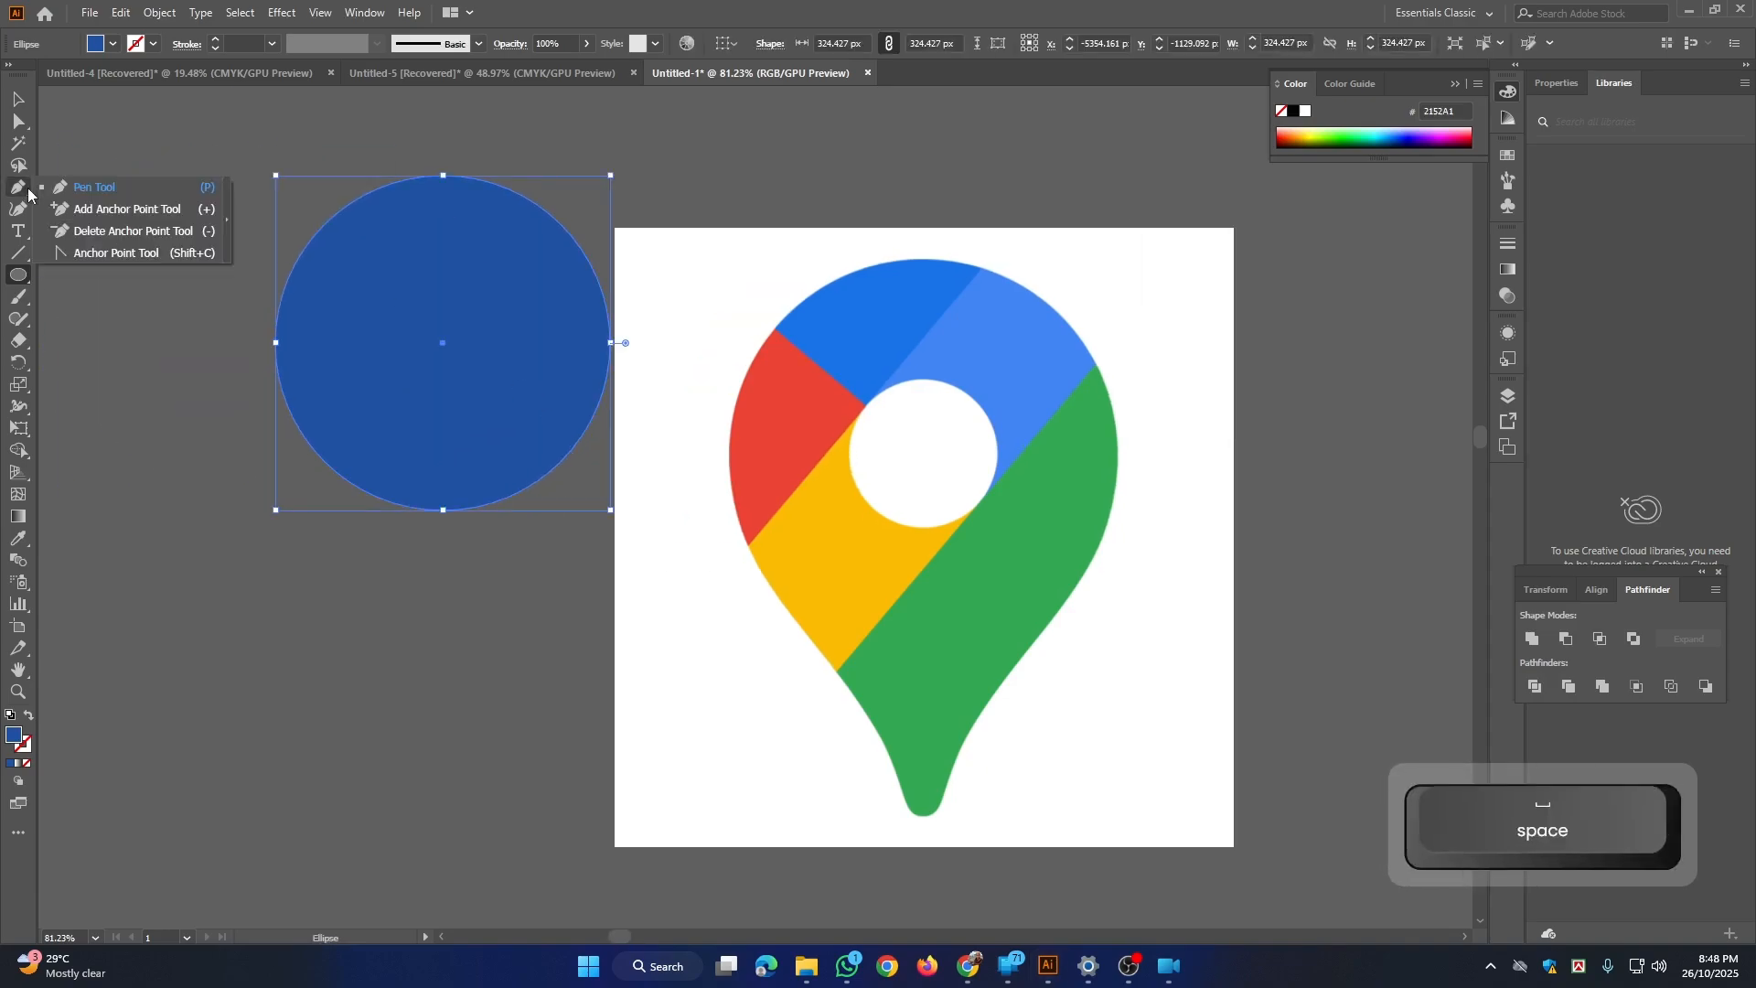
left_click(118, 257)
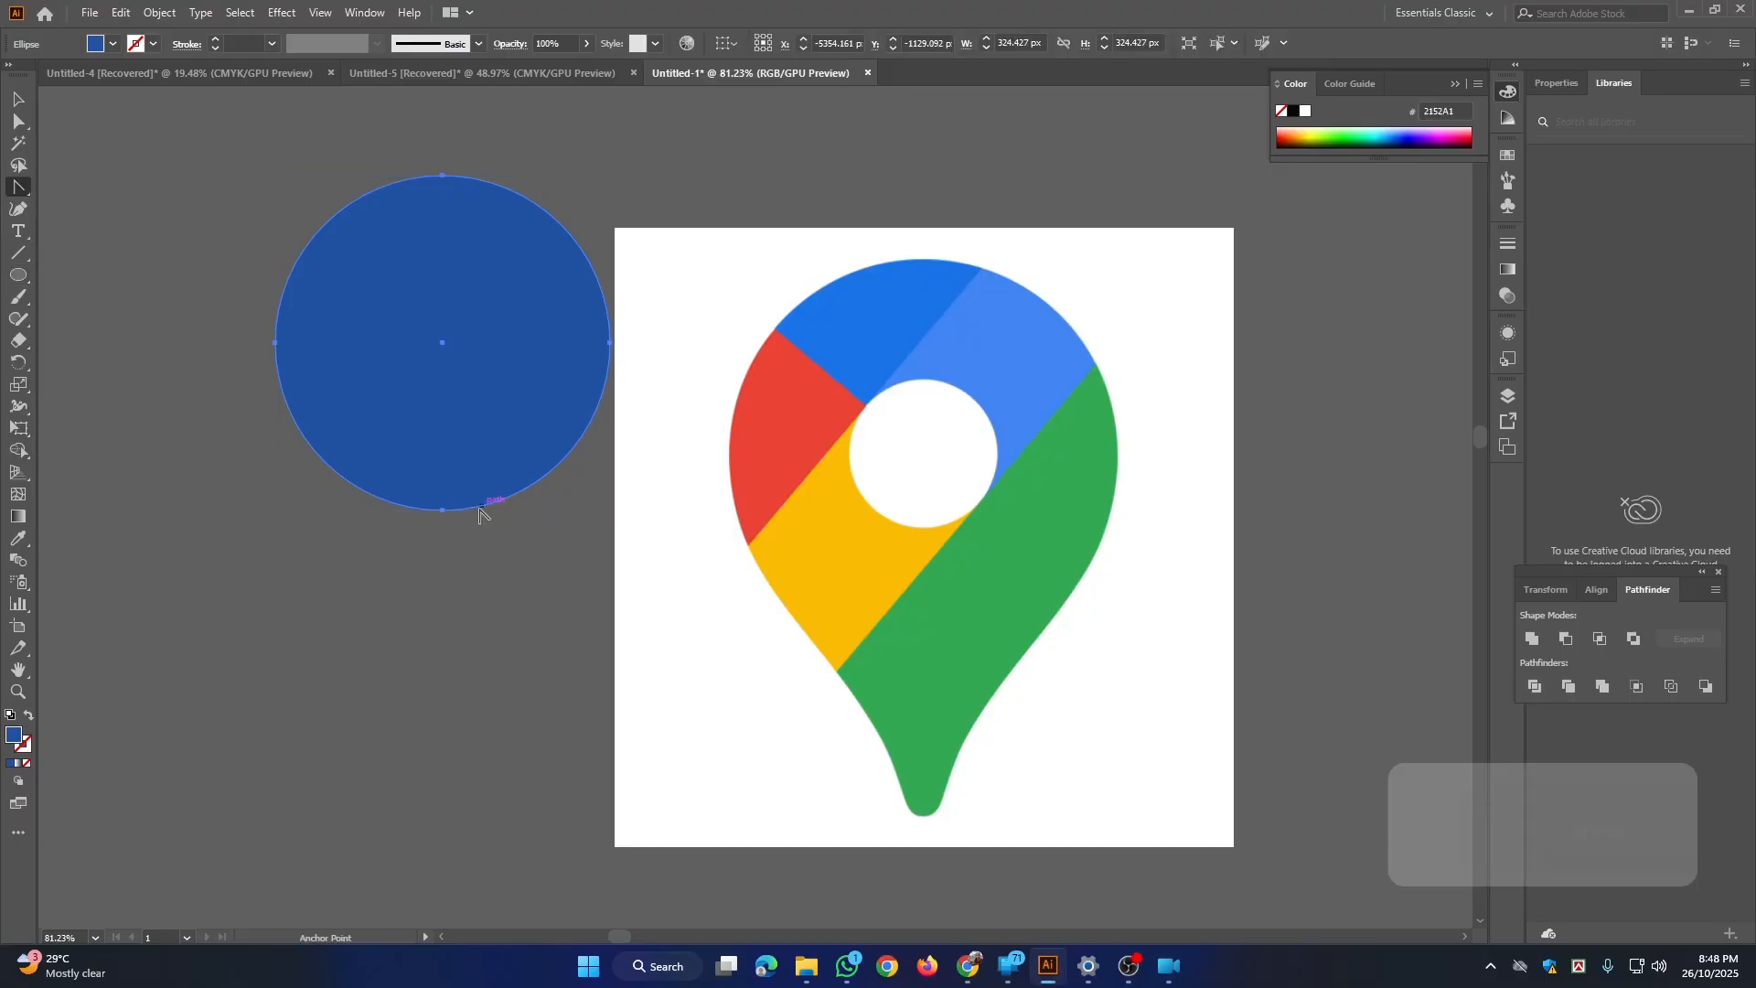
left_click(442, 509)
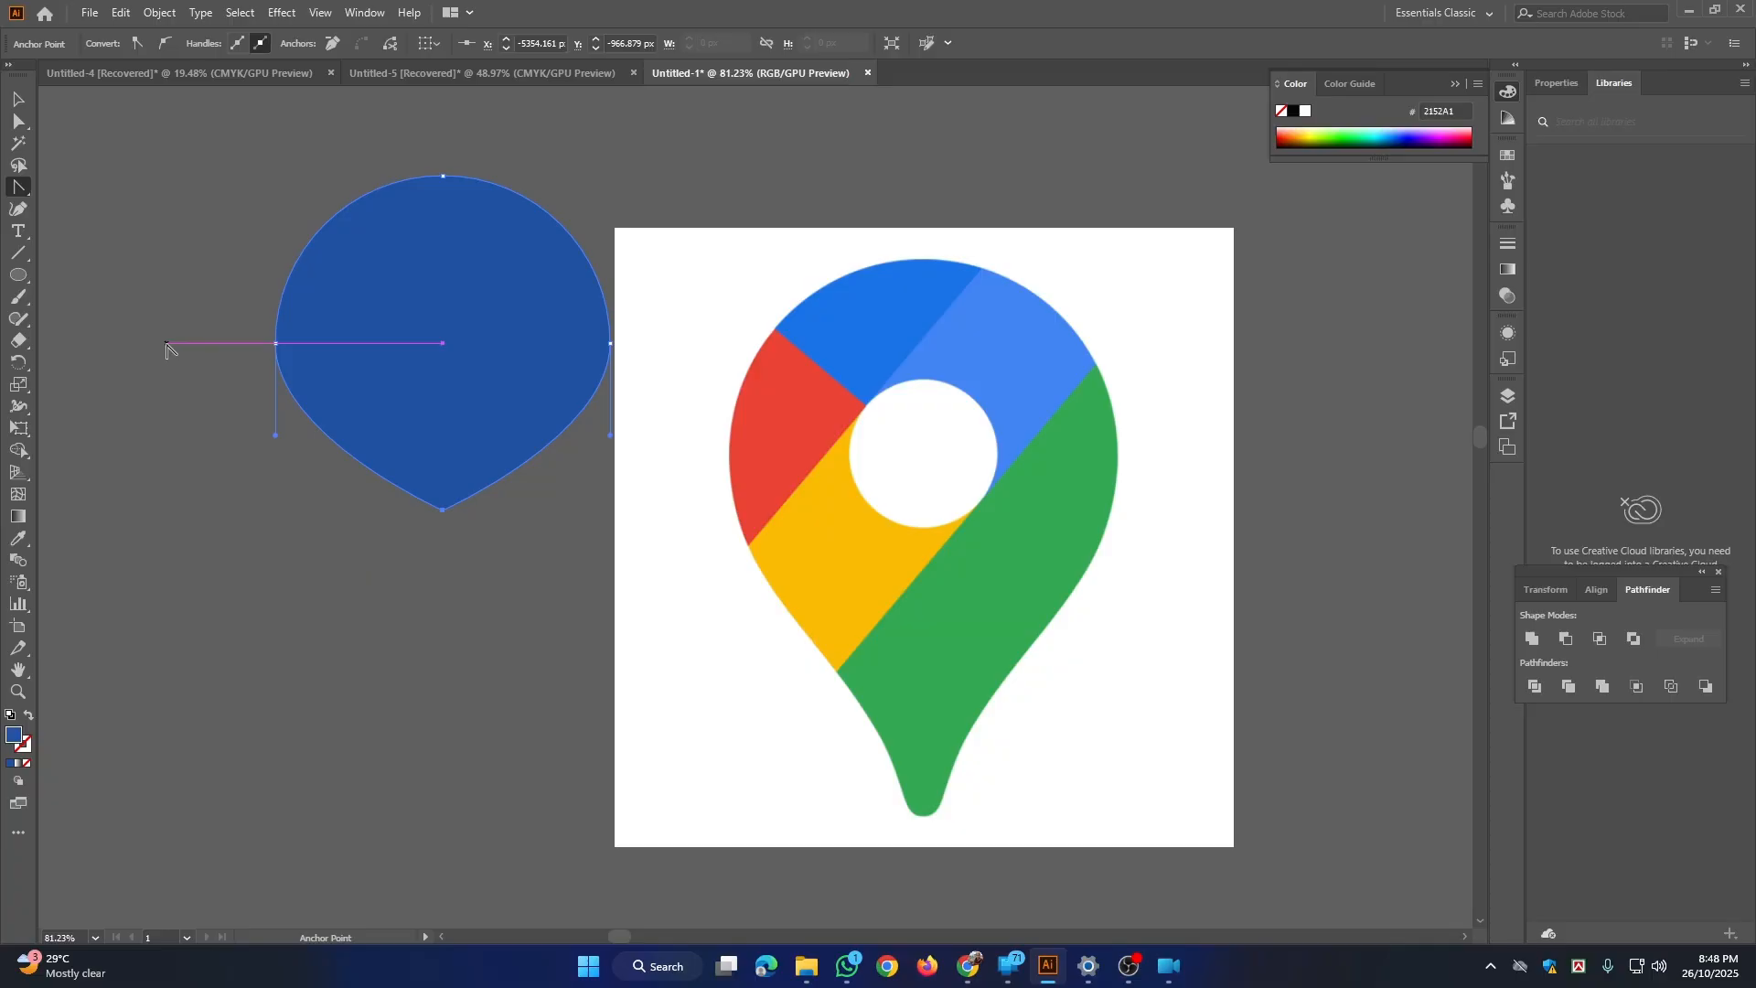
Step: Remove the left and top anchor points of the test shape, and delete the whole shape
left_click(24, 193)
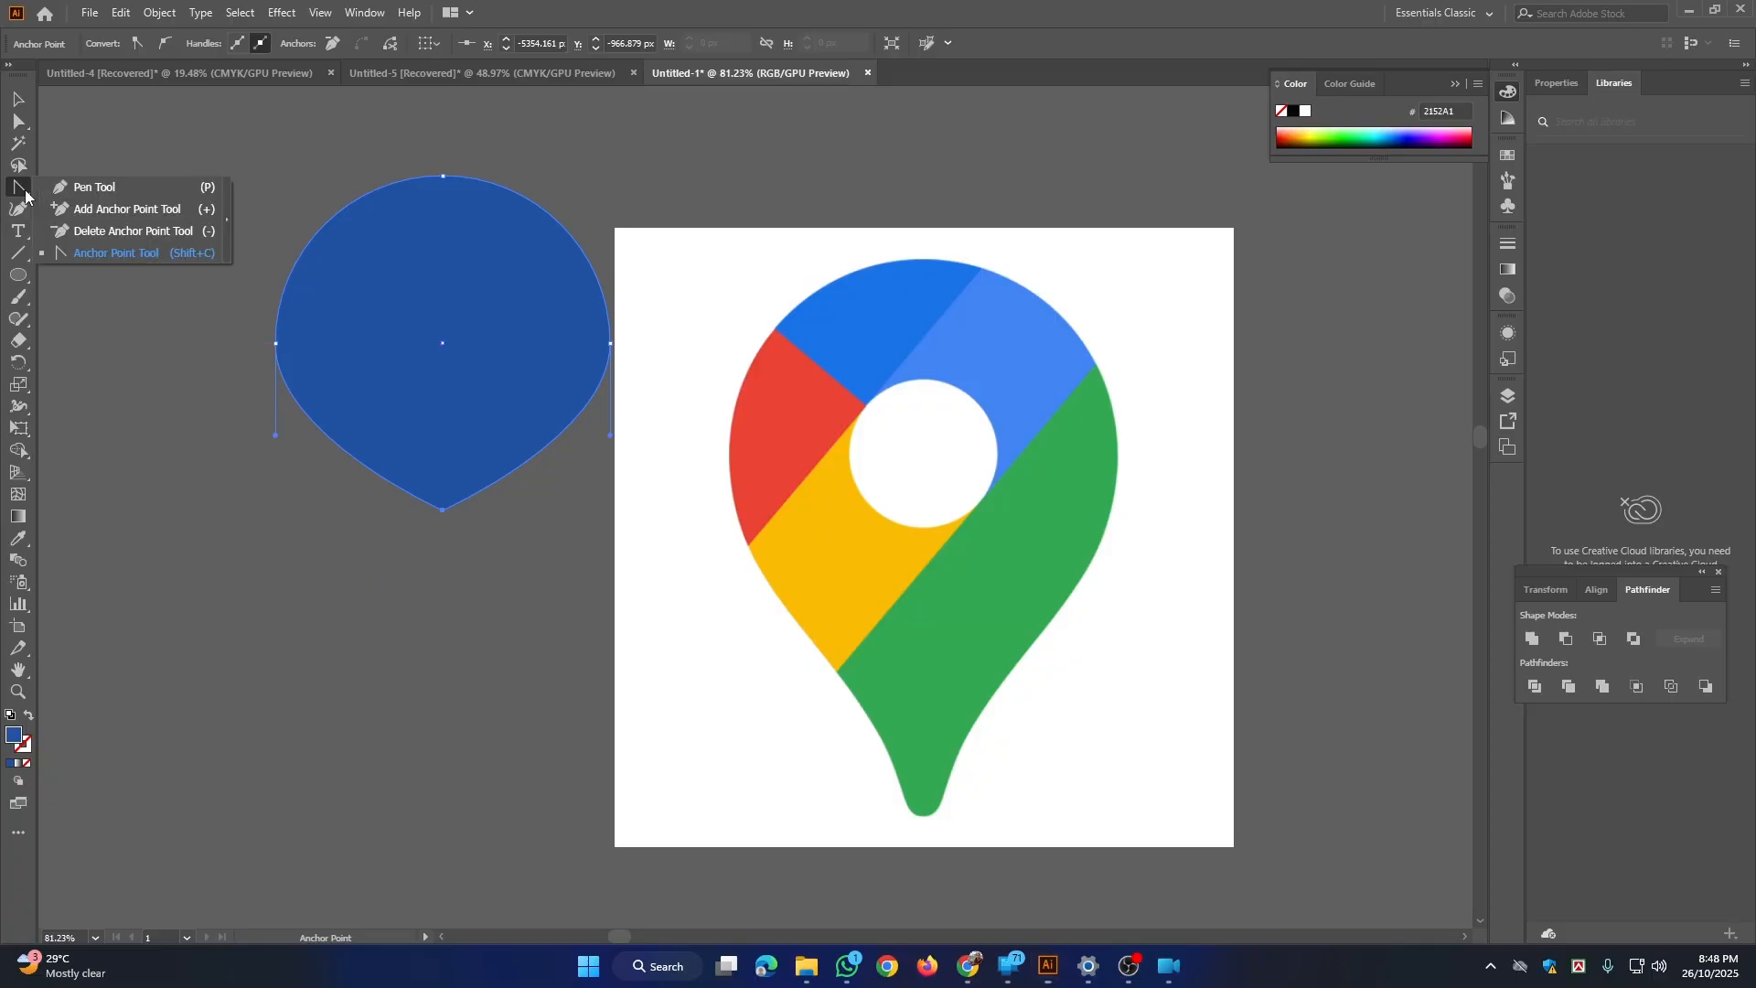
left_click(134, 231)
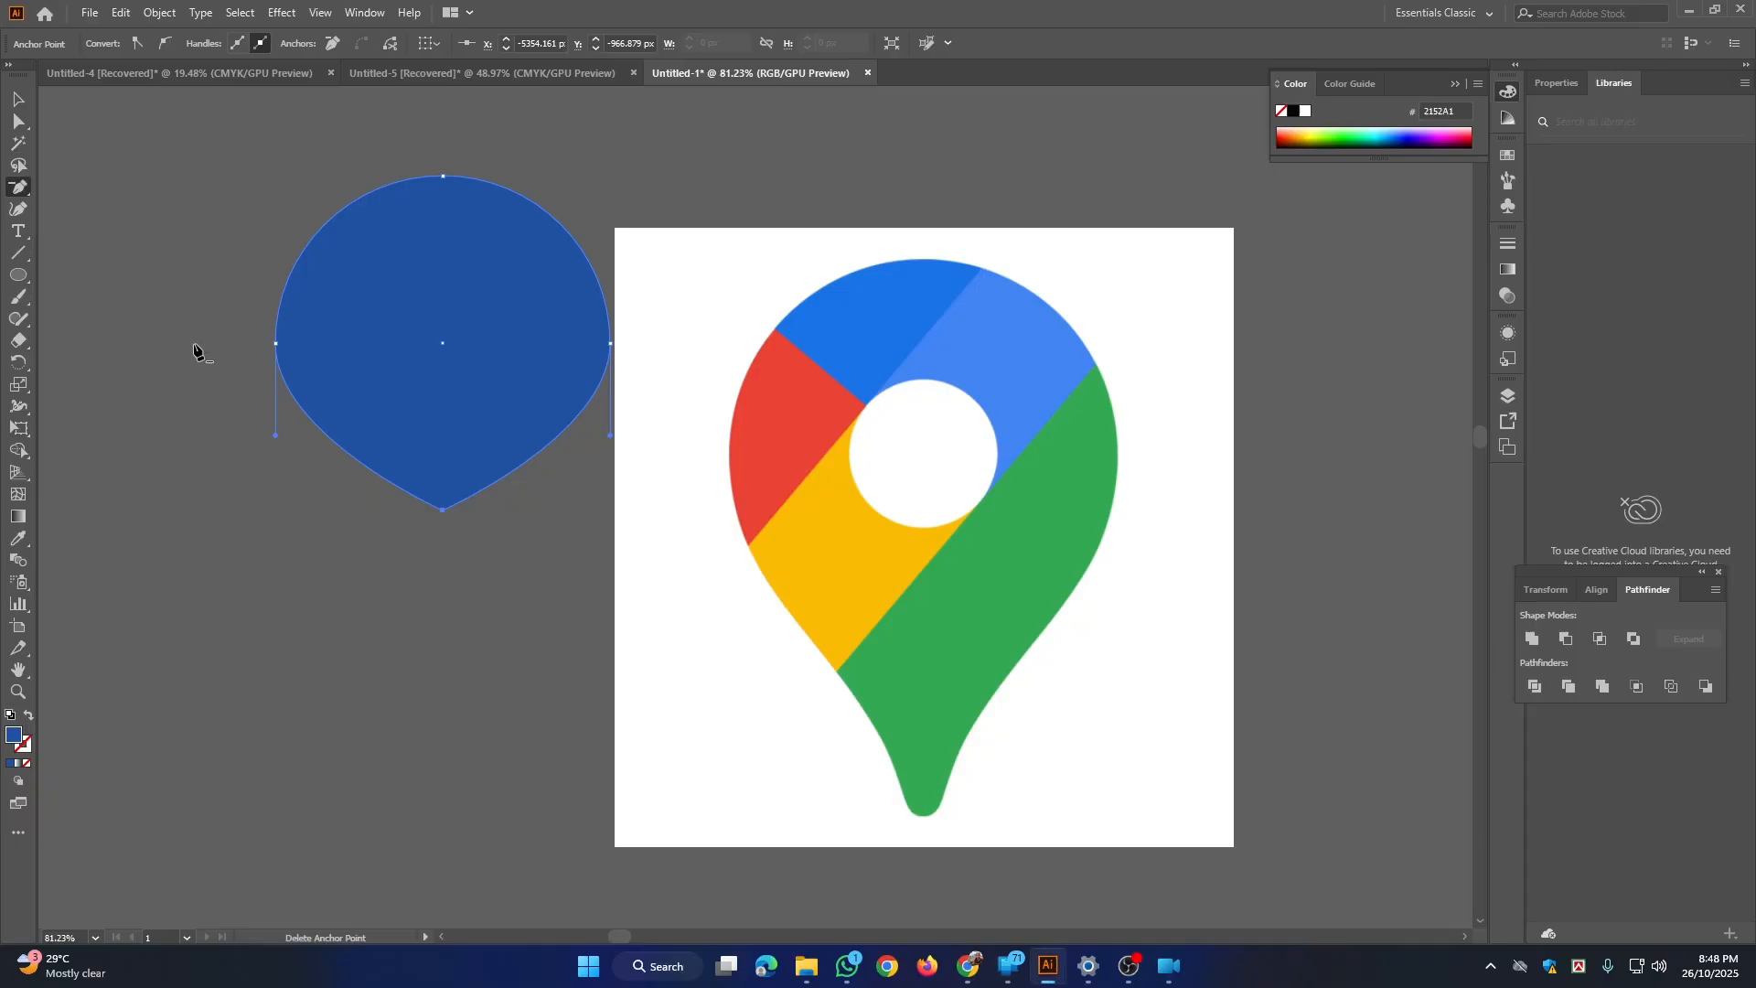
left_click(276, 343)
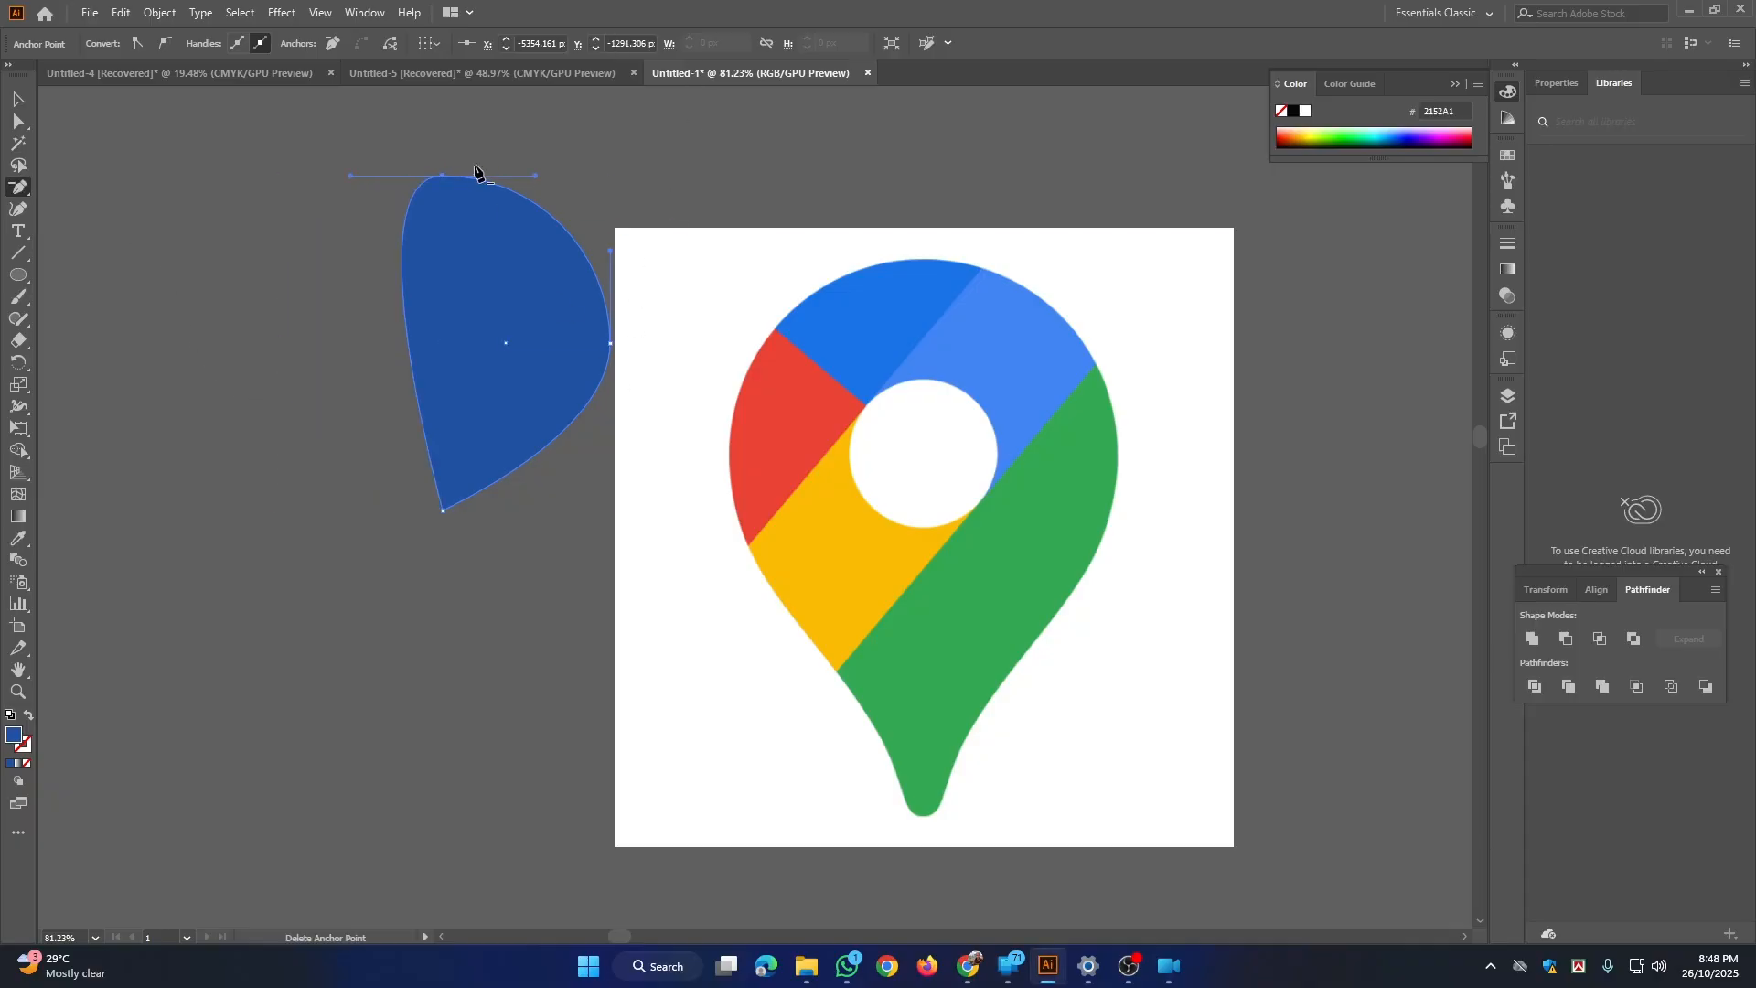
left_click(443, 176)
left_click(19, 98)
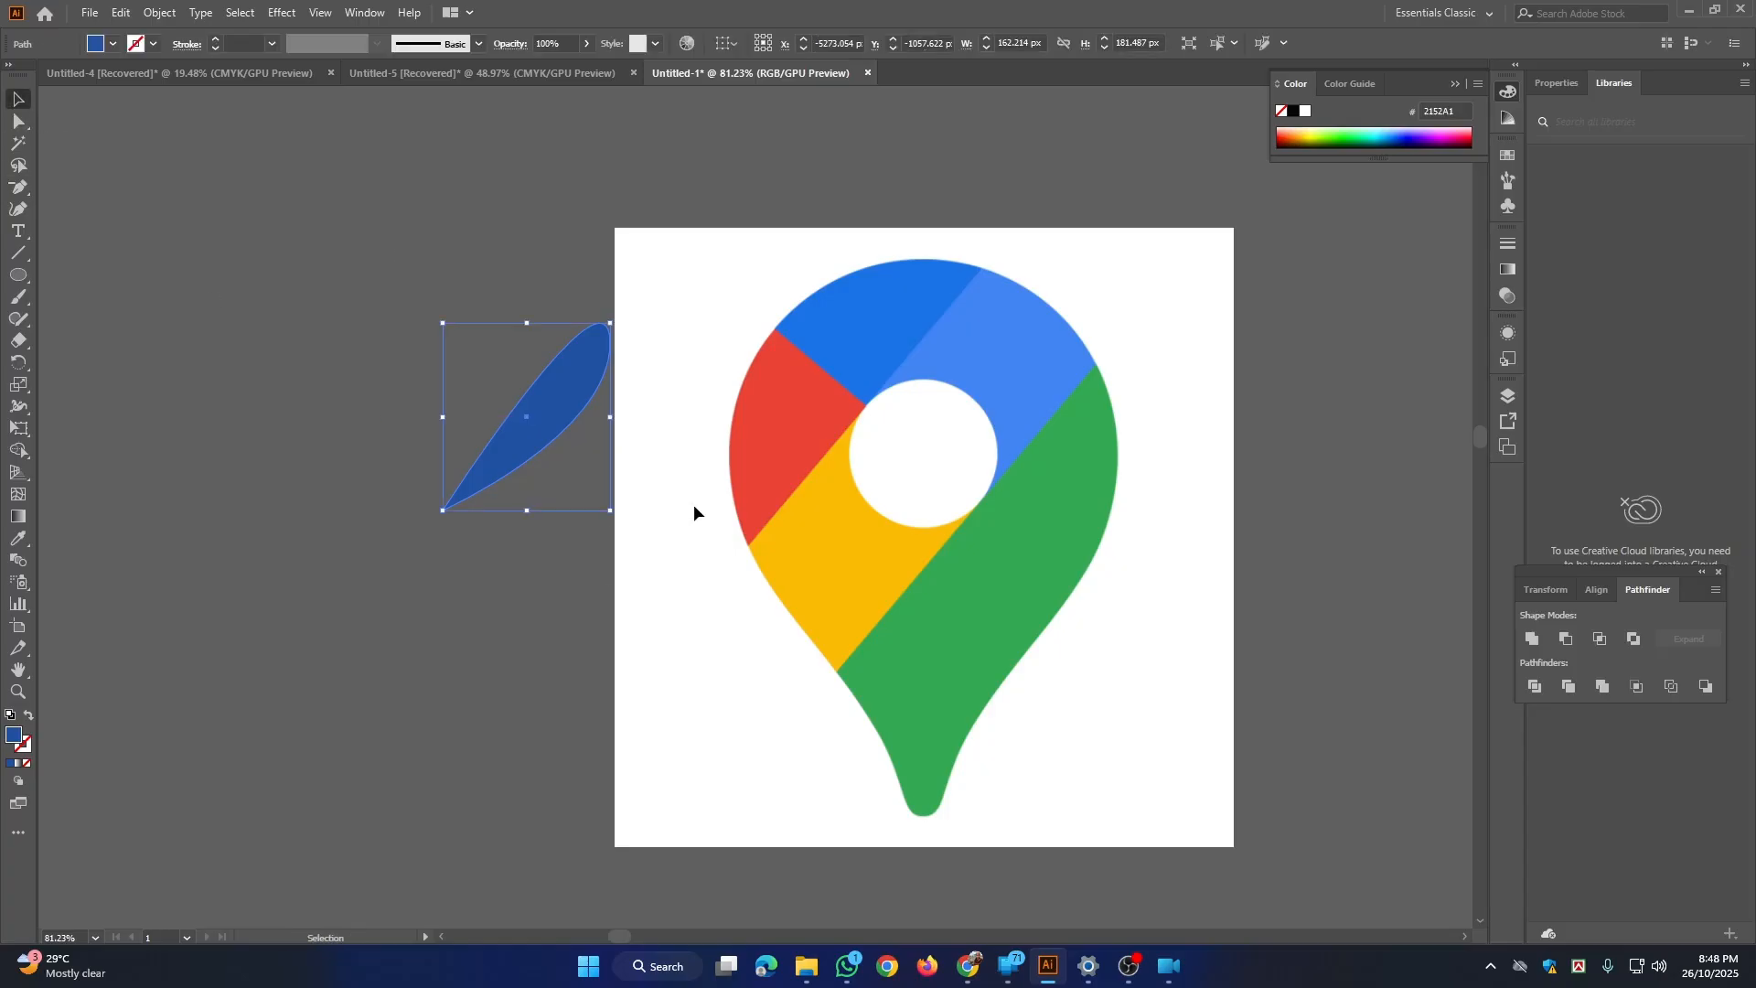
key("Delete")
Step: Draw a circle about 148 px in diameter from its centre over the white hole of the Google Maps pin
scroll(695, 517, "right", 5)
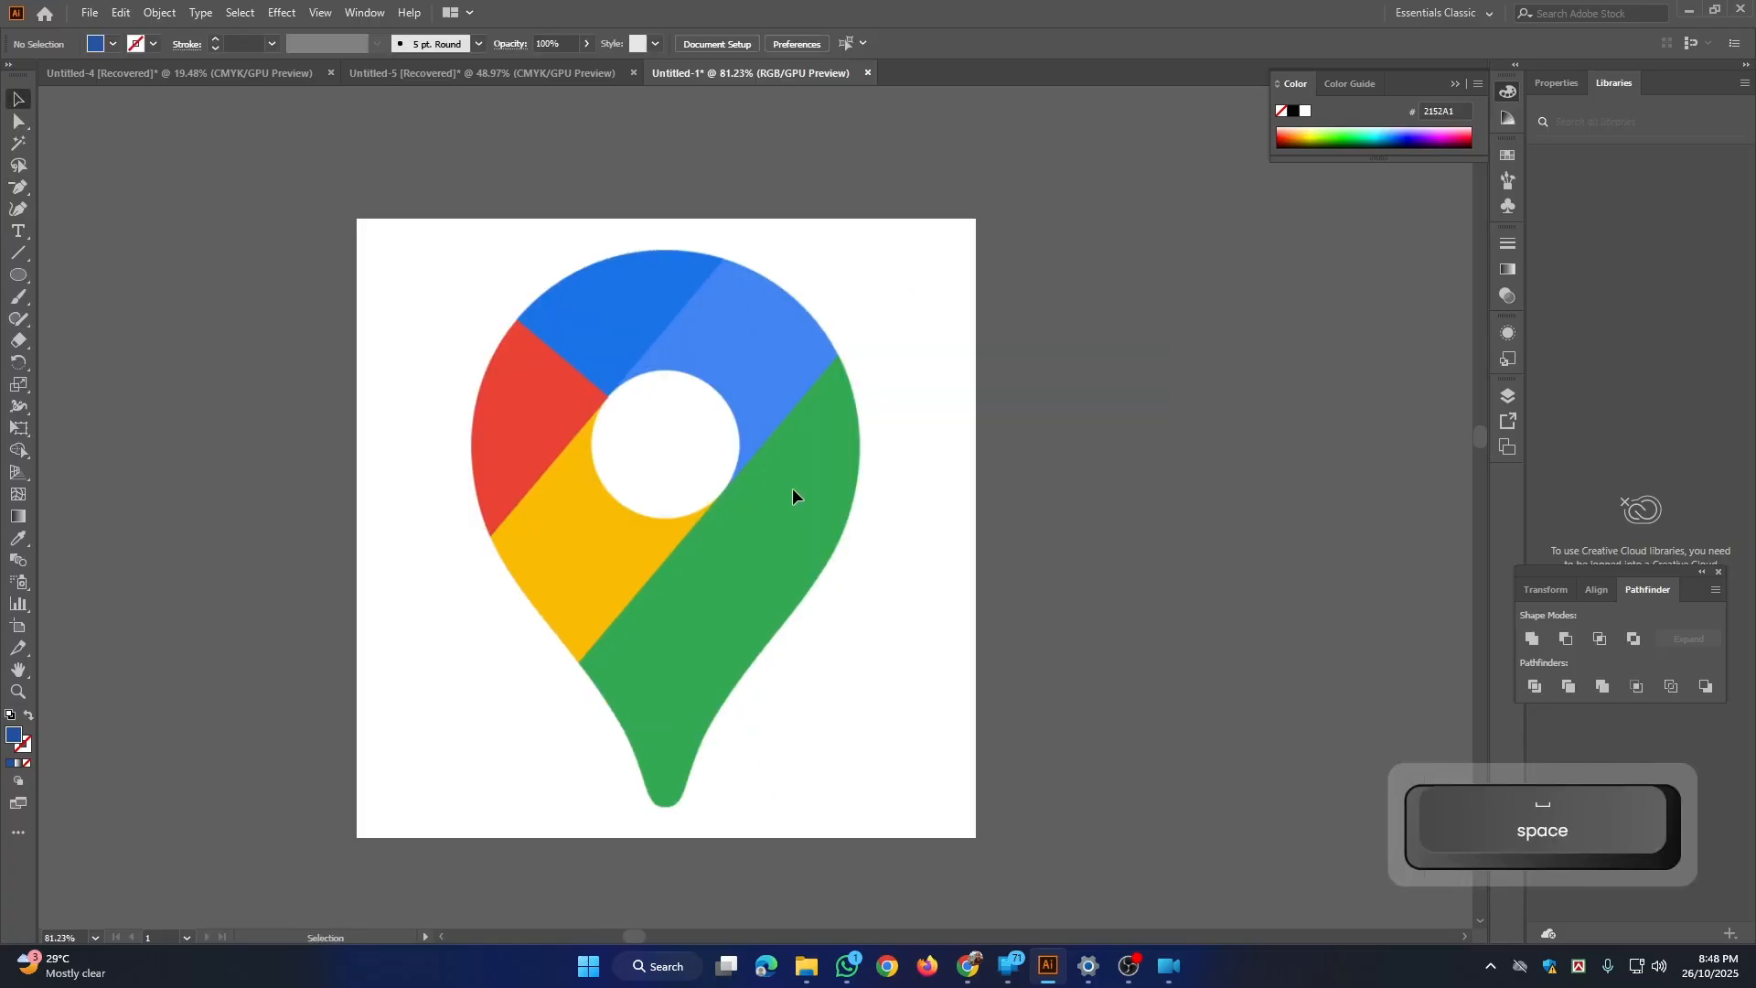
left_click_drag(18, 275, 97, 320)
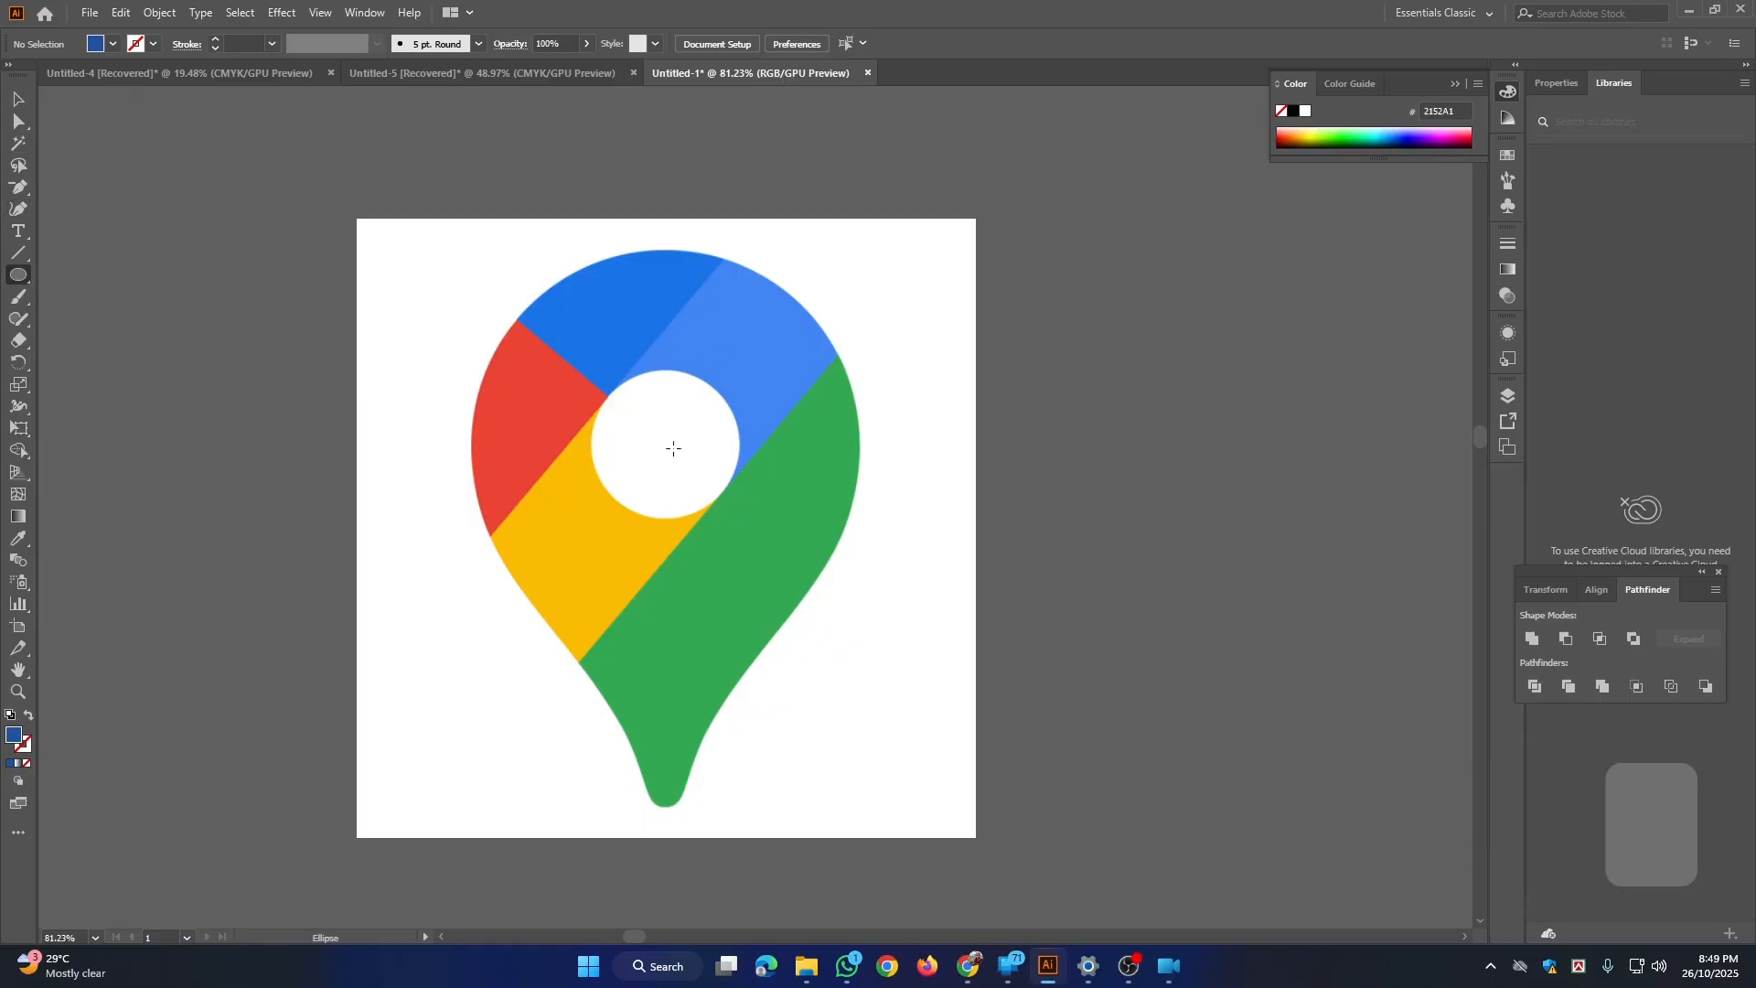
left_click_drag(667, 448, 744, 496)
key("space")
key("alt+space")
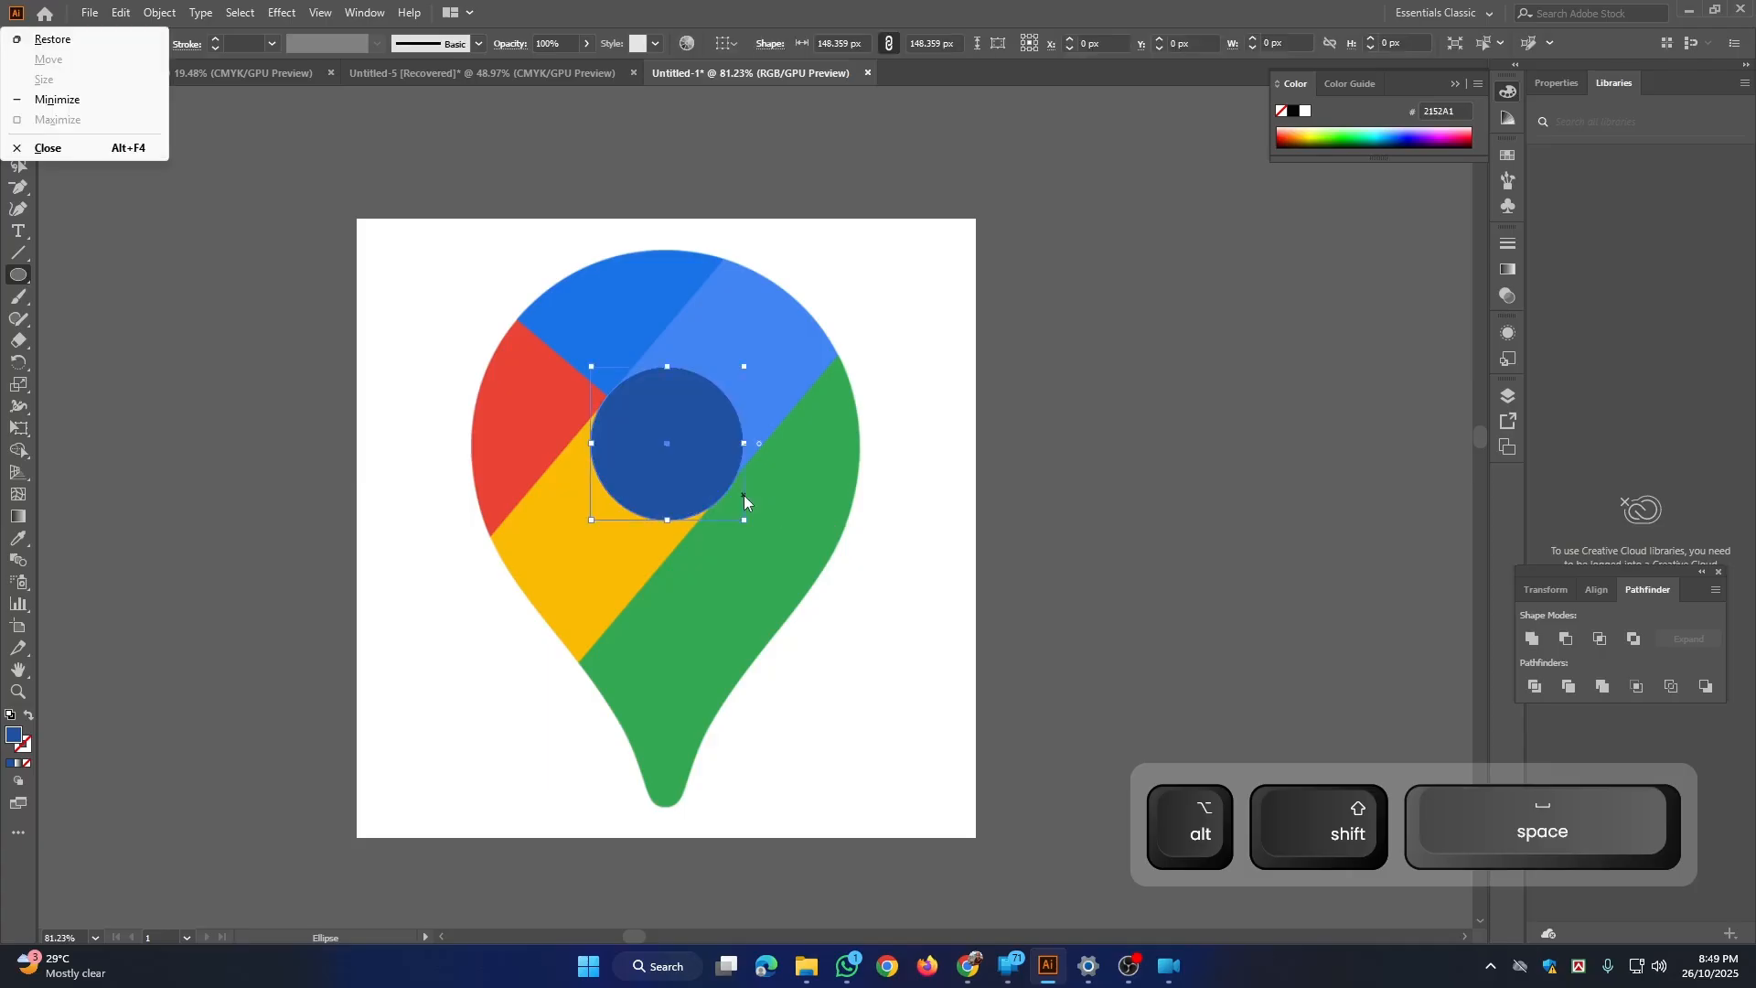
left_click(146, 276)
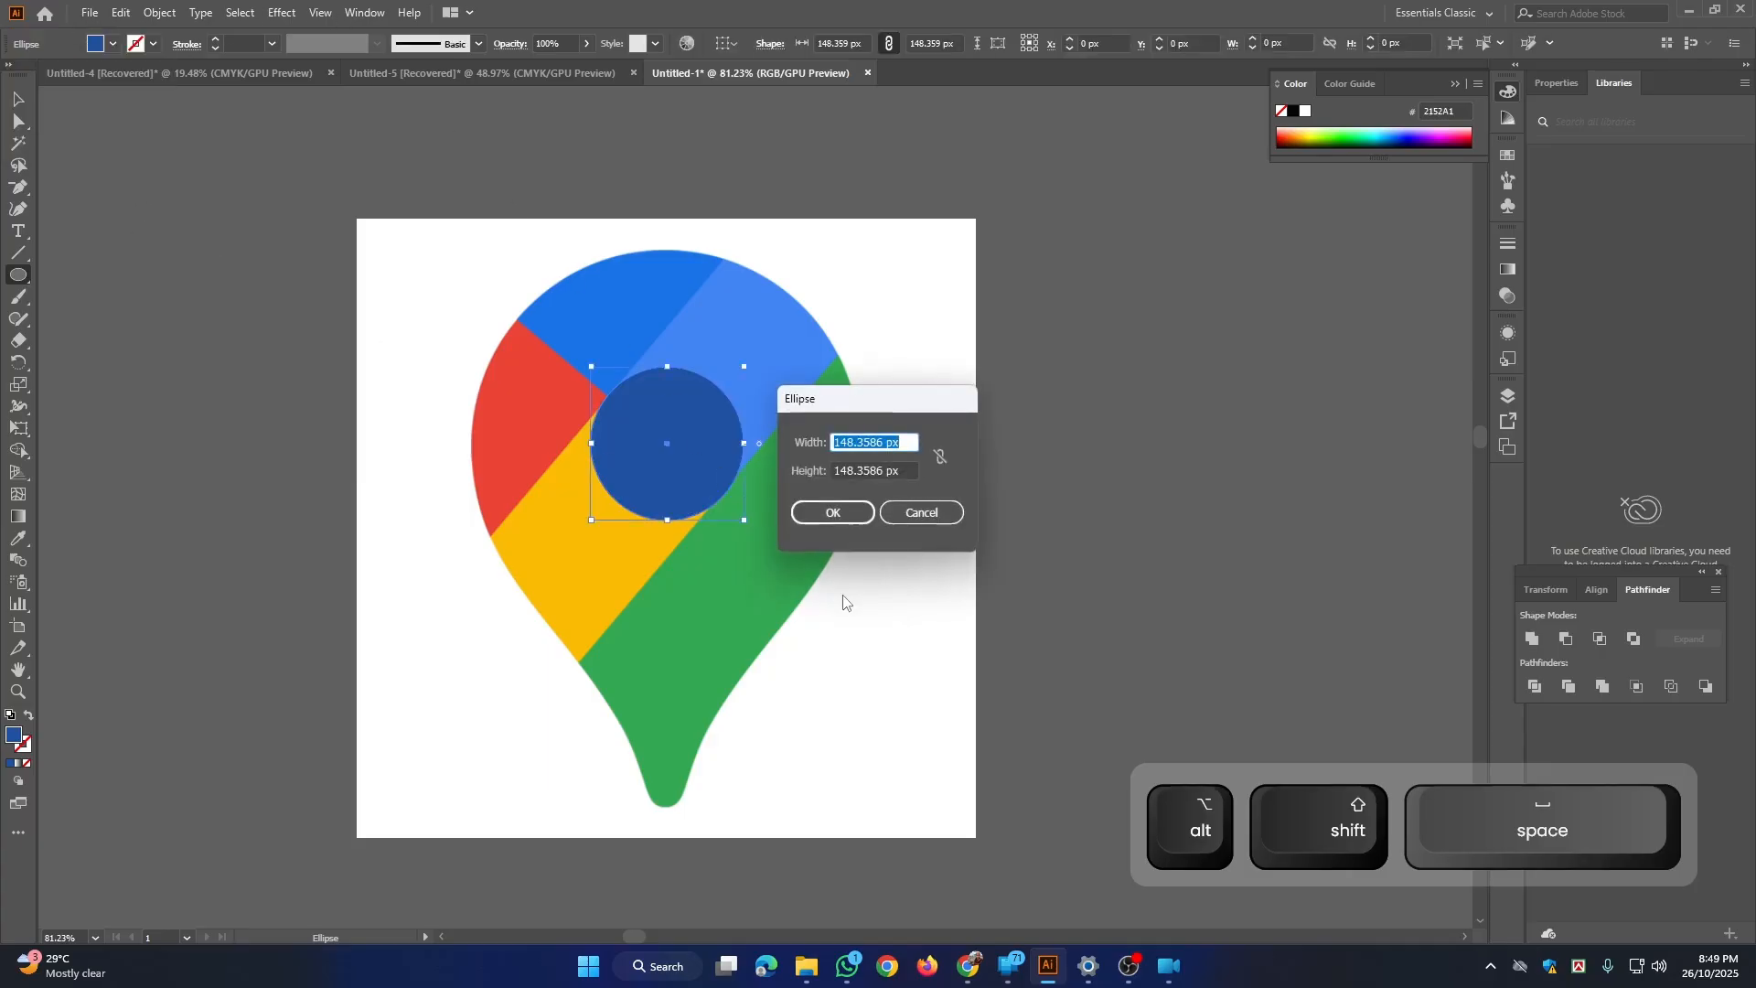
key("Escape")
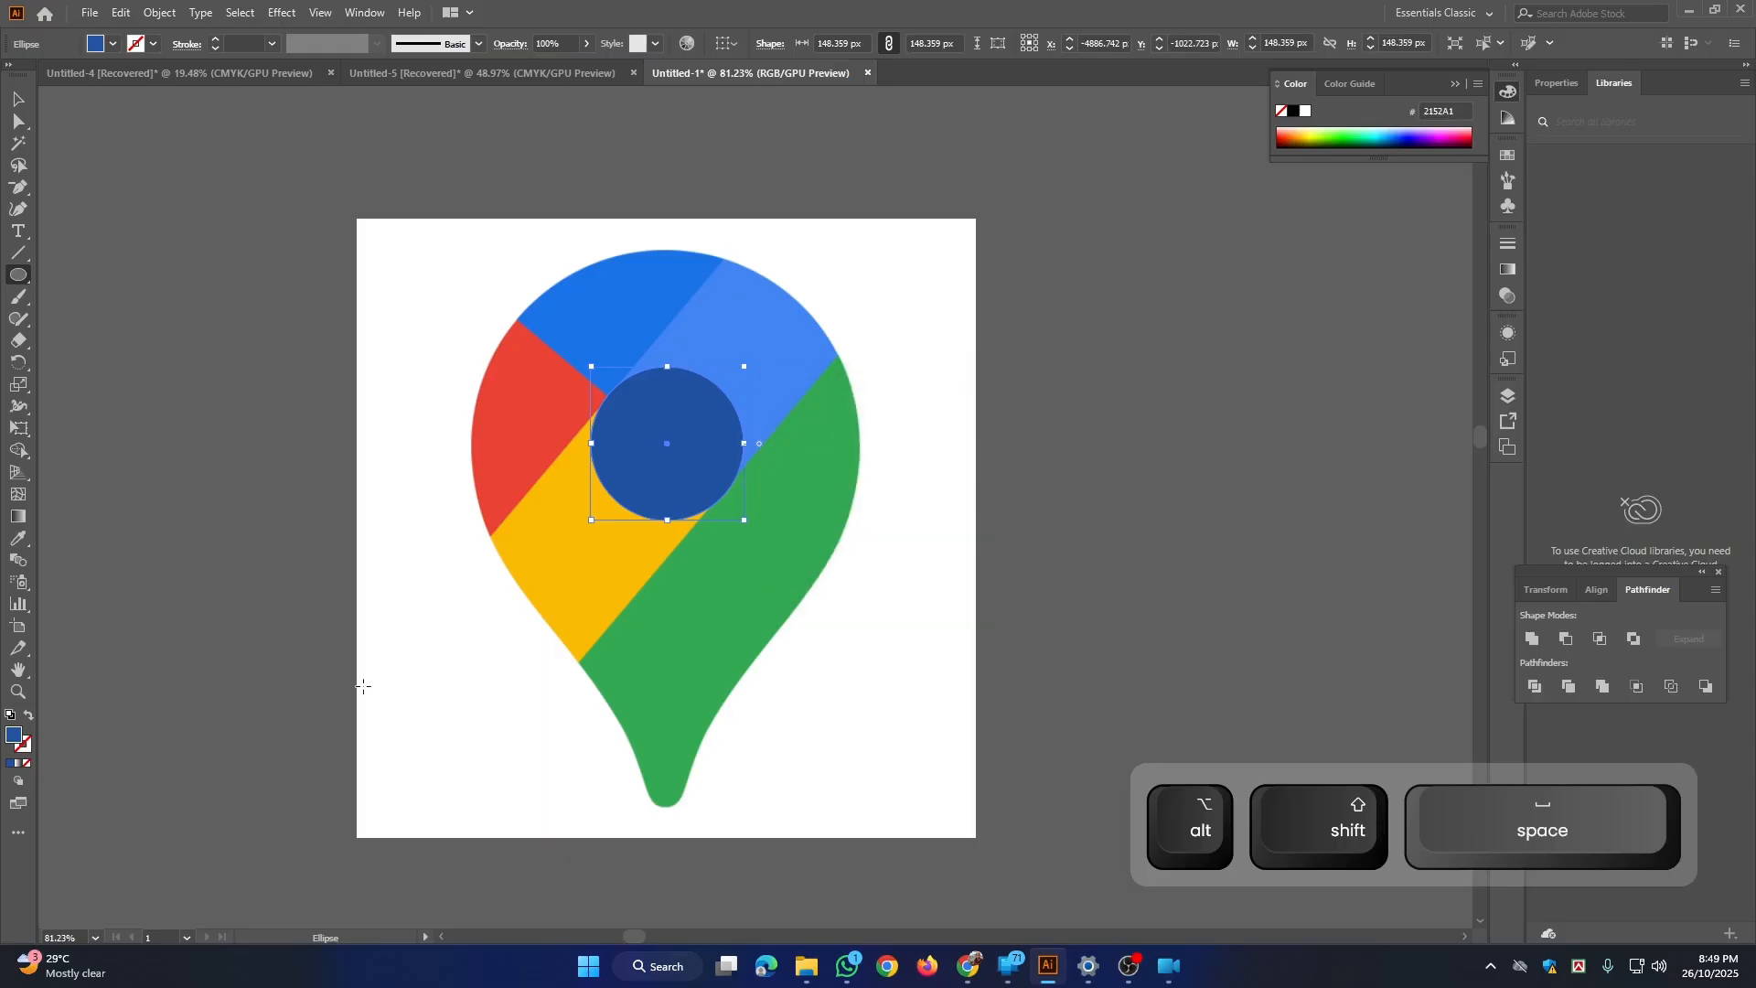
Step: Swap the circle's fill and stroke so it has no fill, and set the stroke colour to cyan, 06D7F9
left_click(29, 715)
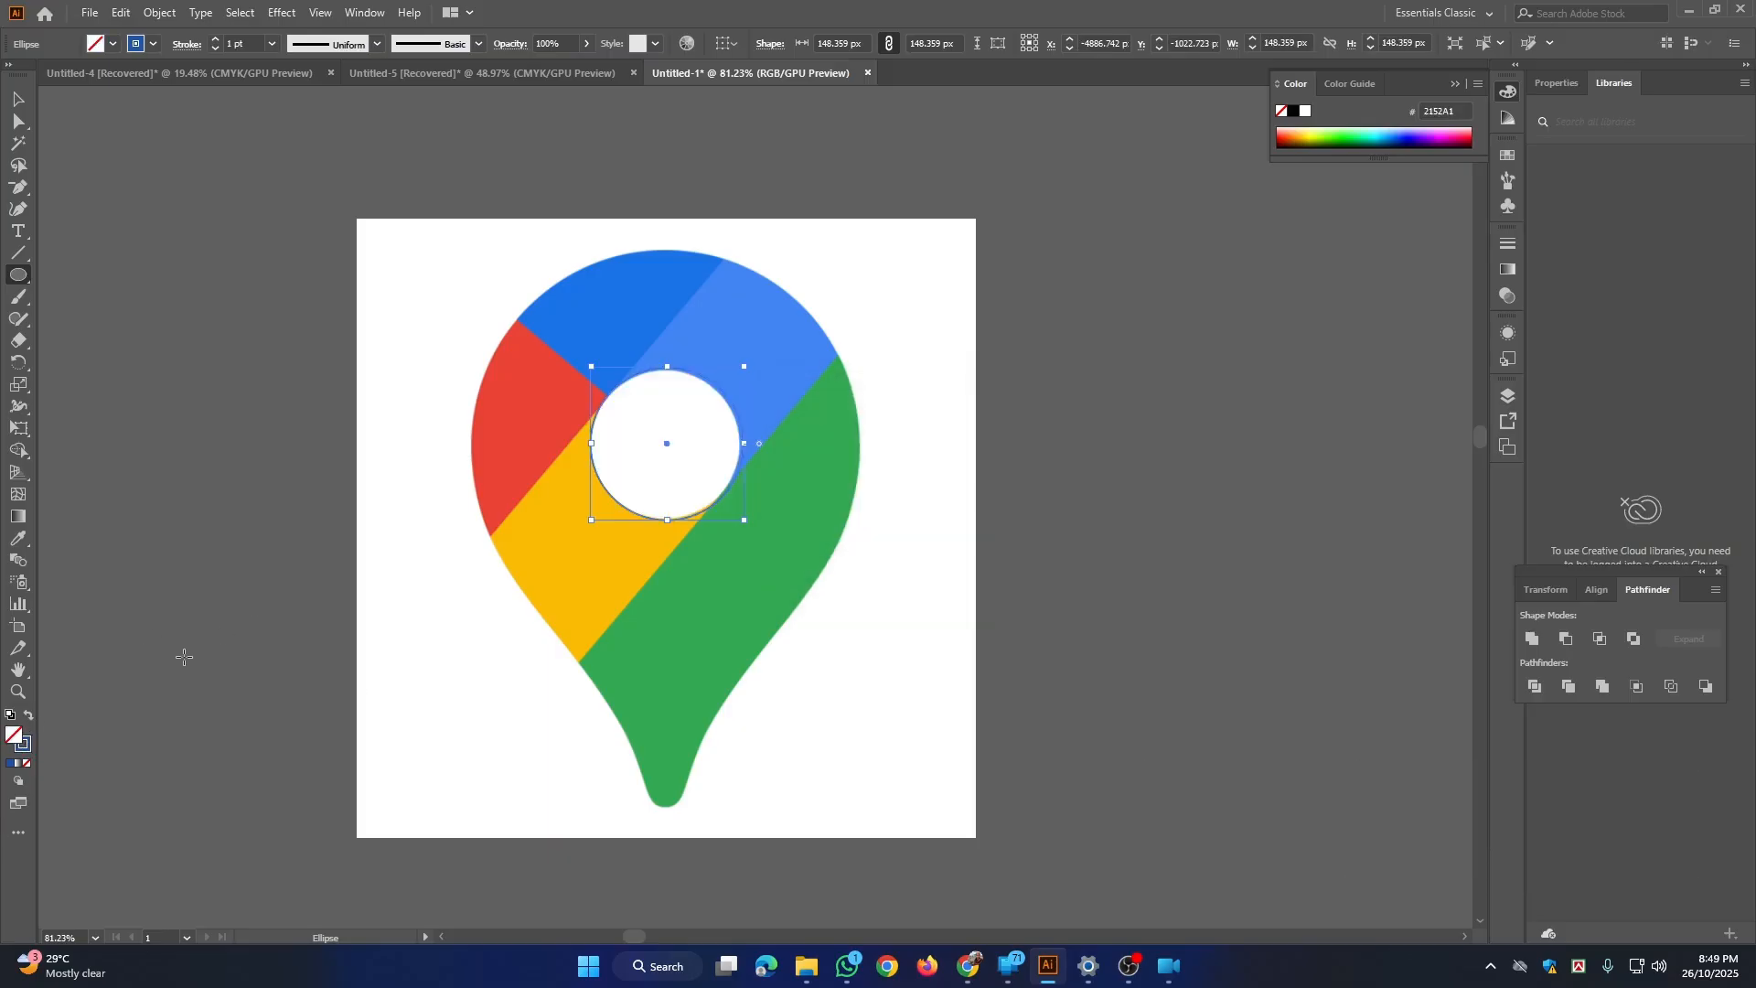
double_click(29, 743)
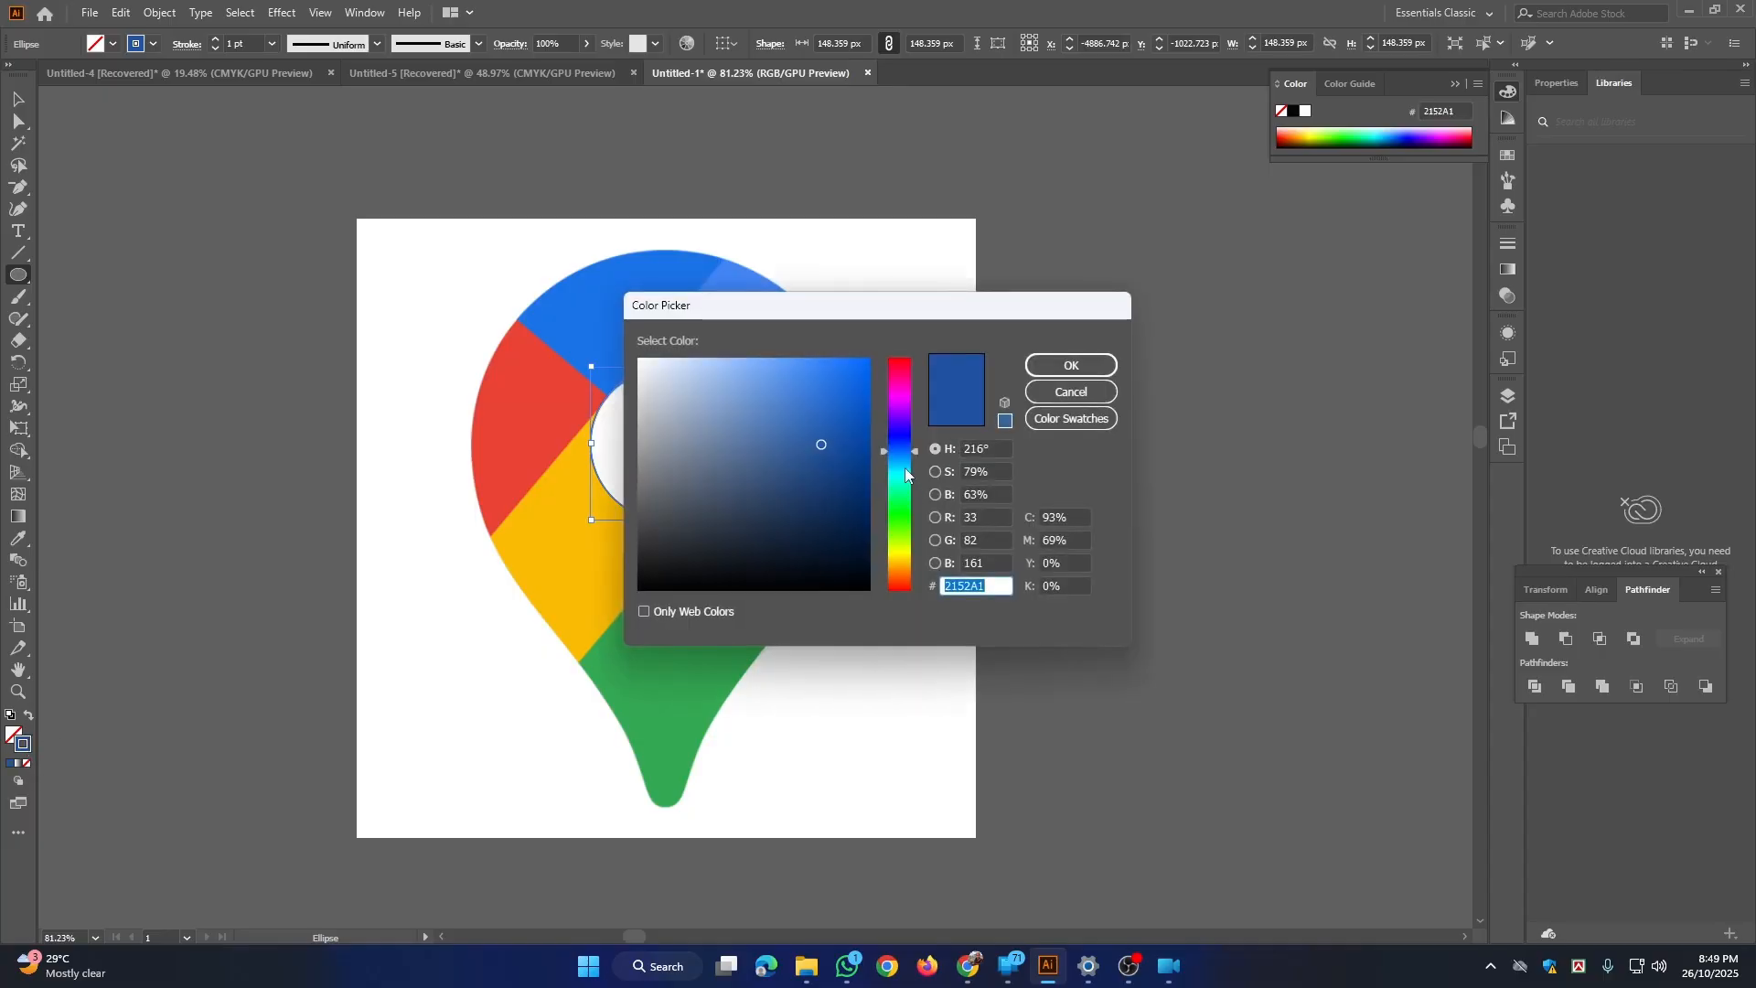
left_click(906, 470)
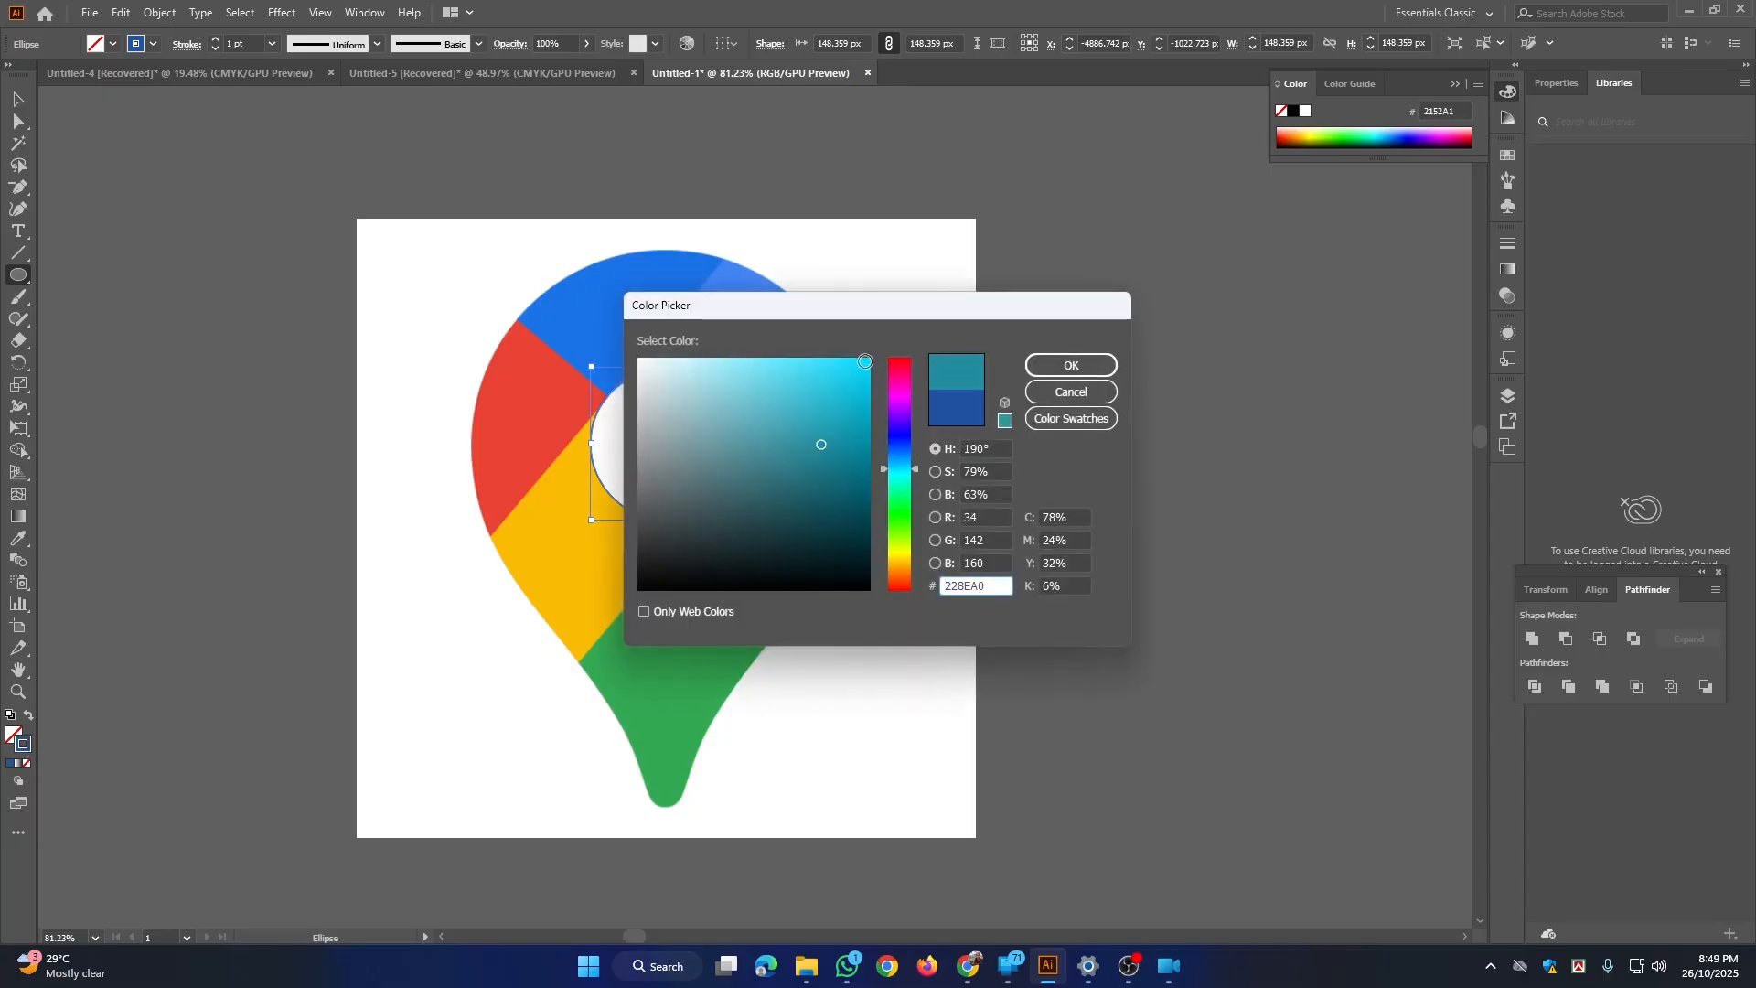
left_click(865, 361)
left_click(1071, 365)
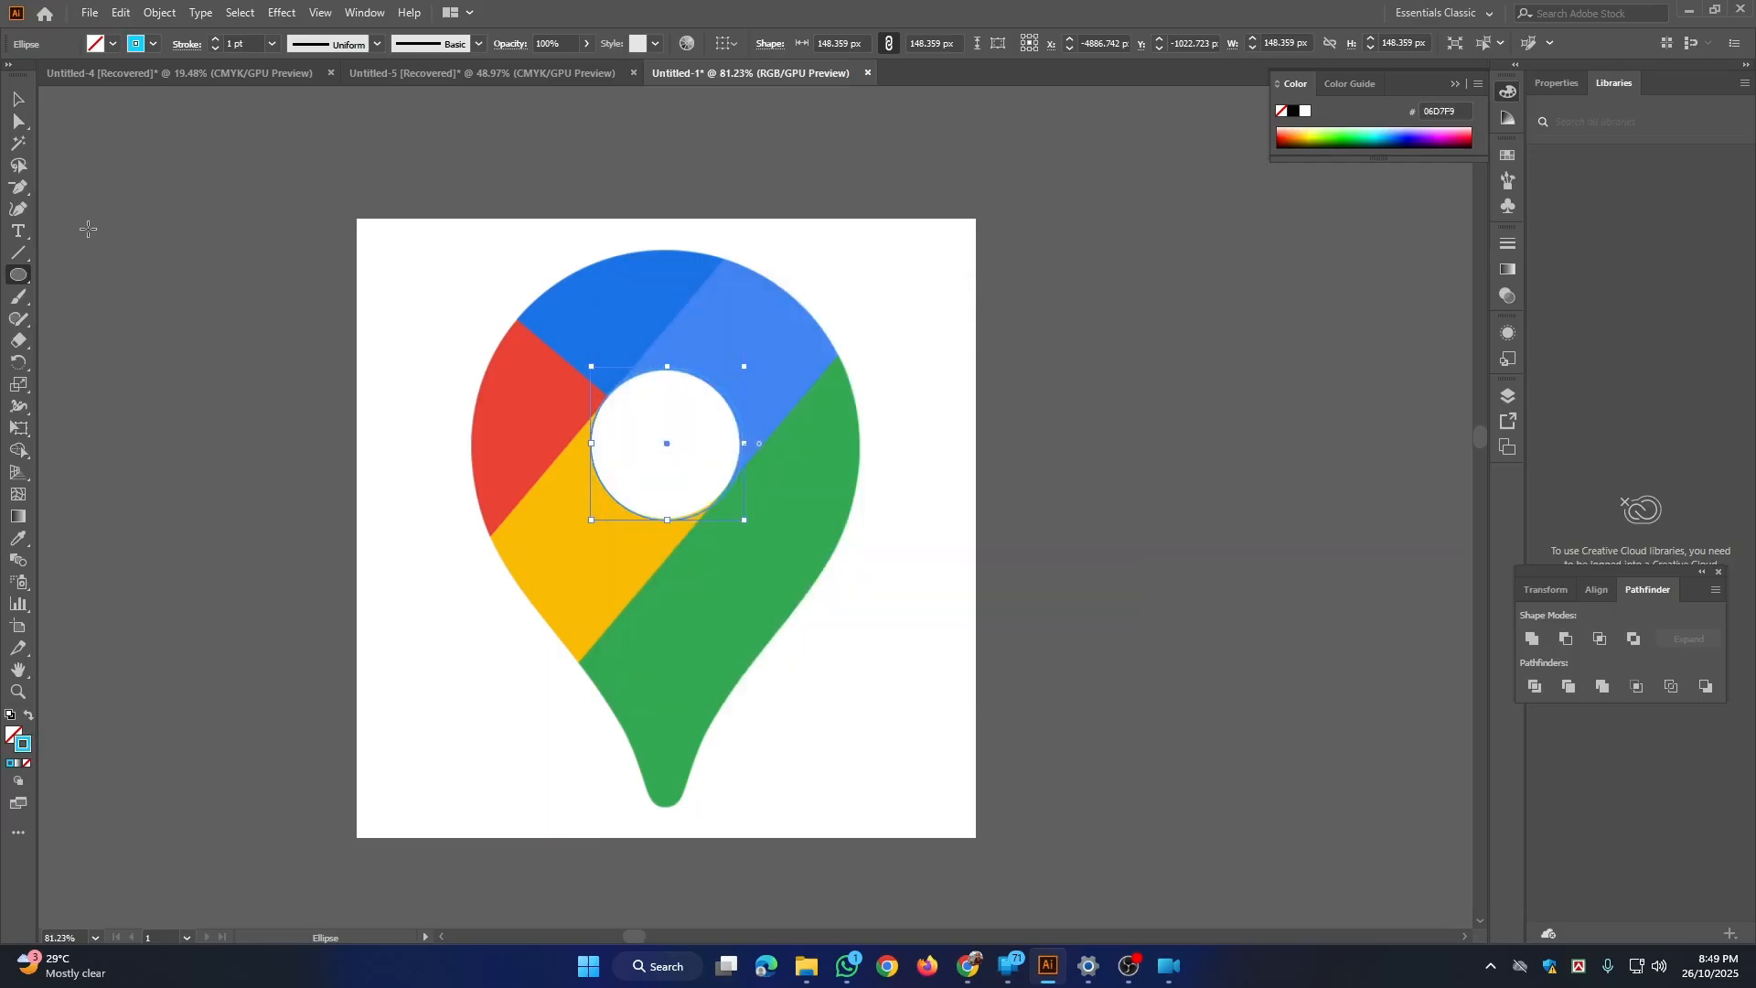
Step: Duplicate the circle in place and enlarge the copy from its centre to about 377 px, matching the pin's outer round edge
key("v")
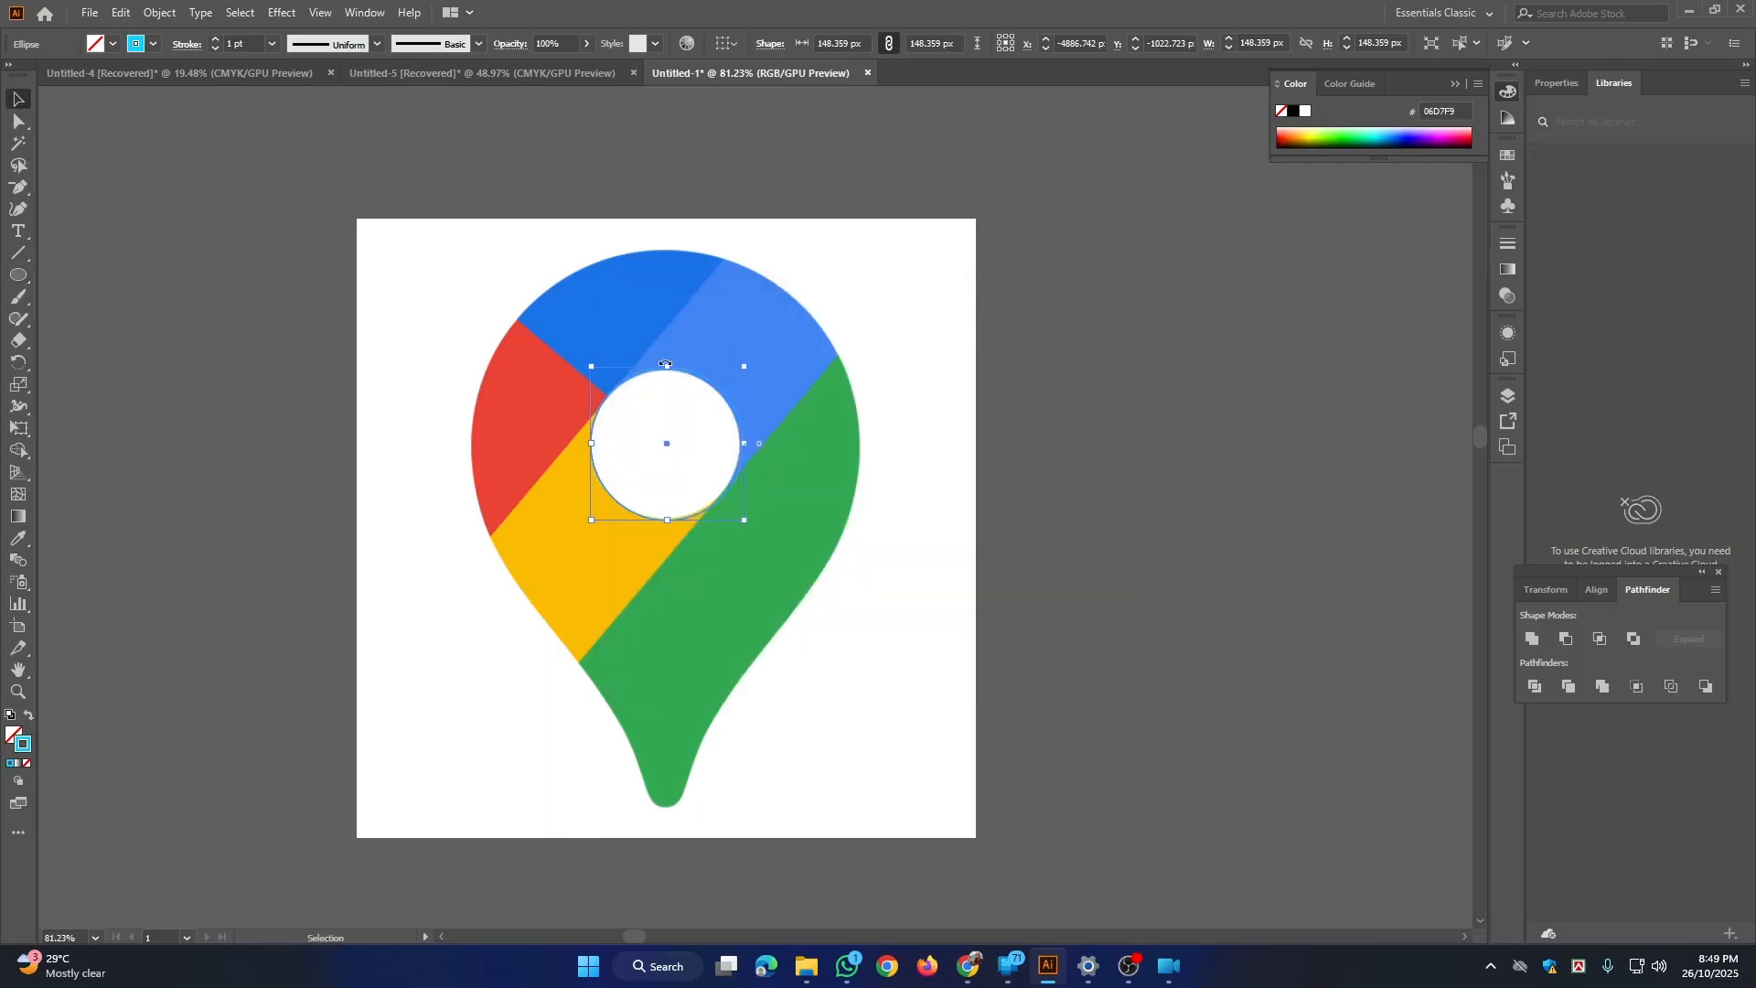
key("ctrl+c")
key("ctrl+f")
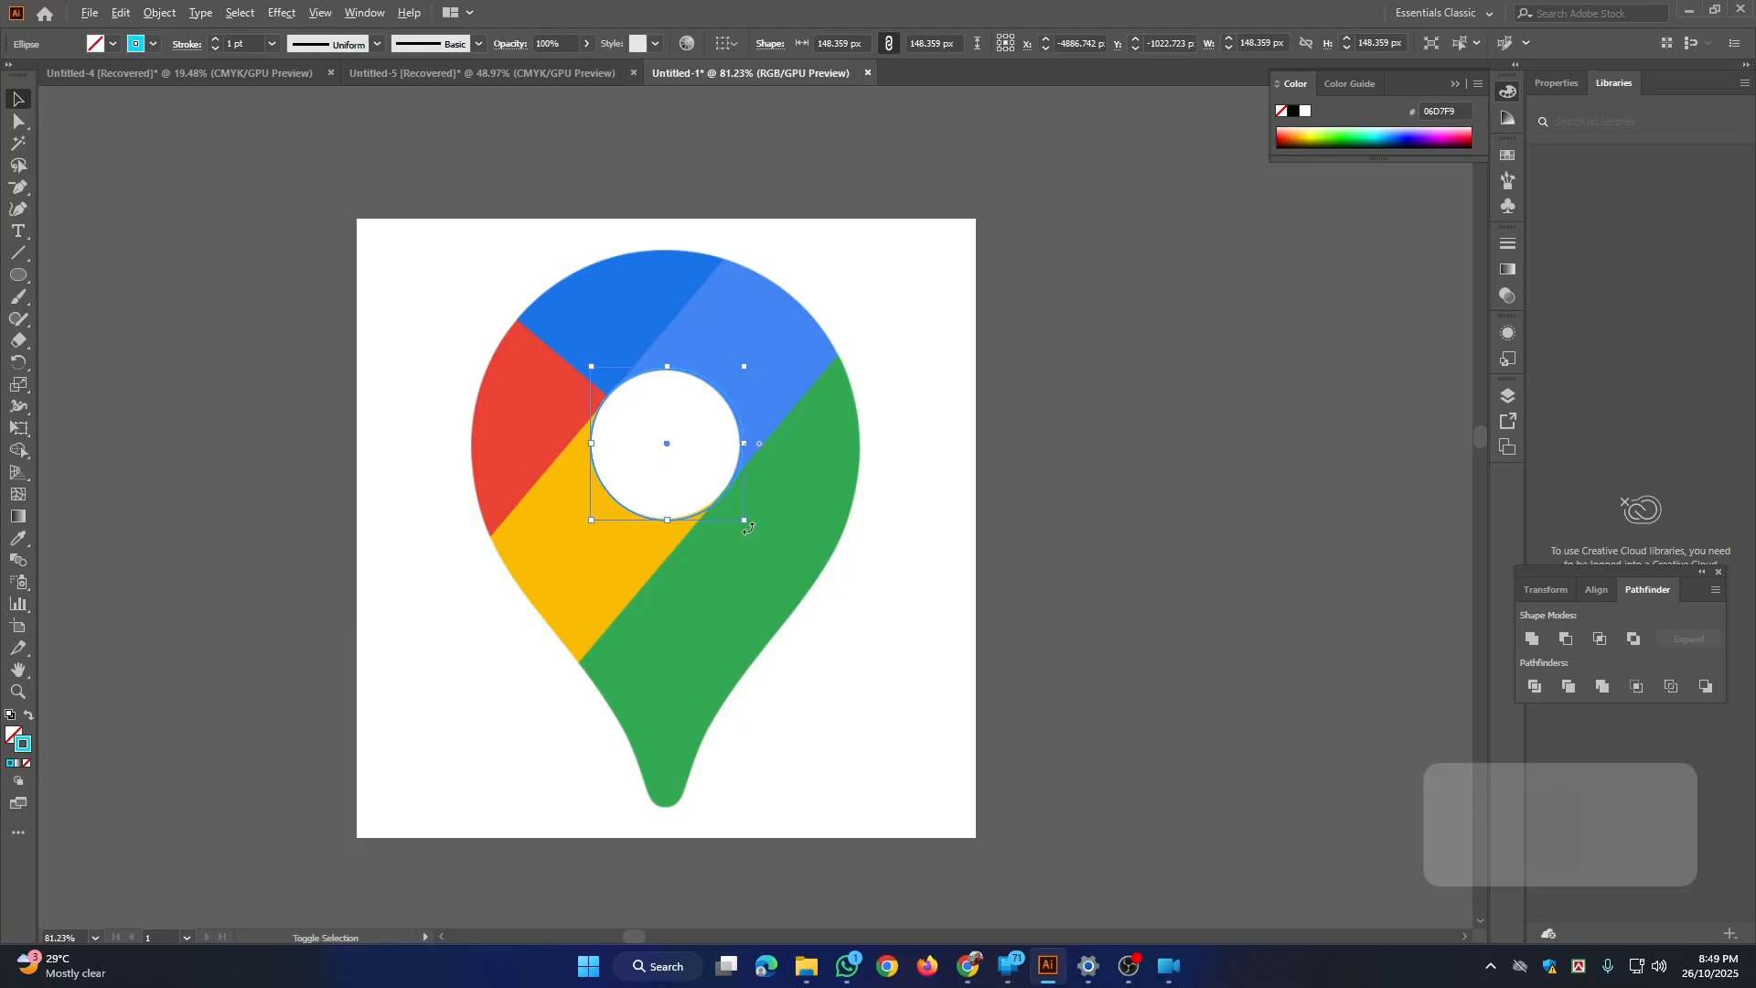
left_click_drag(744, 519, 862, 672)
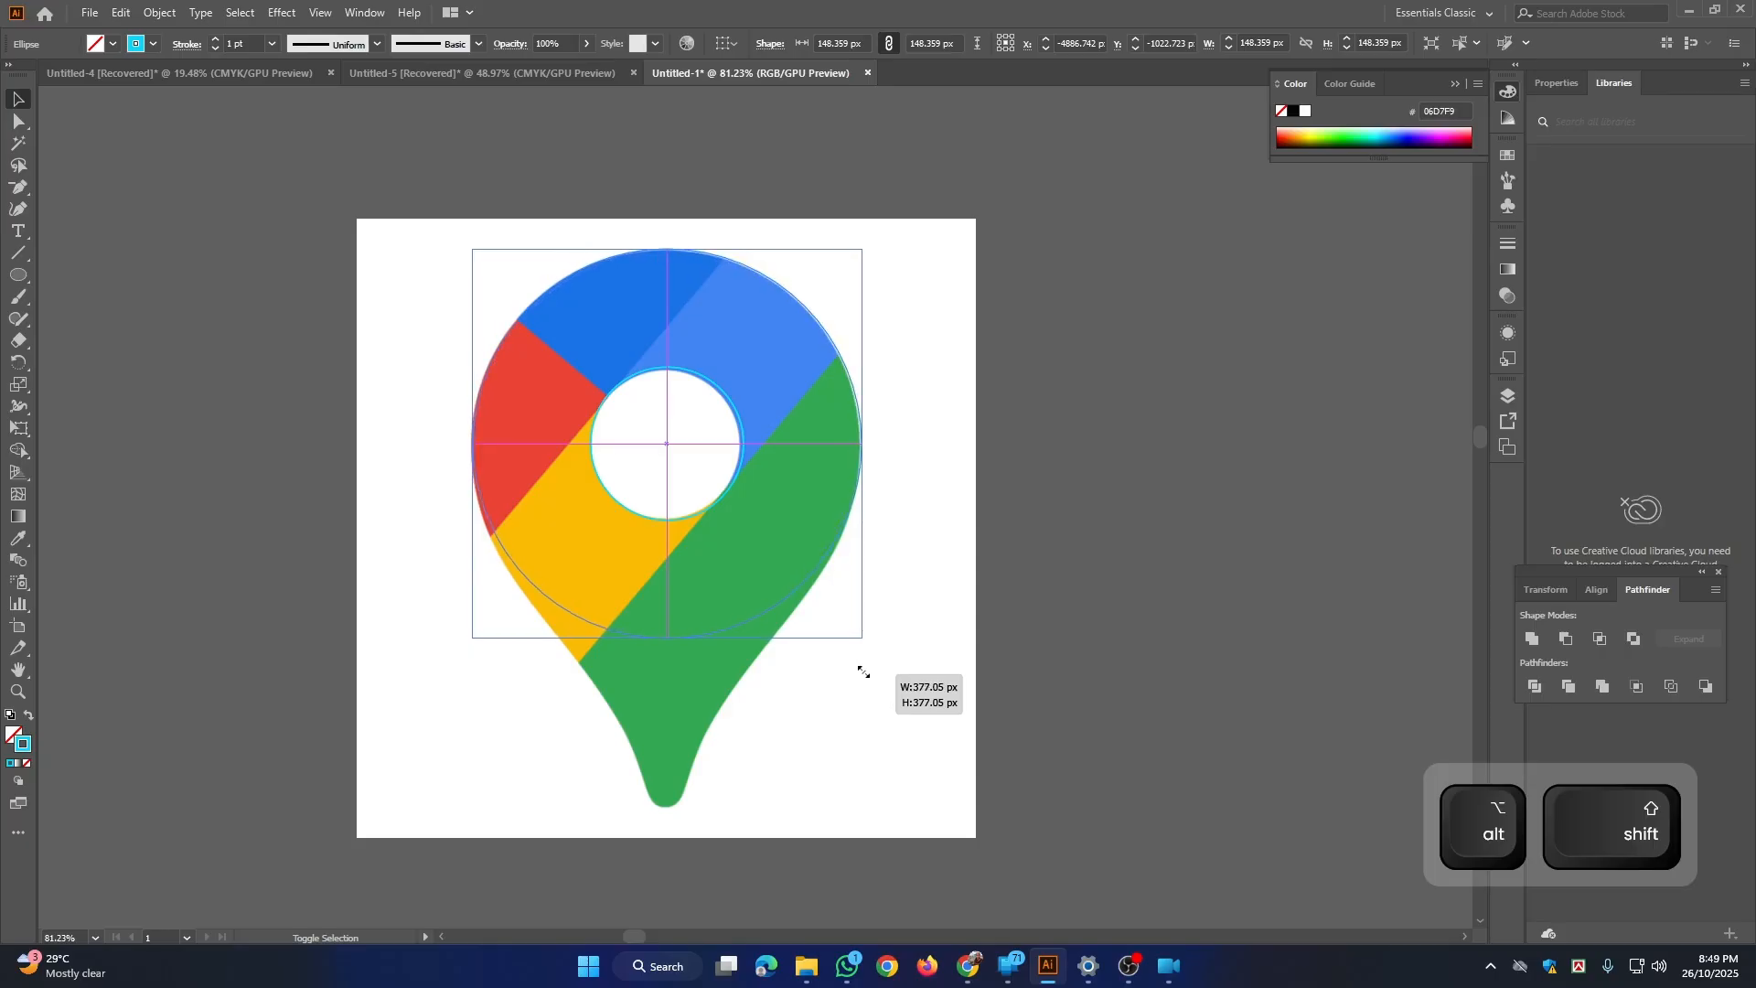
left_click_drag(863, 671, 864, 671)
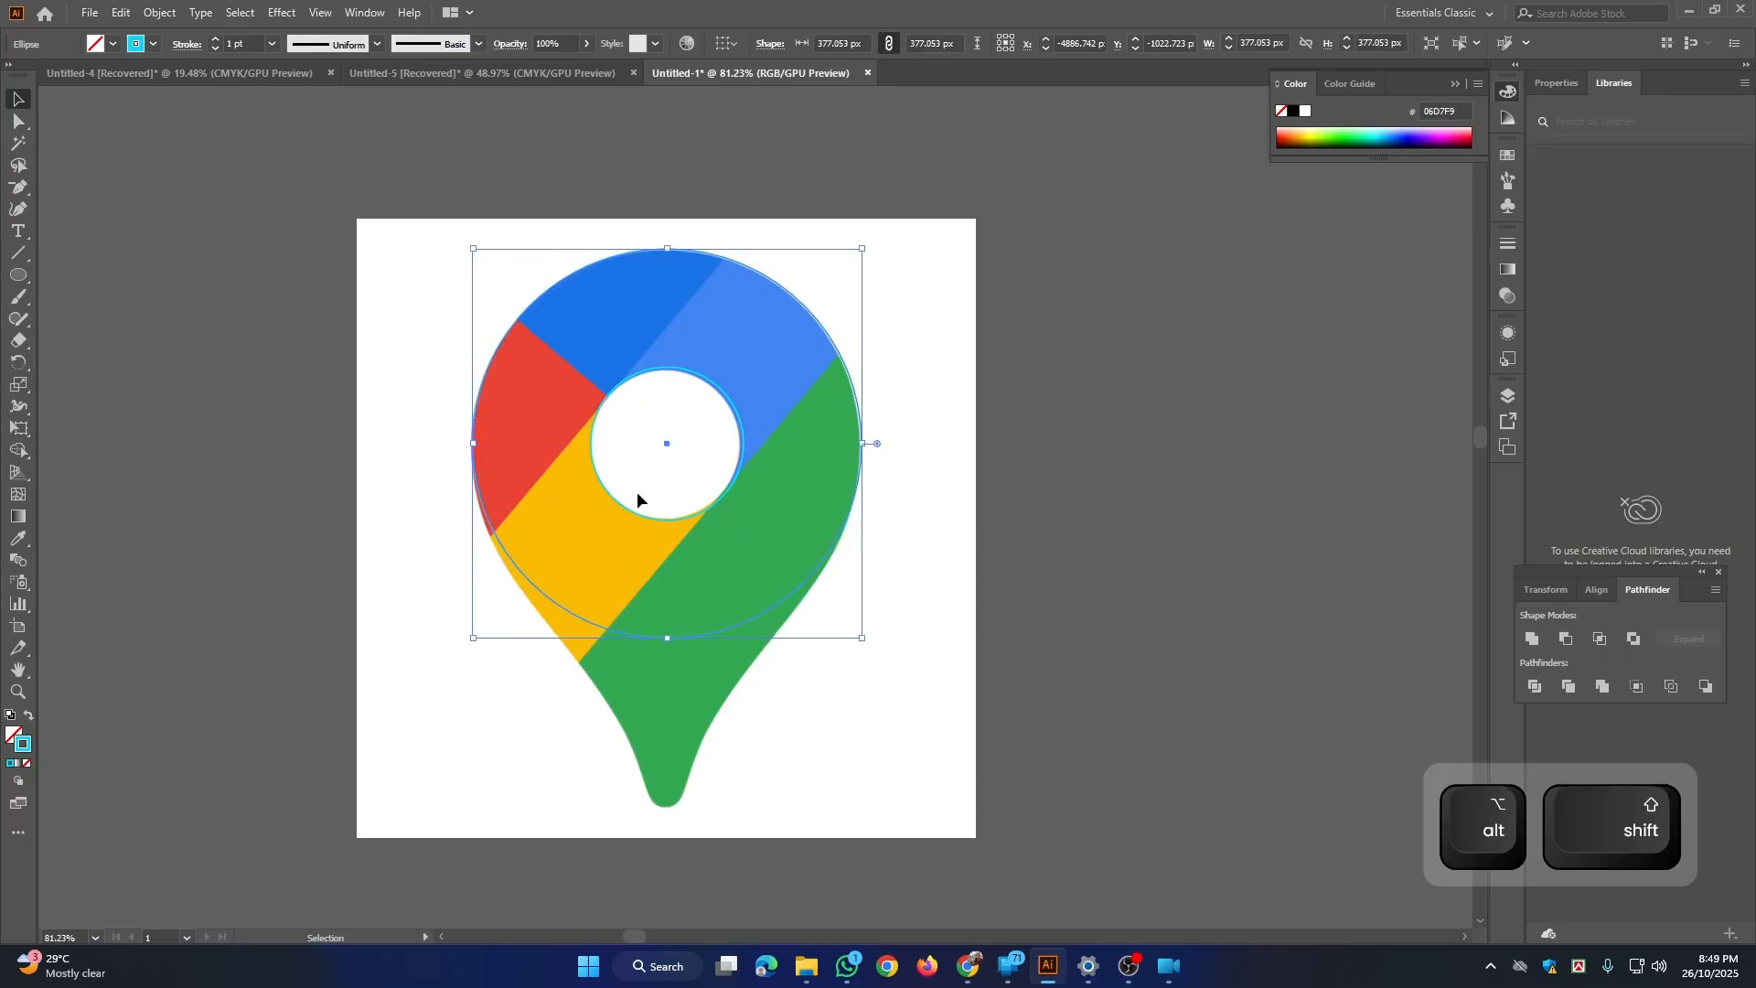
Step: Convert the bottom anchor point of the large circle into a sharp corner
key("space")
left_click_drag(734, 550, 757, 519)
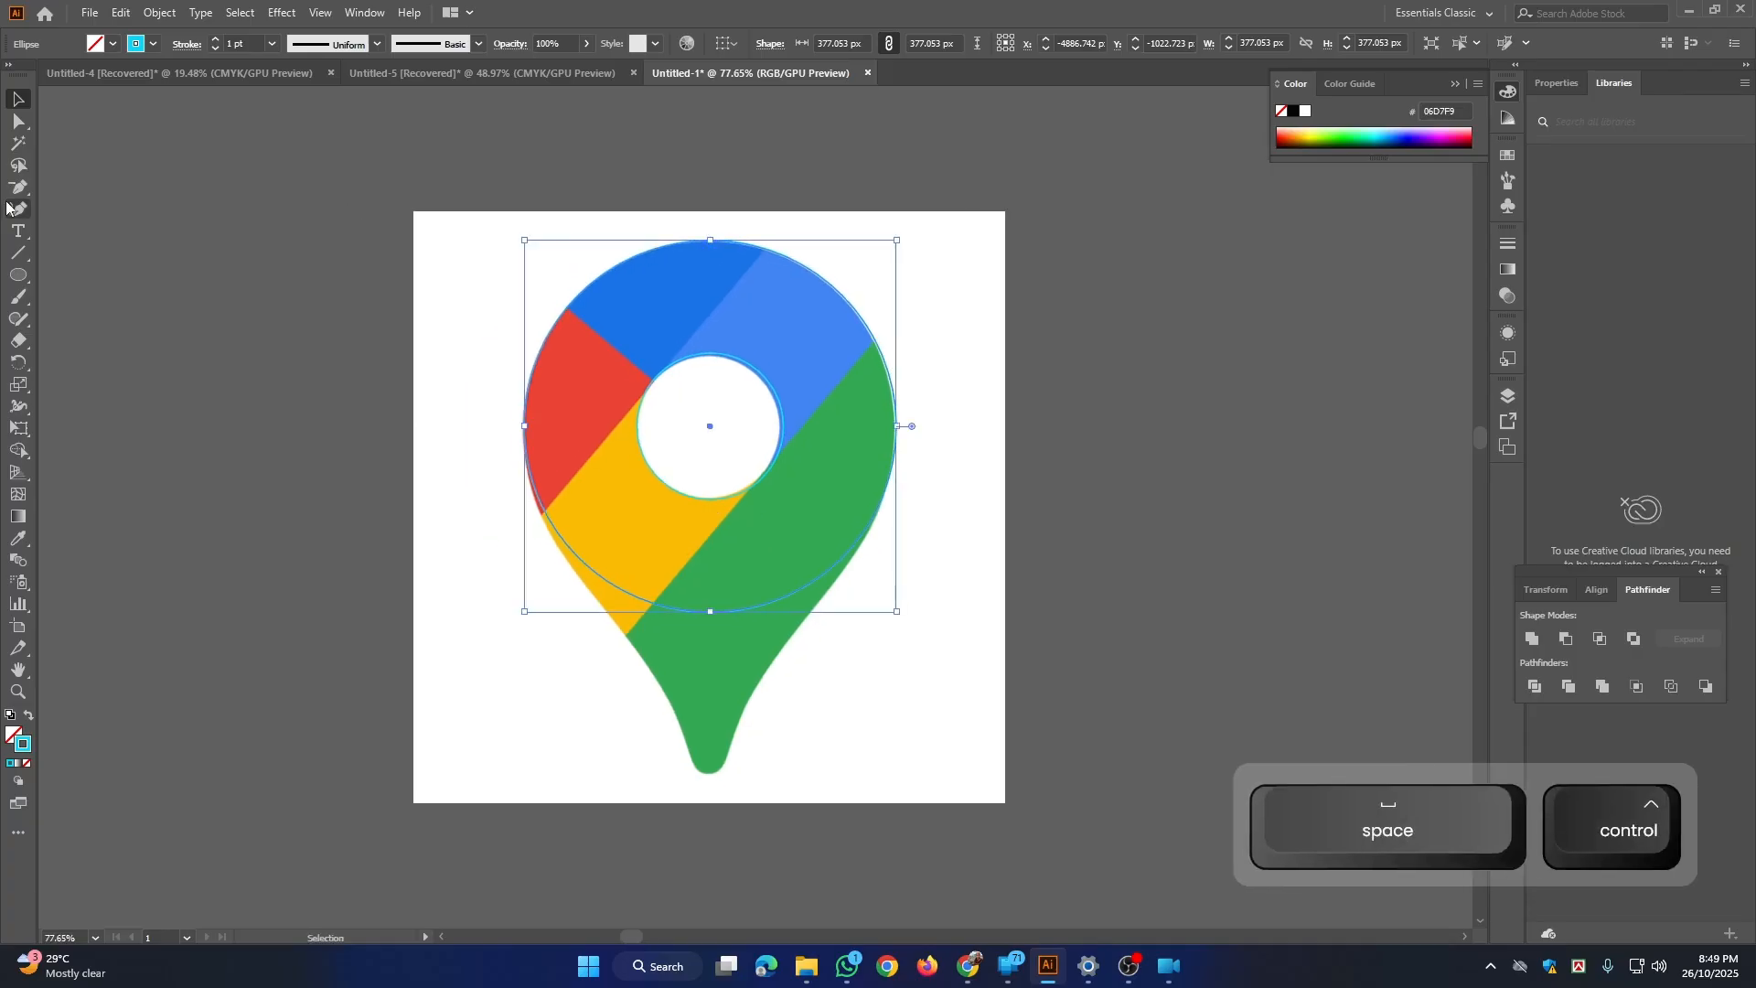
left_click_drag(18, 187, 84, 194)
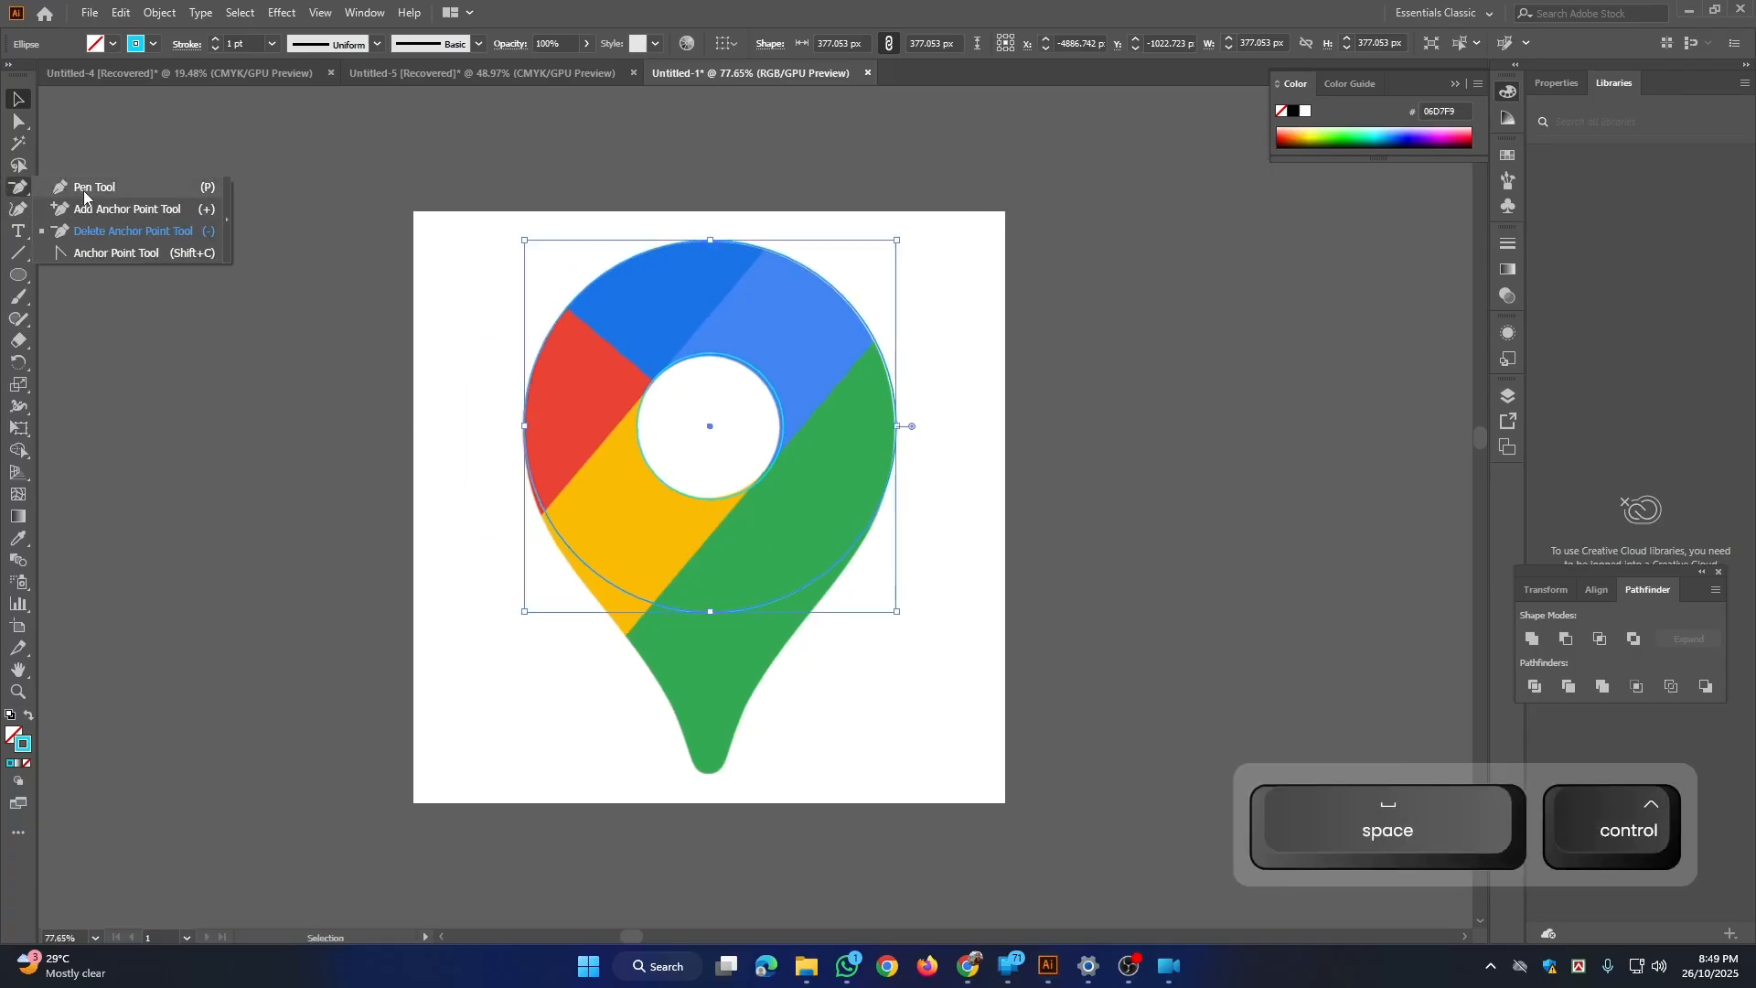
left_click(114, 252)
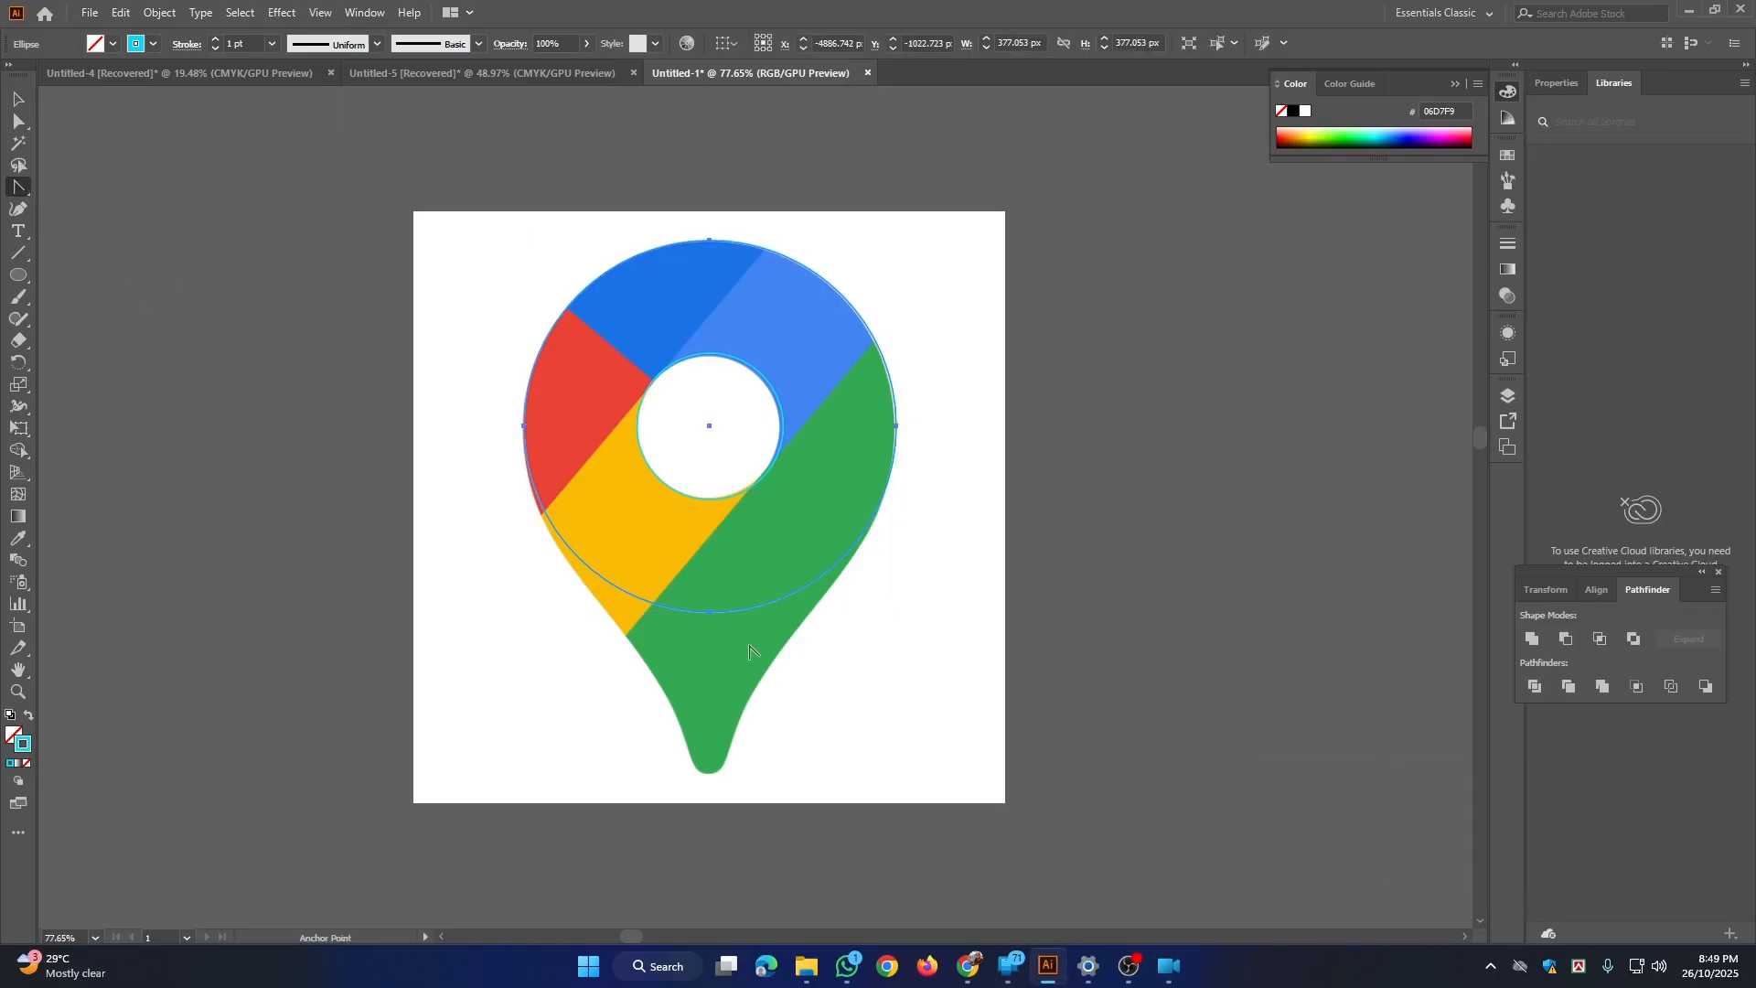
key("ctrl+space")
left_click(710, 618)
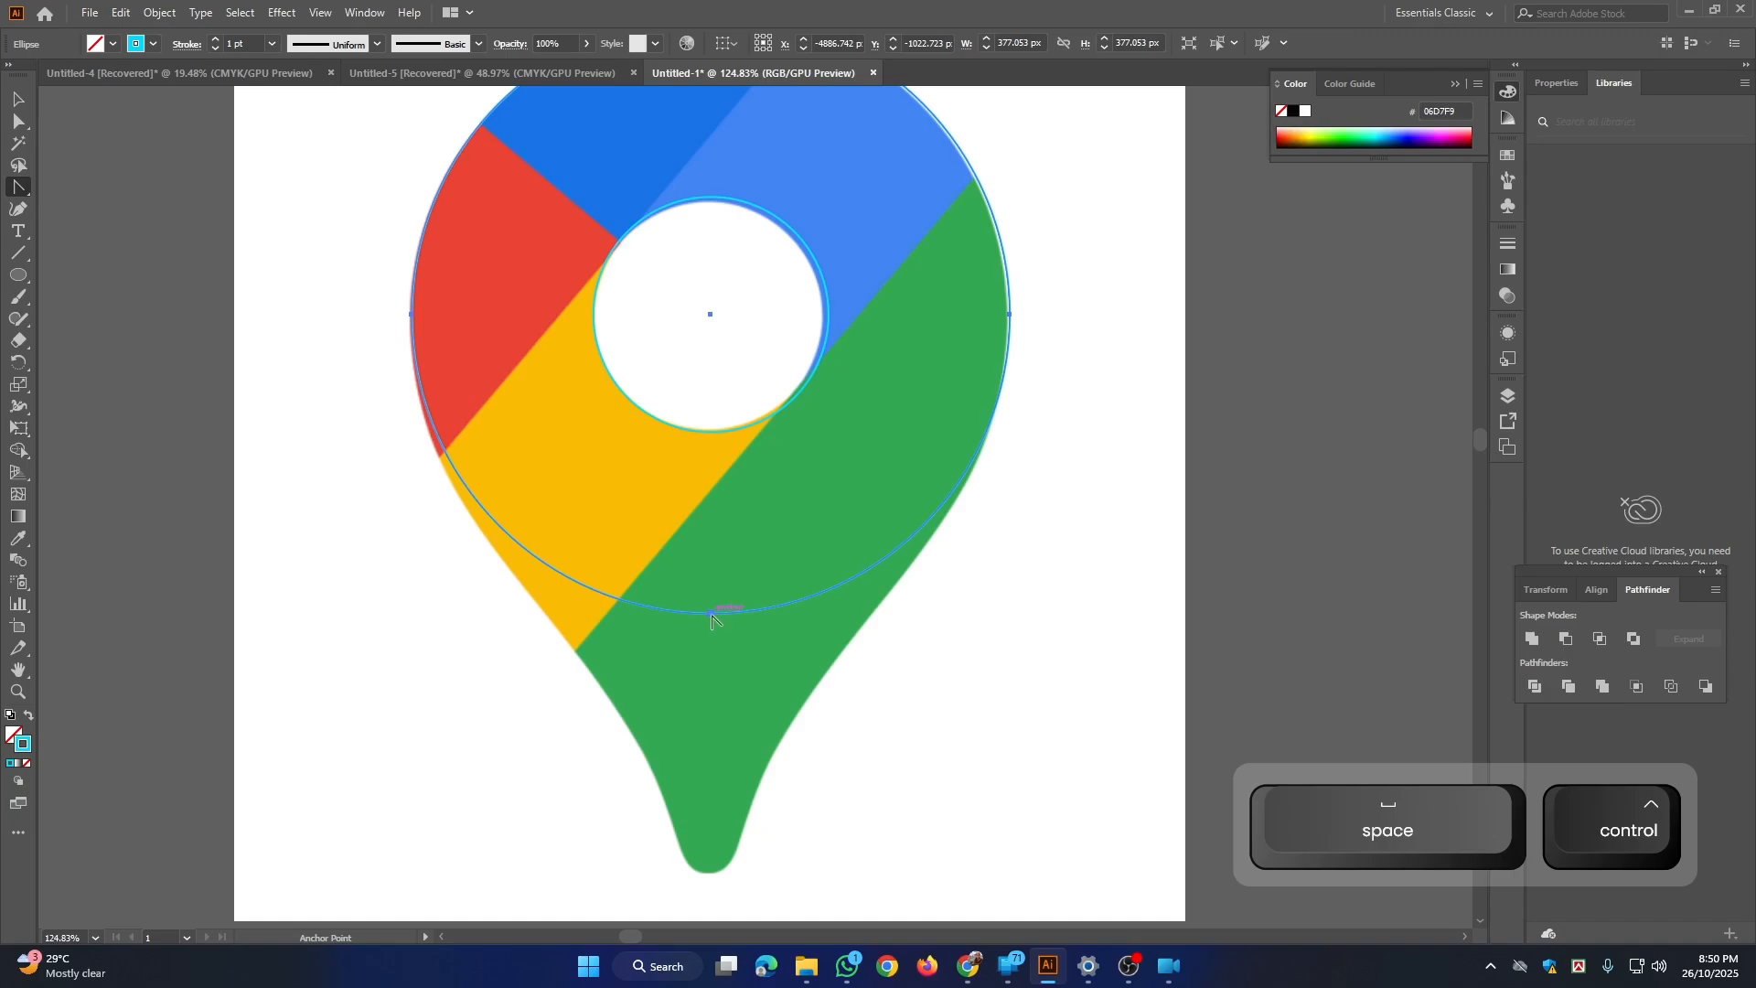
left_click(711, 614)
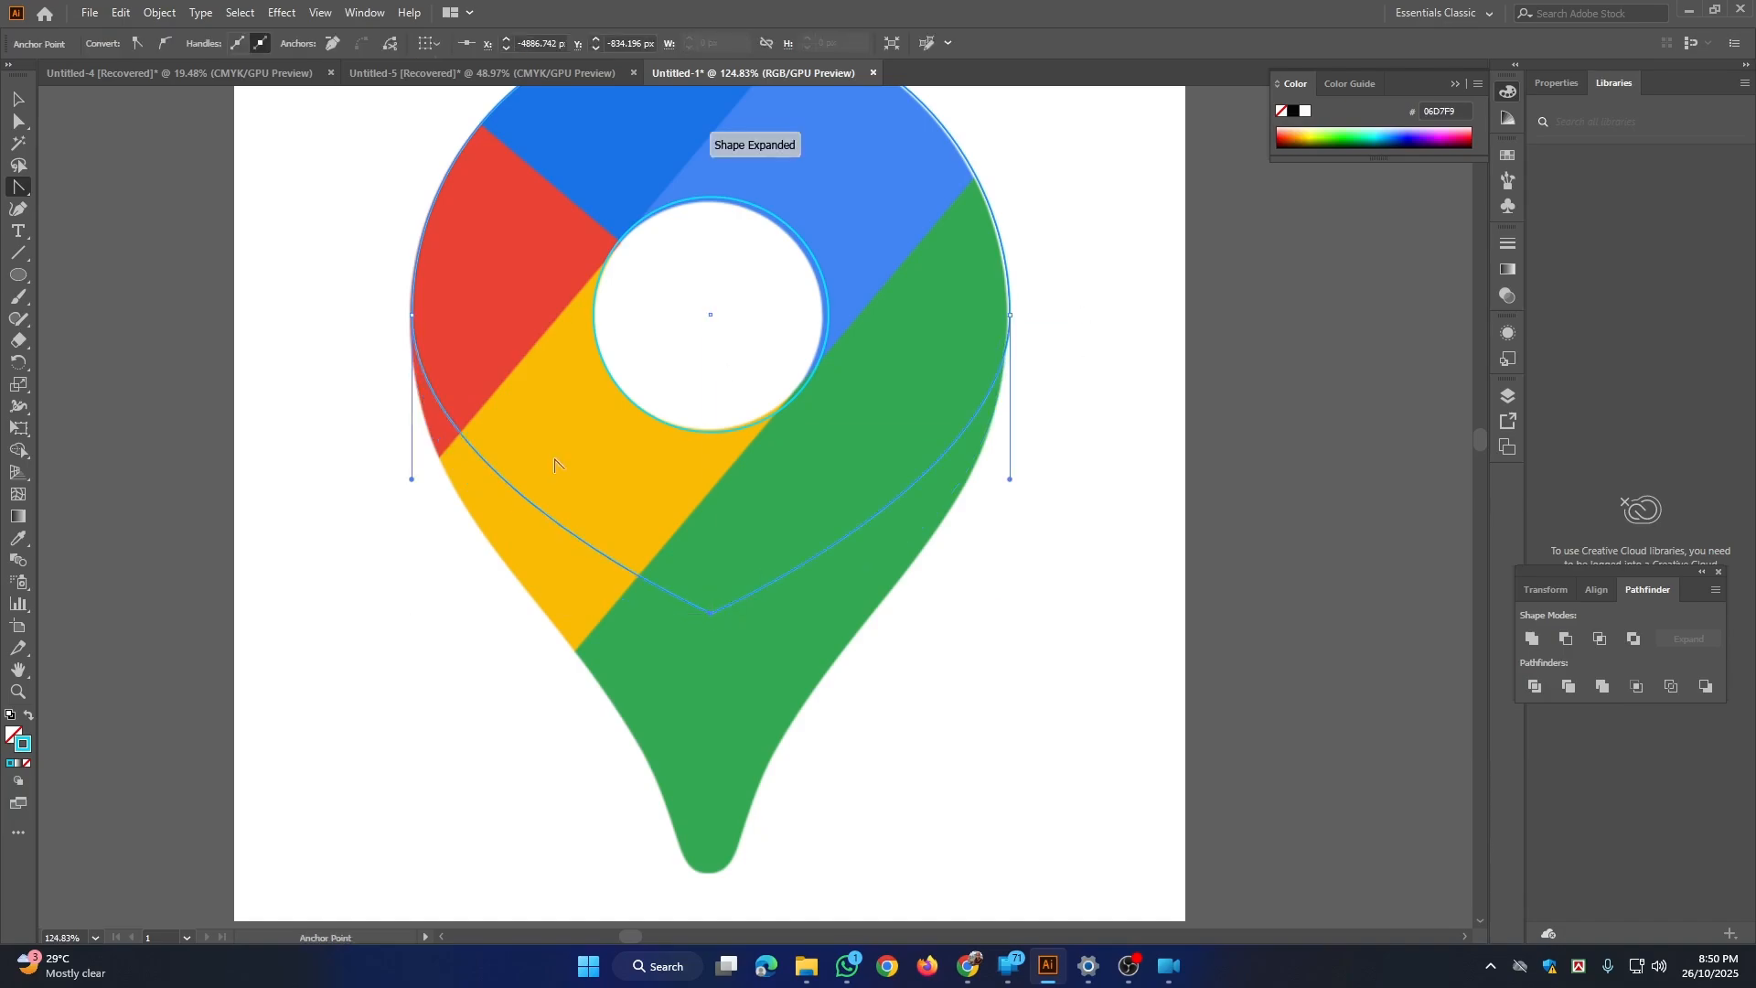
Step: Move the large circle's bottom anchor point straight down about 176 px, just below the pin's tip
key("ctrl+space")
left_click(646, 385, "alt")
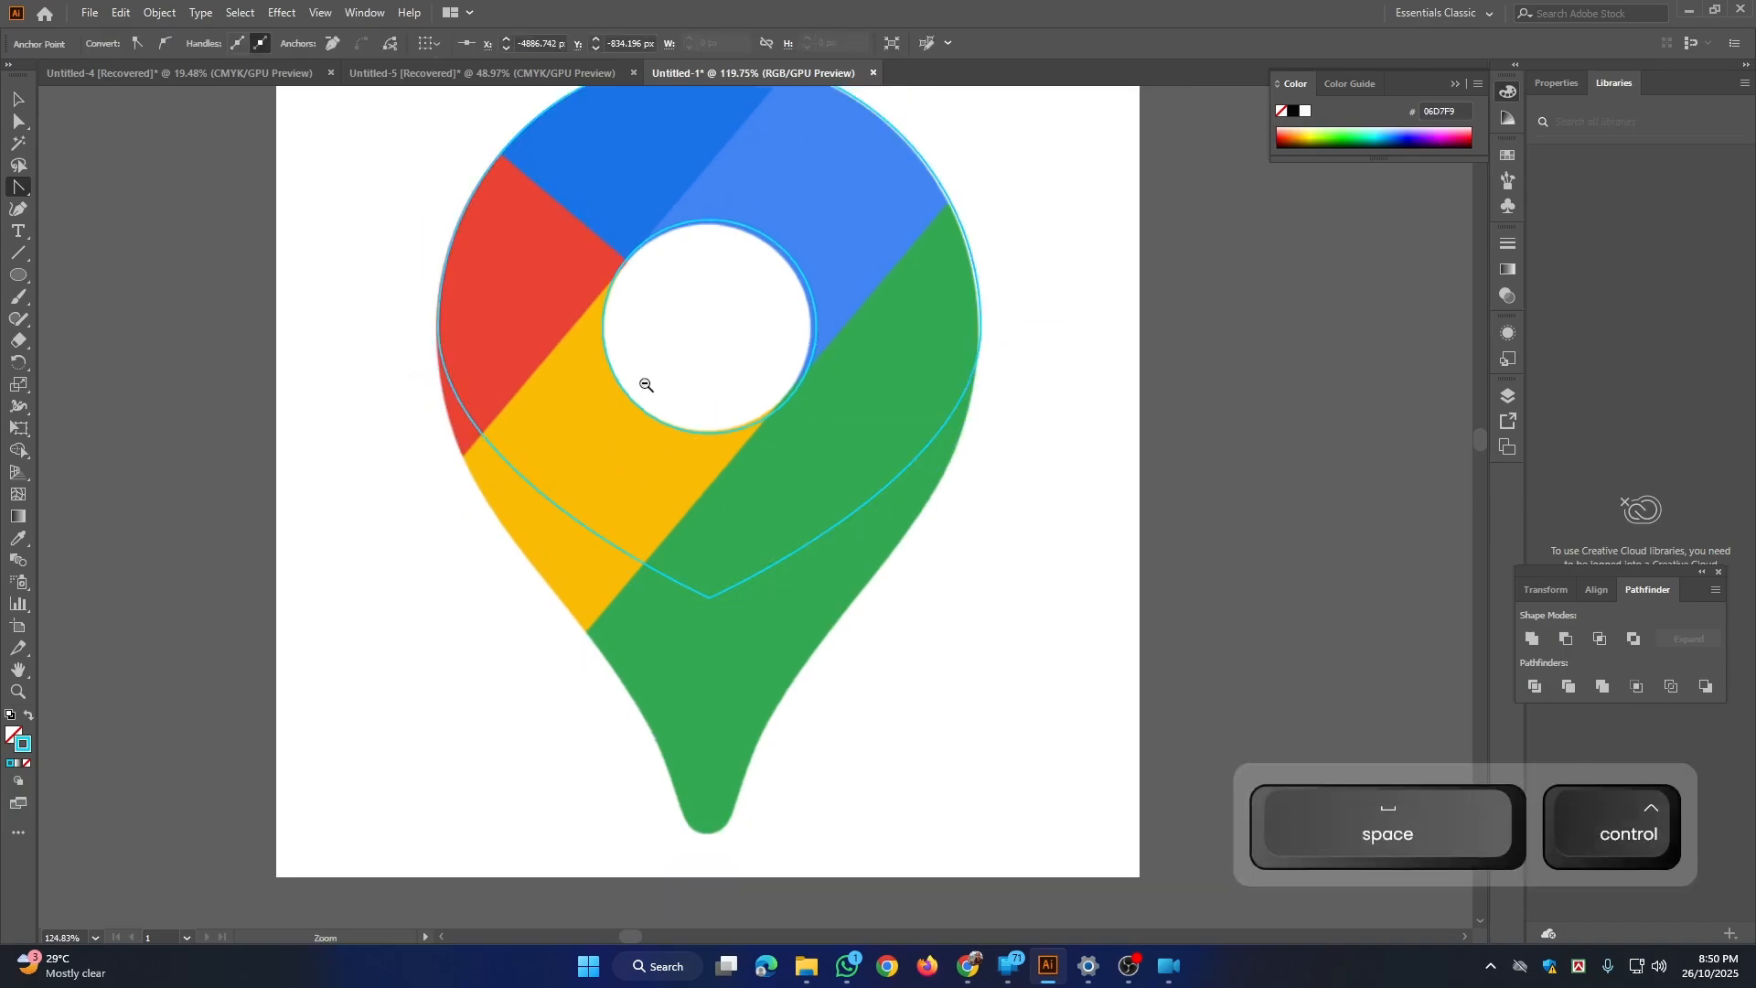
left_click(646, 385, "alt")
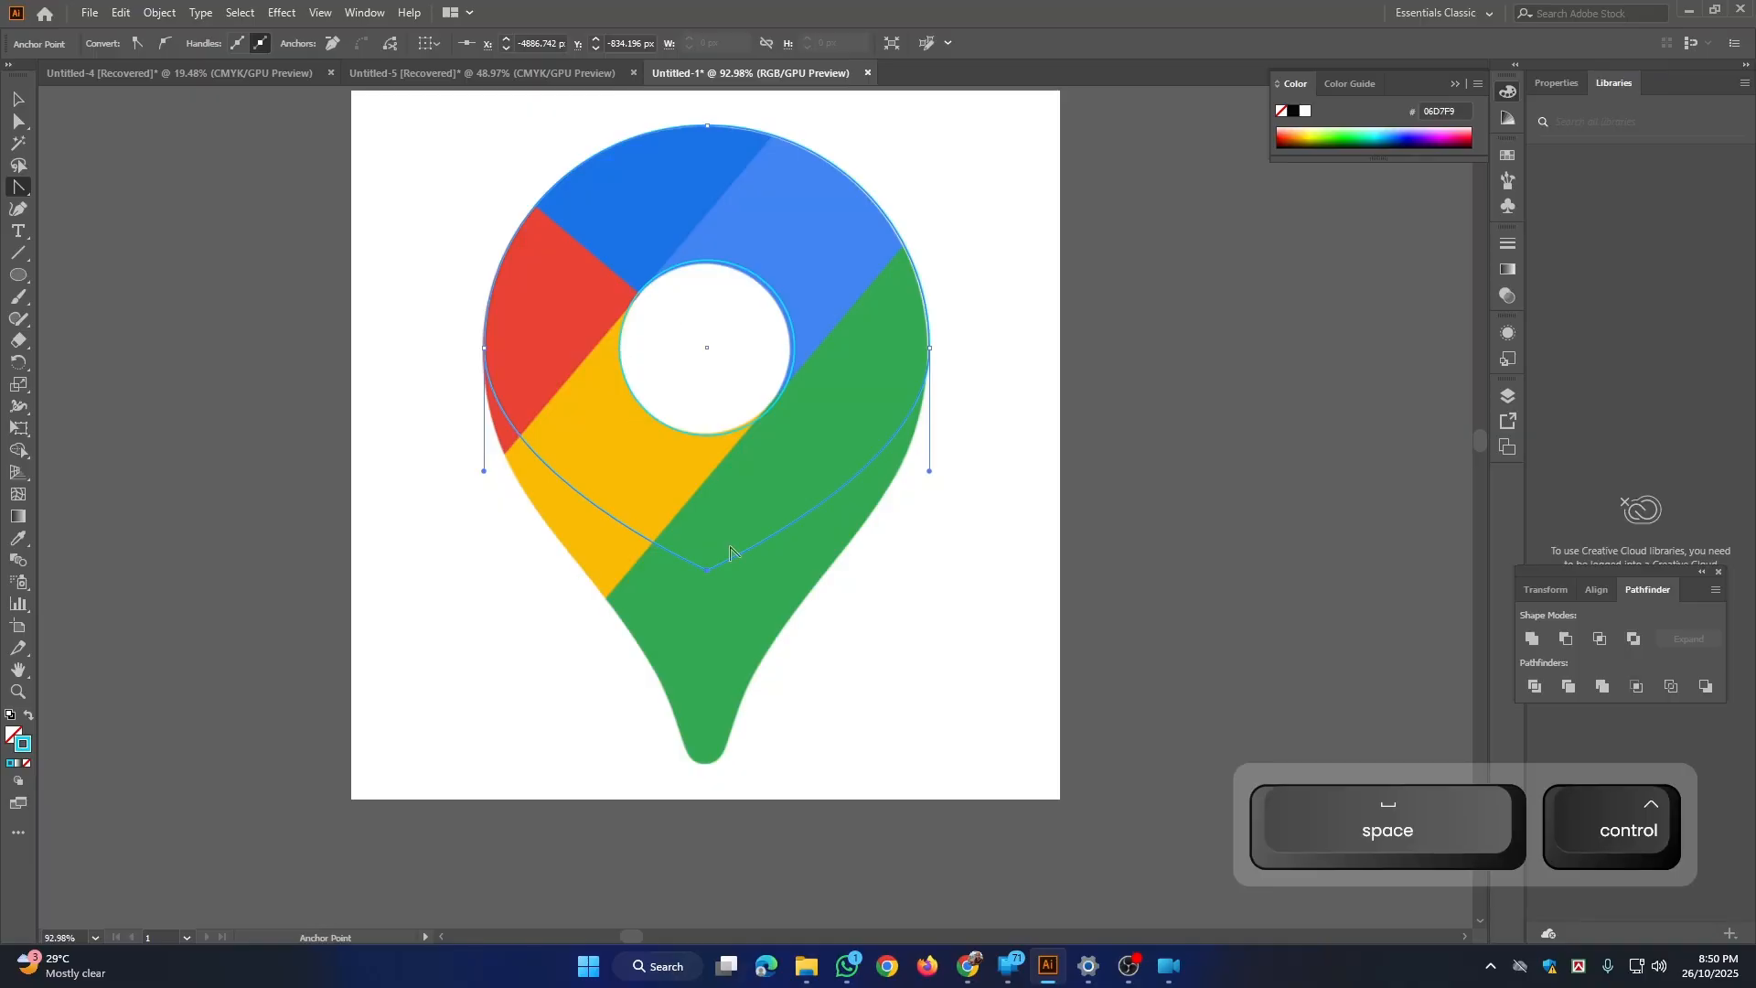
left_click(732, 382, "alt")
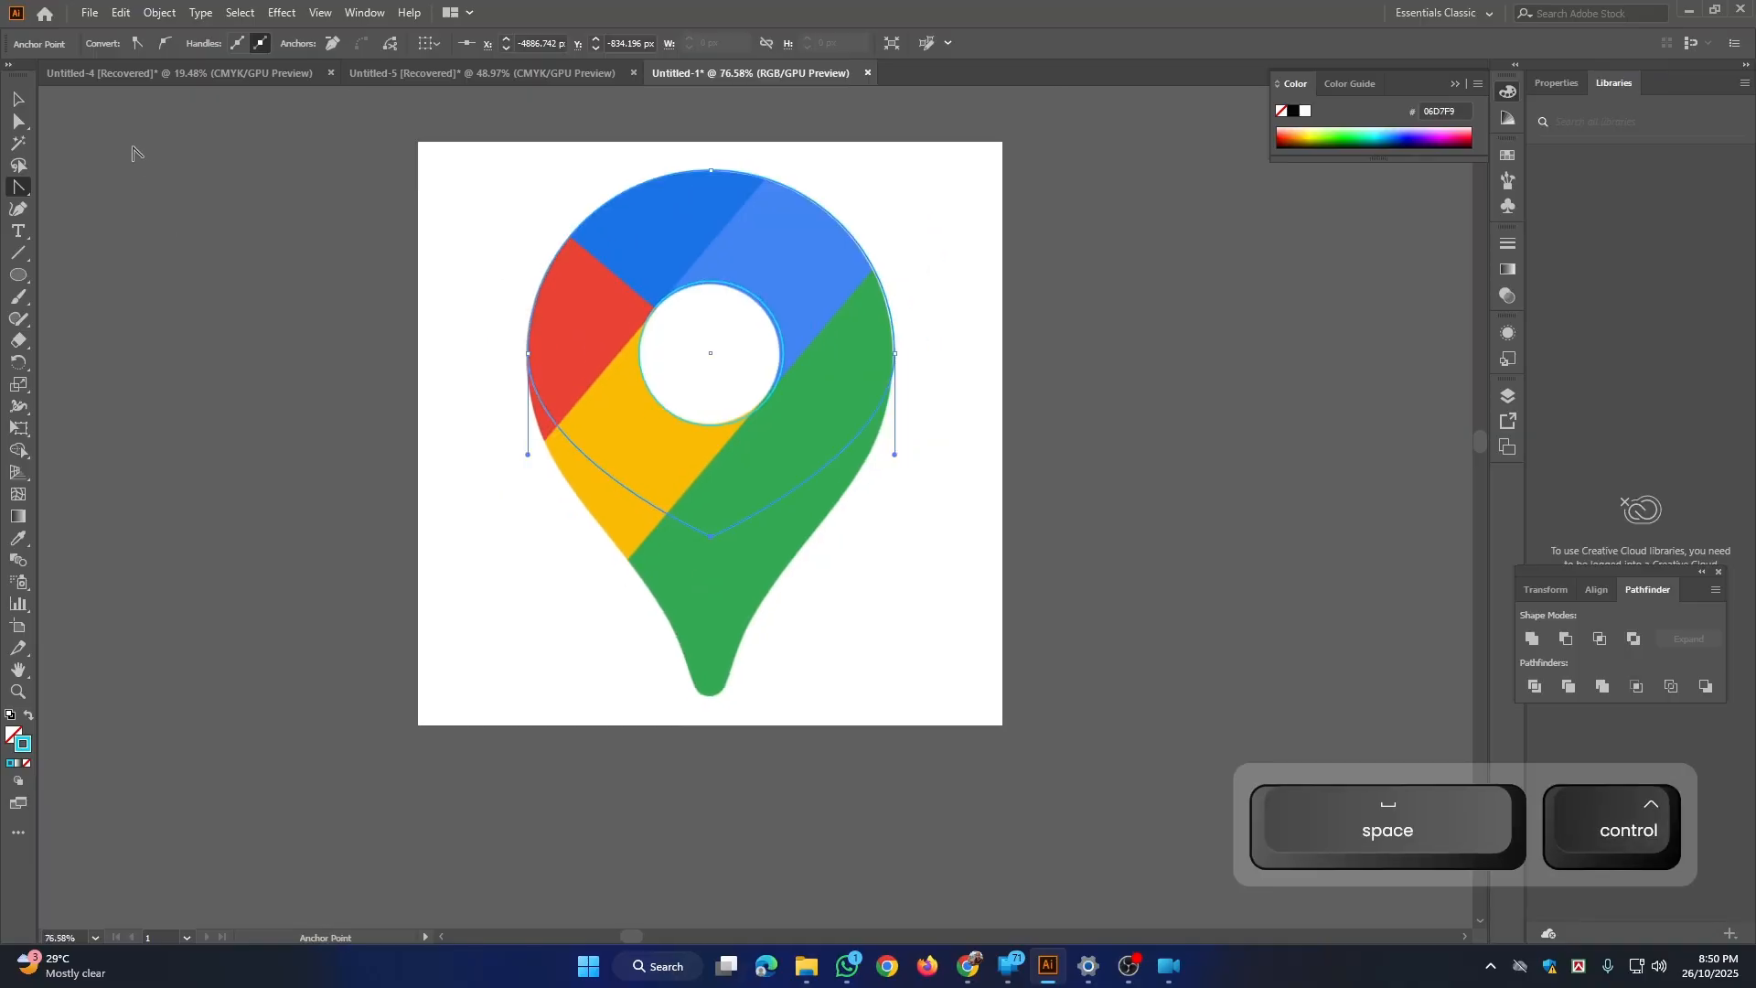
left_click(18, 120)
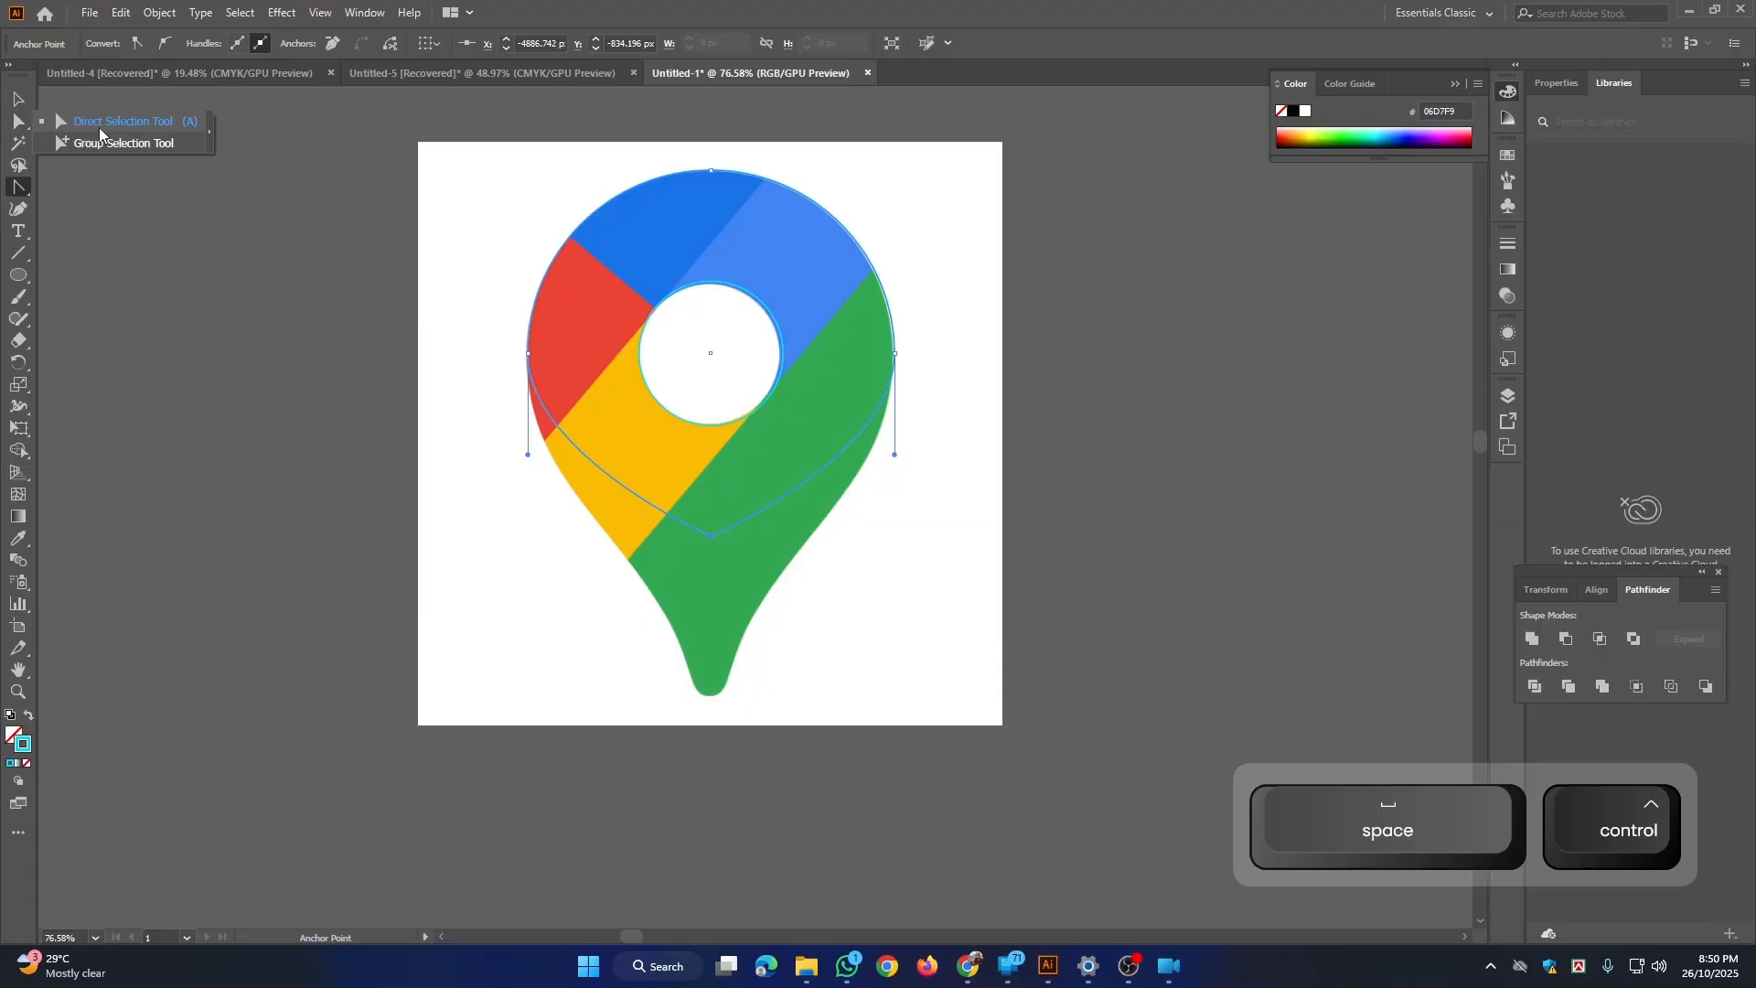
left_click(98, 128)
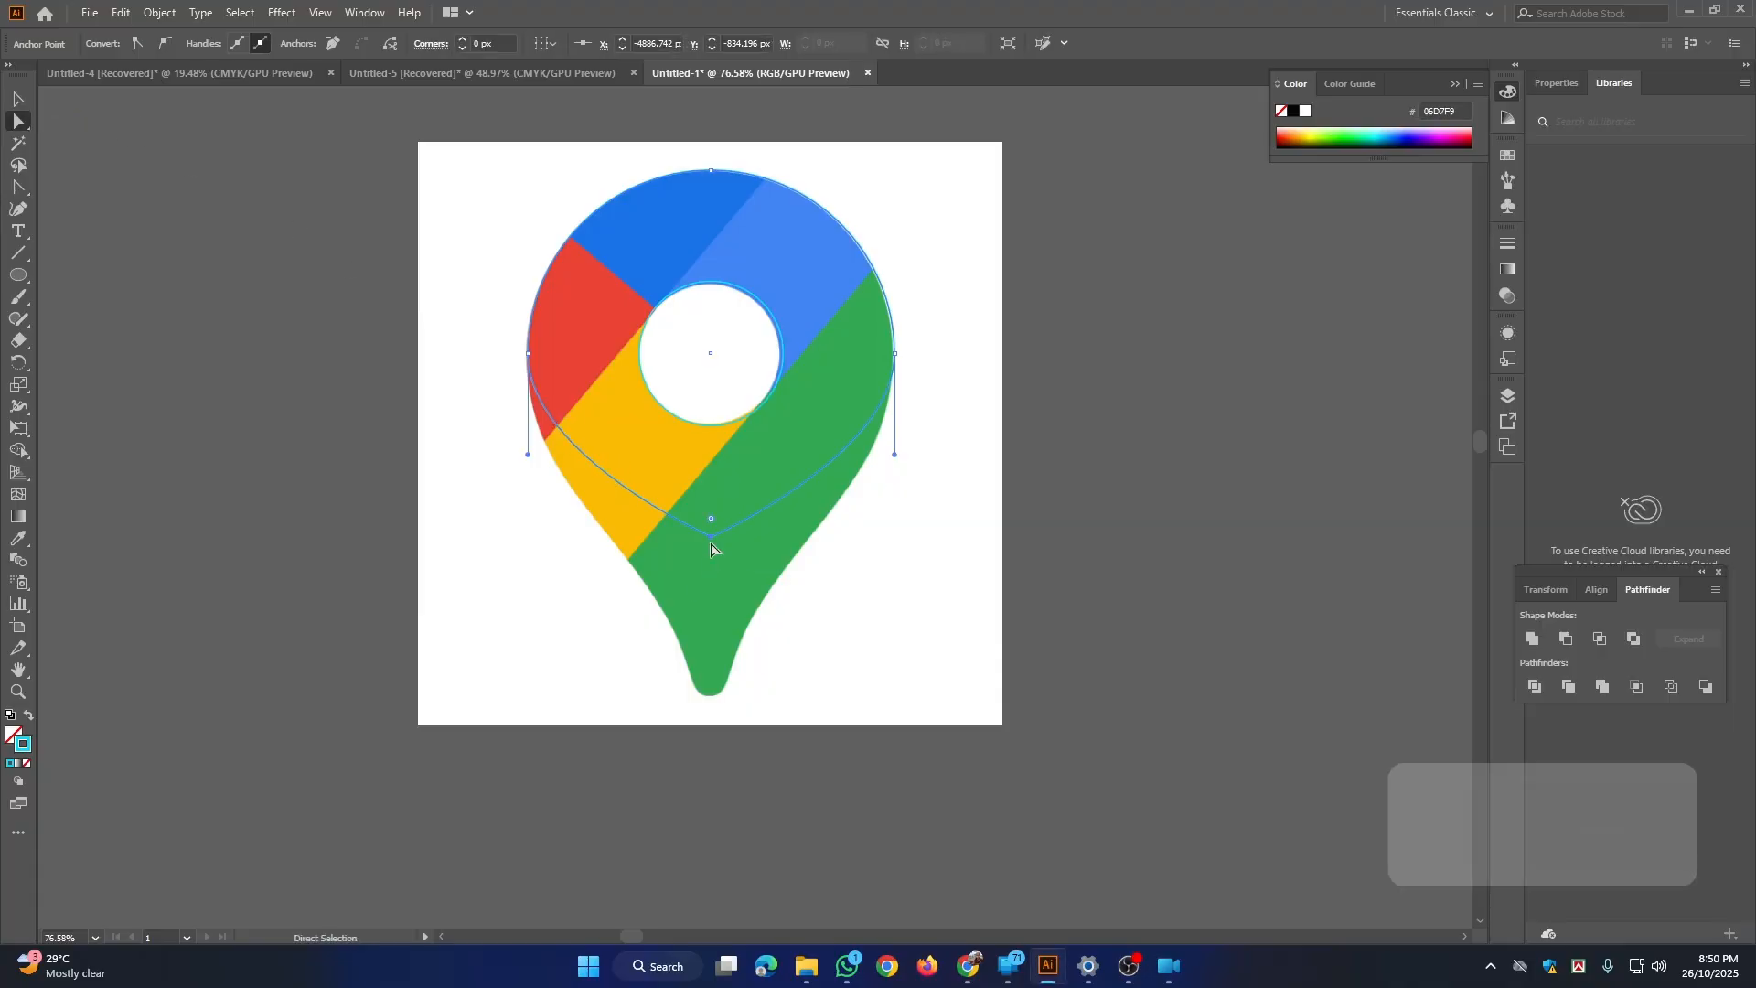
left_click_drag(713, 549, 718, 708)
key("shift")
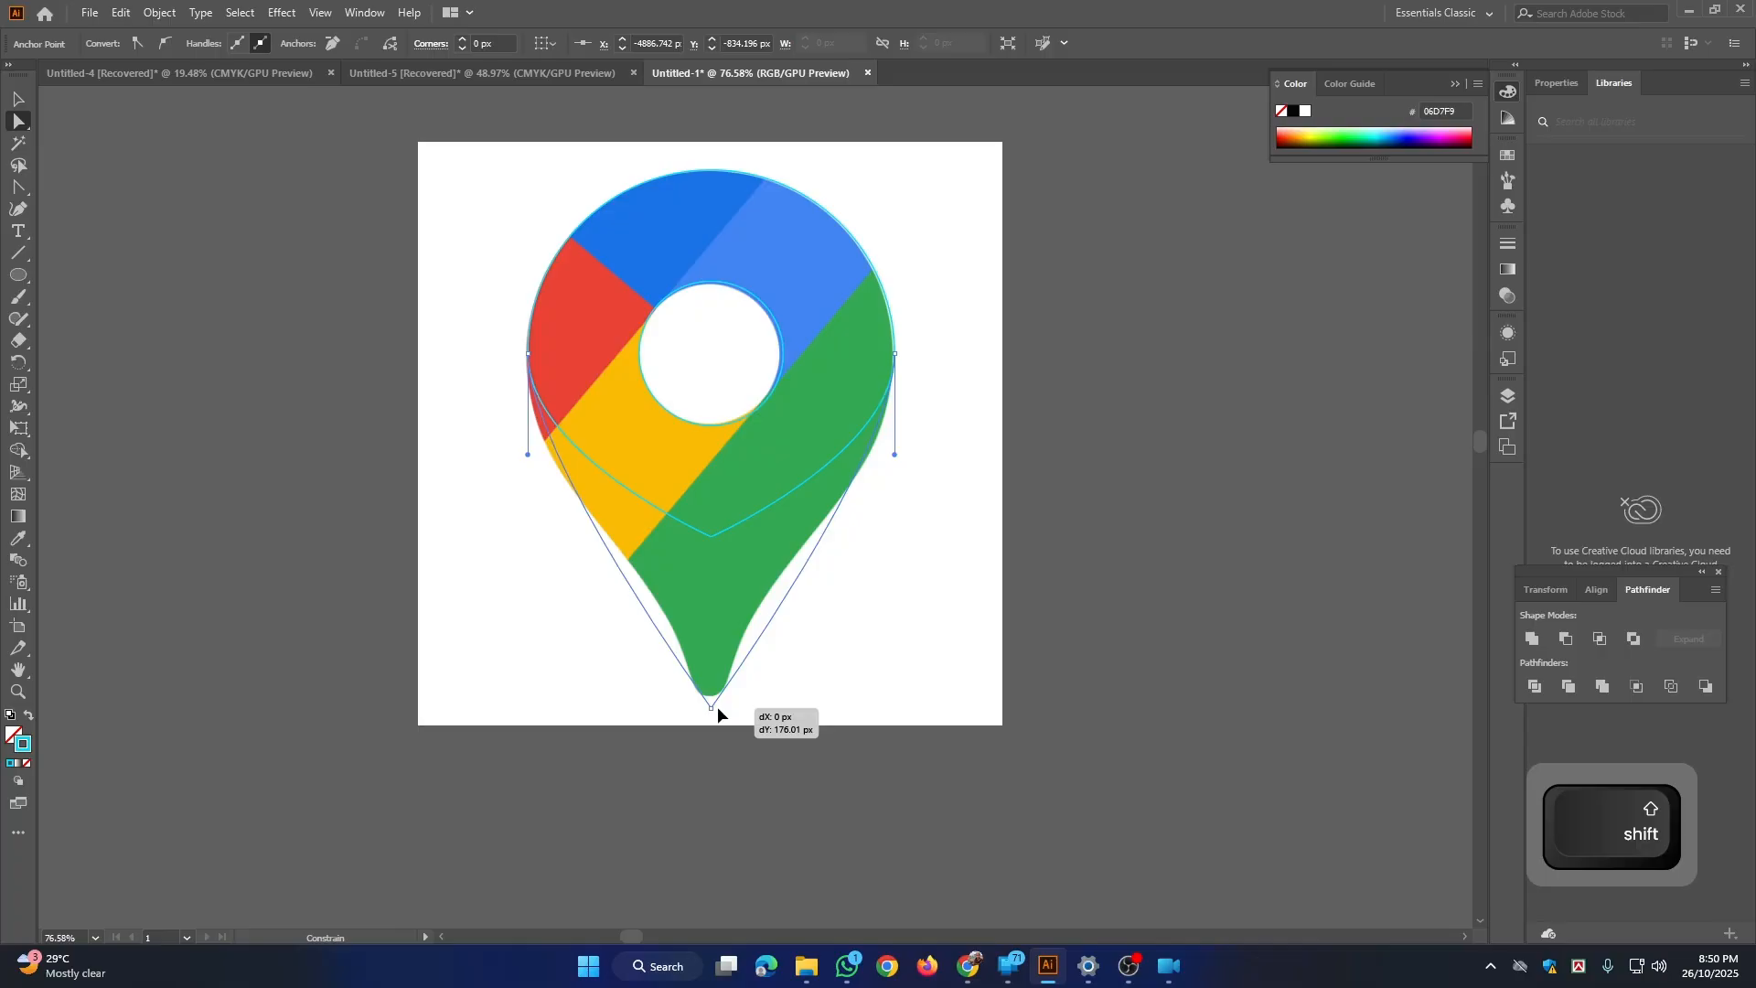
left_click_drag(718, 715, 717, 716)
Step: Round the outline's bottom corner to a radius of about 20.5 px to fit the pin's rounded tip
left_click_drag(717, 716, 825, 878)
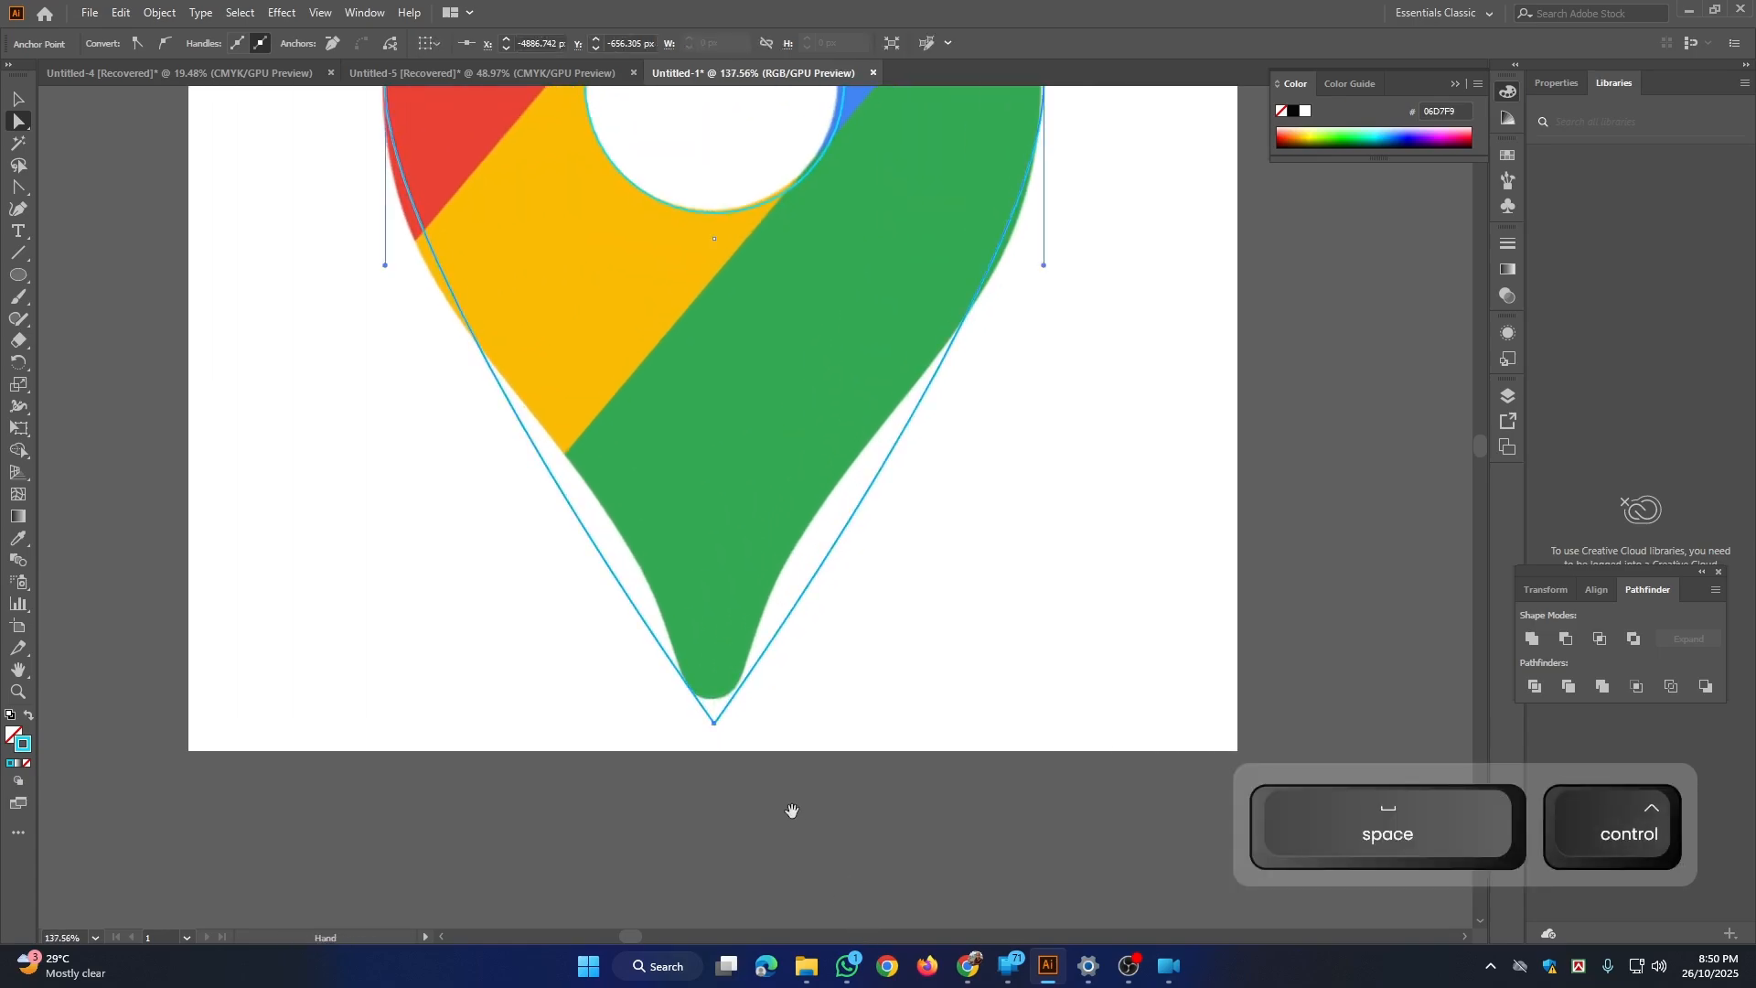
left_click_drag(697, 678, 787, 883)
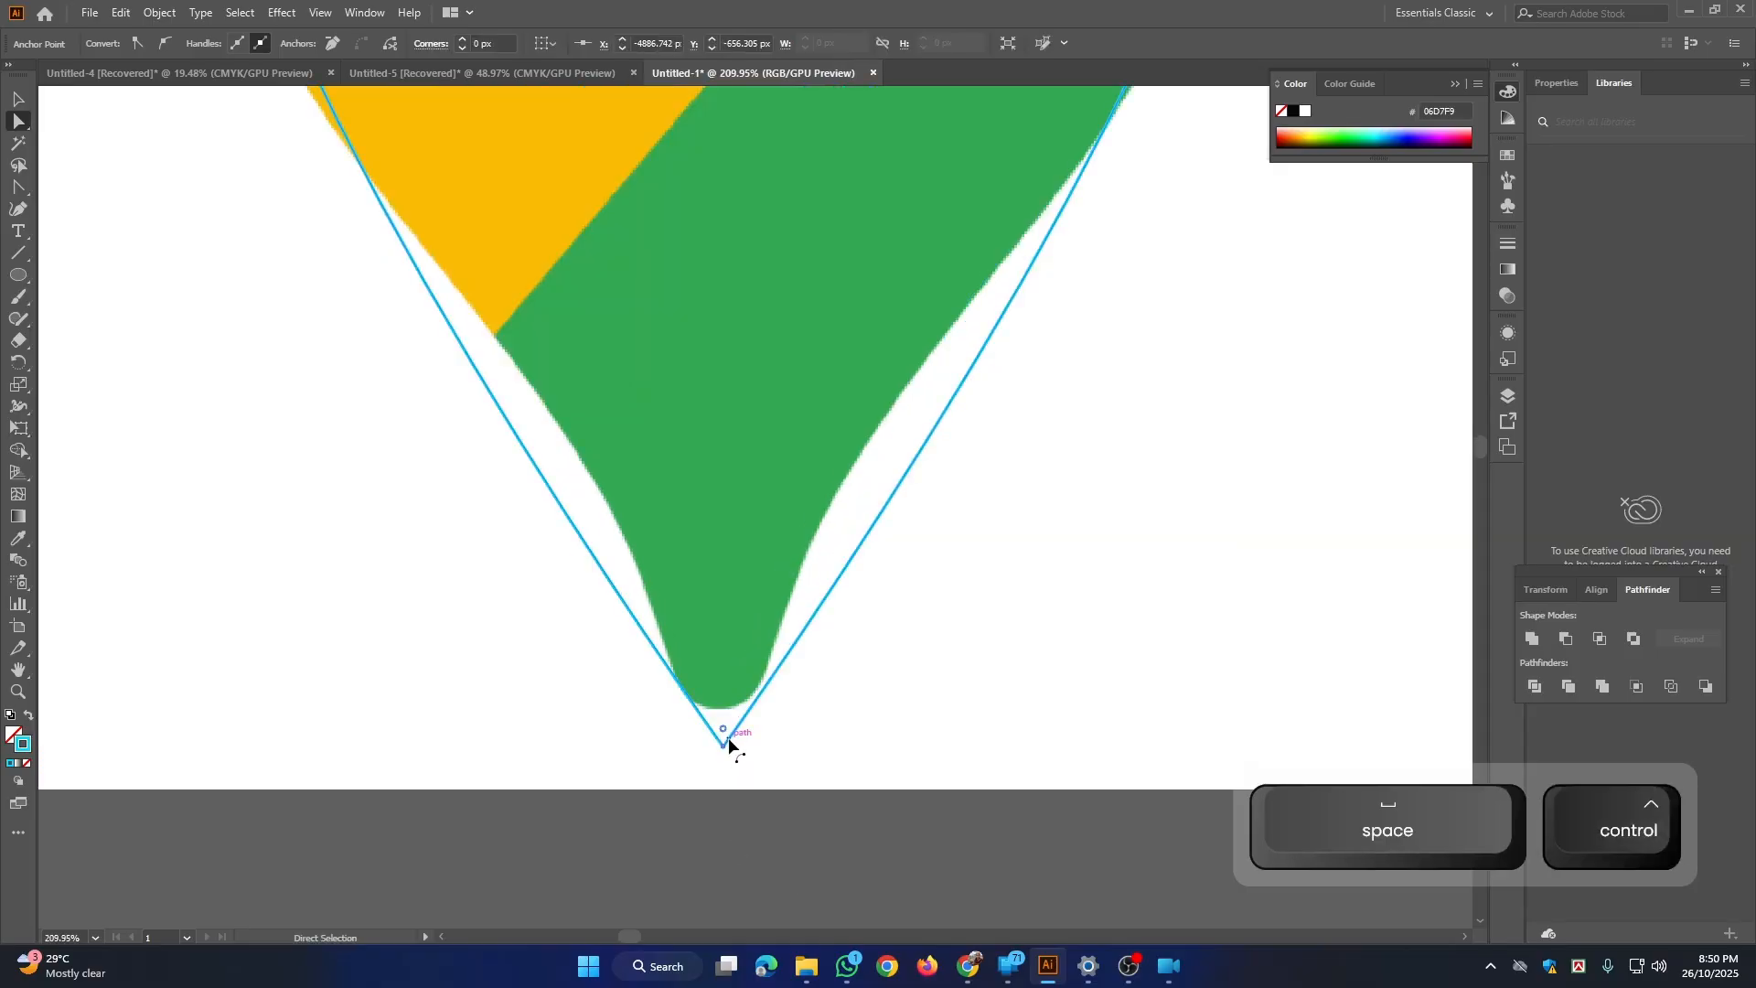
left_click_drag(725, 732, 655, 504)
Step: Add four anchor points to the outline, two along each lower side, beside the widest part and the narrowing green neck
key("ctrl+space")
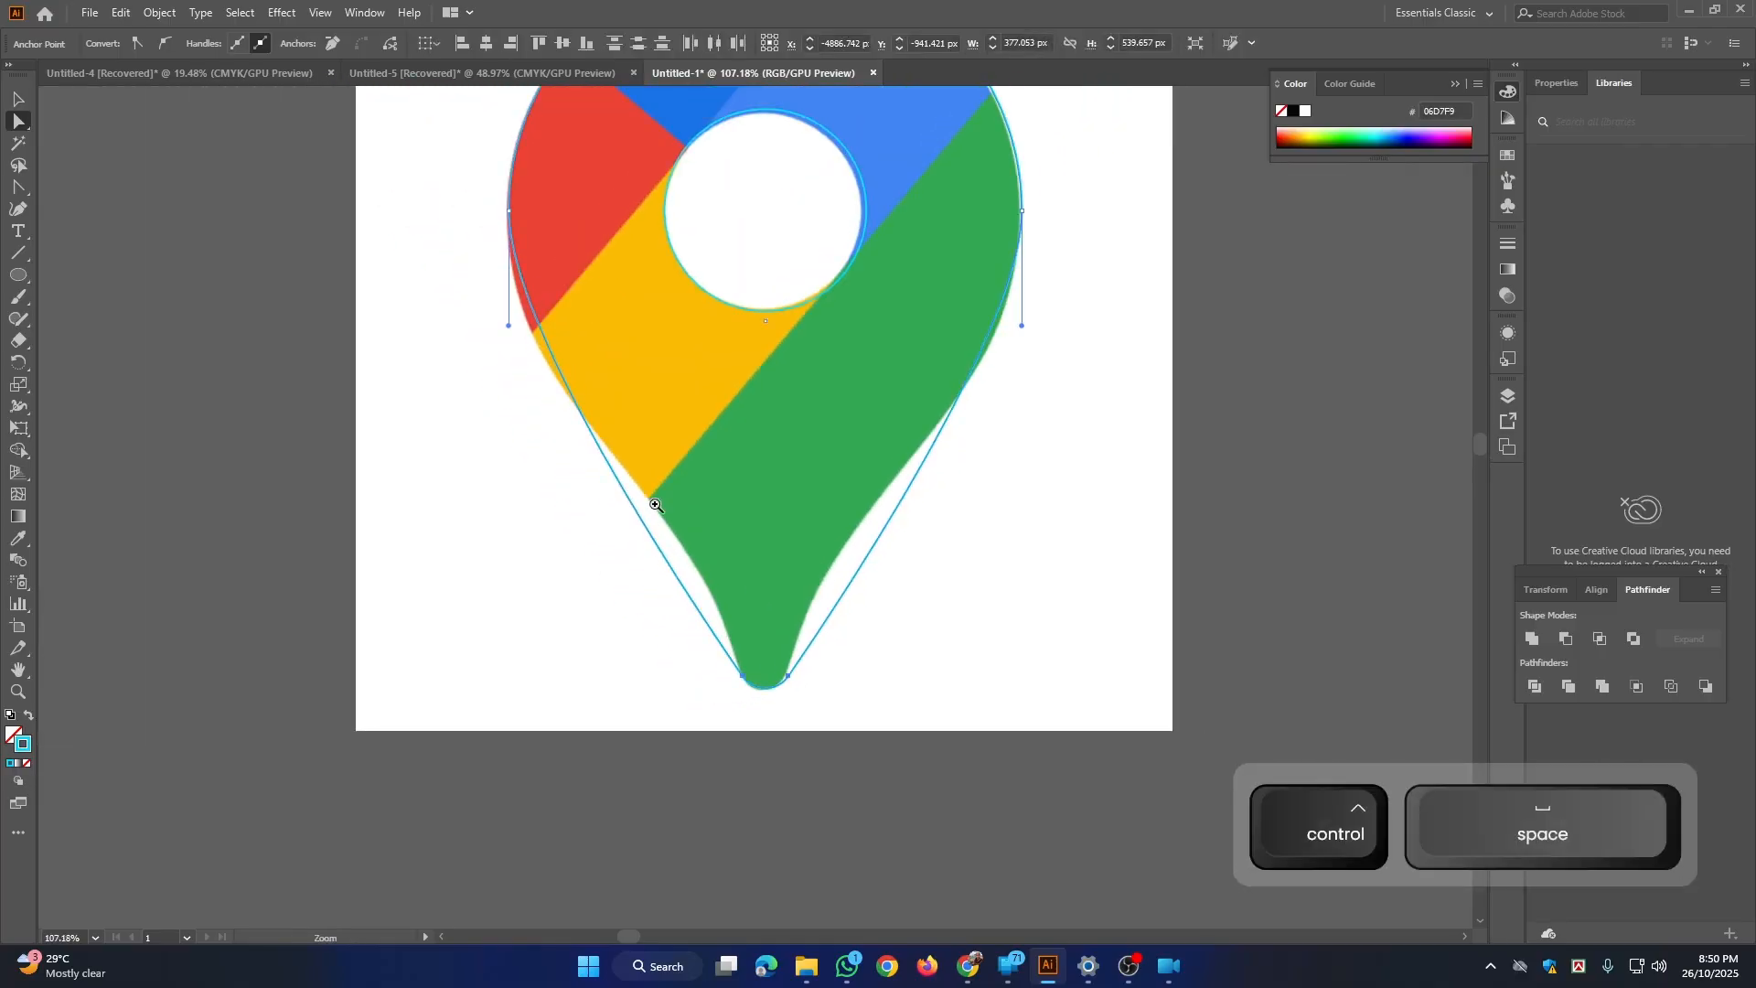
left_click_drag(786, 463, 789, 550)
key("ctrl+space")
left_click_drag(710, 494, 694, 535)
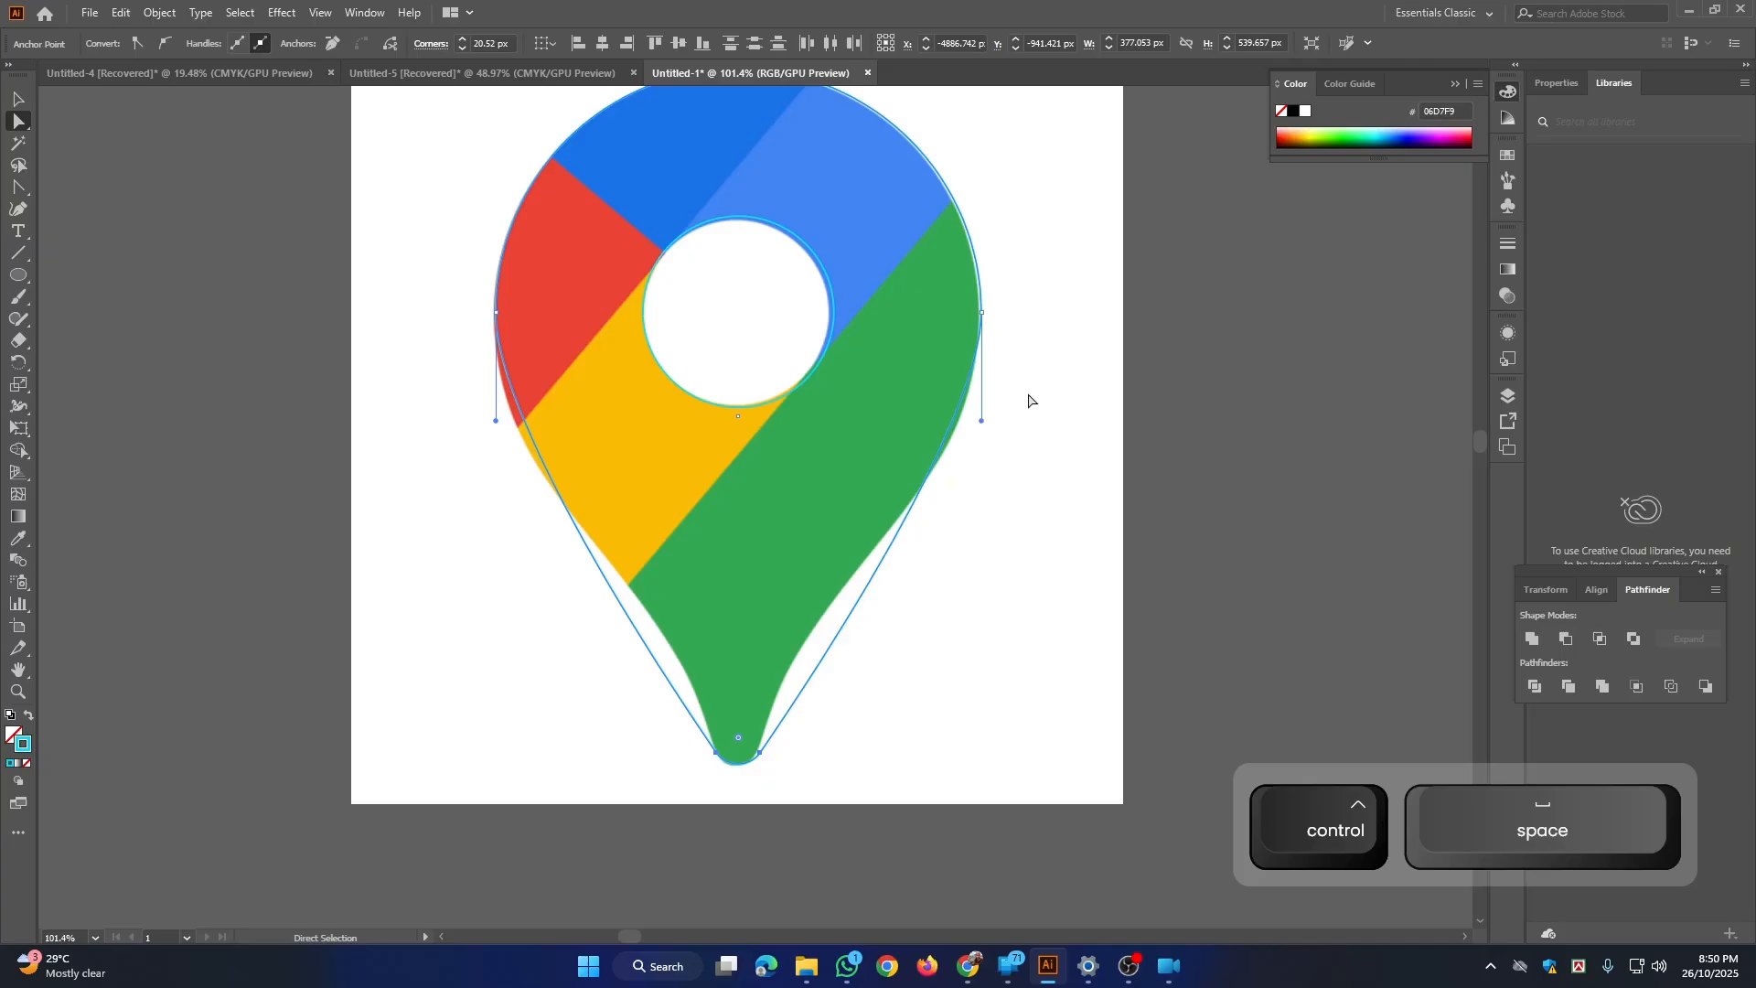
key("ctrl+space")
left_click_drag(768, 376, 747, 378)
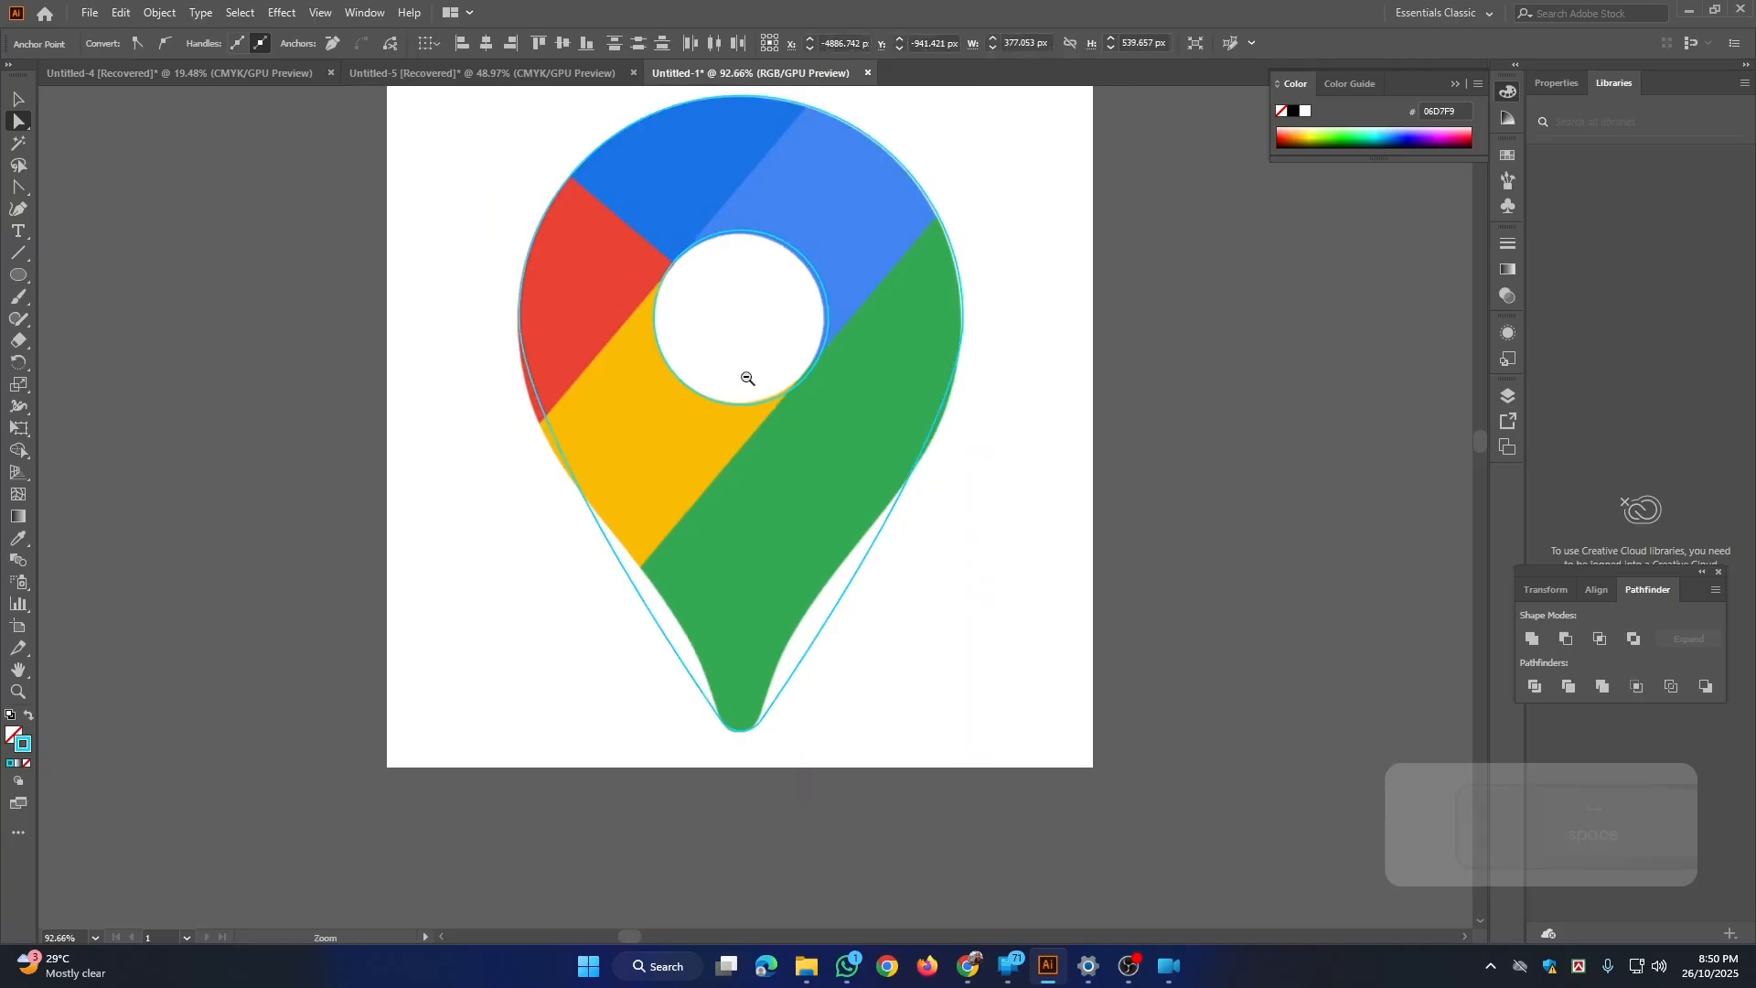
left_click_drag(619, 431, 643, 475)
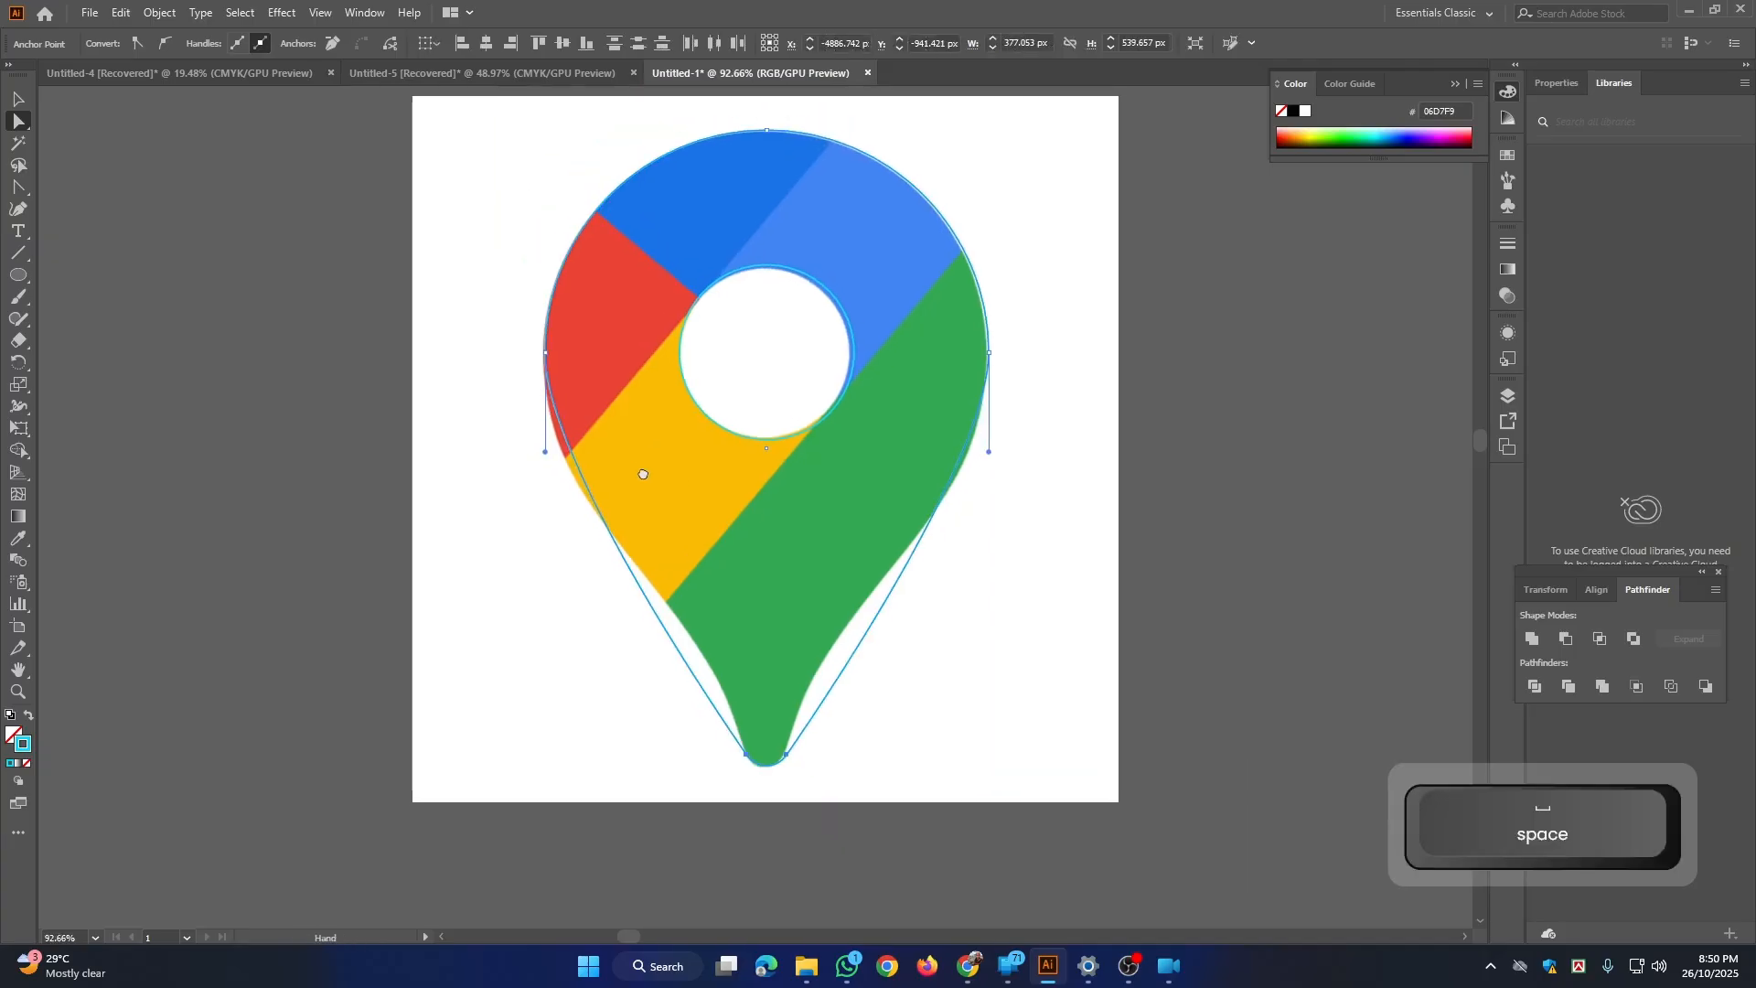
left_click(20, 188)
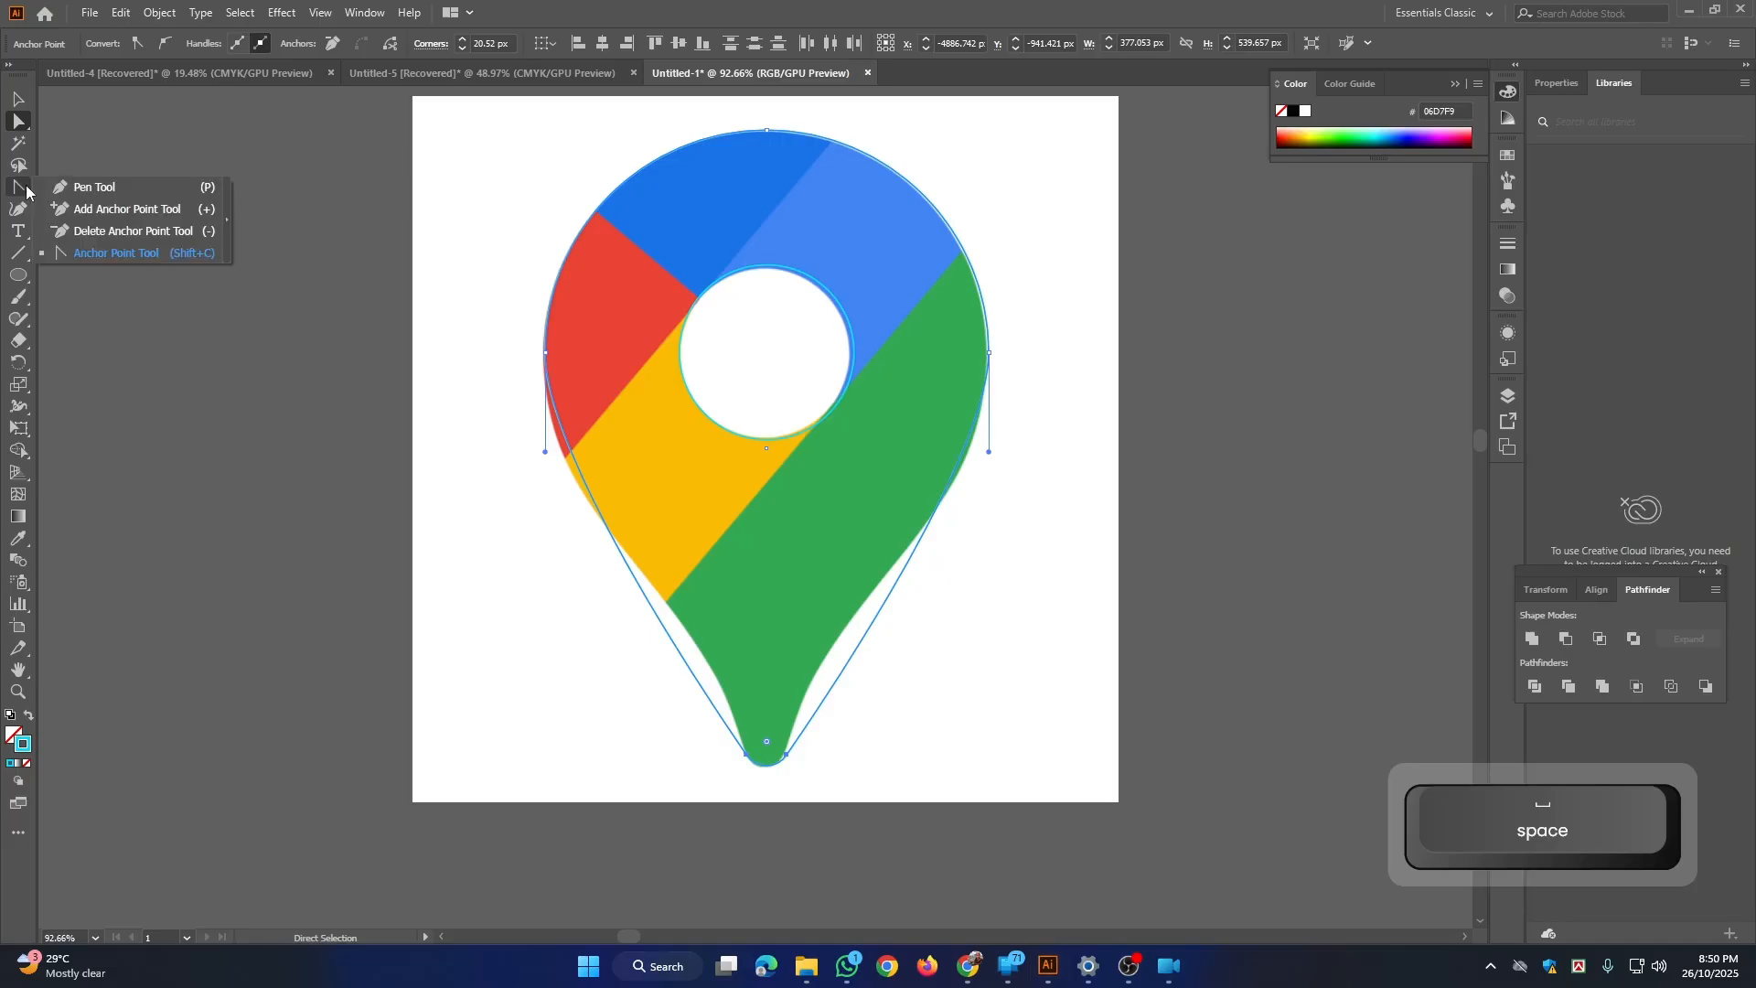
left_click(122, 210)
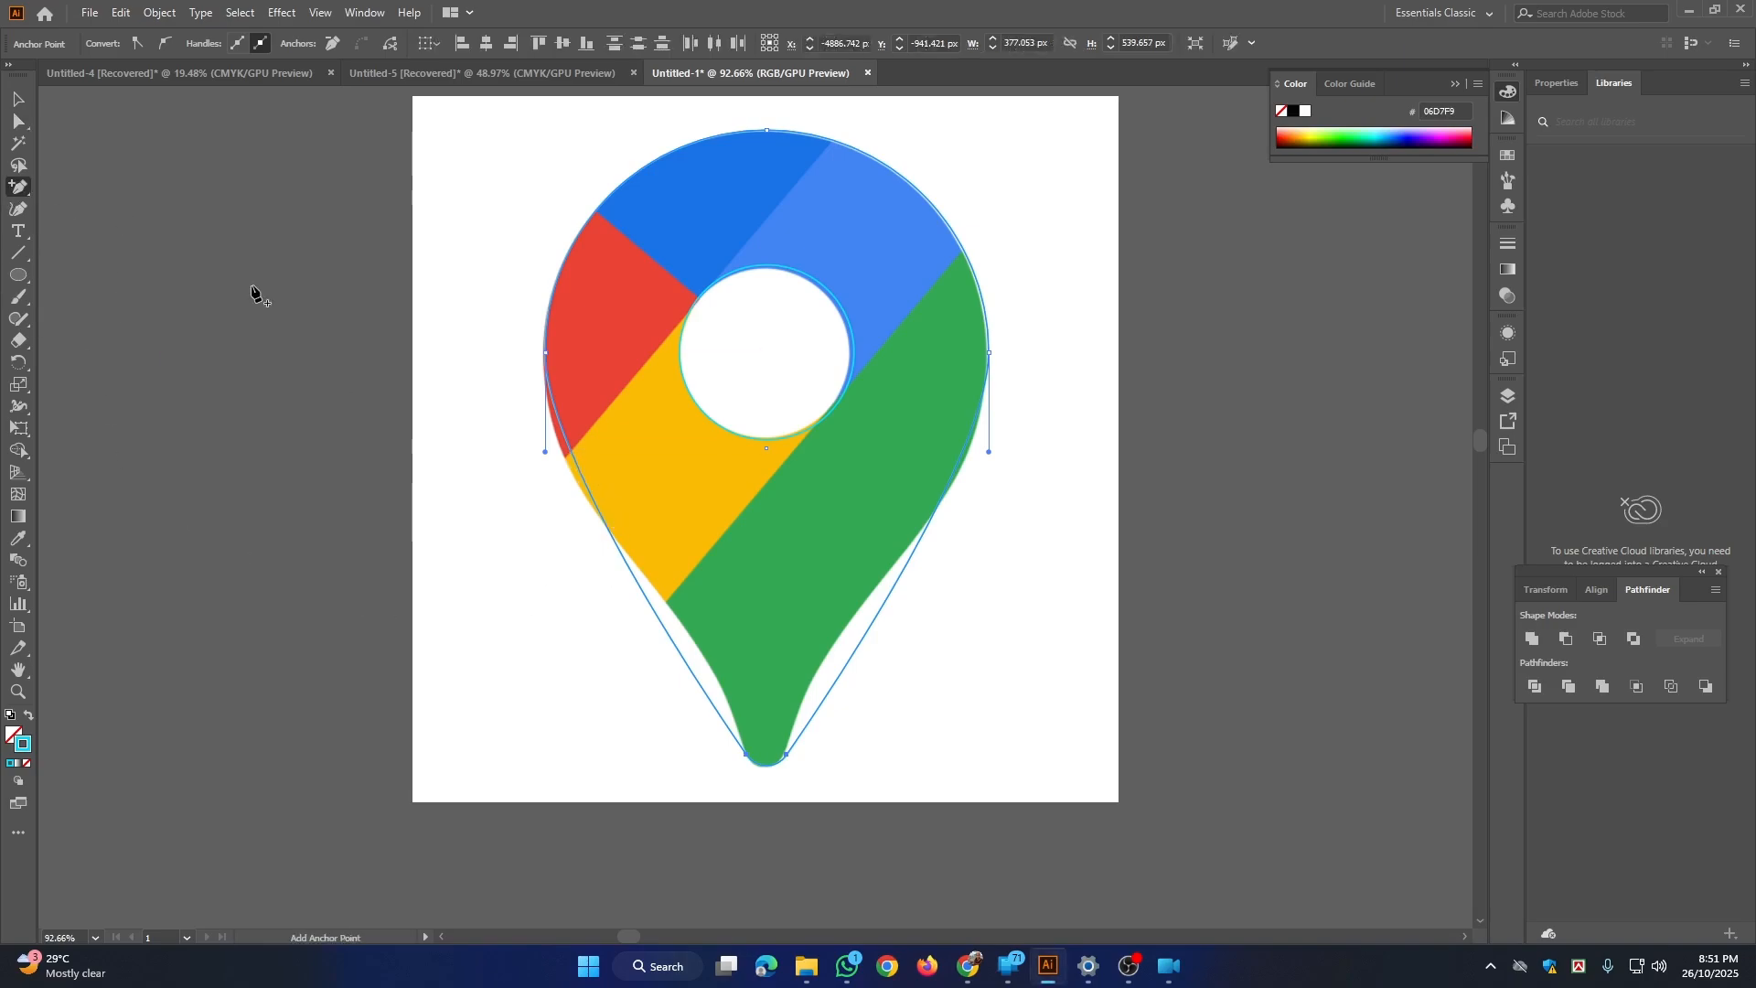
left_click(571, 455)
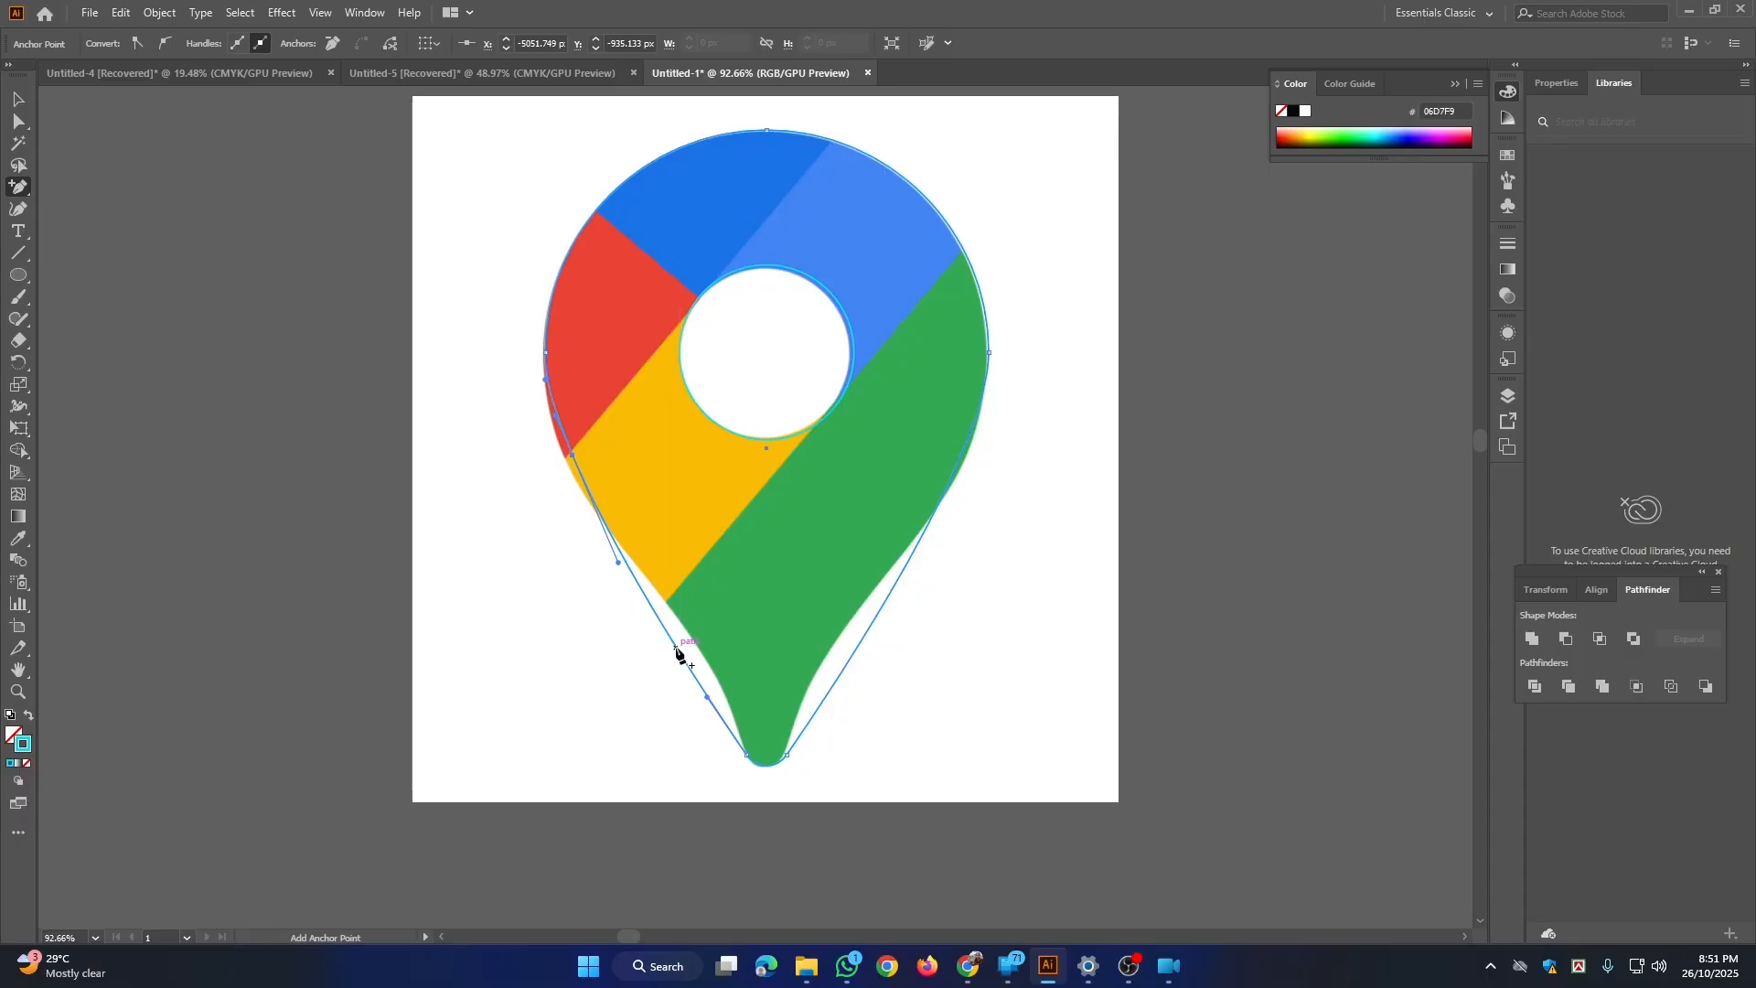
left_click(676, 649)
left_click(853, 661)
left_click(1009, 507)
left_click(851, 658)
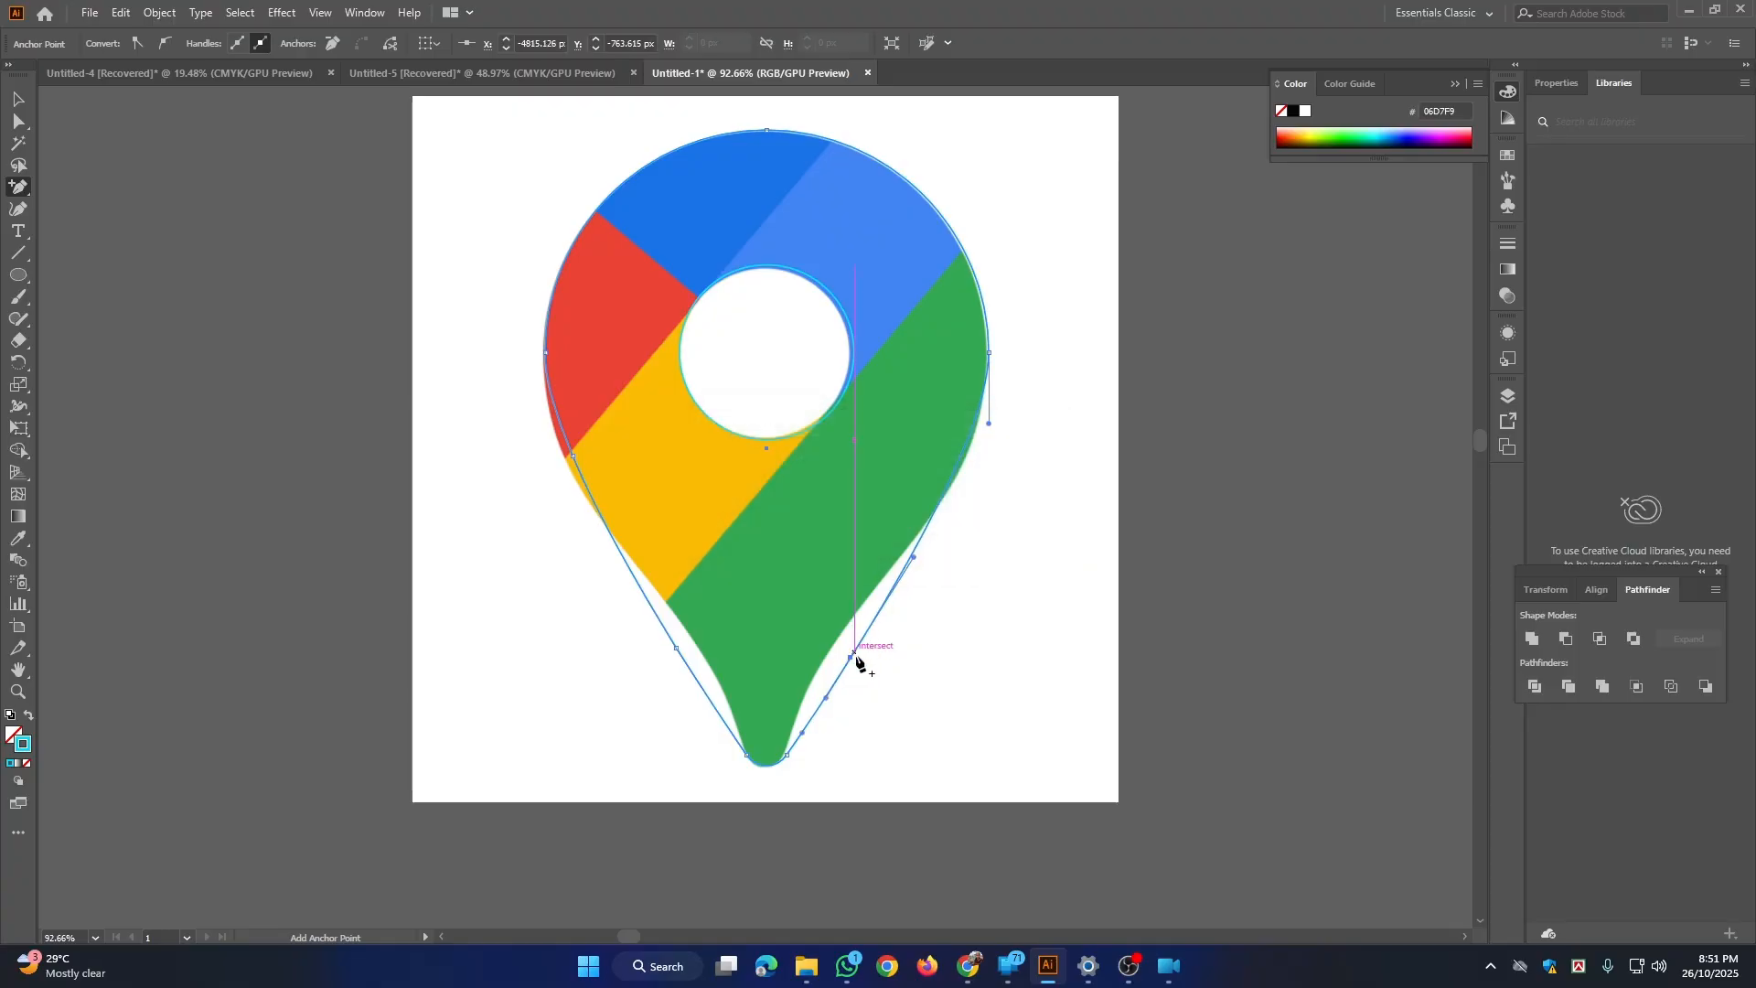
left_click(960, 463)
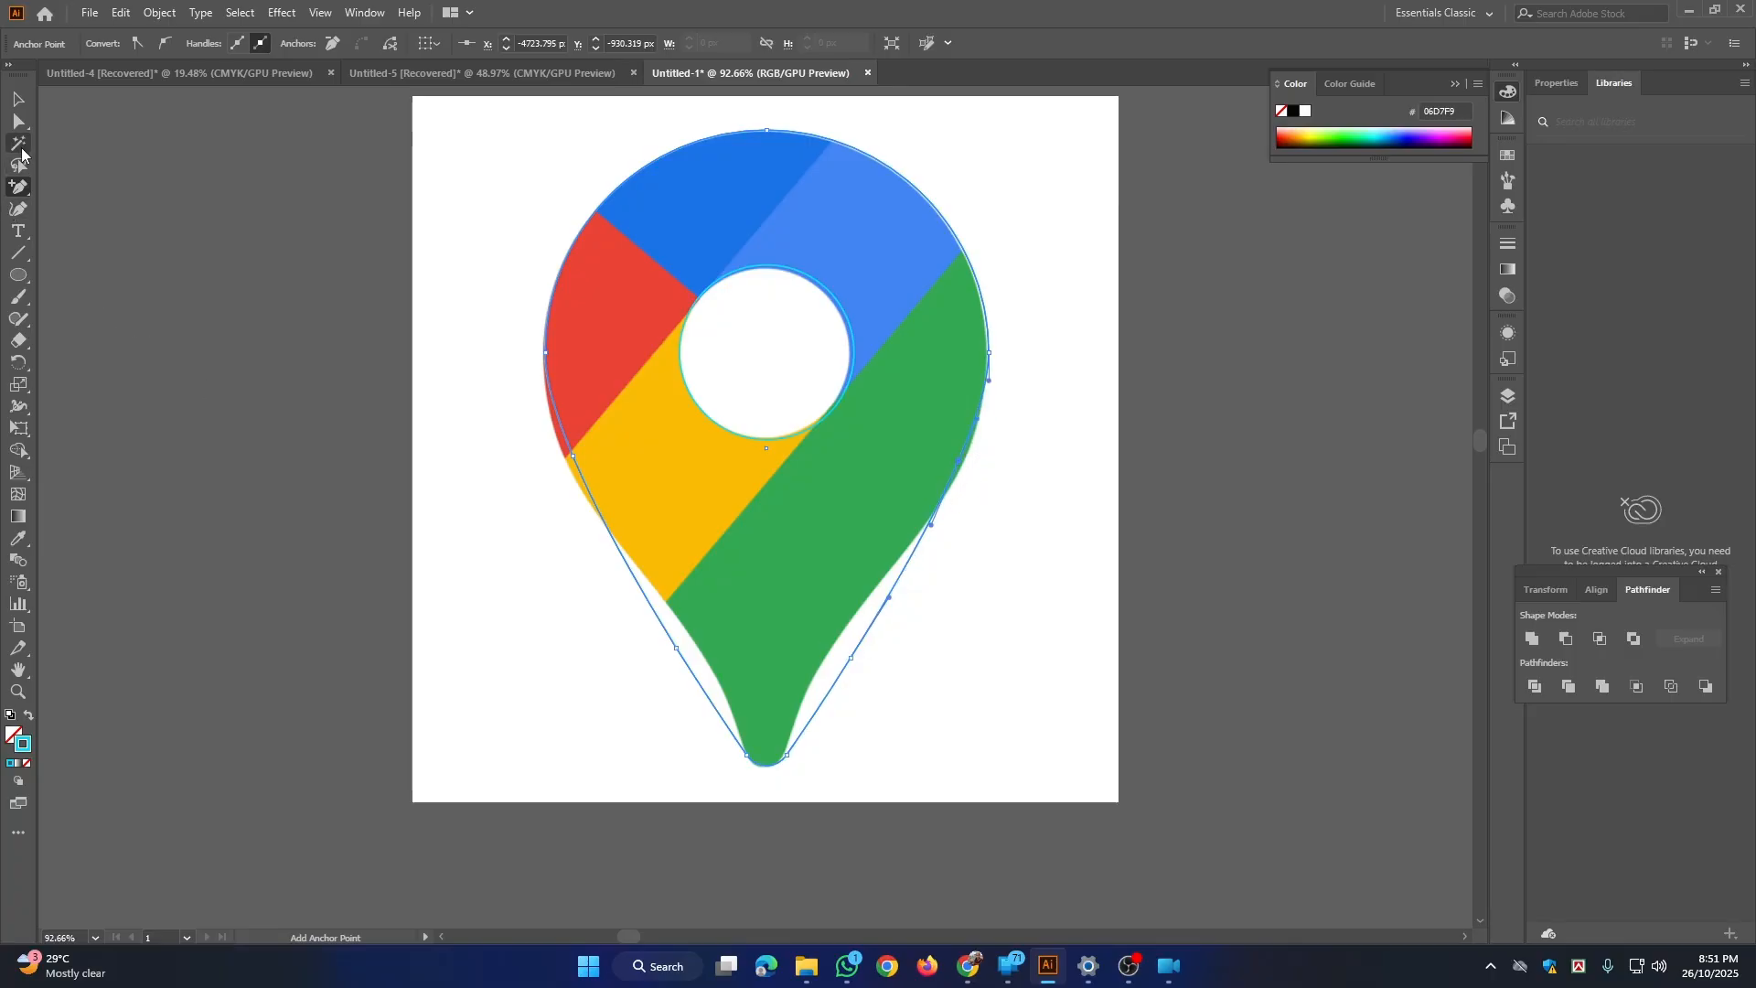
Step: Move the two added left anchor points onto the pin's edge, at the red-yellow border and on the green neck
left_click(22, 126)
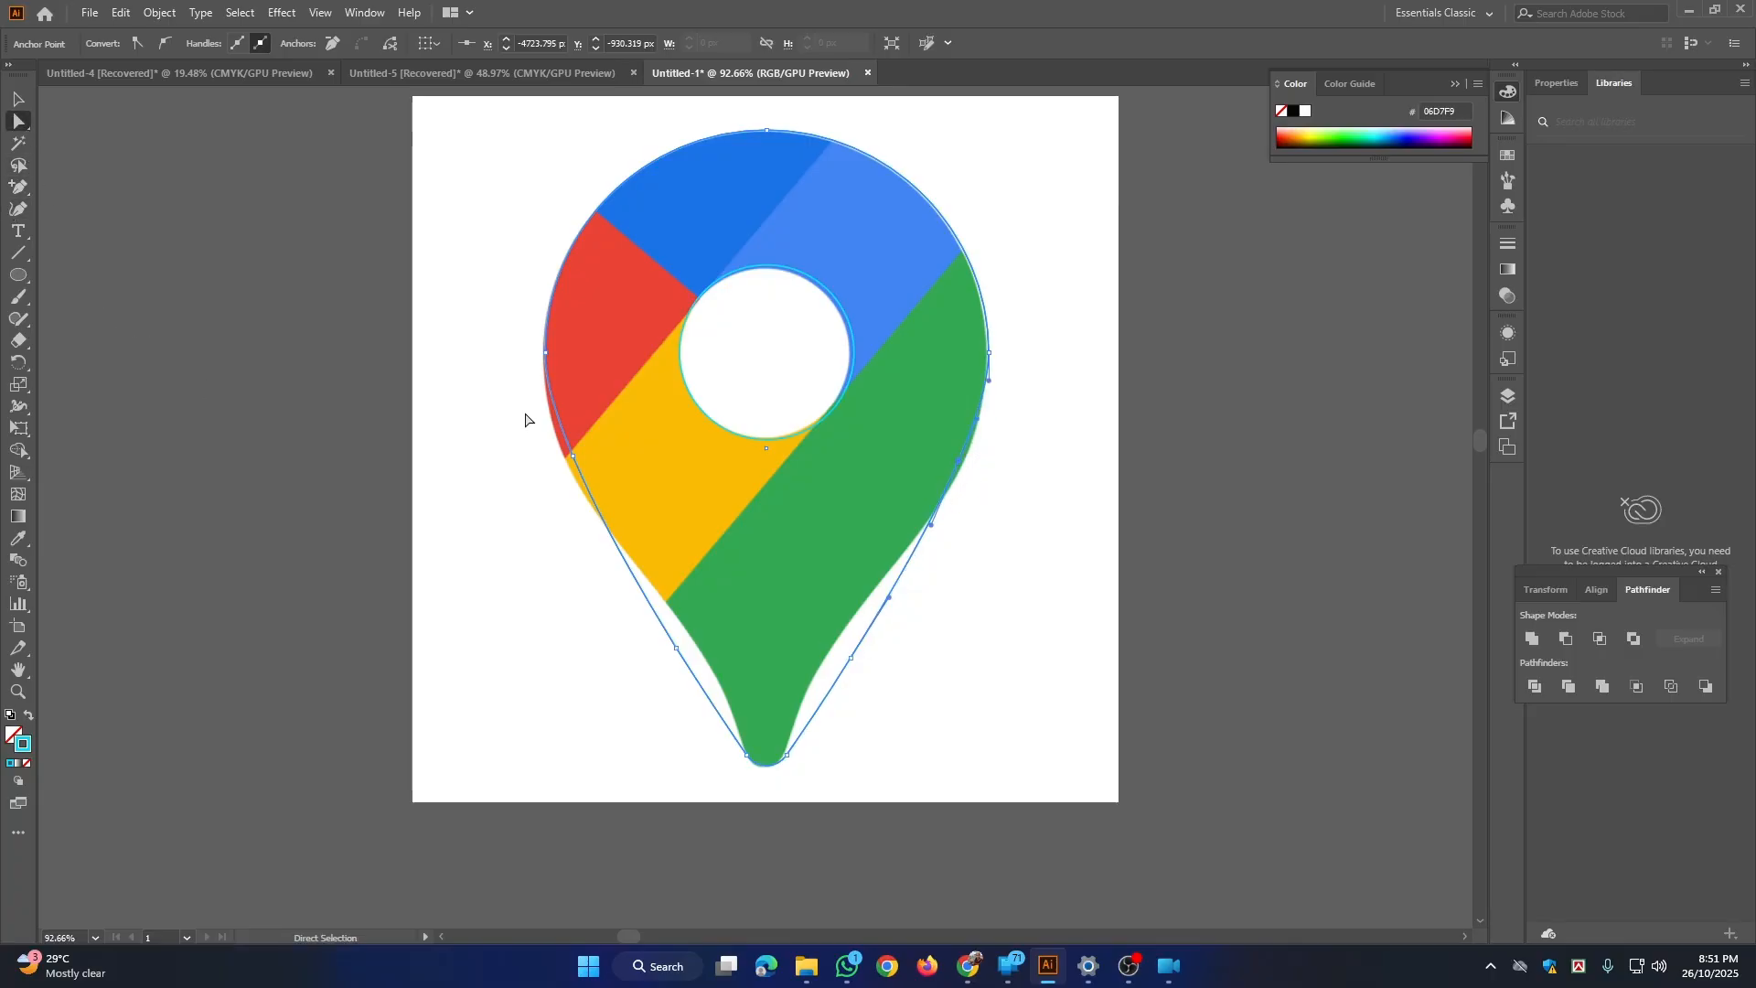
left_click(574, 456)
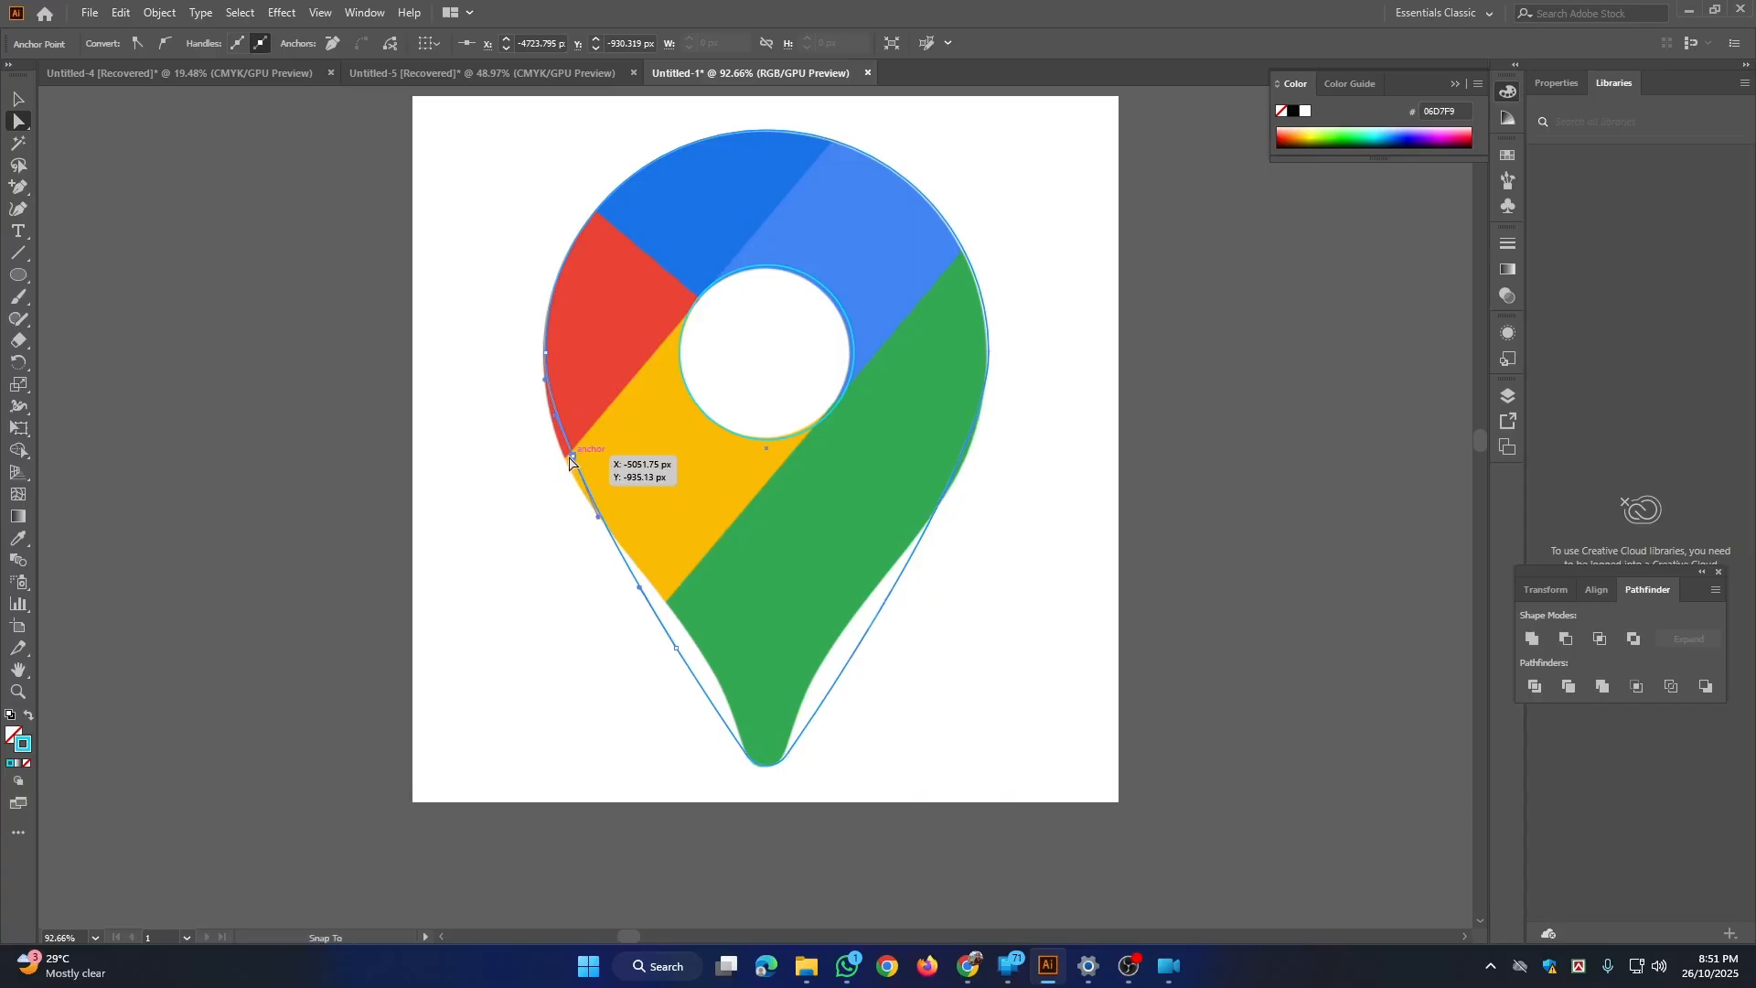
left_click_drag(570, 457, 564, 458)
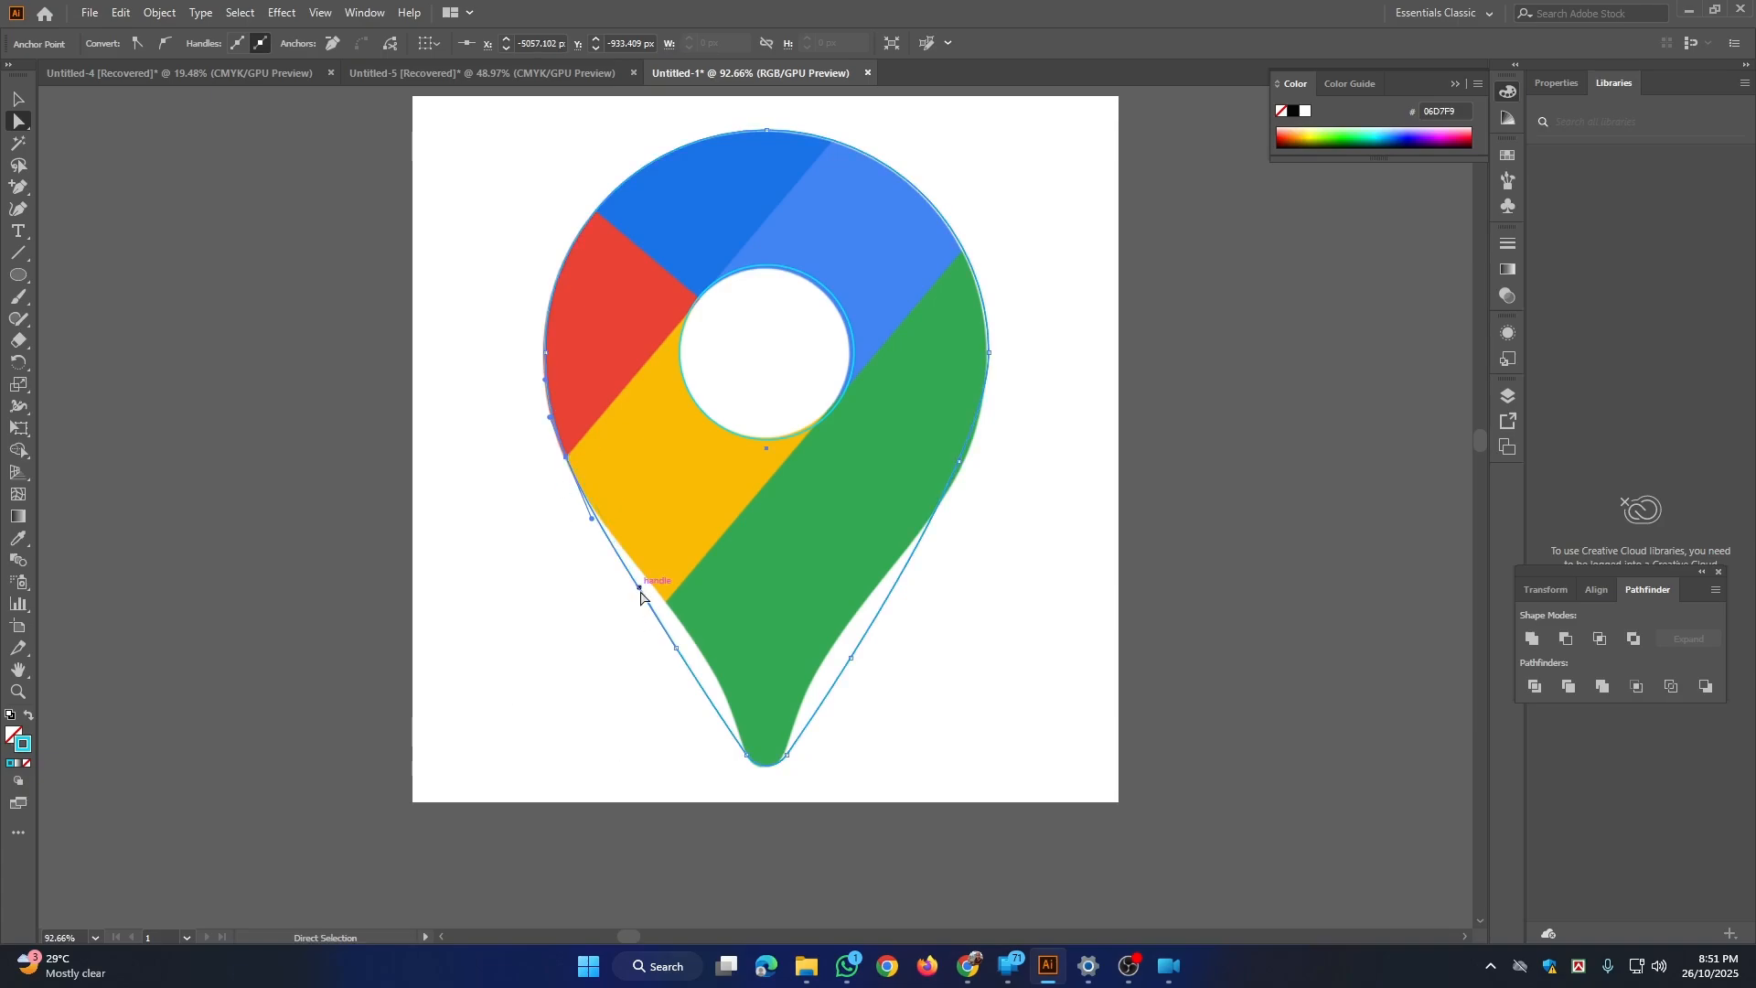
left_click(677, 648)
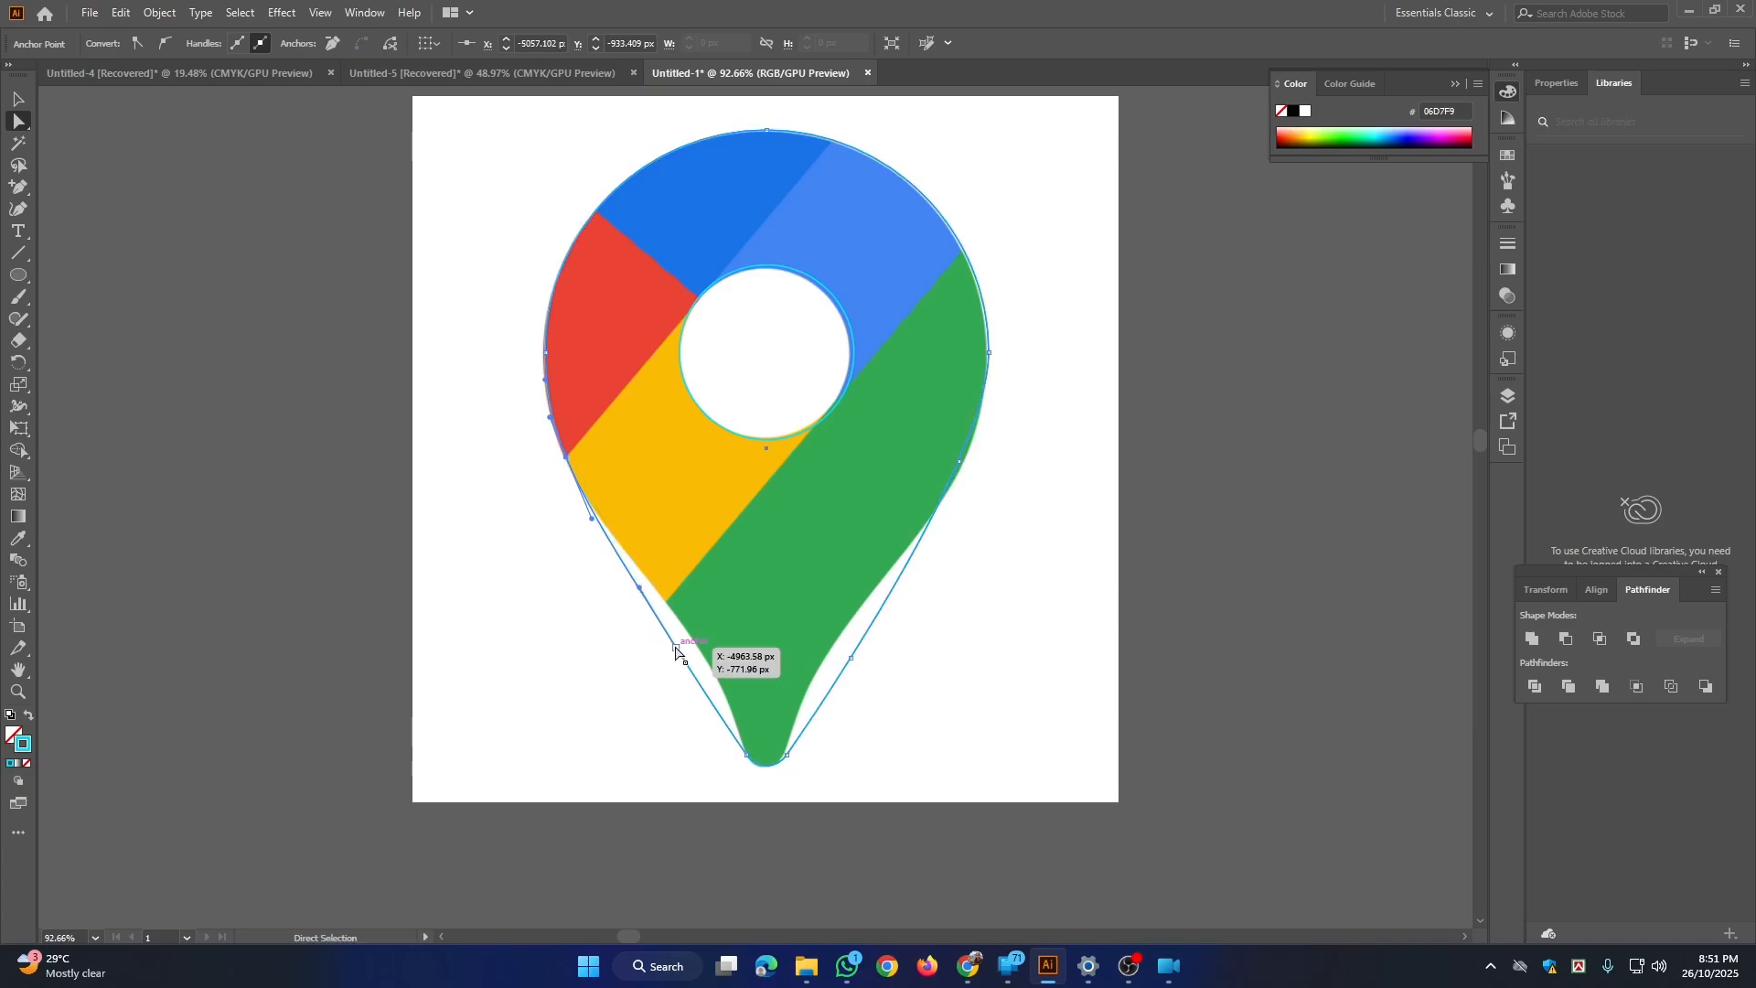
left_click_drag(680, 648, 694, 643)
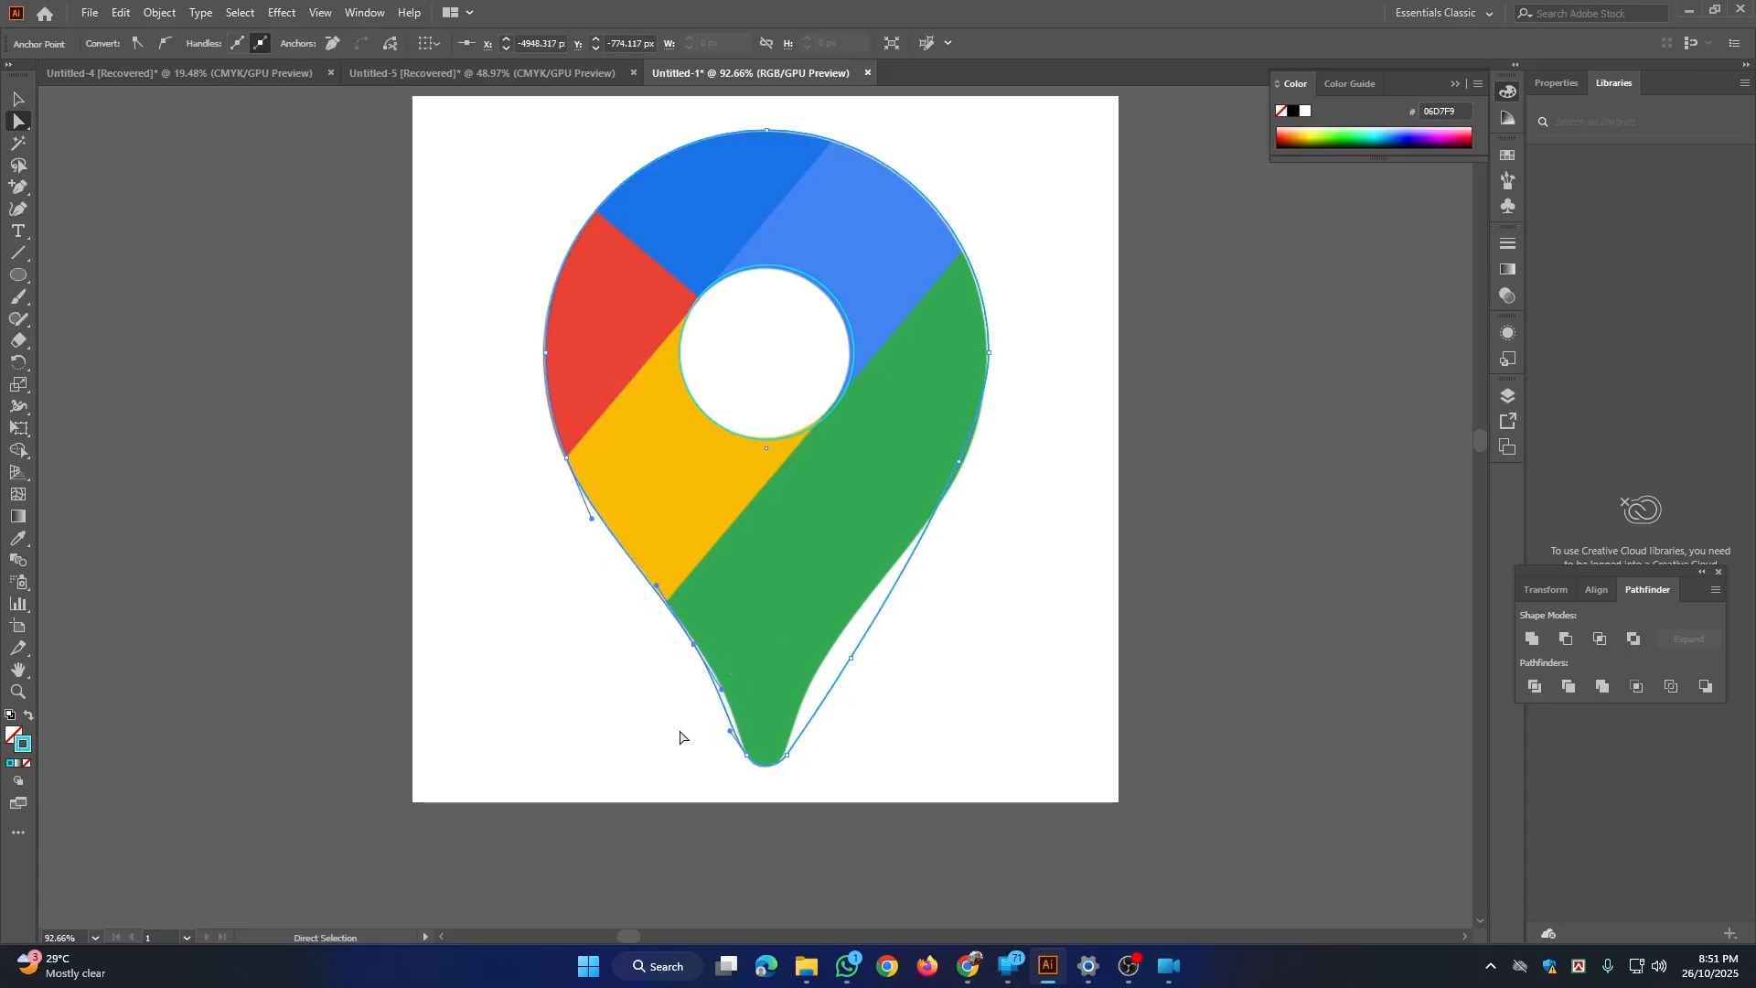
Step: Adjust the direction handles below the lower left anchor point so the curve follows the green neck to the tip
left_click(727, 695, "ctrl")
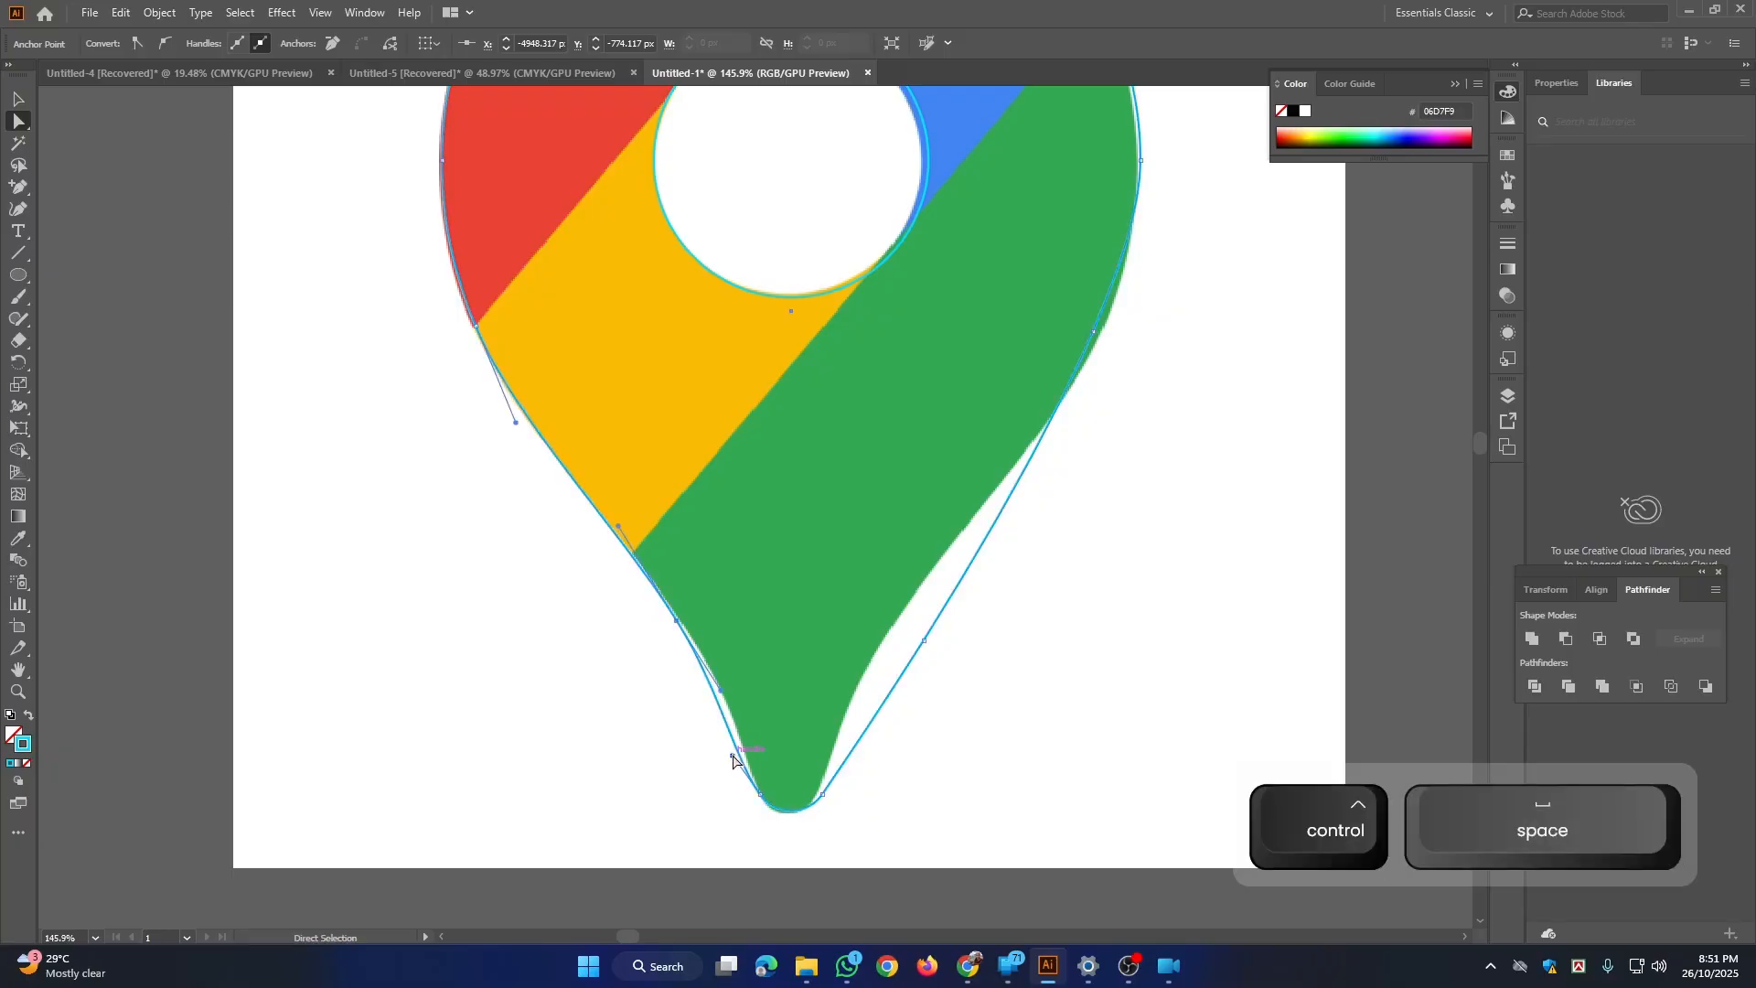
left_click_drag(733, 756, 748, 754)
left_click_drag(723, 692, 729, 693)
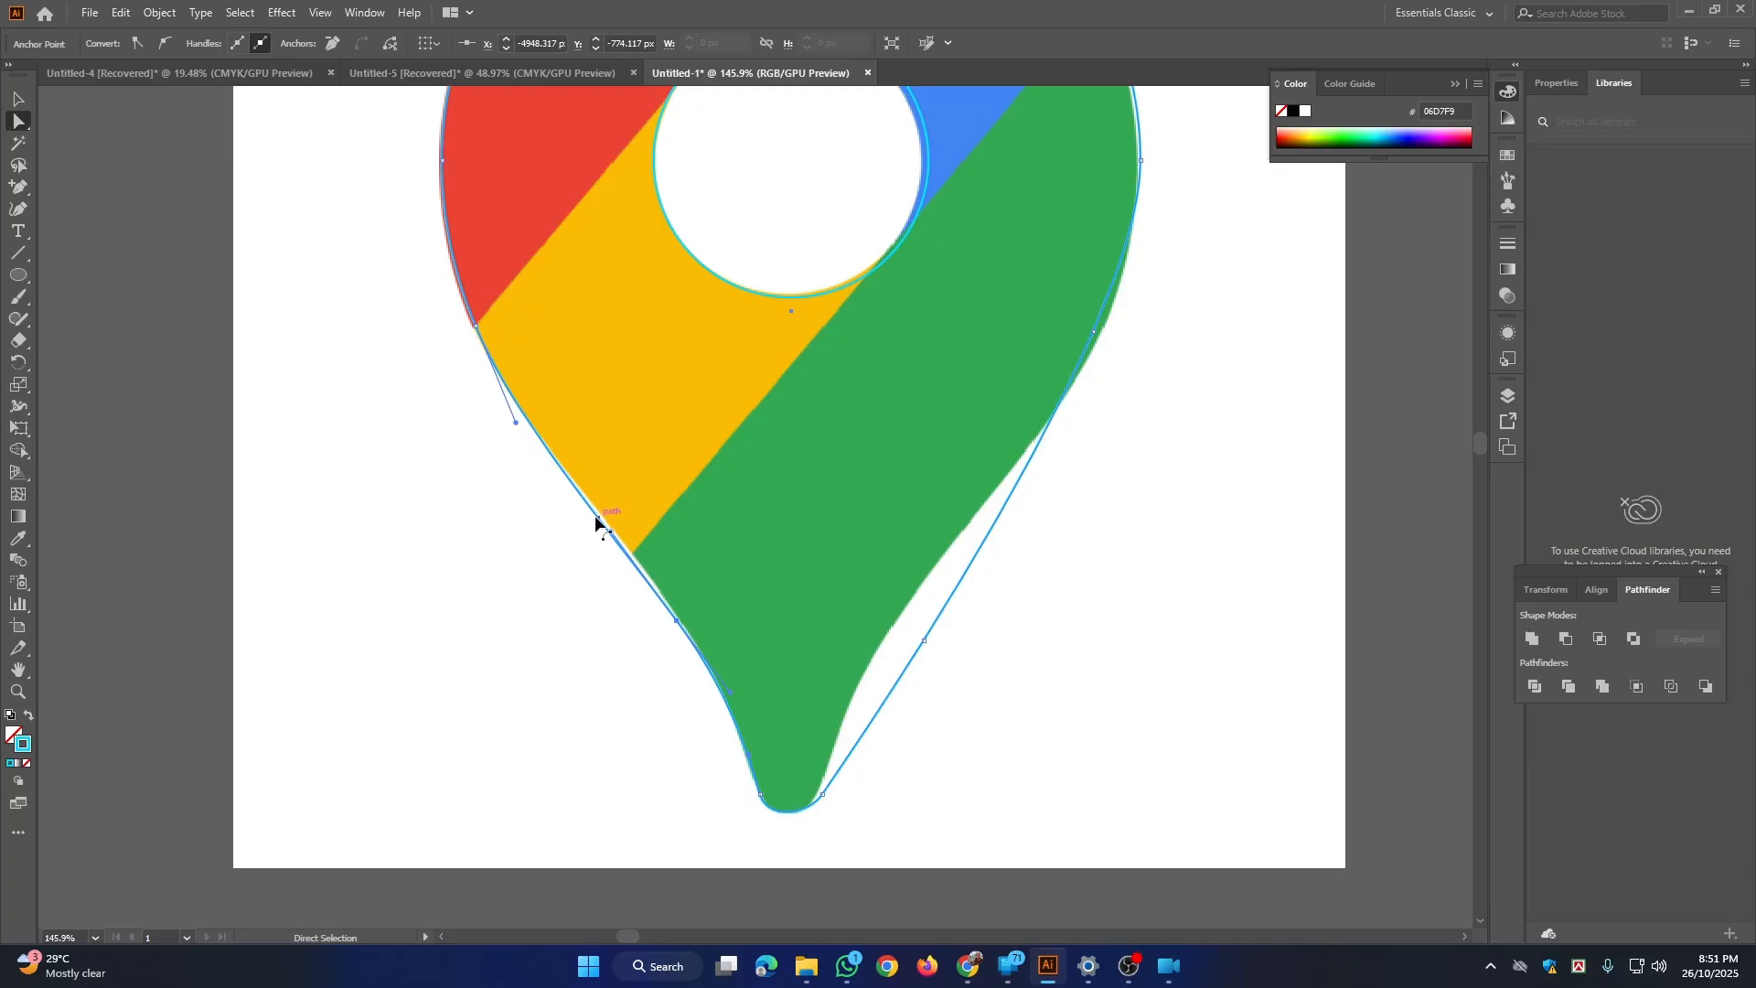
Step: Add an anchor point on the outline's left side, beside the lower part of the yellow section
key("space")
left_click_drag(693, 560, 650, 607)
left_click_drag(535, 591, 594, 711)
left_click(24, 194)
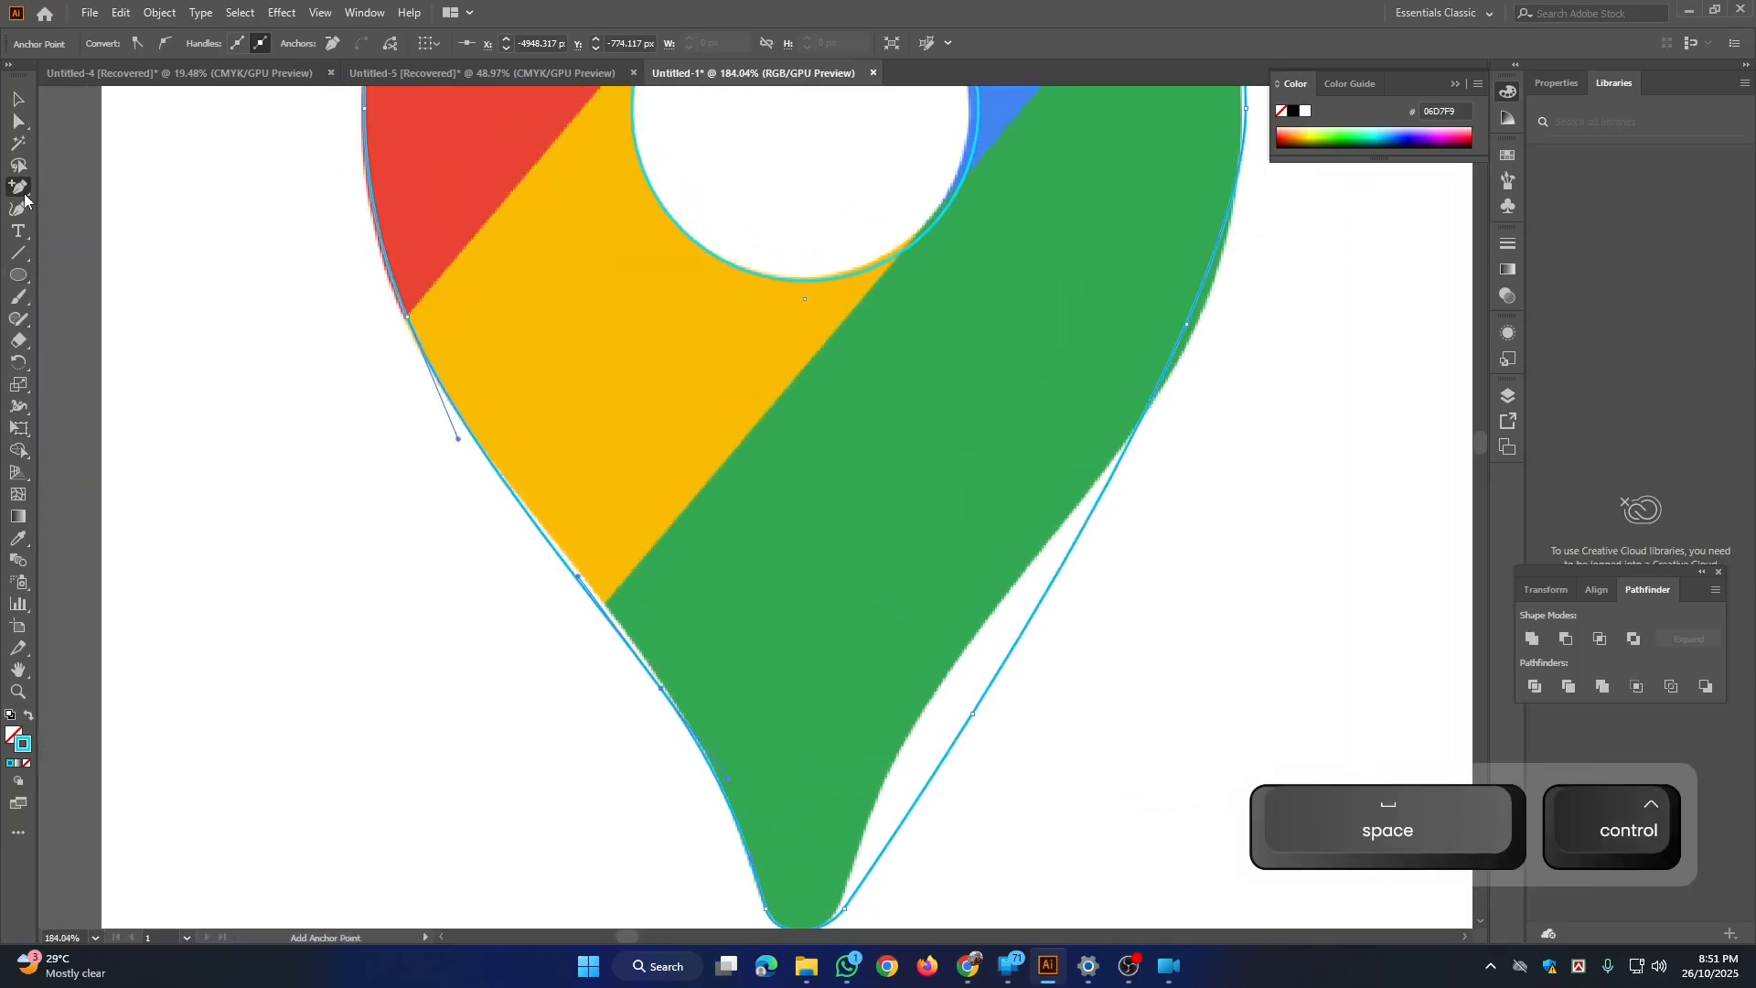
left_click(559, 555)
Step: Try adjusting the lower handle of the anchor point beside the yellow section, and undo the change
key("a")
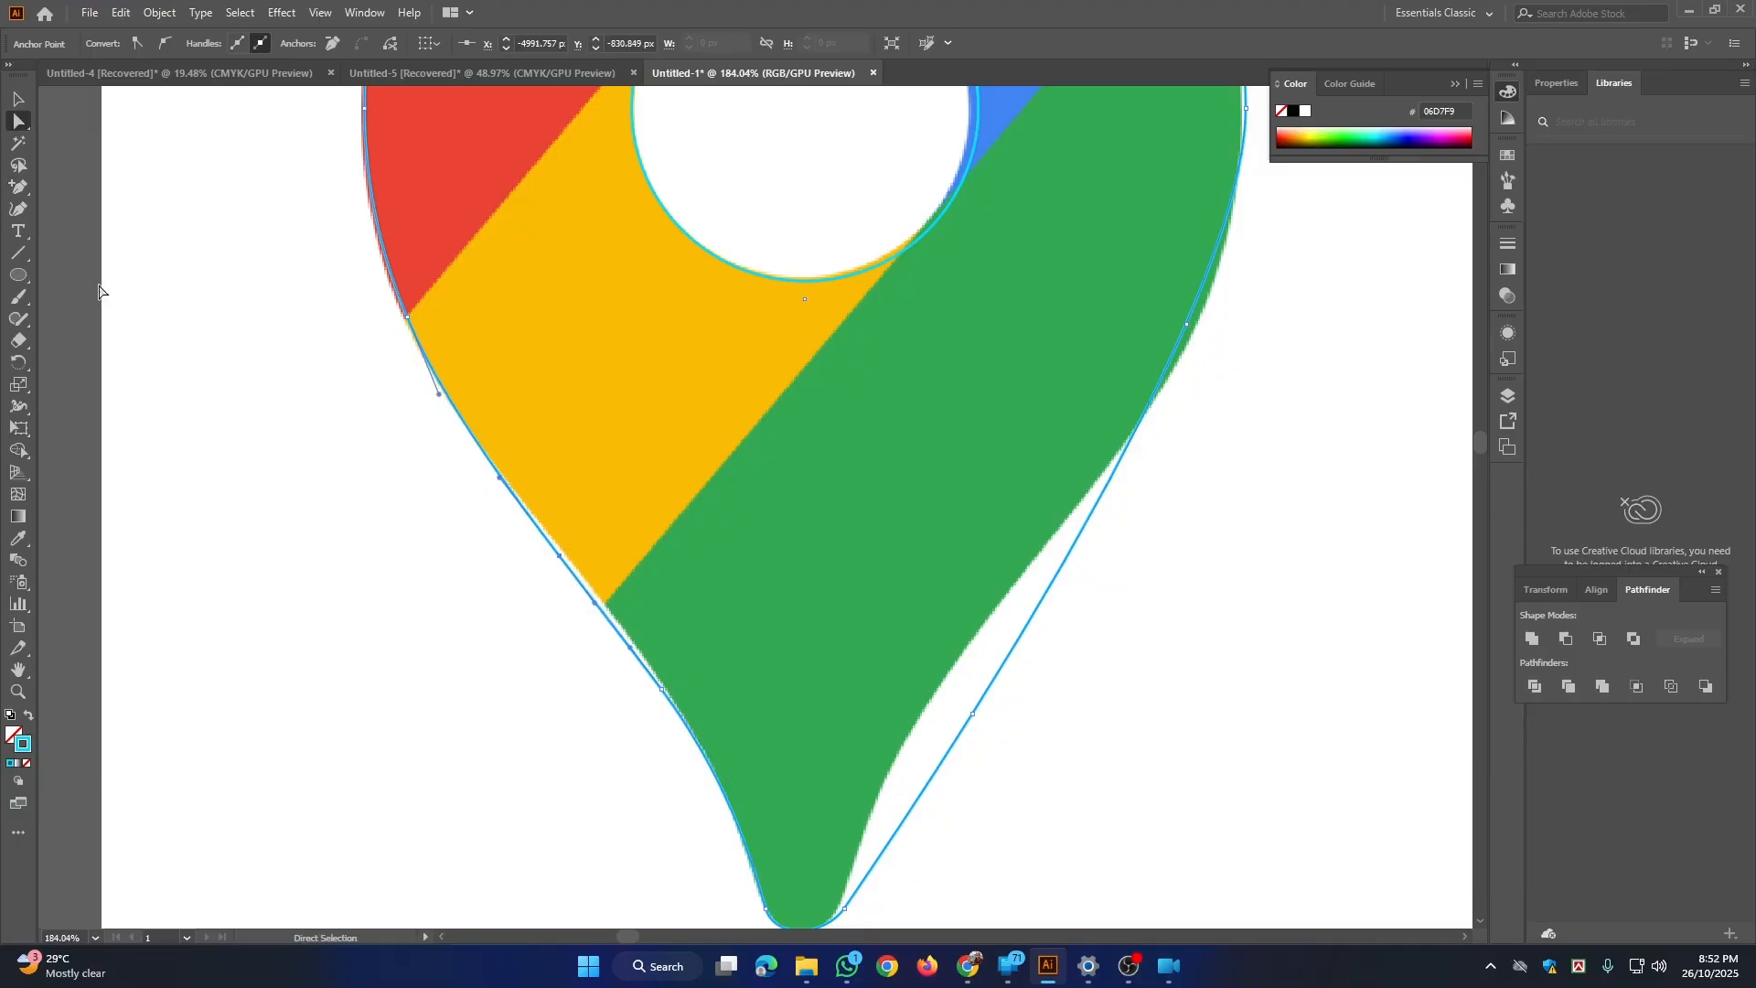
left_click(597, 602)
key("ctrl+z")
key("ctrl+z")
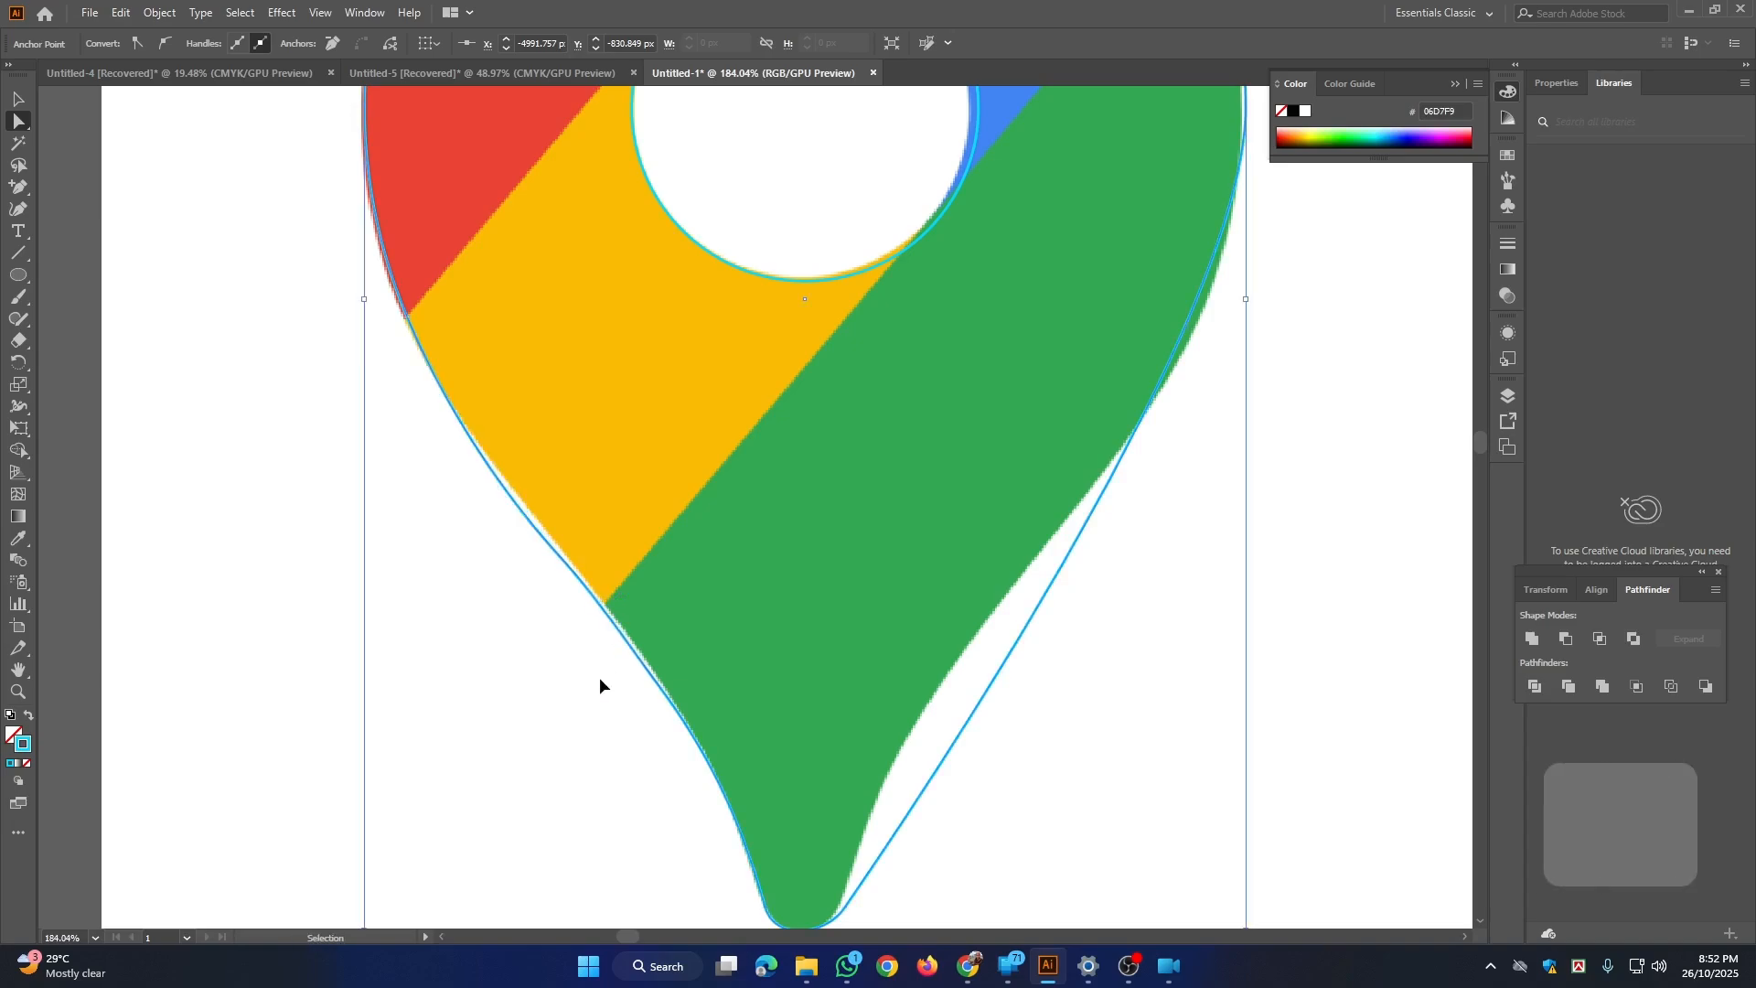
Step: Try handle adjustments on the left anchor points near the yellow-green border and undo them
key("ctrl+z")
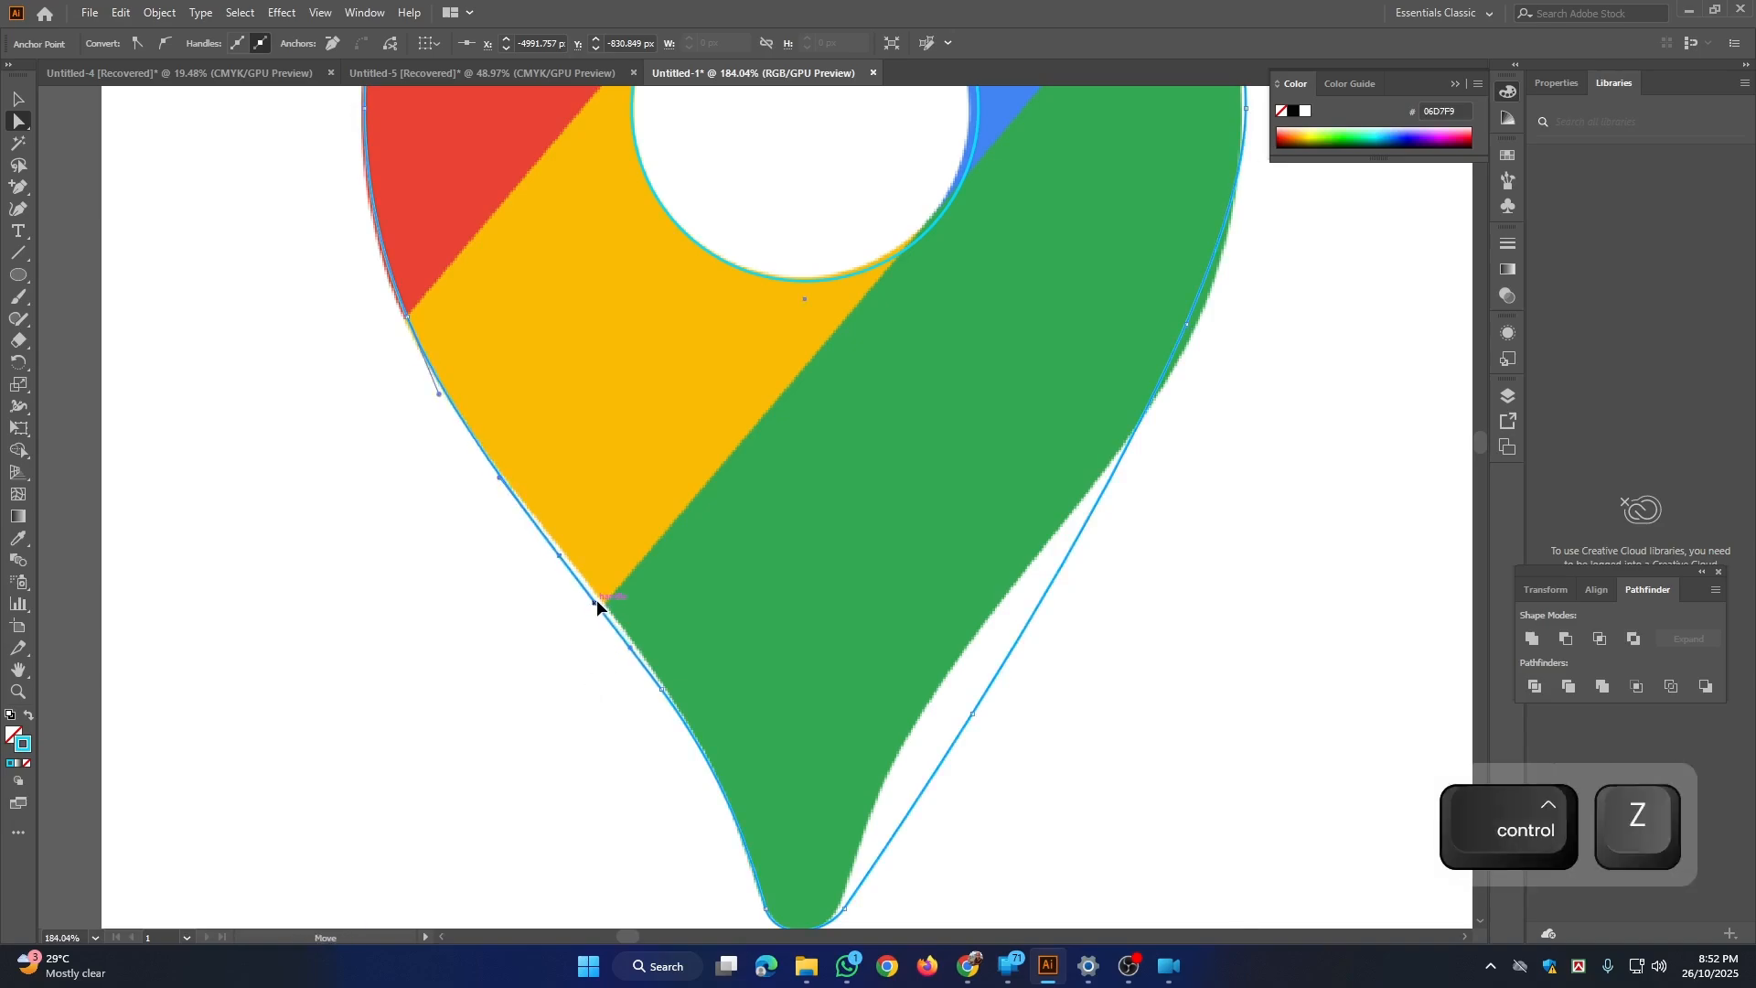
key("ctrl+z")
key("ctrl+z")
key("ctrl+z")
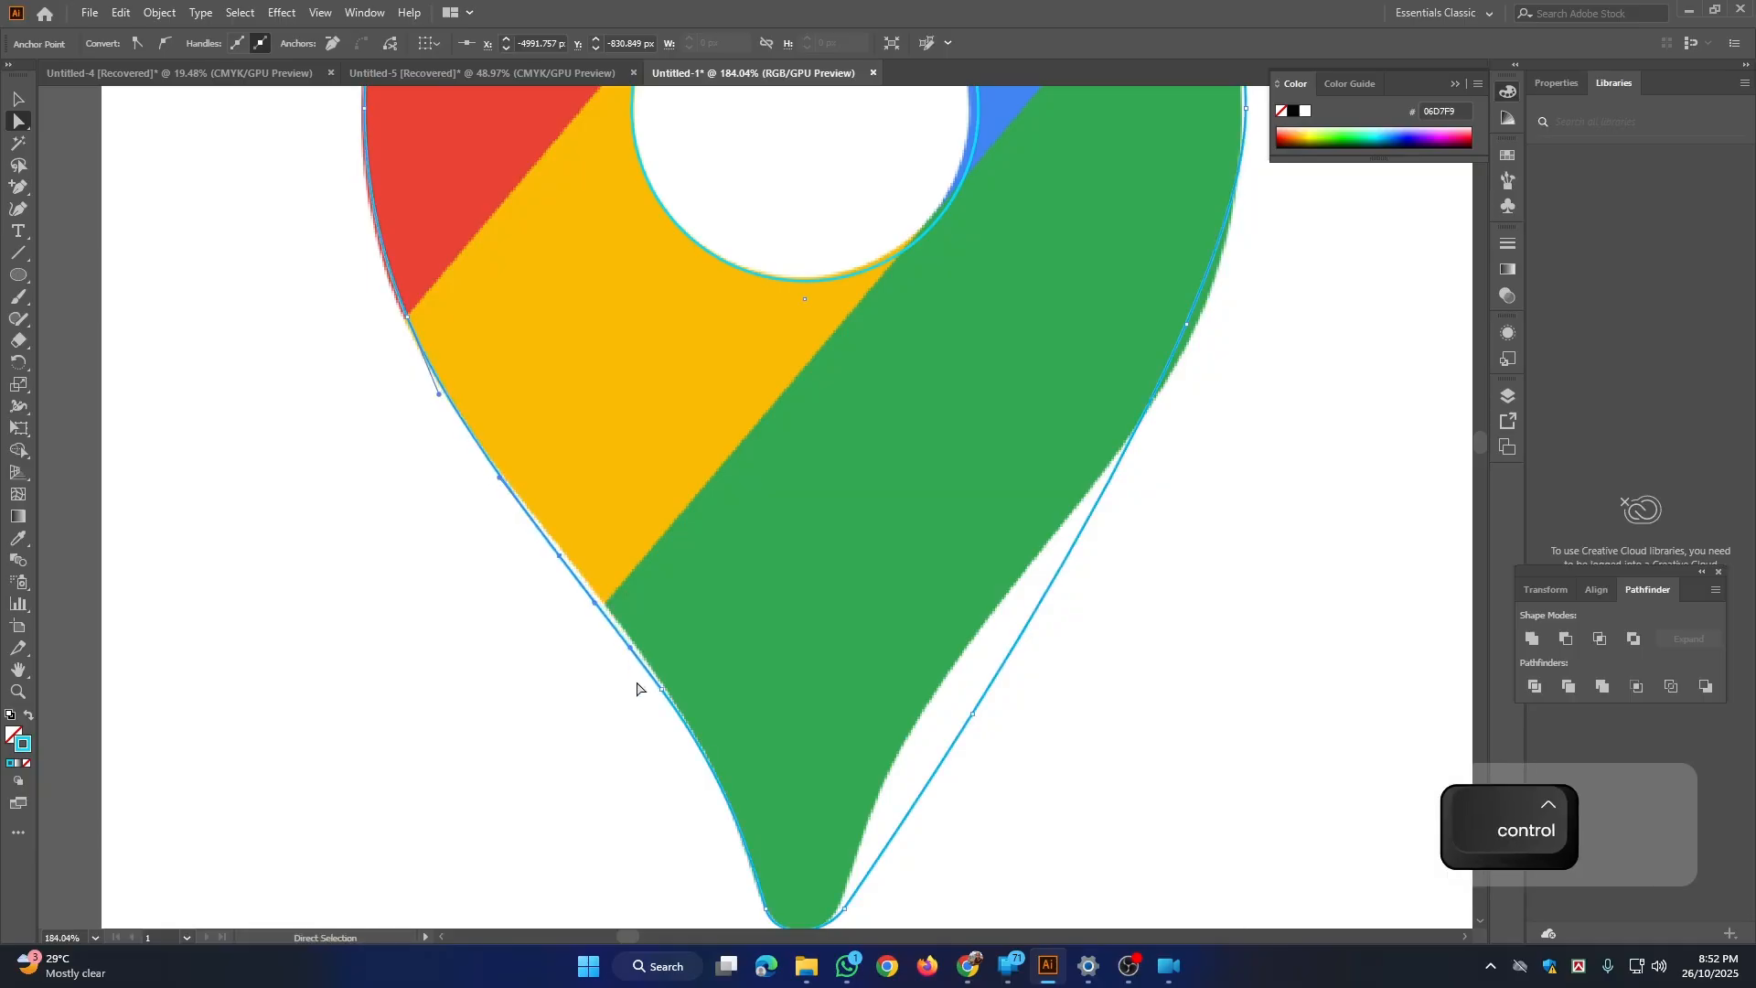
key("ctrl+z")
key("ctrl+z")
key("ctrl+z")
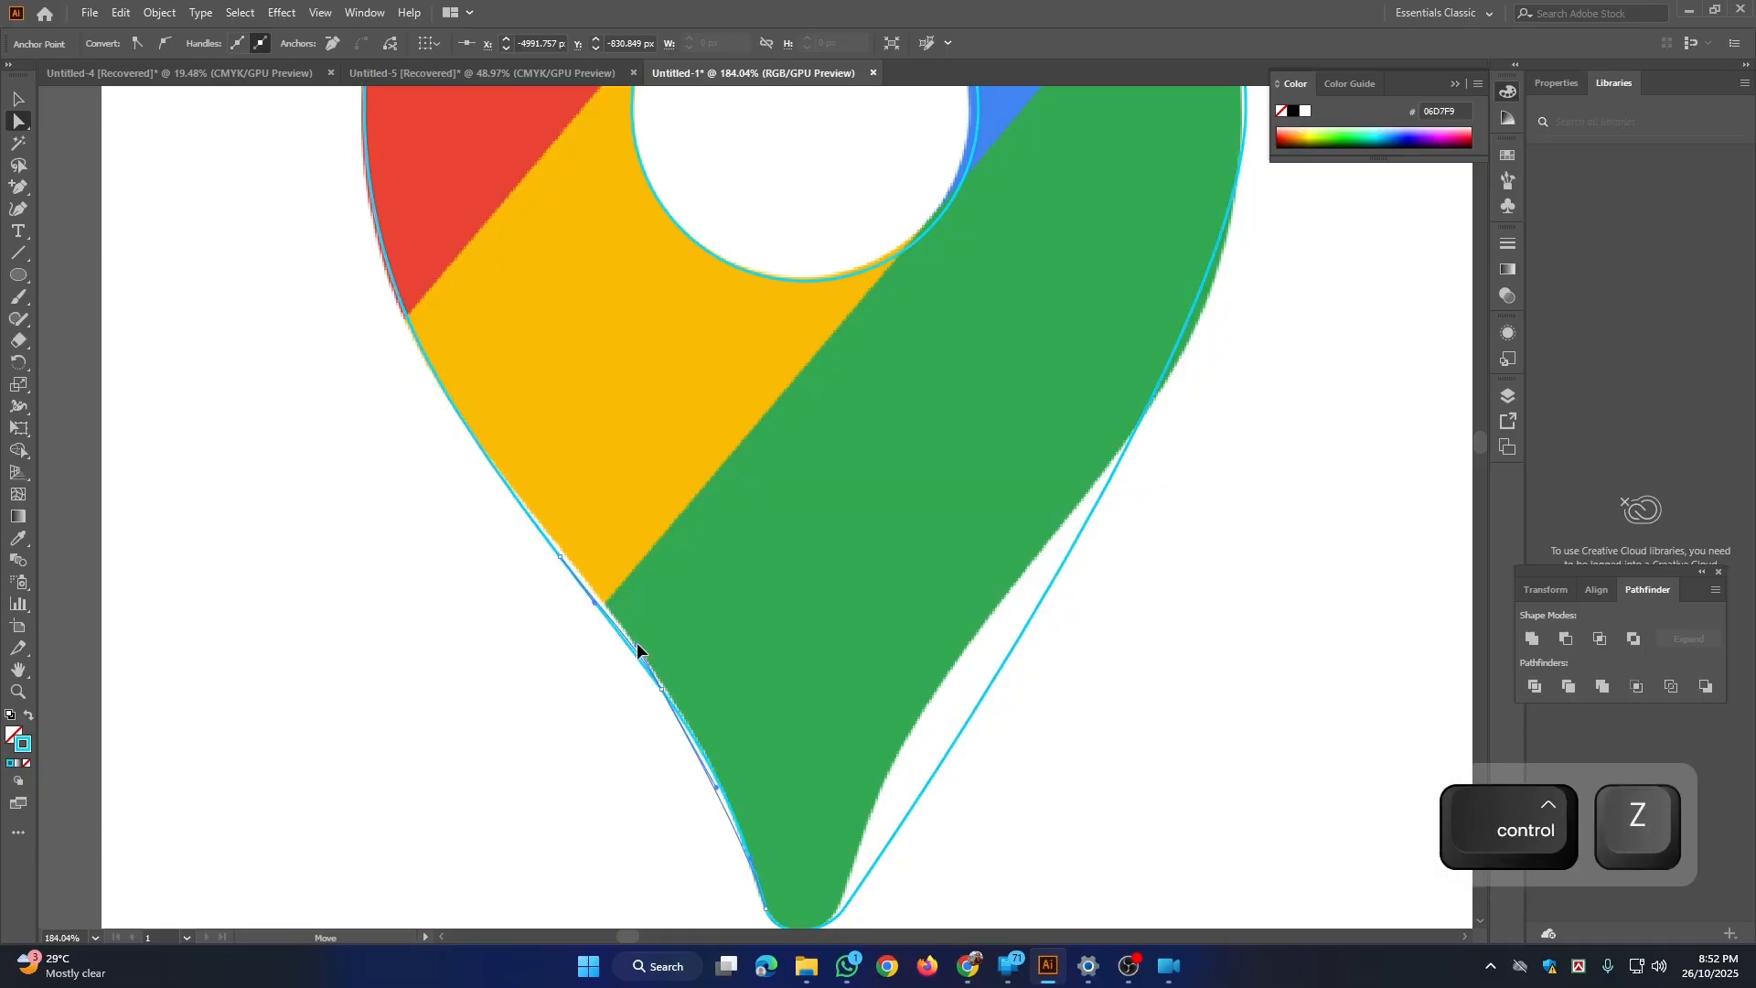
key("ctrl+z")
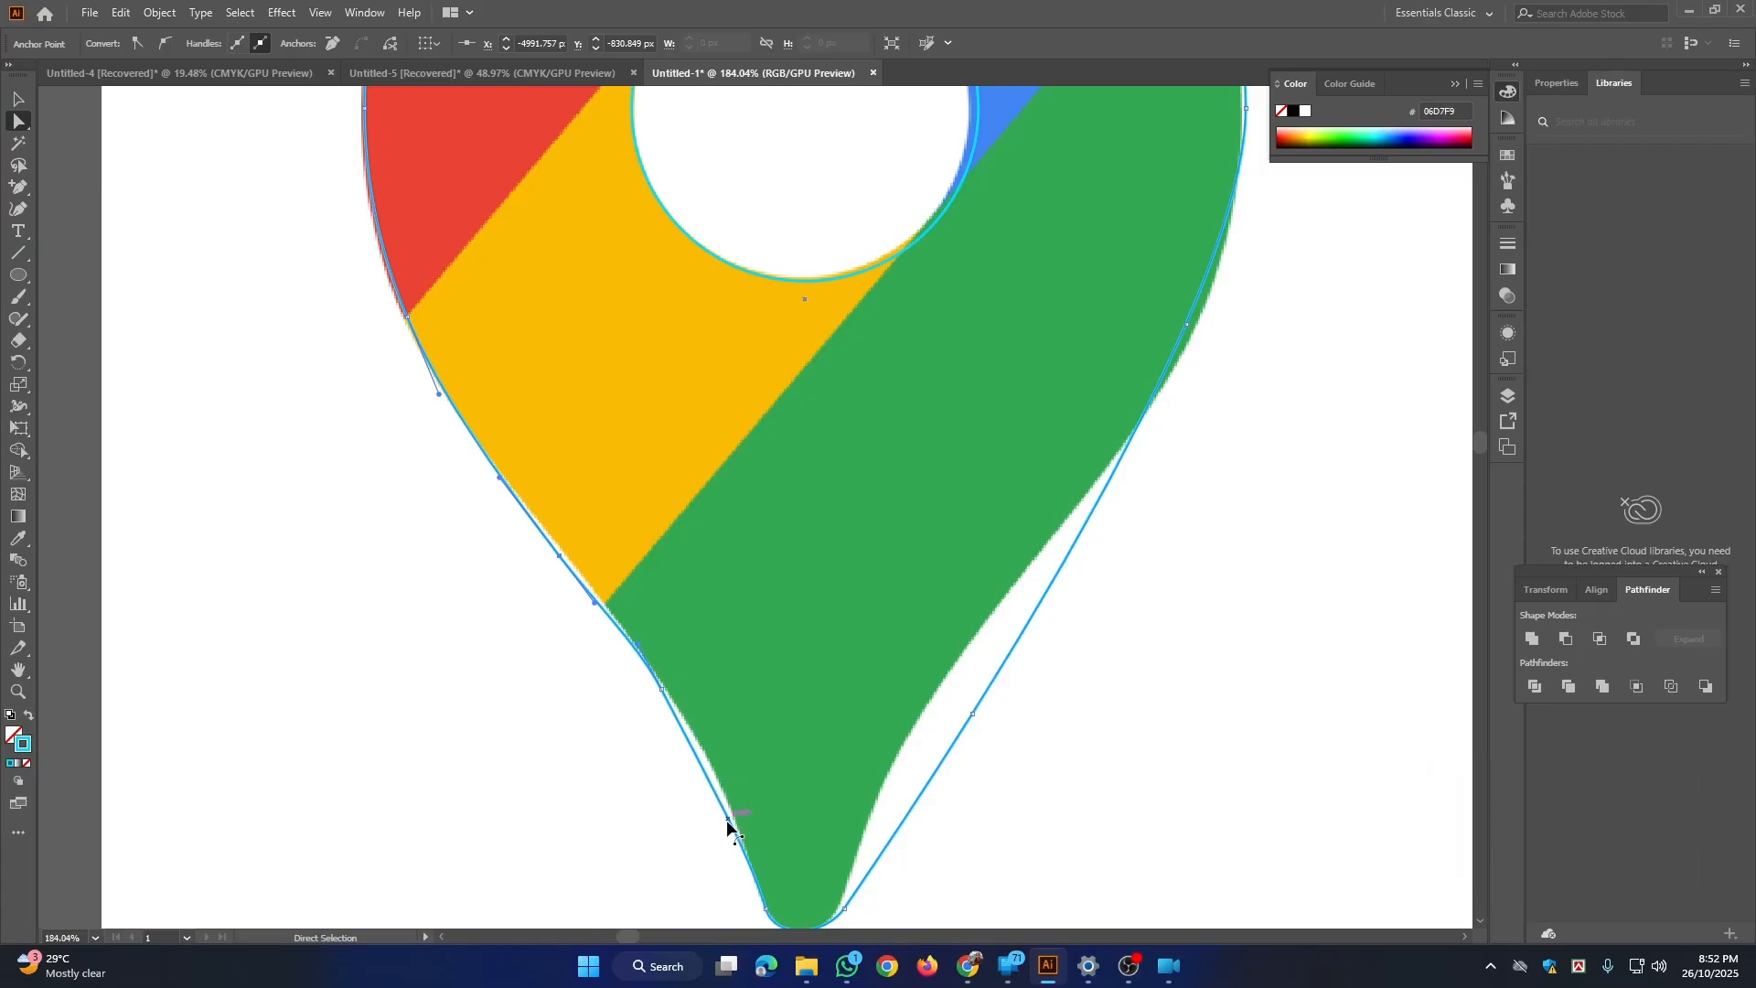
Step: Fine-tune the anchor points and handles on the lower left outline so it follows the yellow section and green neck
left_click_drag(710, 787, 721, 788)
key("ctrl+space")
left_click_drag(821, 750, 734, 695)
left_click_drag(669, 769, 401, 773)
key("ctrl+space")
left_click_drag(576, 809, 713, 860)
left_click_drag(535, 755, 653, 633)
left_click_drag(583, 708, 574, 712)
left_click_drag(704, 655, 640, 835)
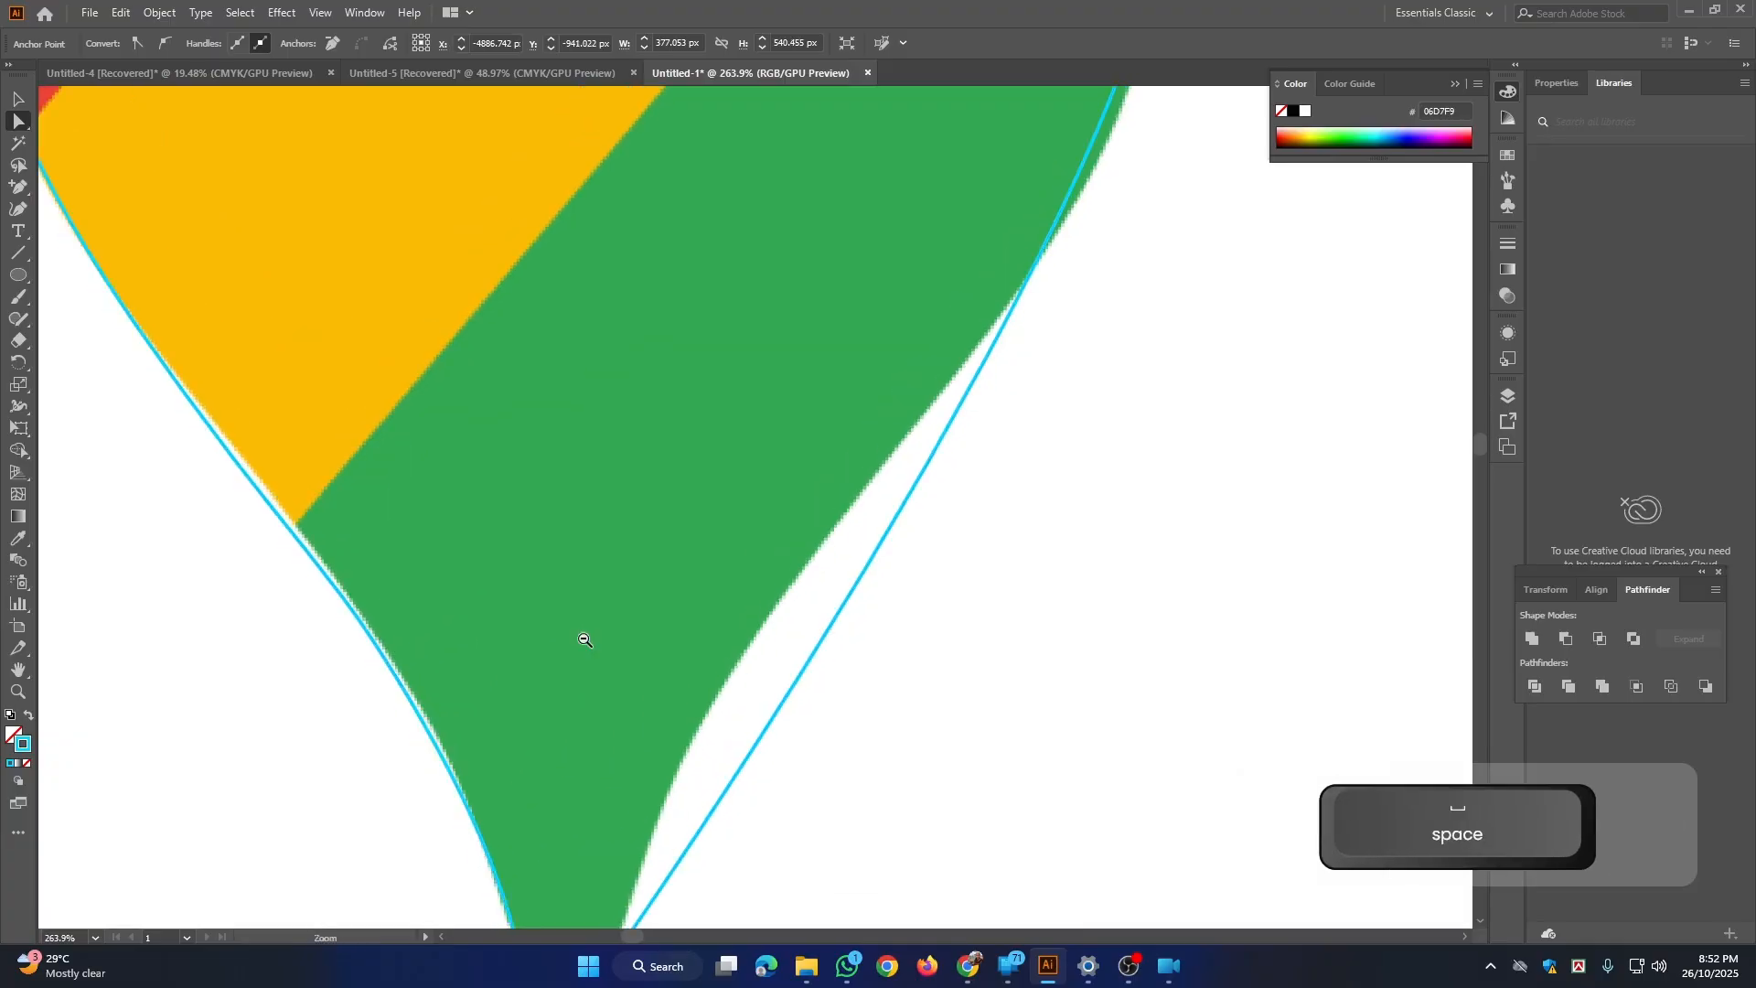
Step: Move the lower right anchor point onto the green edge and adjust the right side's handles and upper anchor to match the reference
key("ctrl+space")
left_click_drag(651, 677, 468, 600)
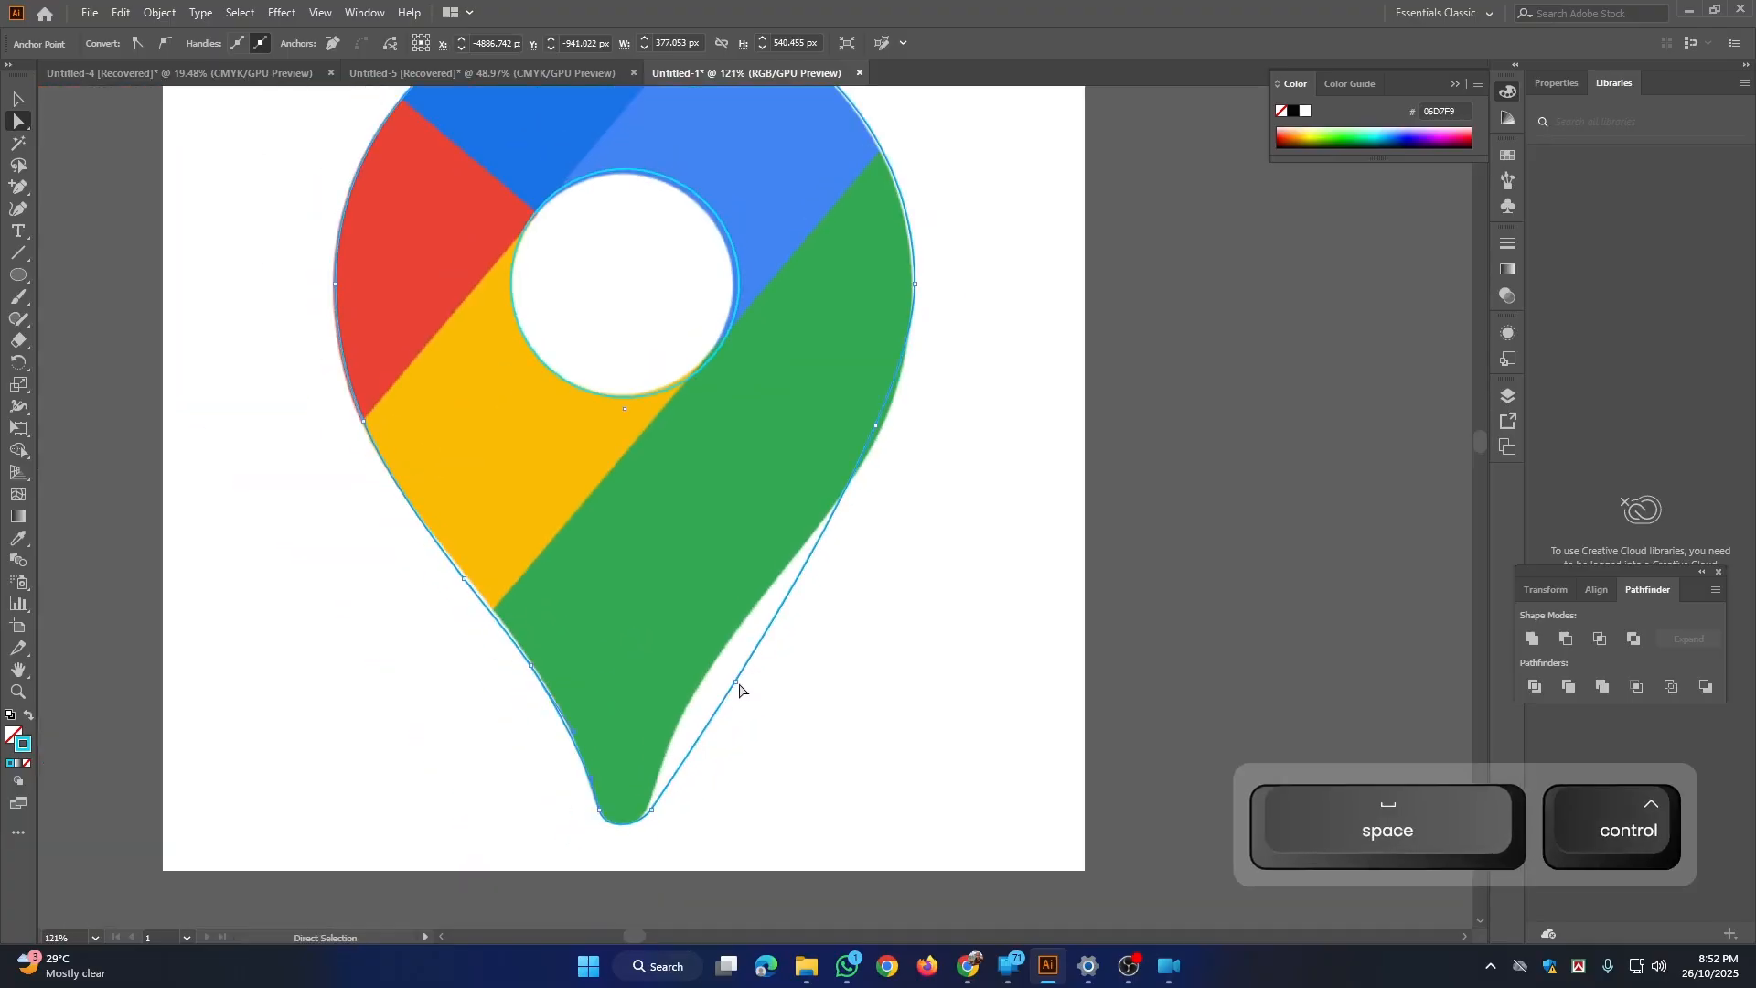
left_click_drag(736, 683, 714, 662)
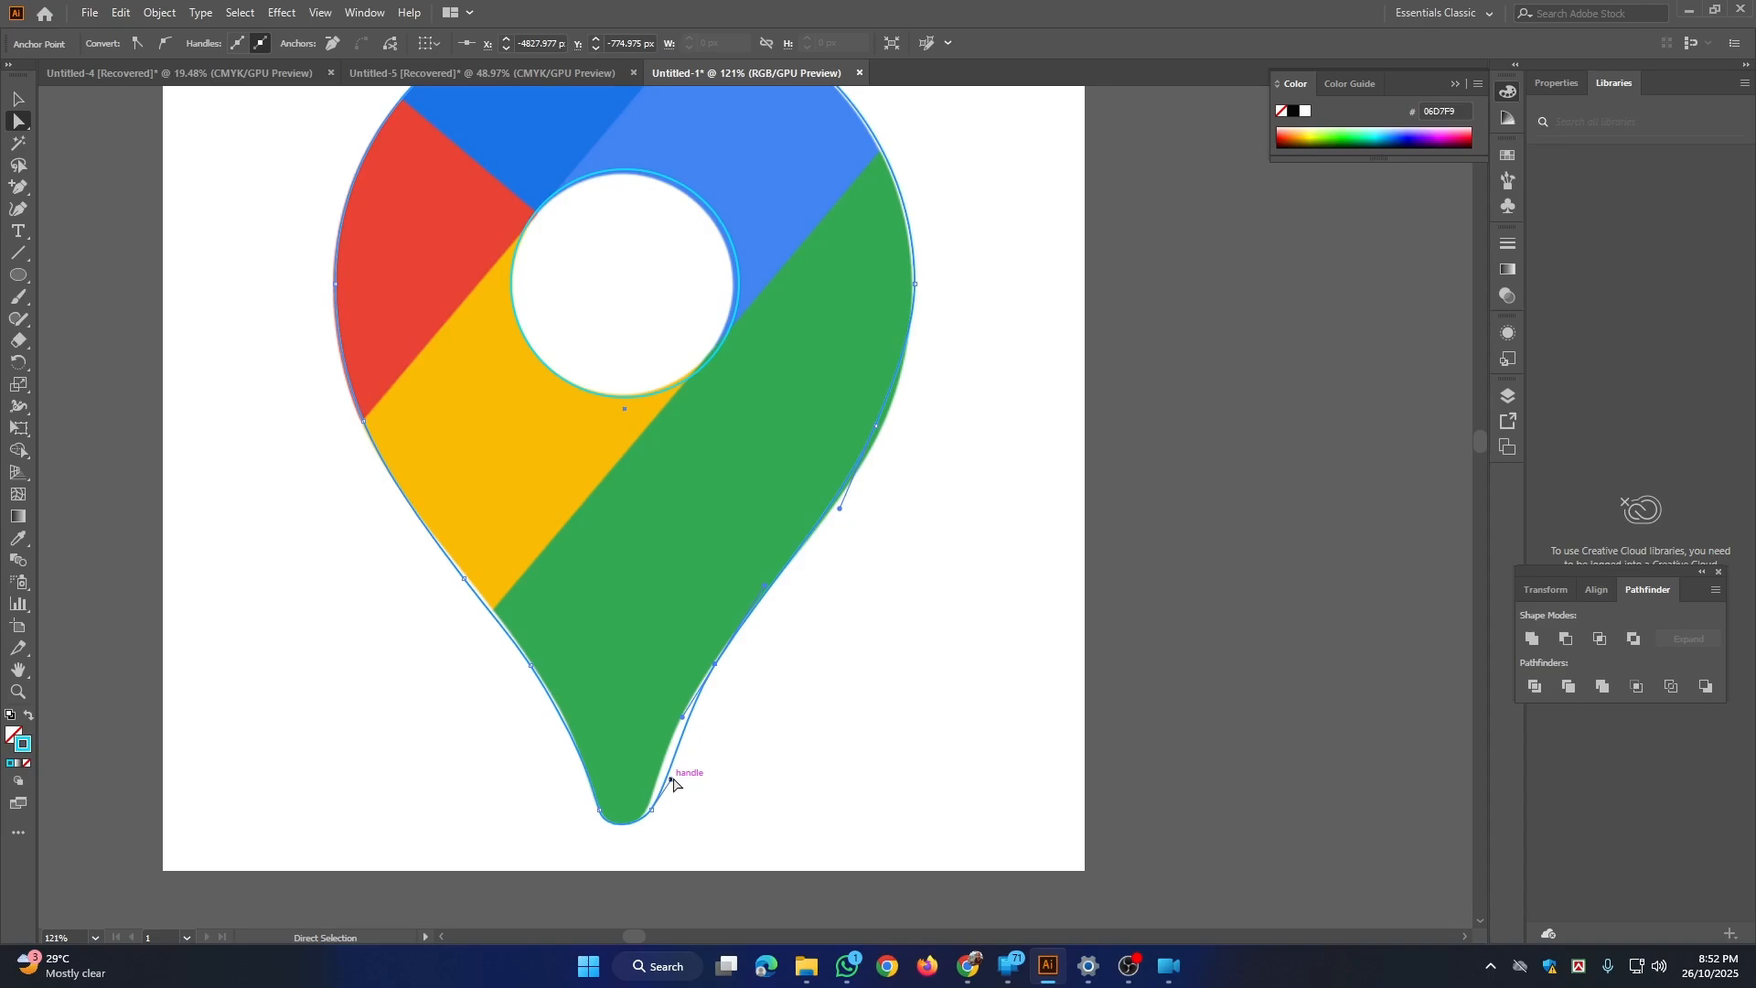
left_click_drag(673, 779, 661, 771)
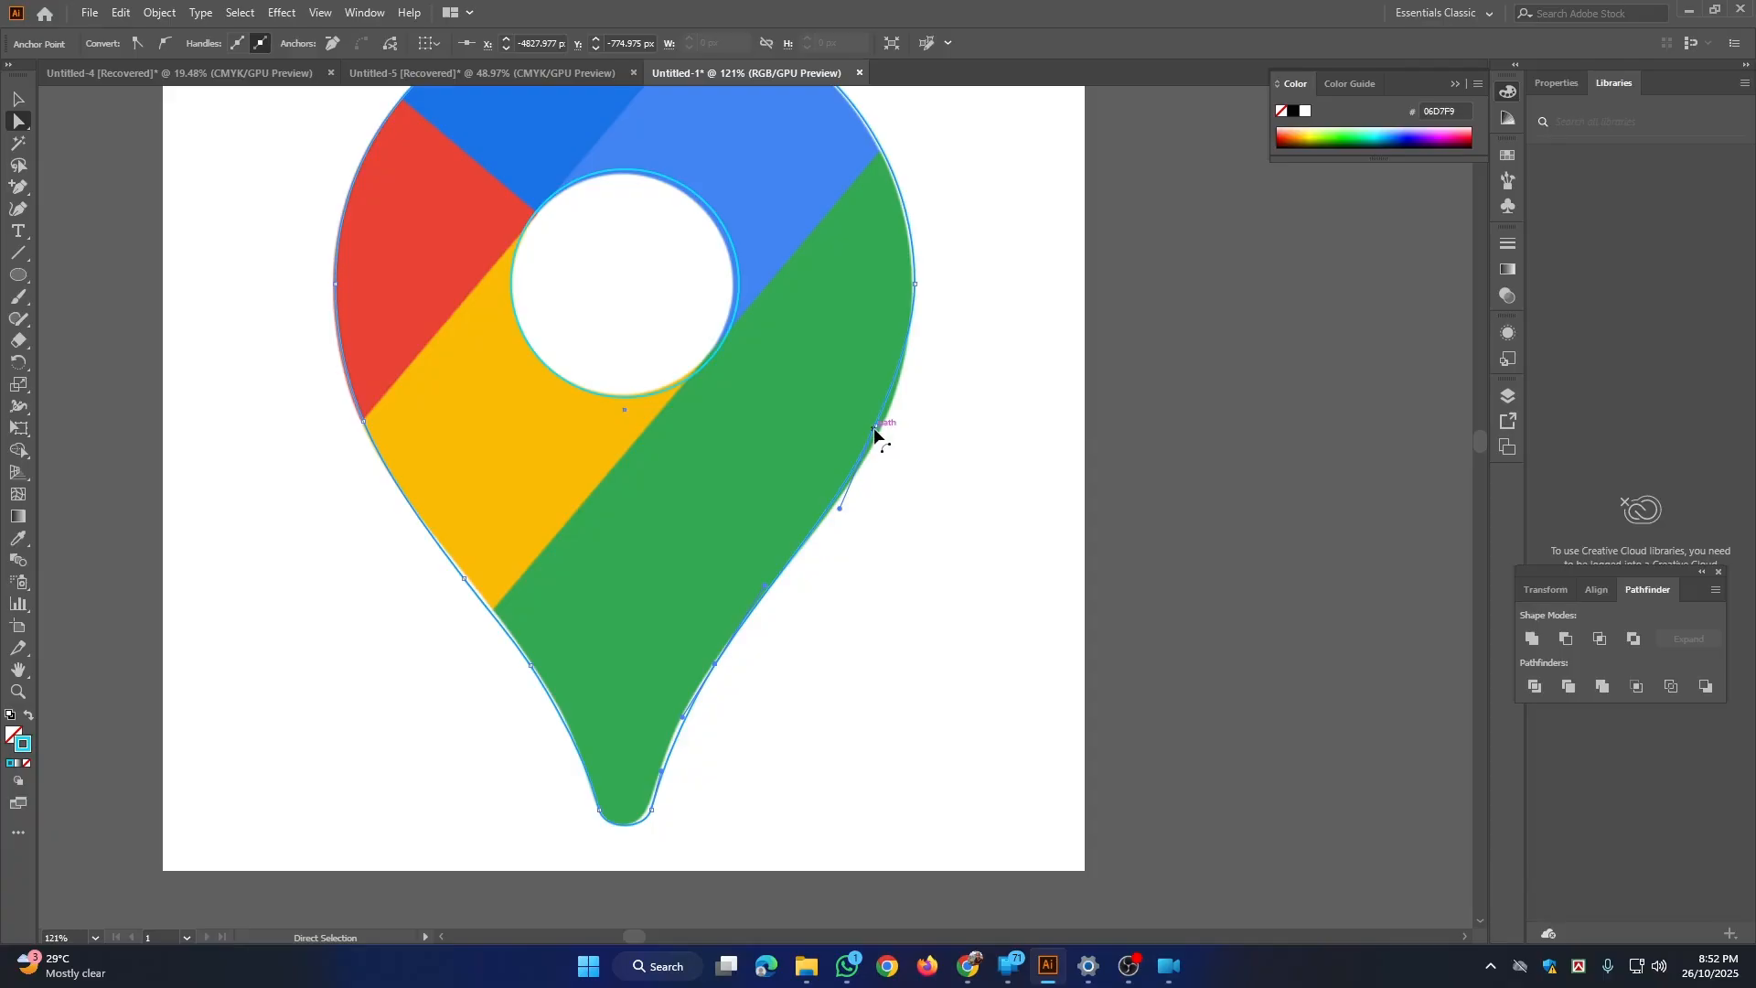
left_click_drag(875, 428, 831, 458)
left_click_drag(869, 539, 839, 598)
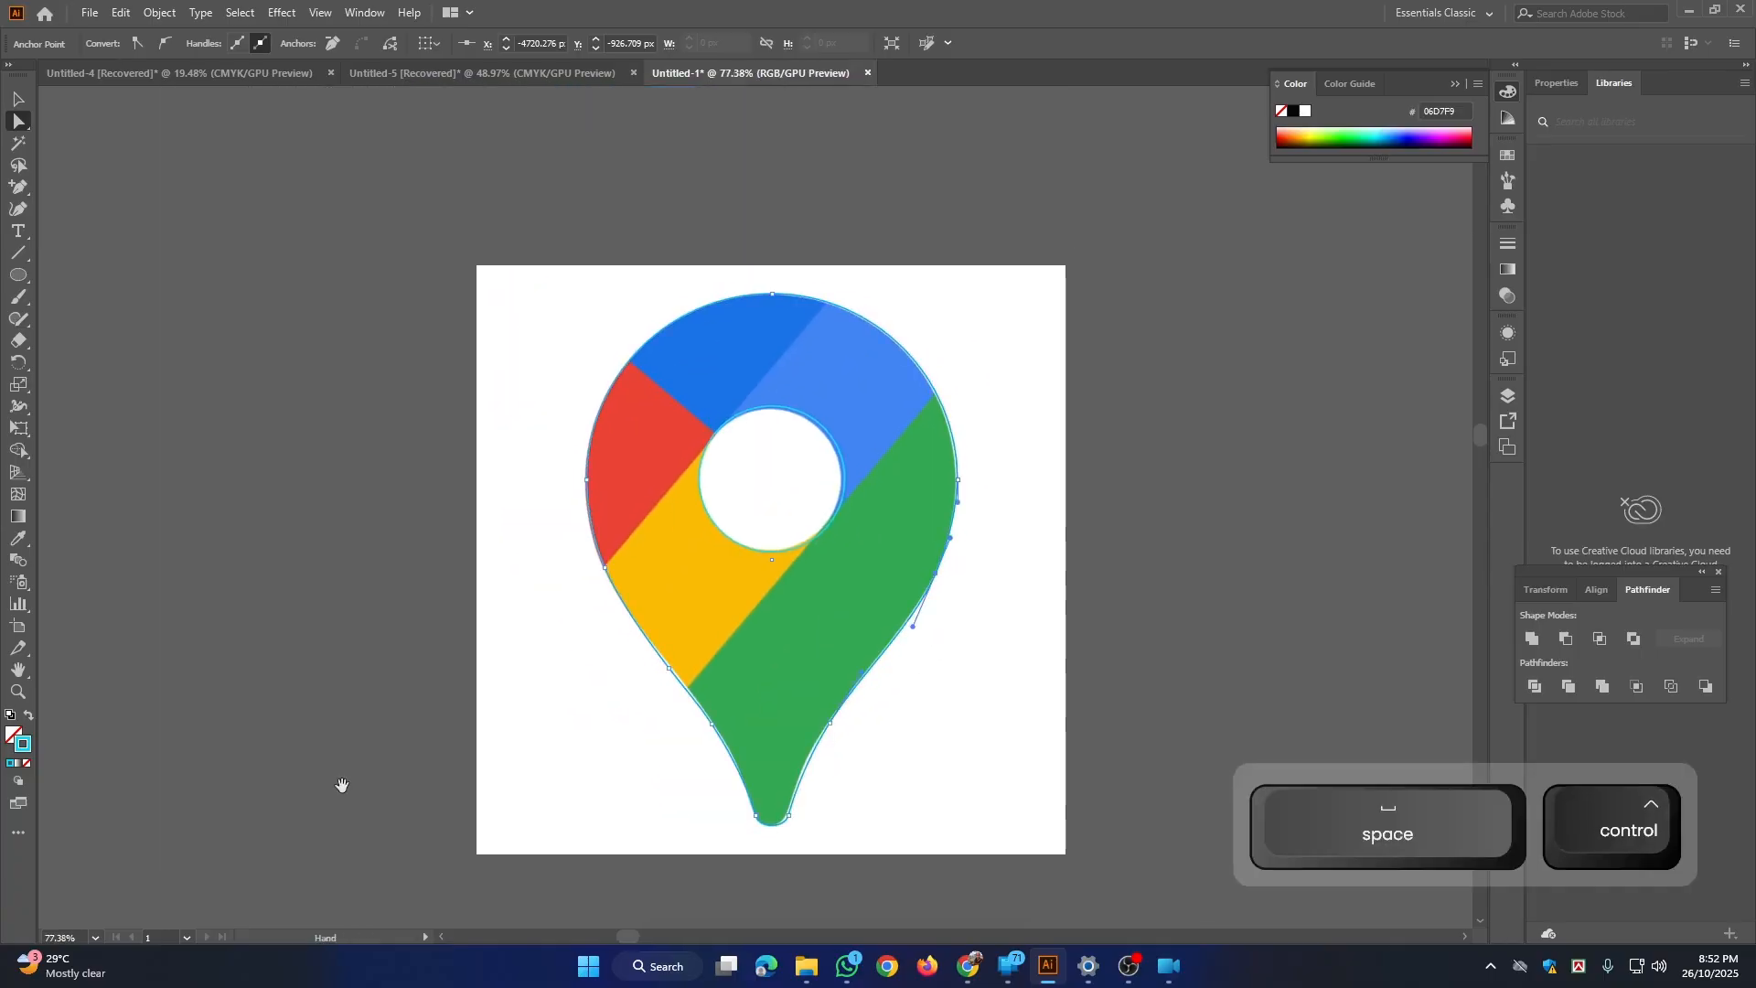
left_click(18, 98)
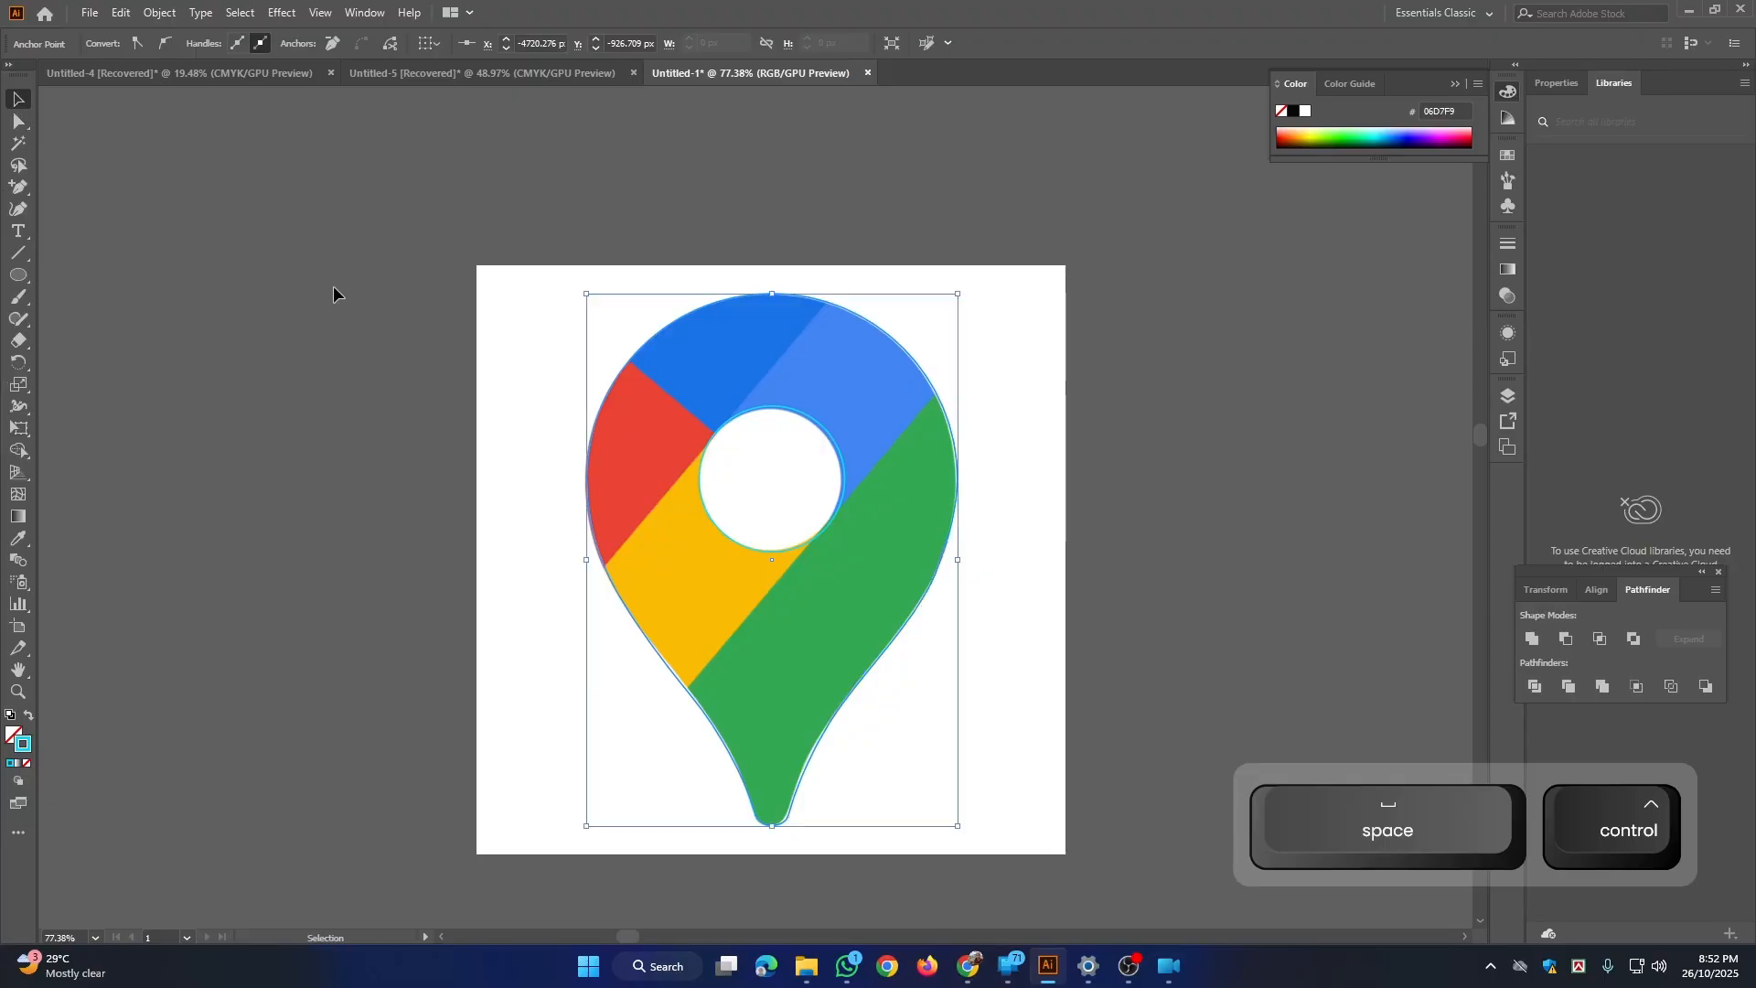
left_click(265, 453)
left_click_drag(524, 446, 993, 745)
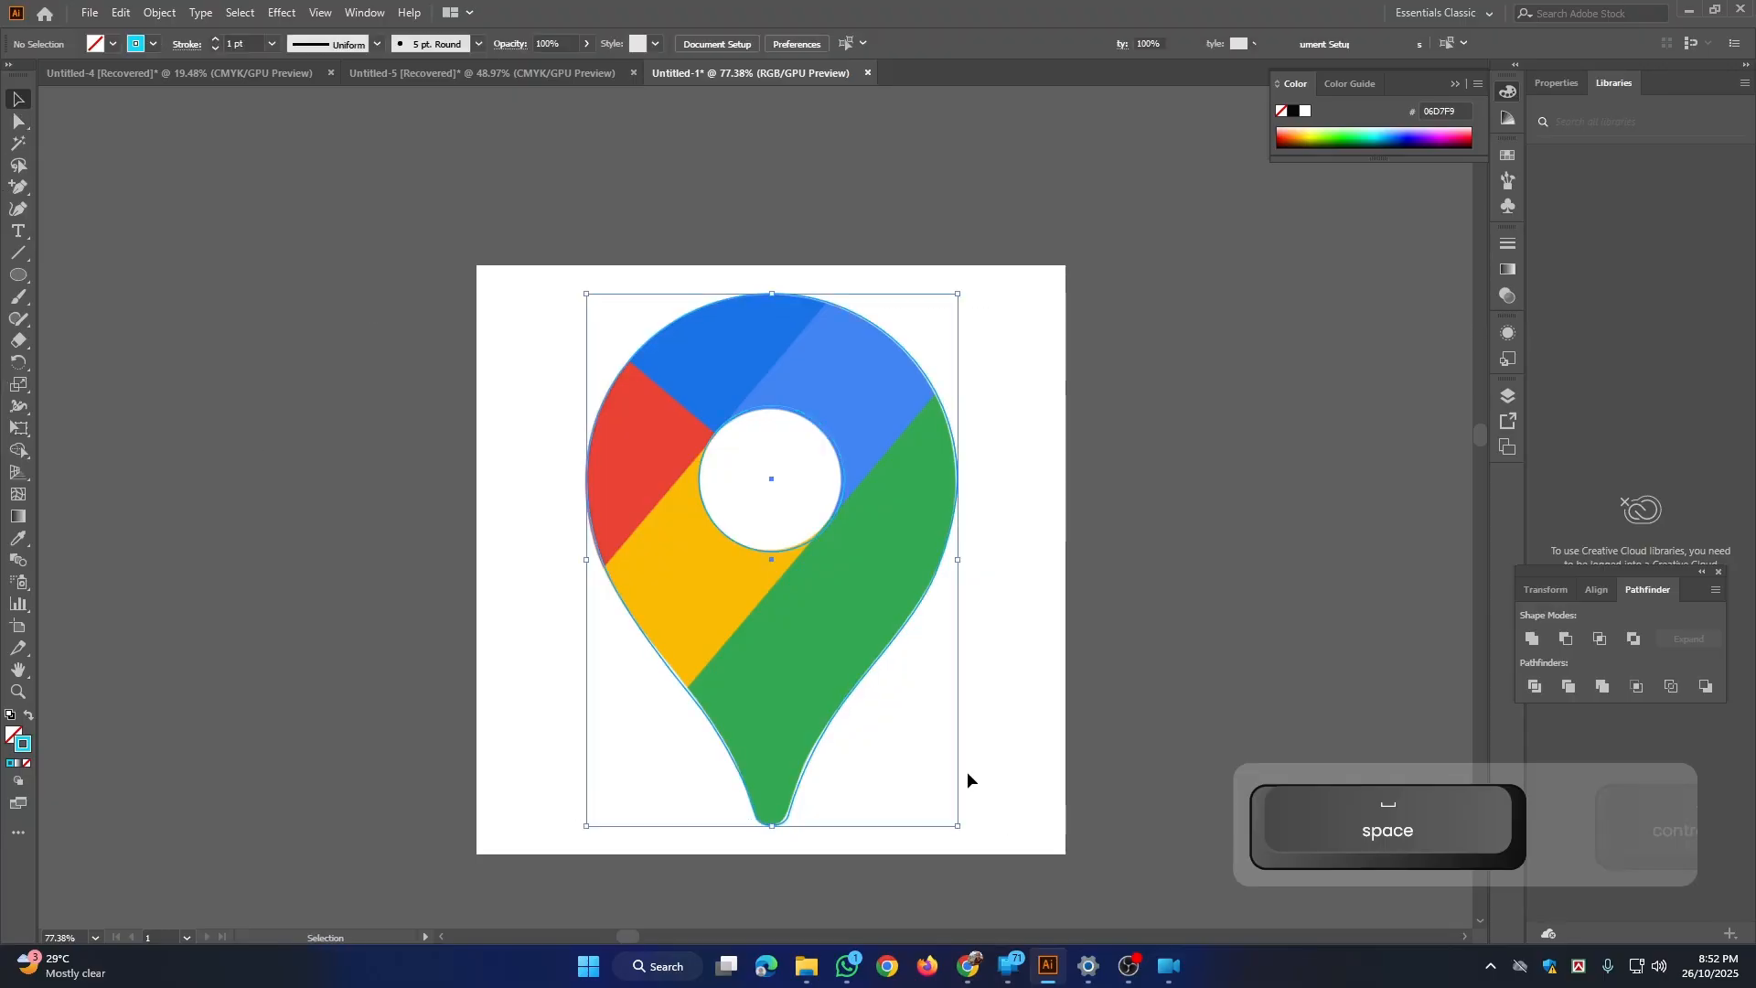
left_click(1115, 524)
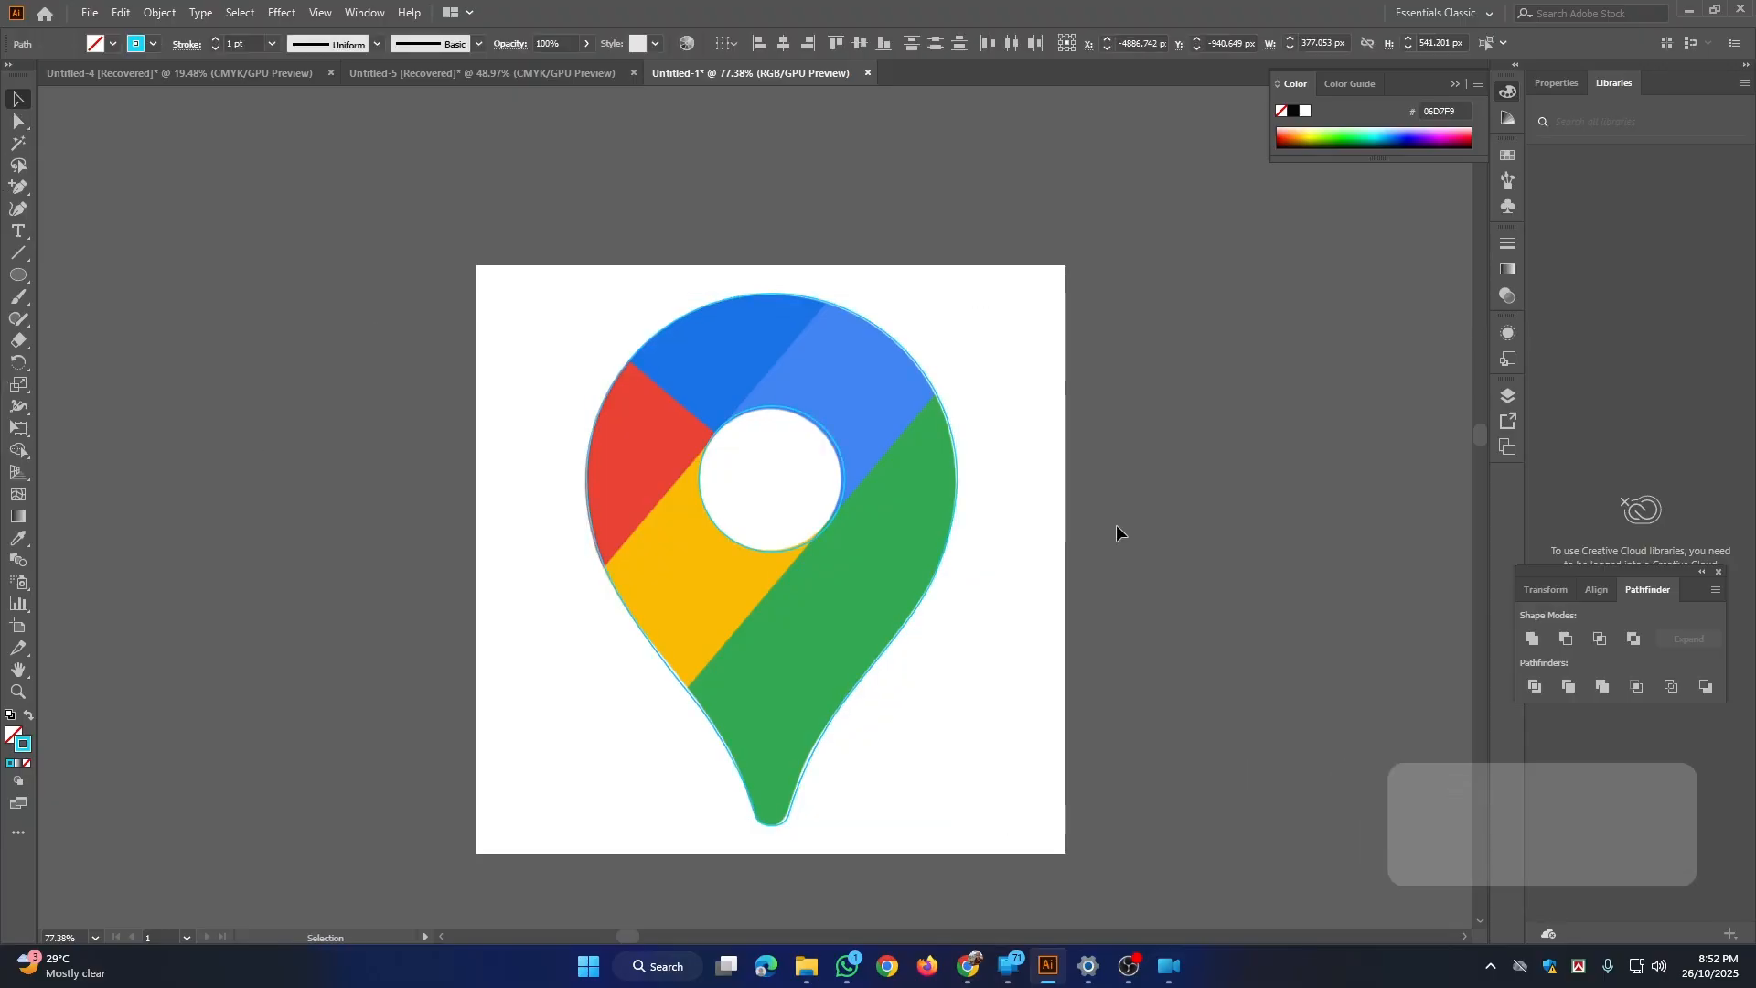
Step: Draw a straight line about 222 px long at 321° along the red-blue border, from outside the pin into its hole
left_click(23, 256)
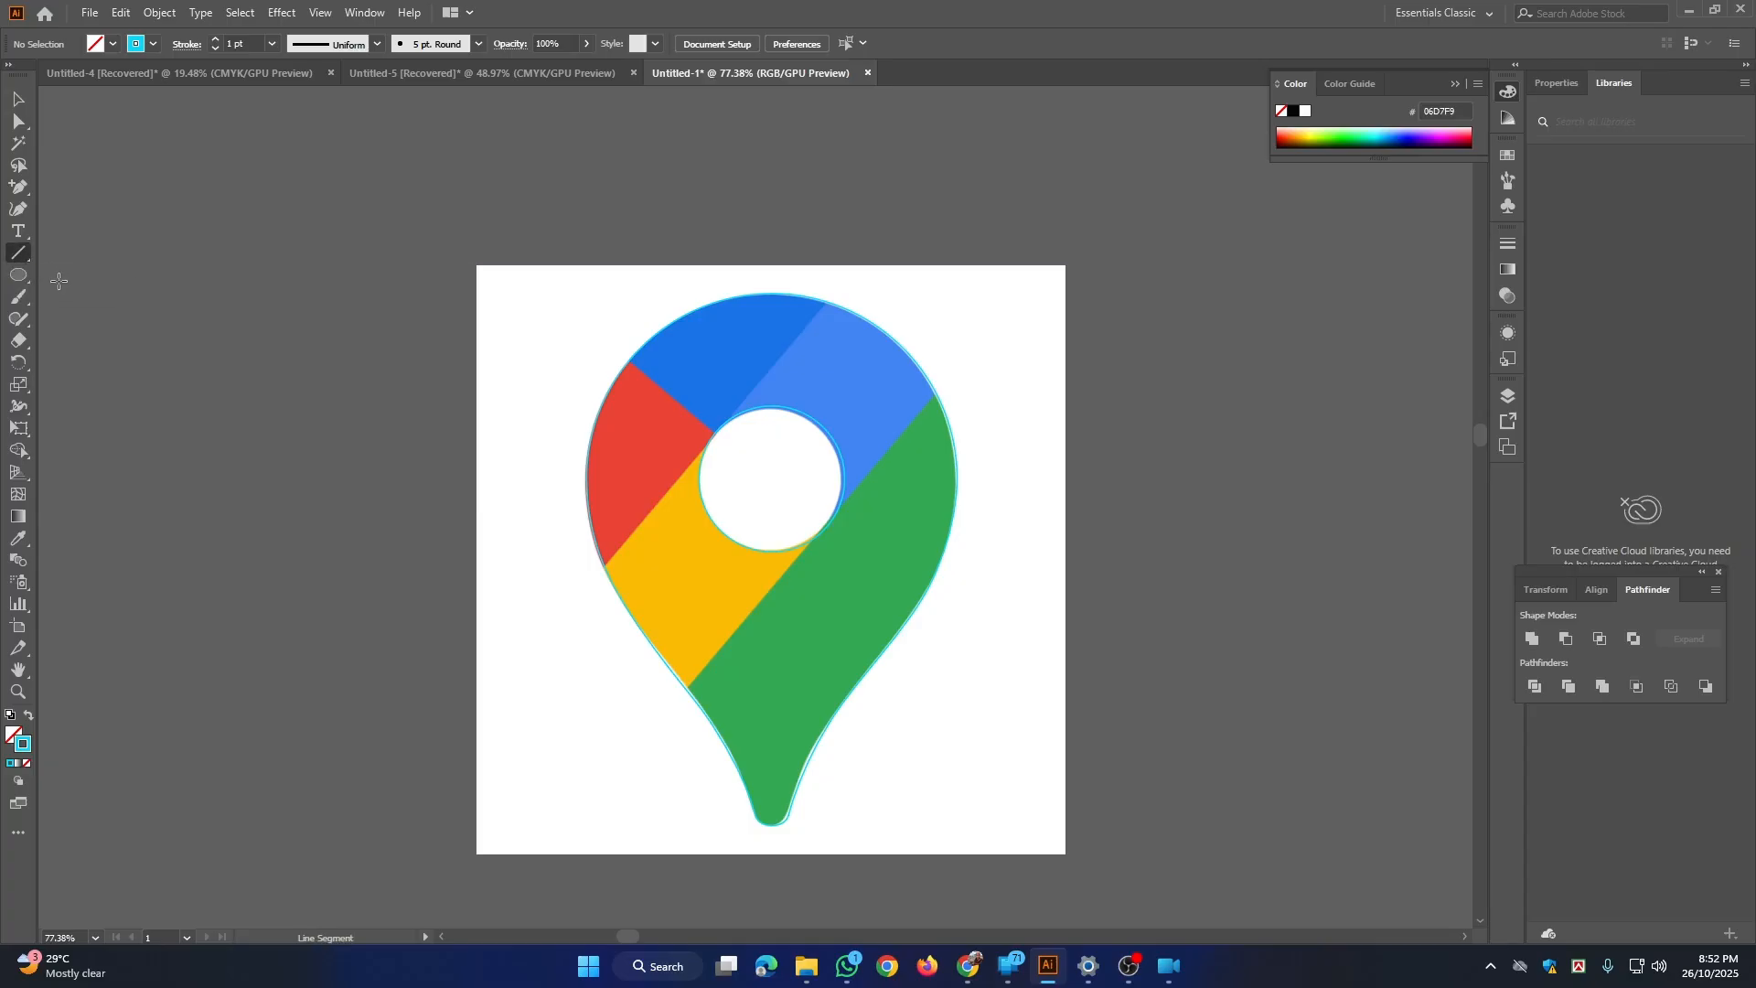
key("ctrl+space")
left_click_drag(617, 362, 760, 583)
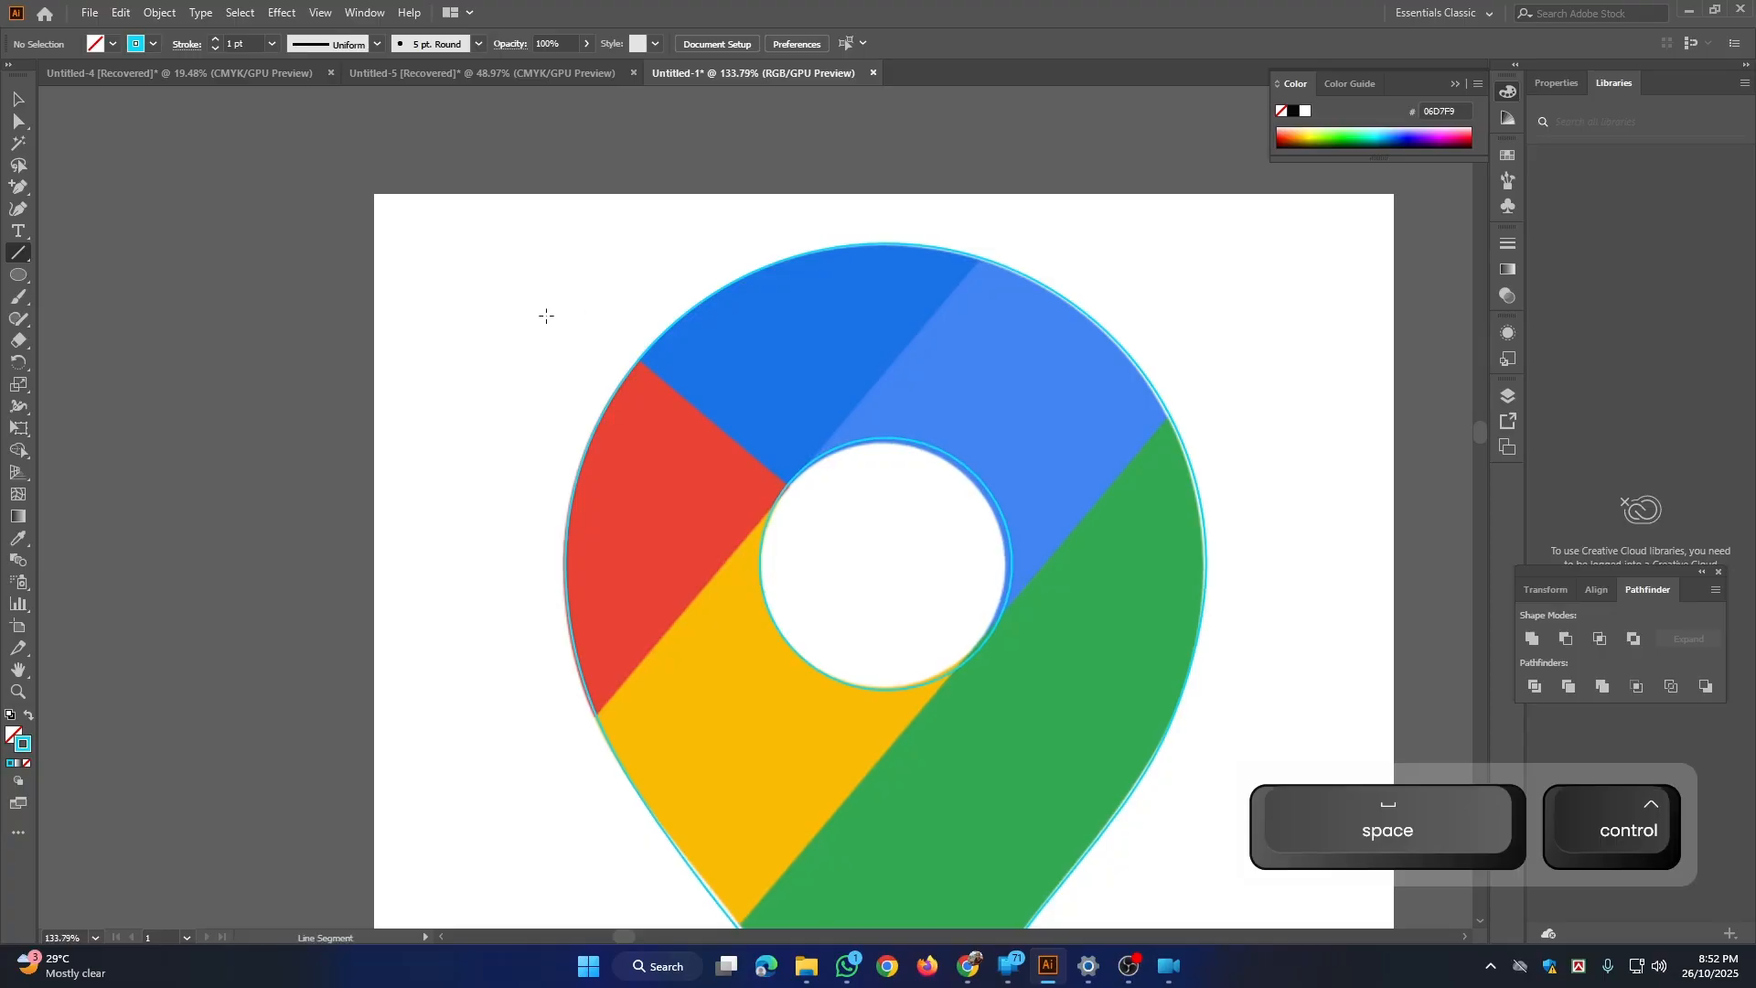
left_click_drag(546, 315, 832, 517)
key("space")
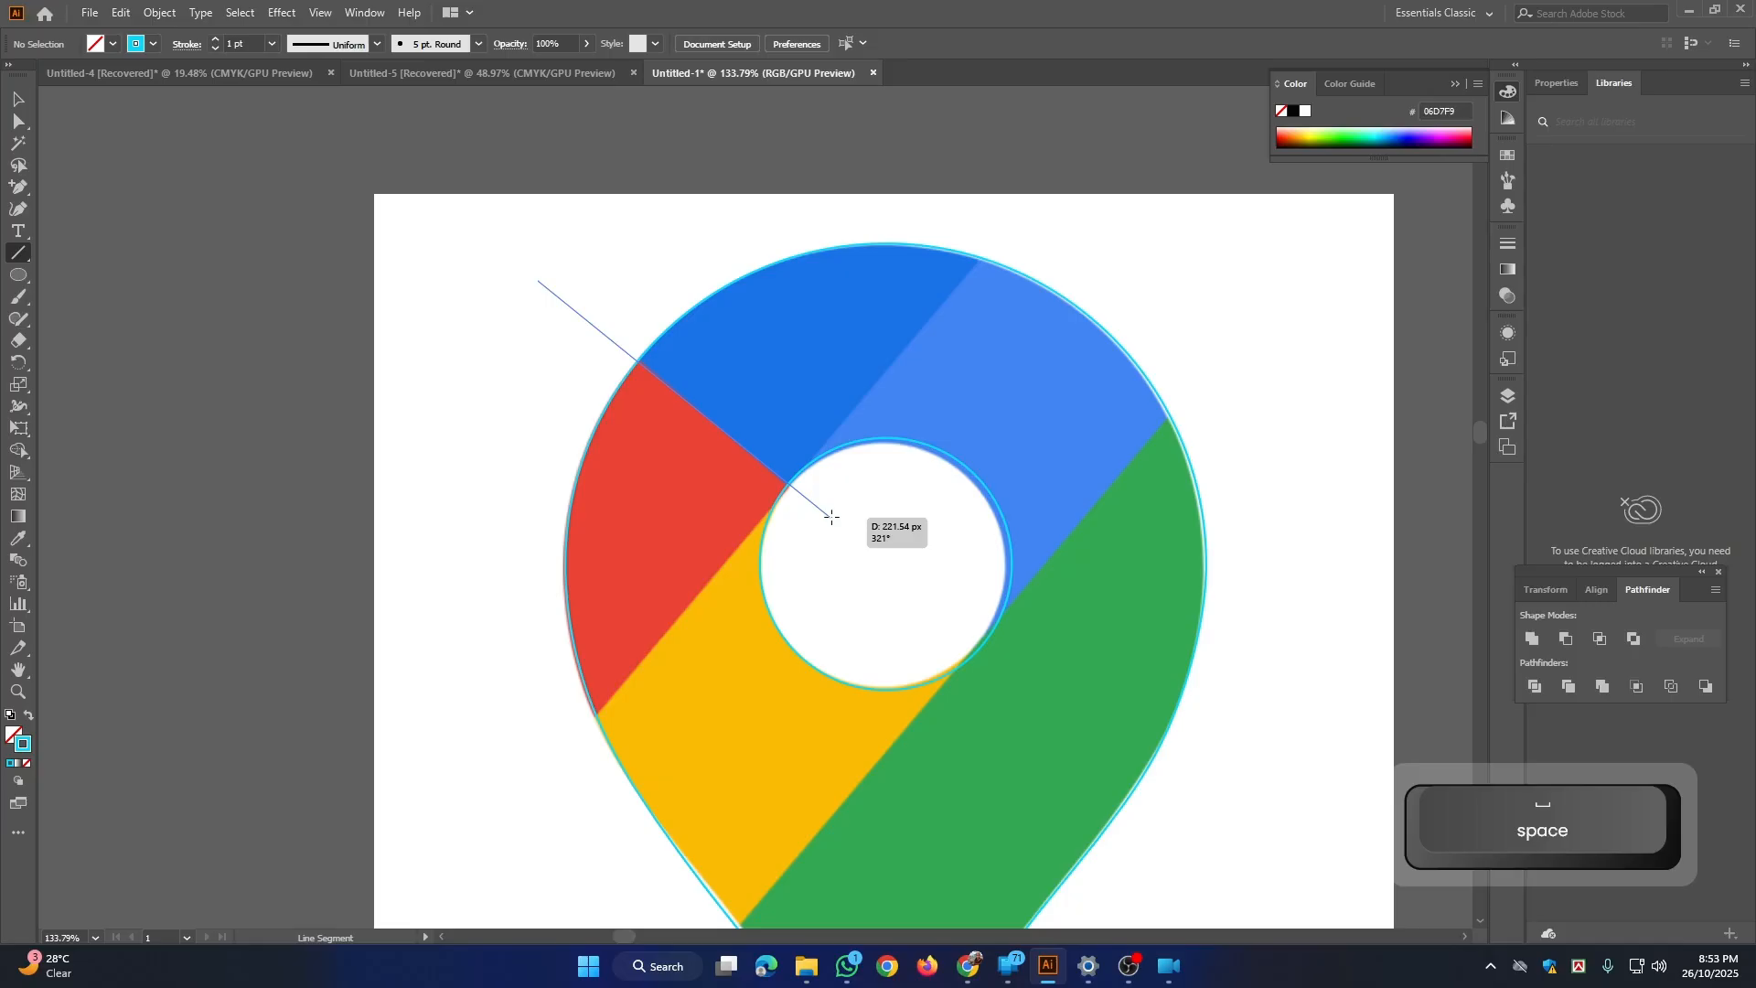
left_click_drag(831, 517, 830, 516)
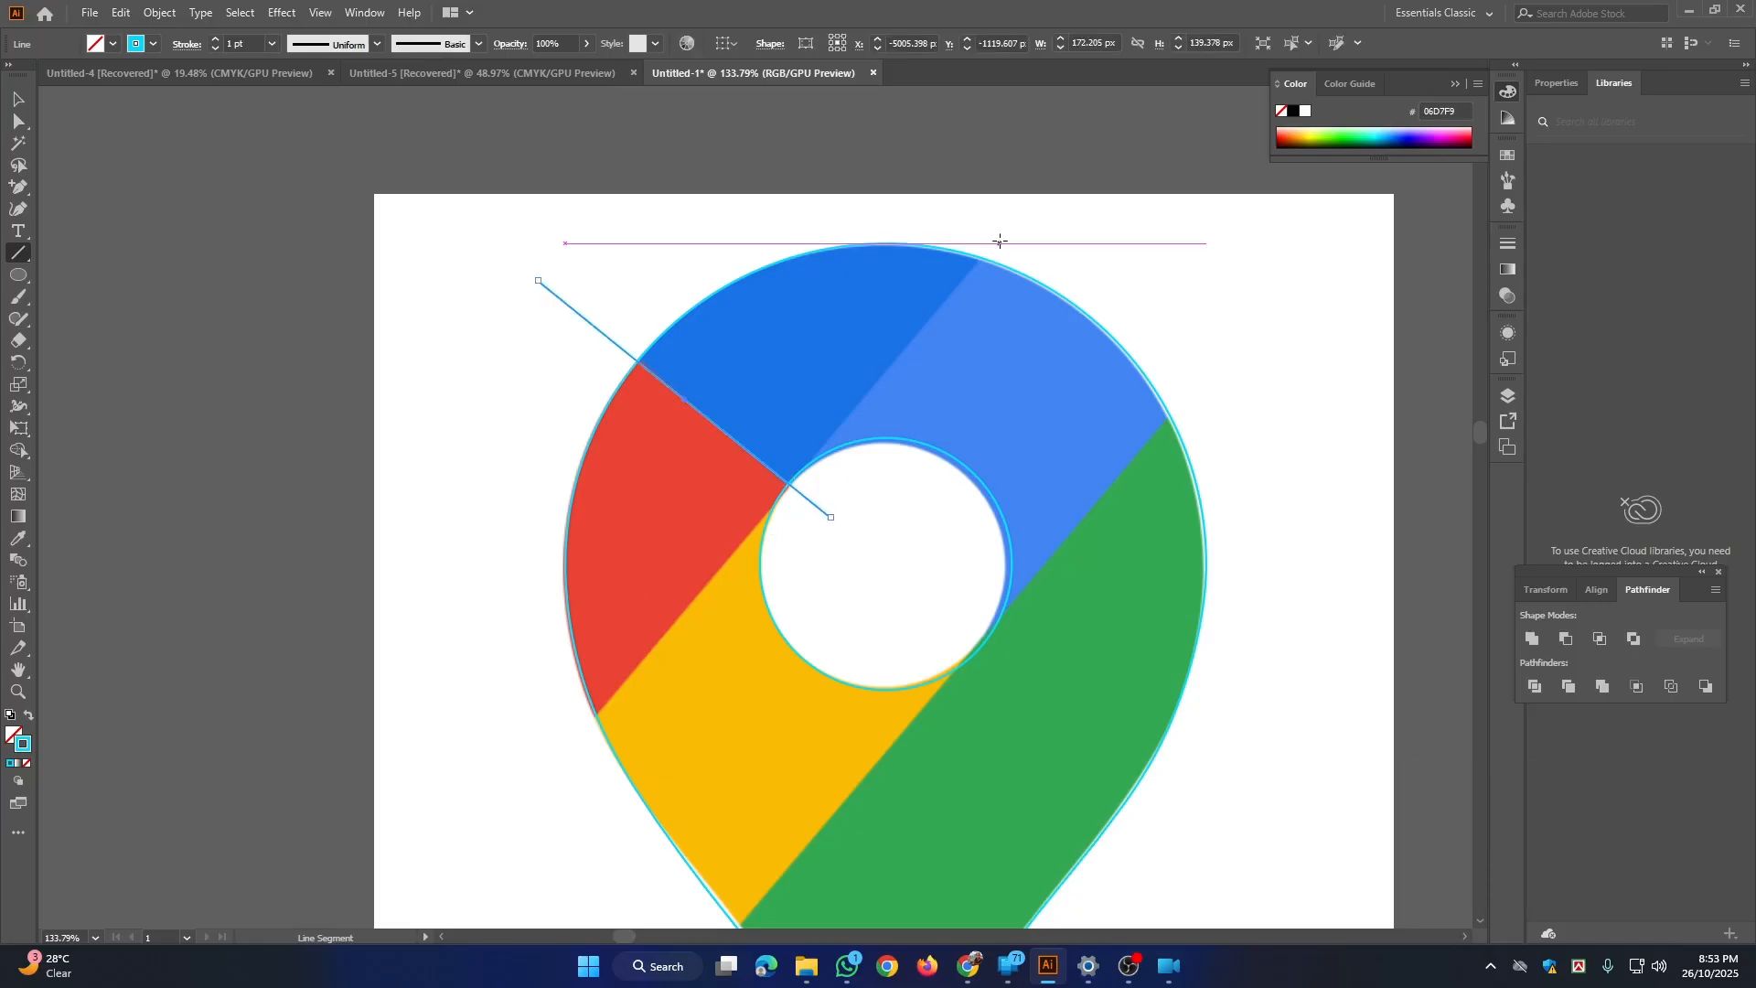
Step: Draw two diagonal lines across the pin, through the two-blue and red-yellow borders and along the green stripe's upper border, nudging the second slightly right
mouse_move(1000, 240)
left_mouse_down()
mouse_move(901, 349)
mouse_move(783, 421)
mouse_move(775, 485)
mouse_move(718, 595)
mouse_move(519, 844)
mouse_move(482, 840)
left_mouse_up()
key("space")
left_click_drag(727, 775, 490, 637)
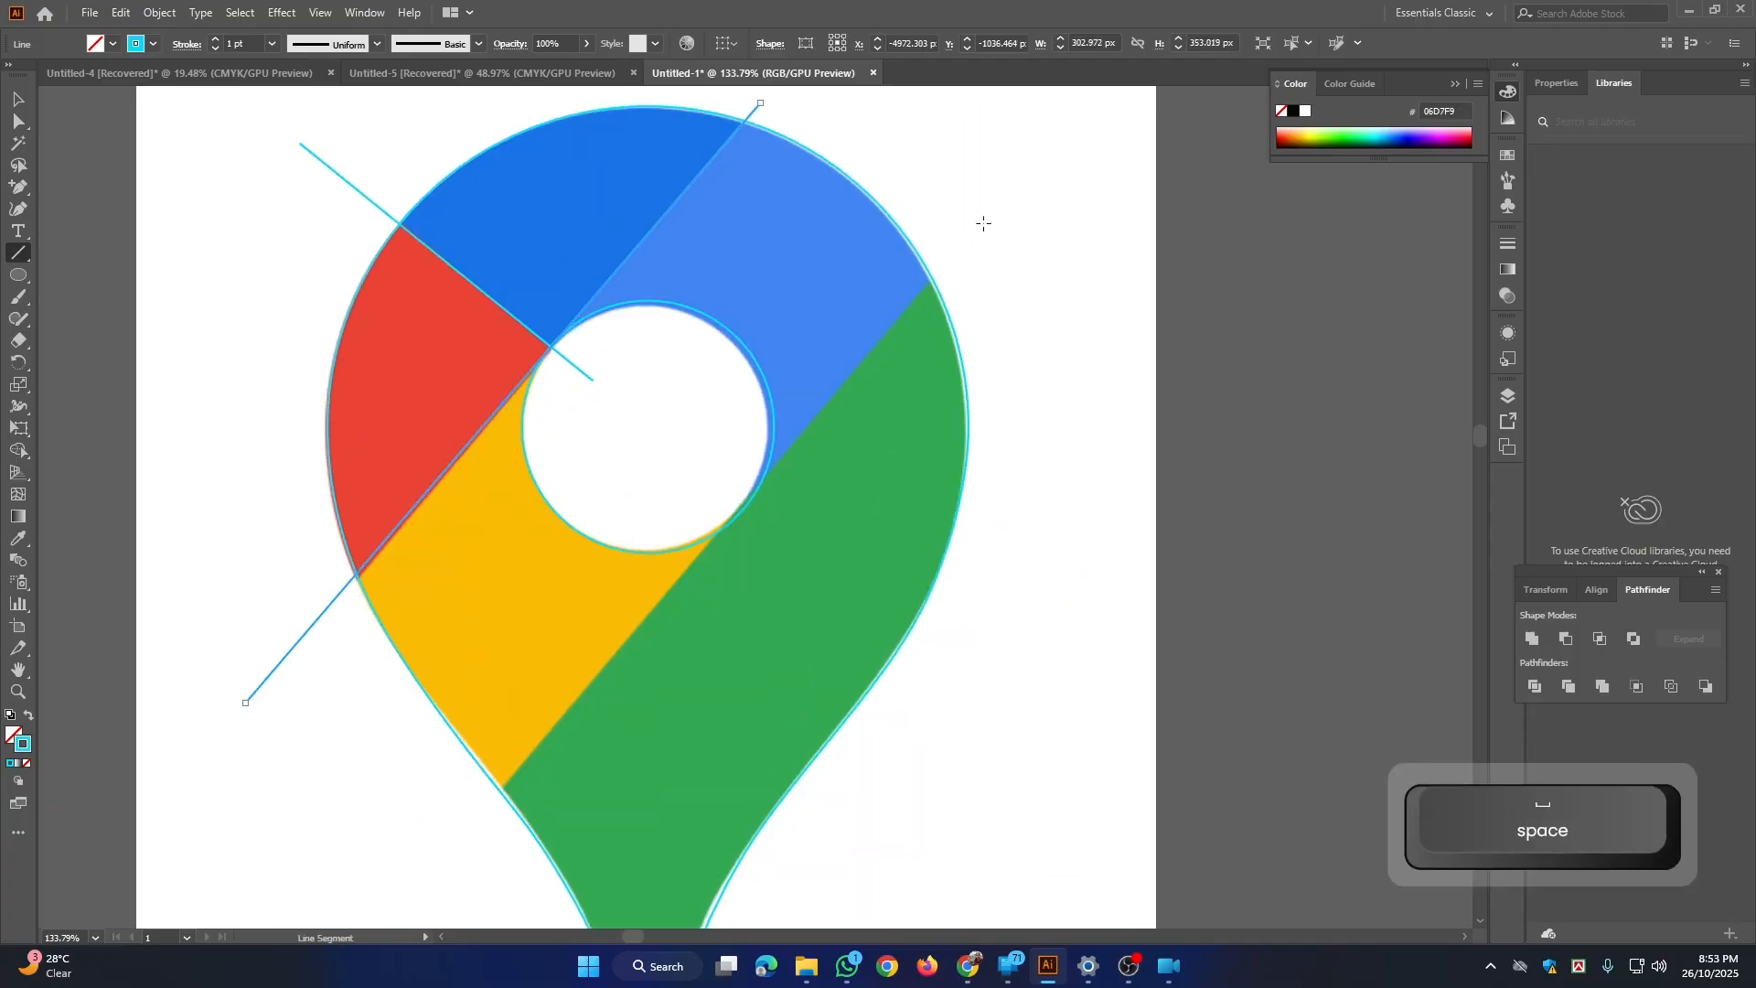
mouse_move(983, 223)
left_mouse_down()
mouse_move(616, 730)
mouse_move(428, 860)
mouse_move(428, 880)
left_mouse_up()
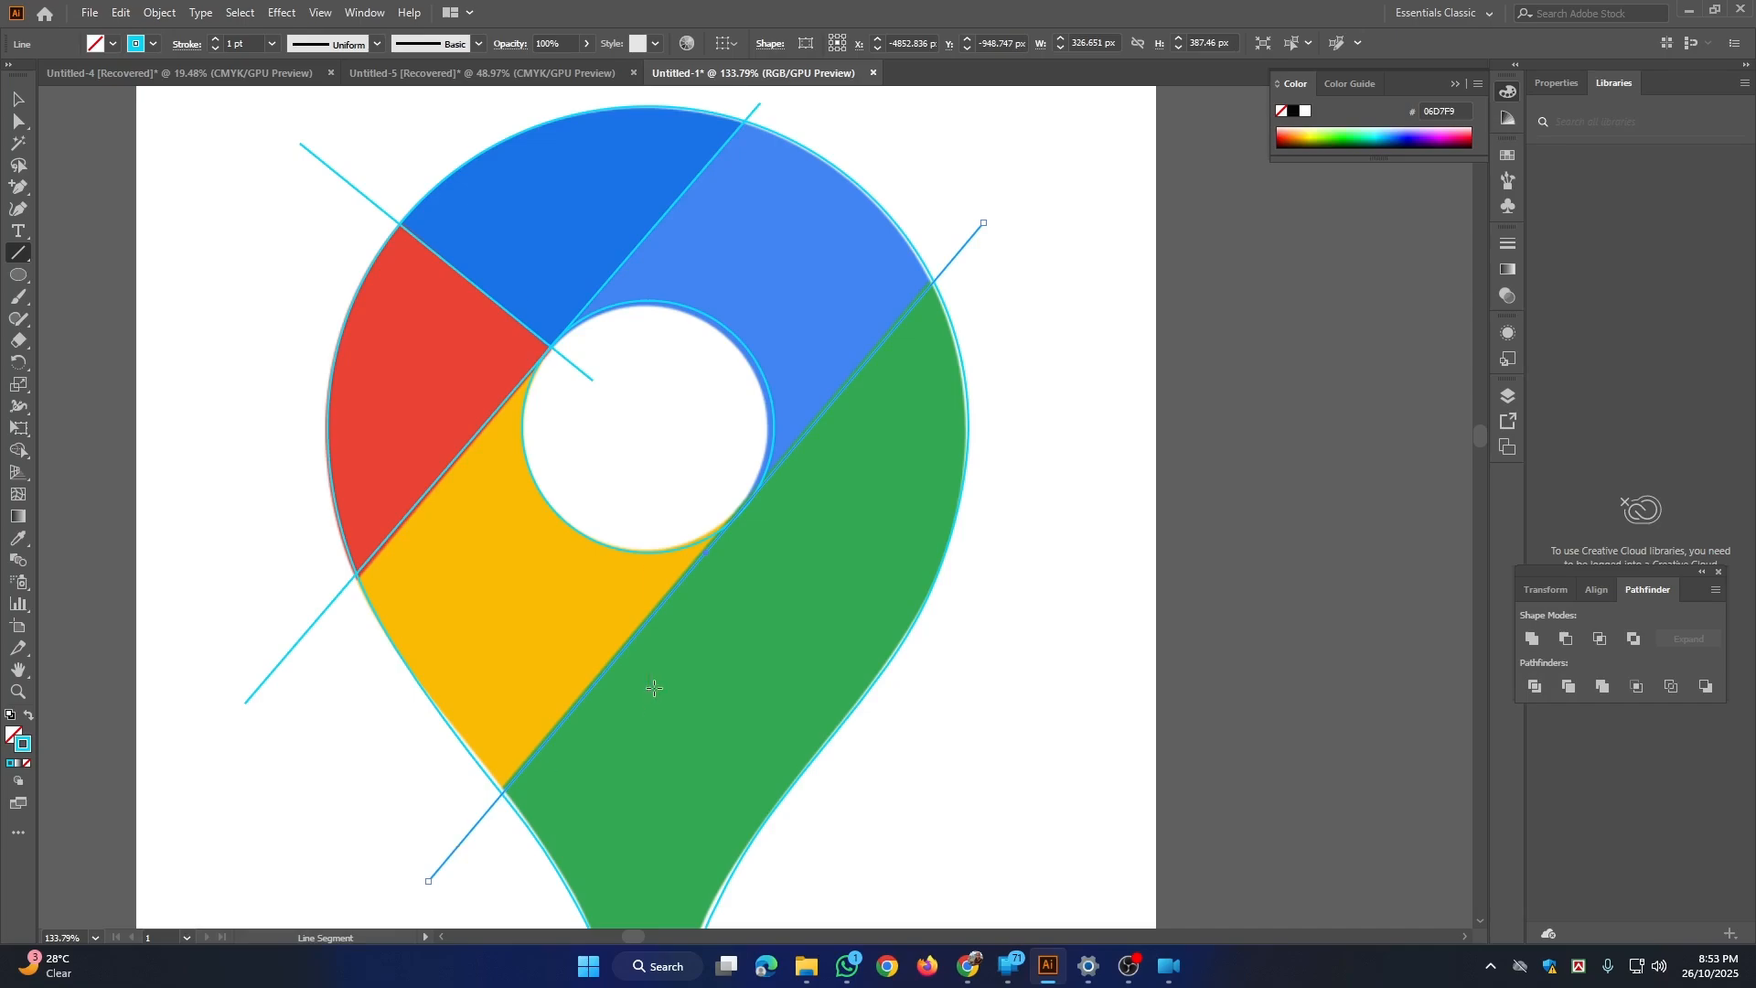
key("Right")
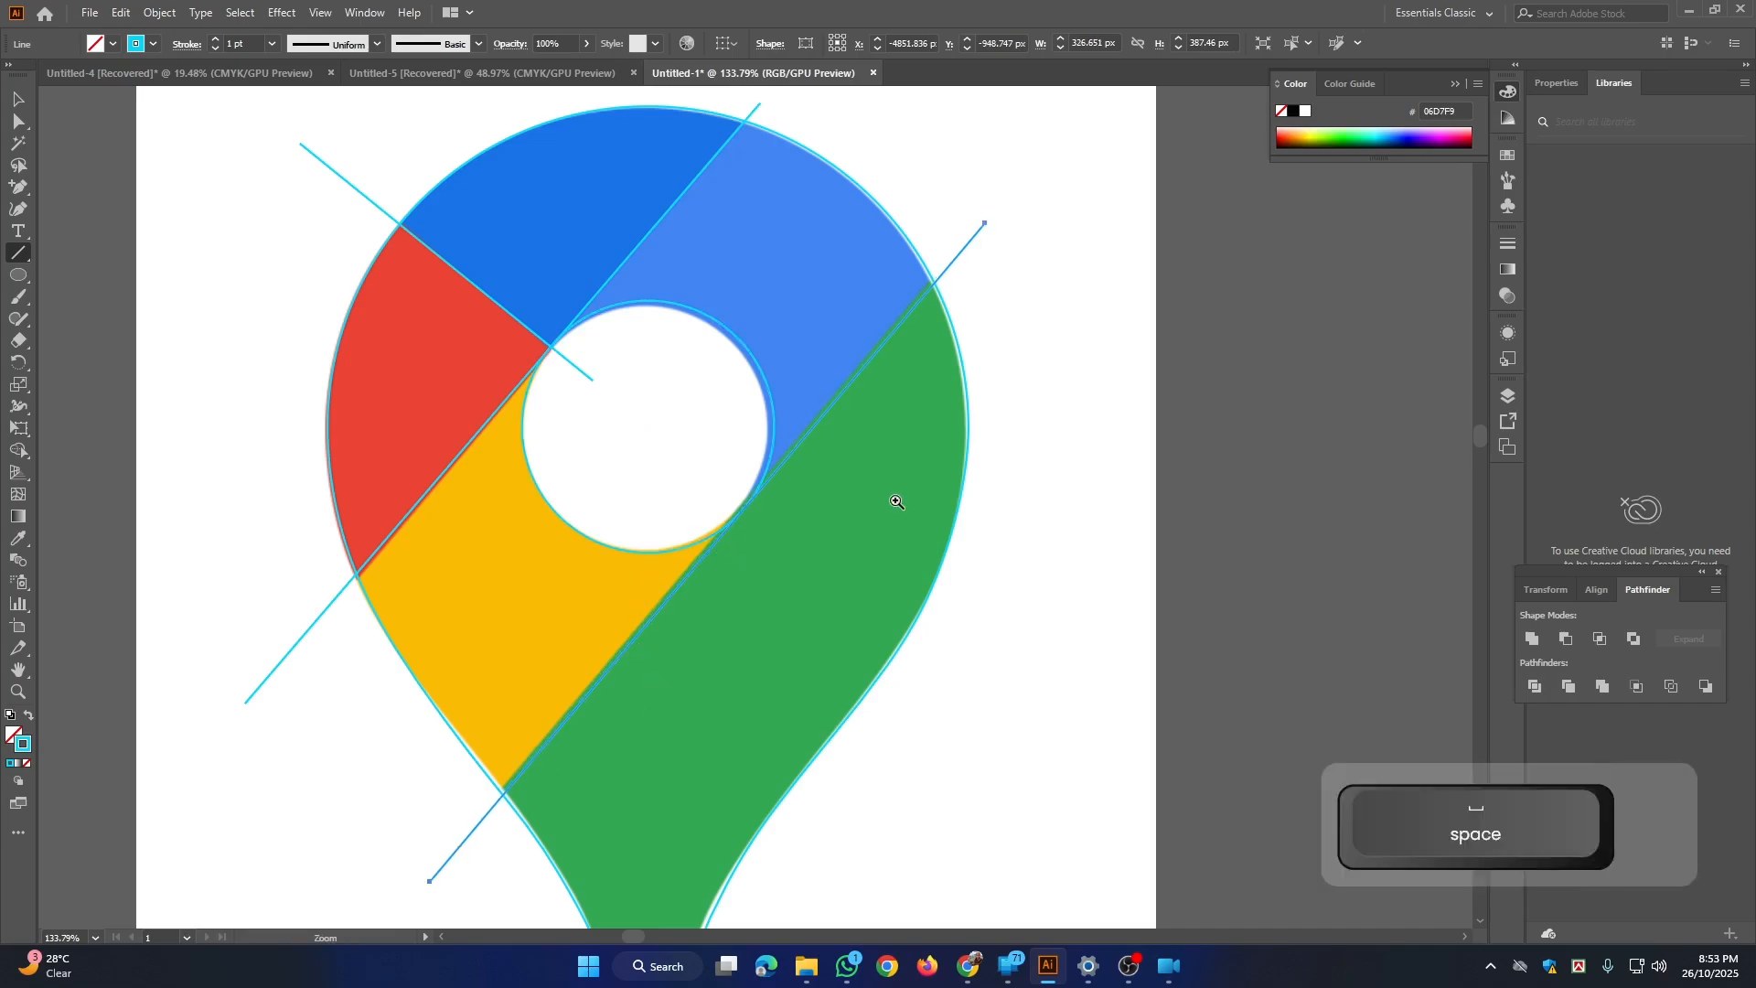
Step: Swap fill and stroke on the selected pin outline, circle and lines, and split them with the Divide pathfinder
key("ctrl+space")
left_click_drag(894, 497, 847, 475)
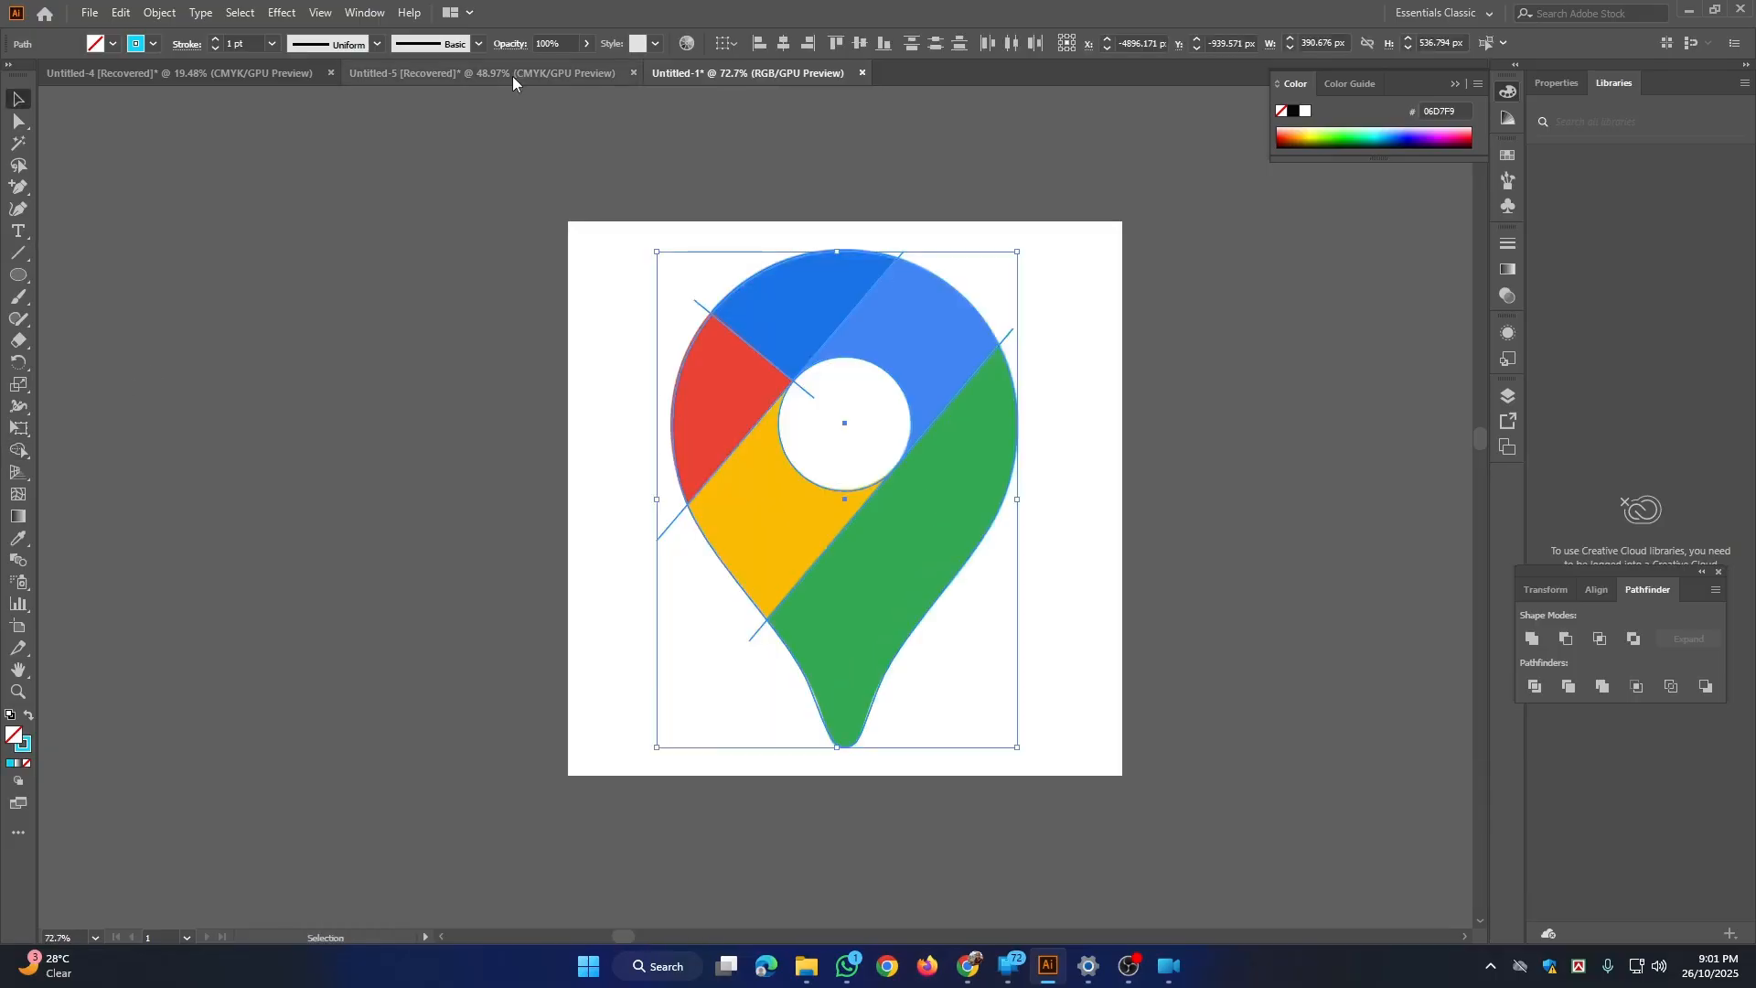
key("a")
left_click(607, 194)
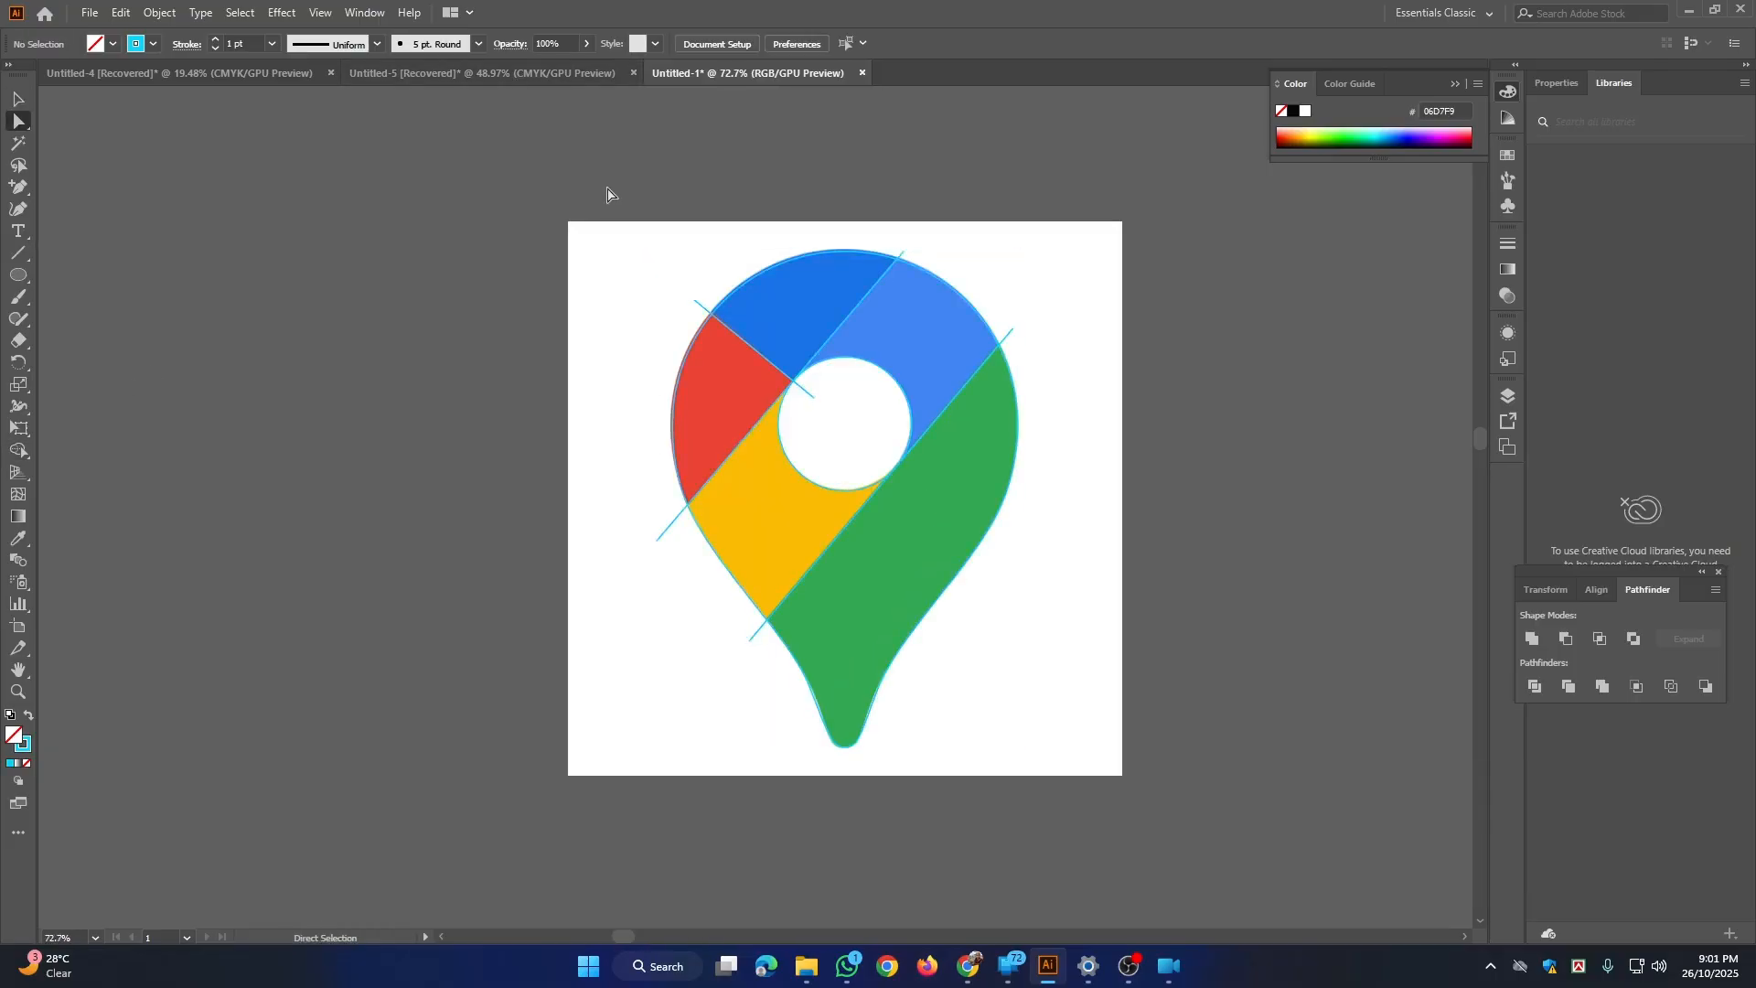
left_click_drag(608, 194, 1127, 785)
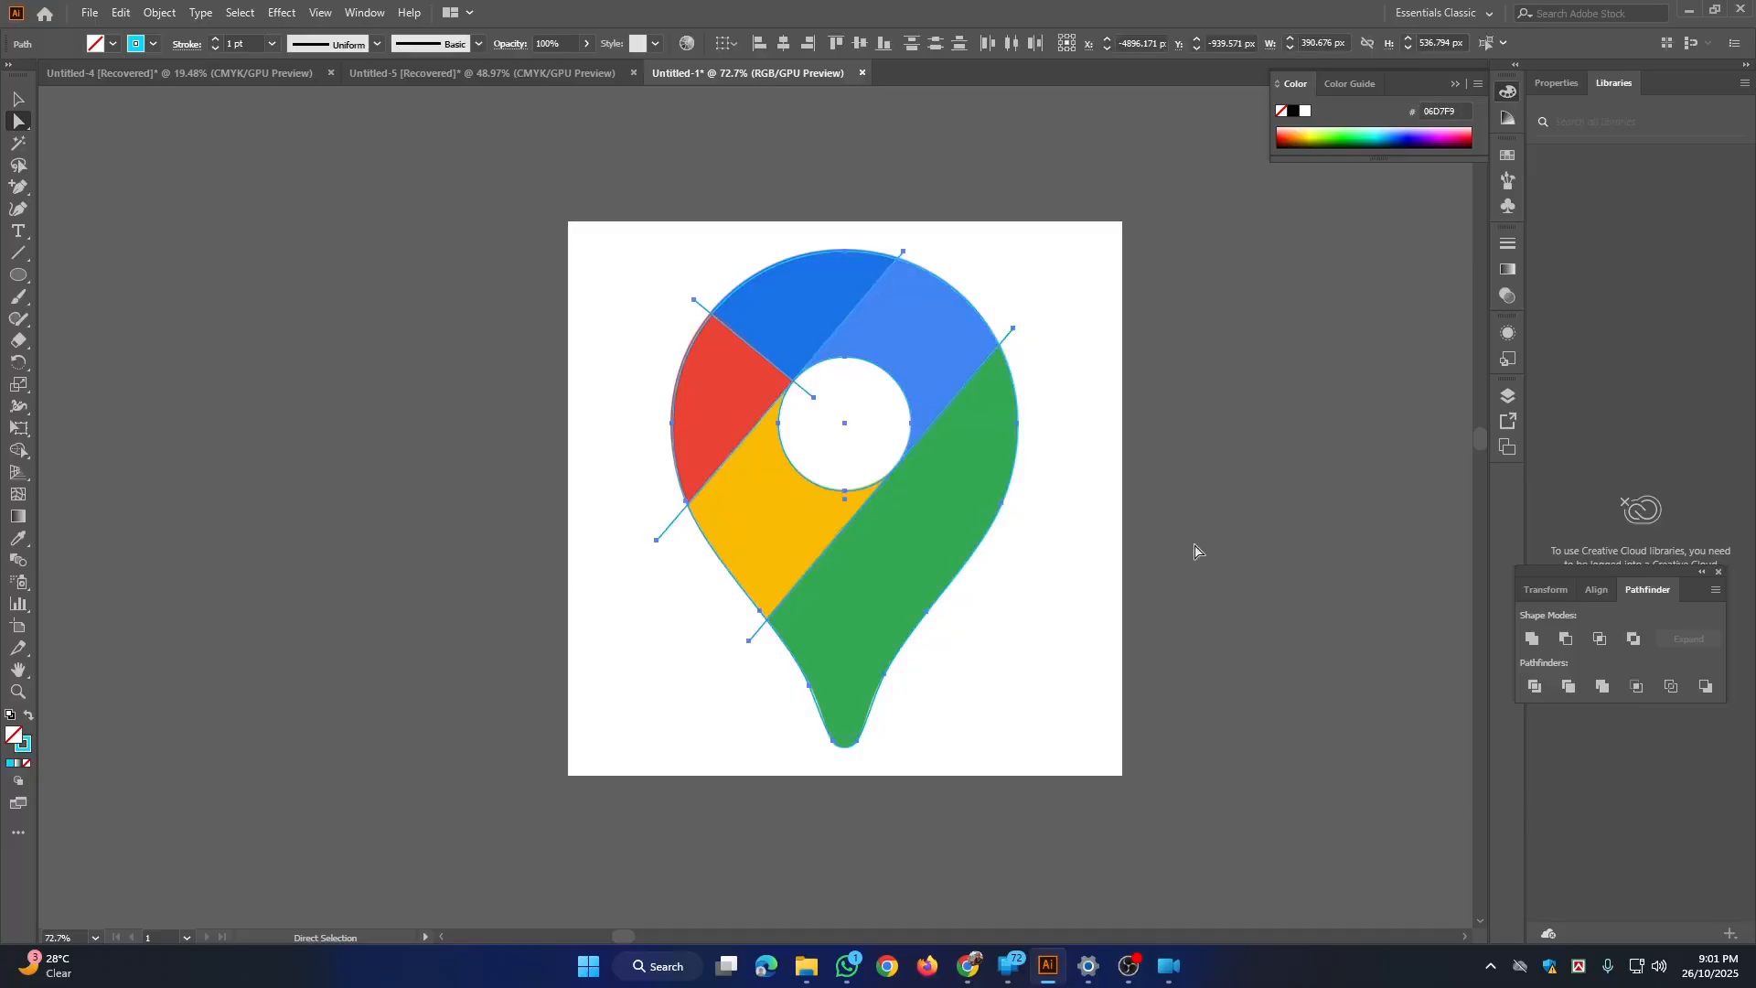
left_click(27, 722)
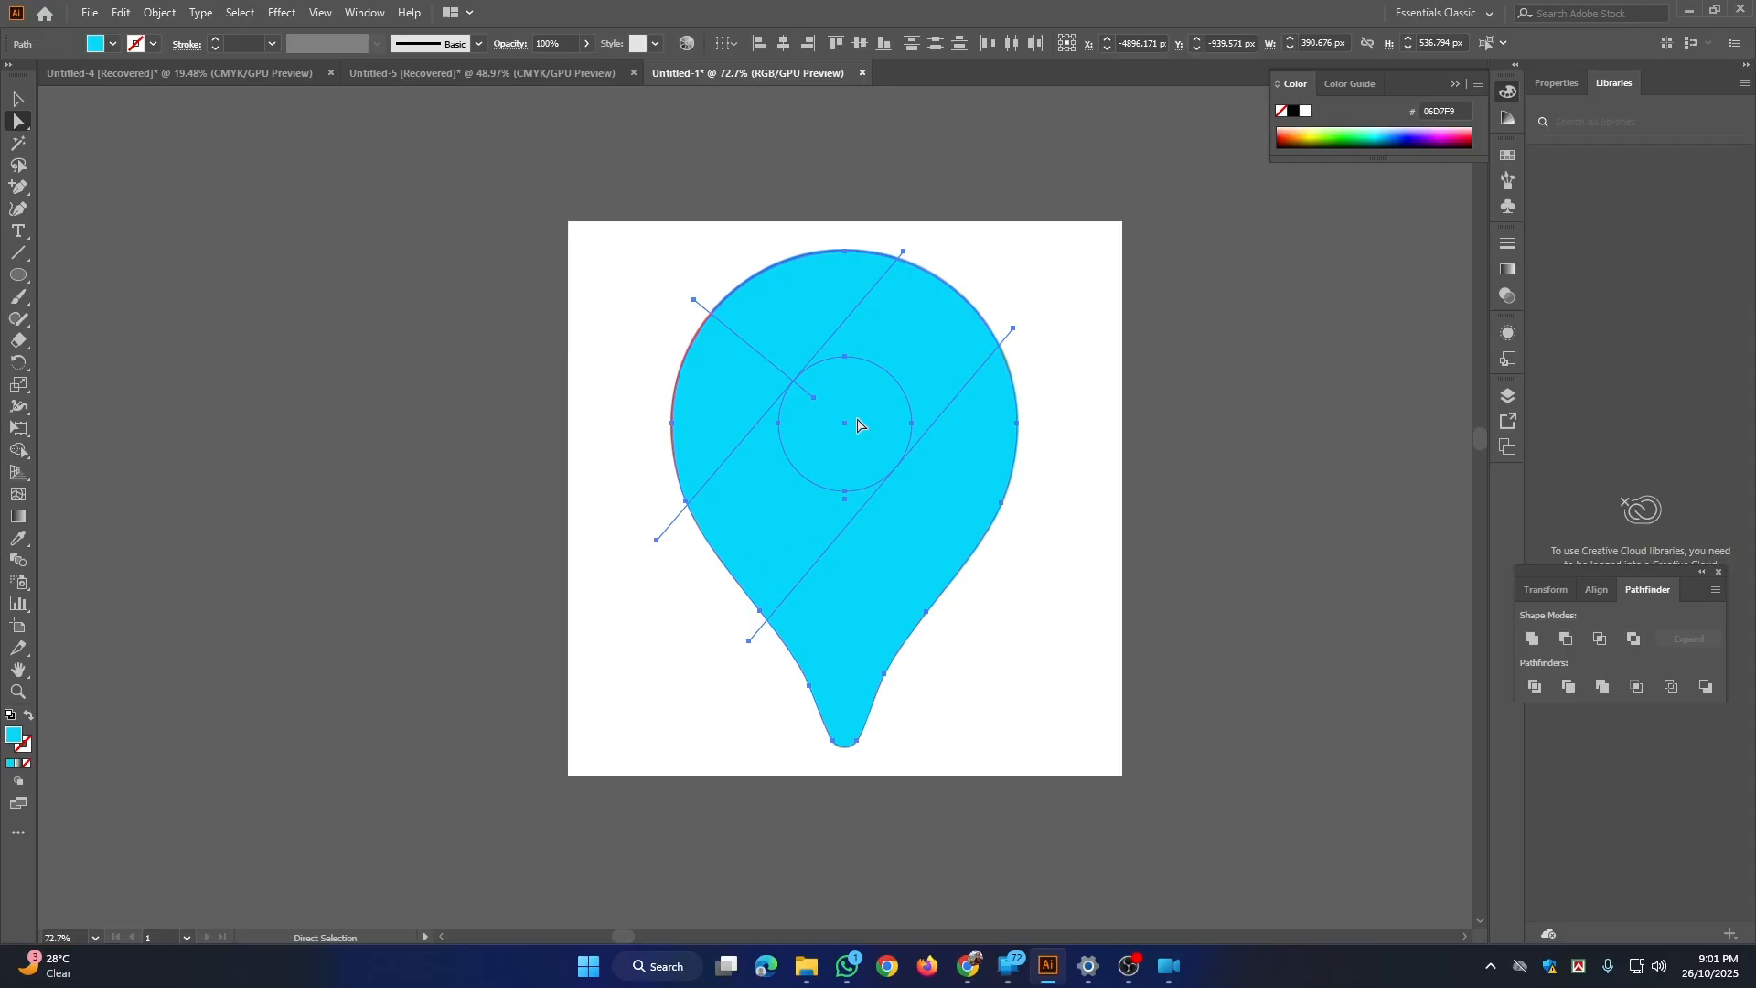
left_click(1536, 687)
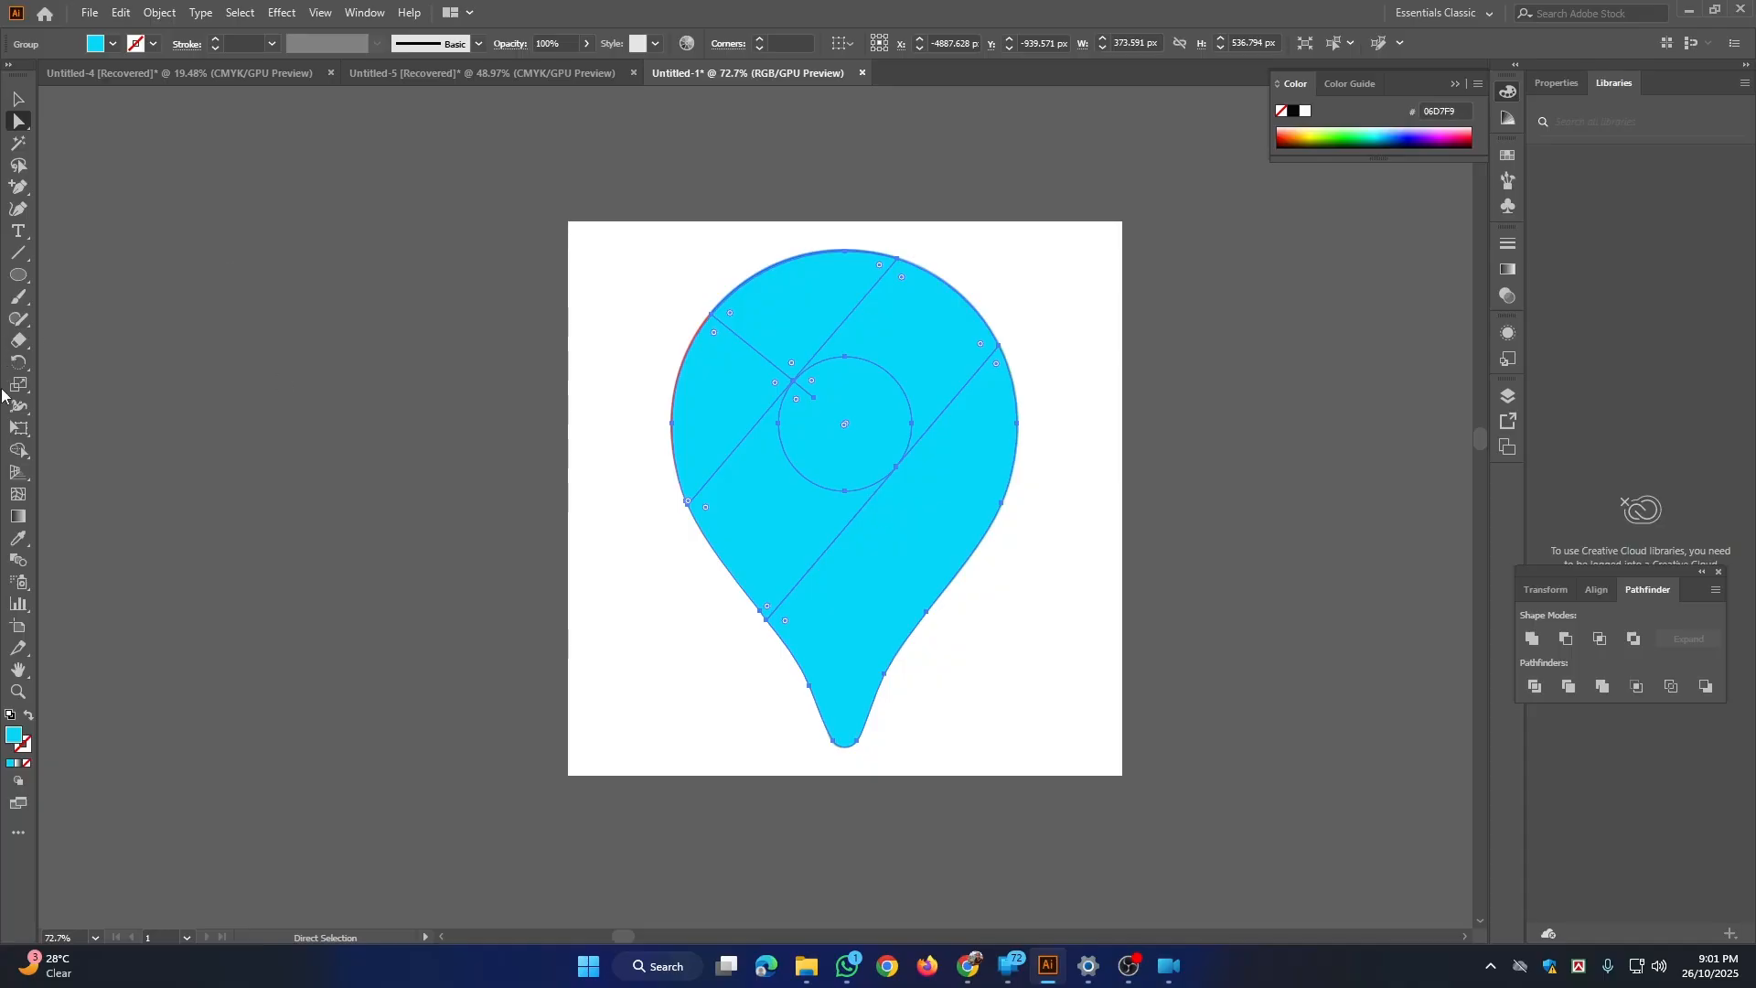
Step: Cut the central circle out of the divided pin with the Shape Builder
left_click(18, 450)
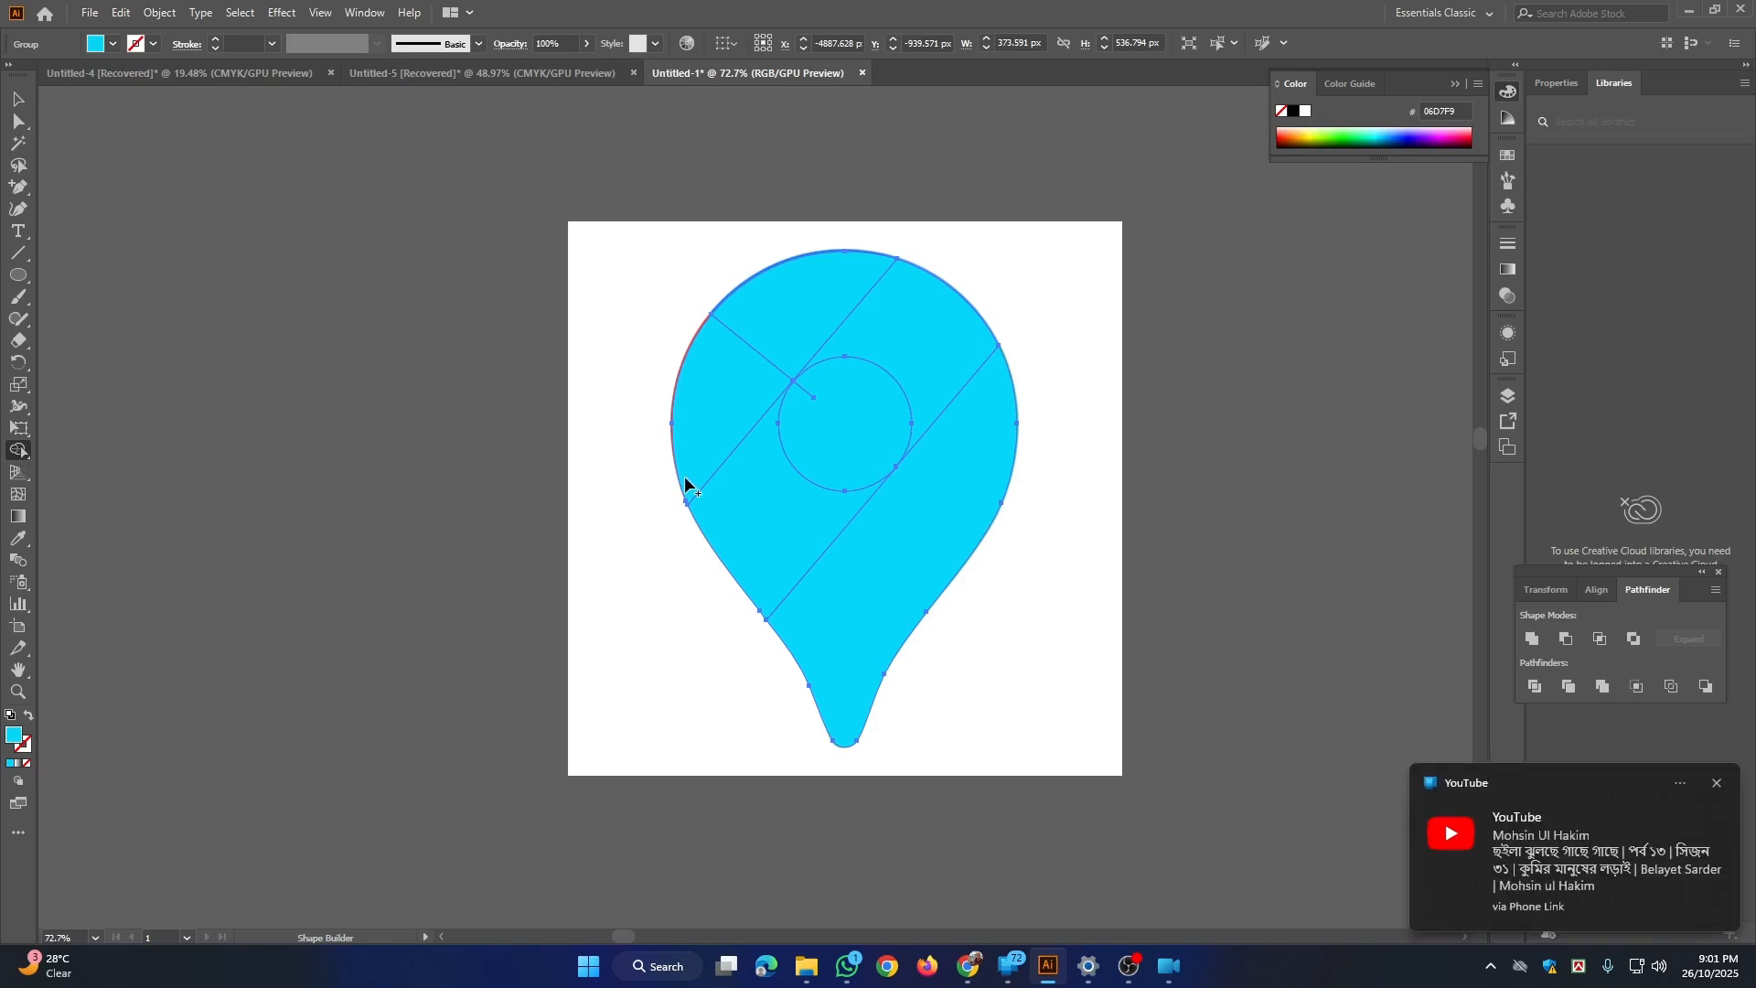
left_click(851, 442, "alt")
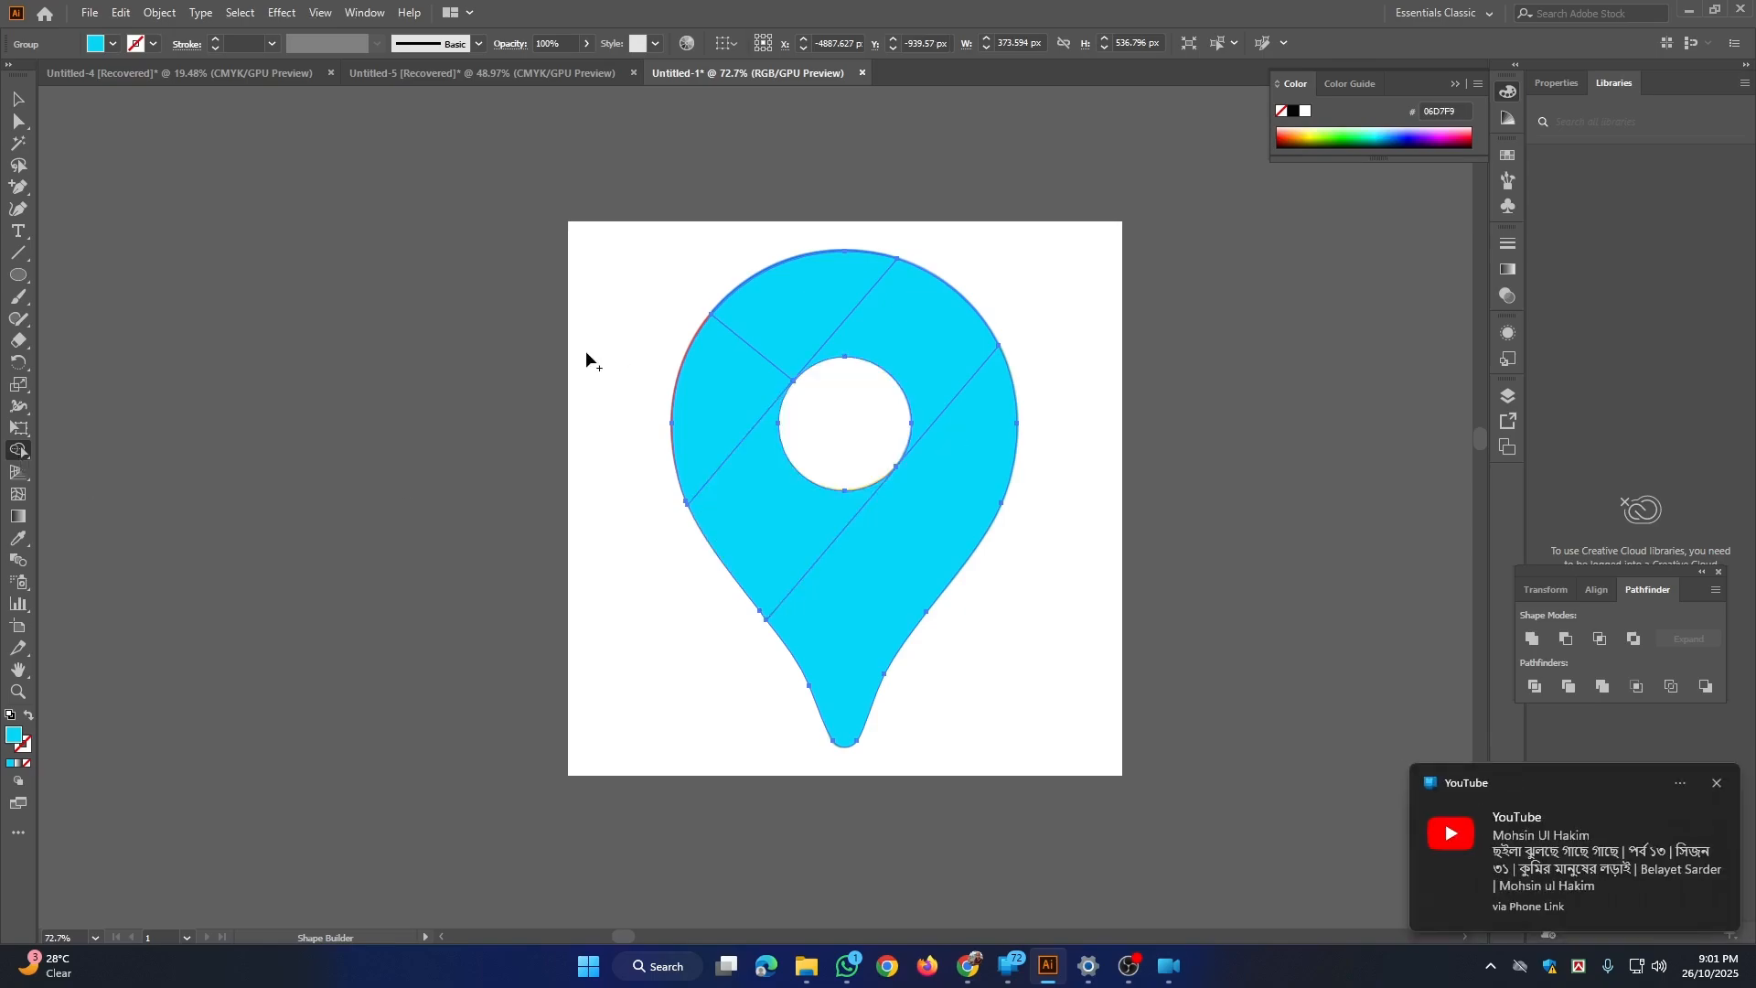
key("space")
scroll(693, 331, "down", 1)
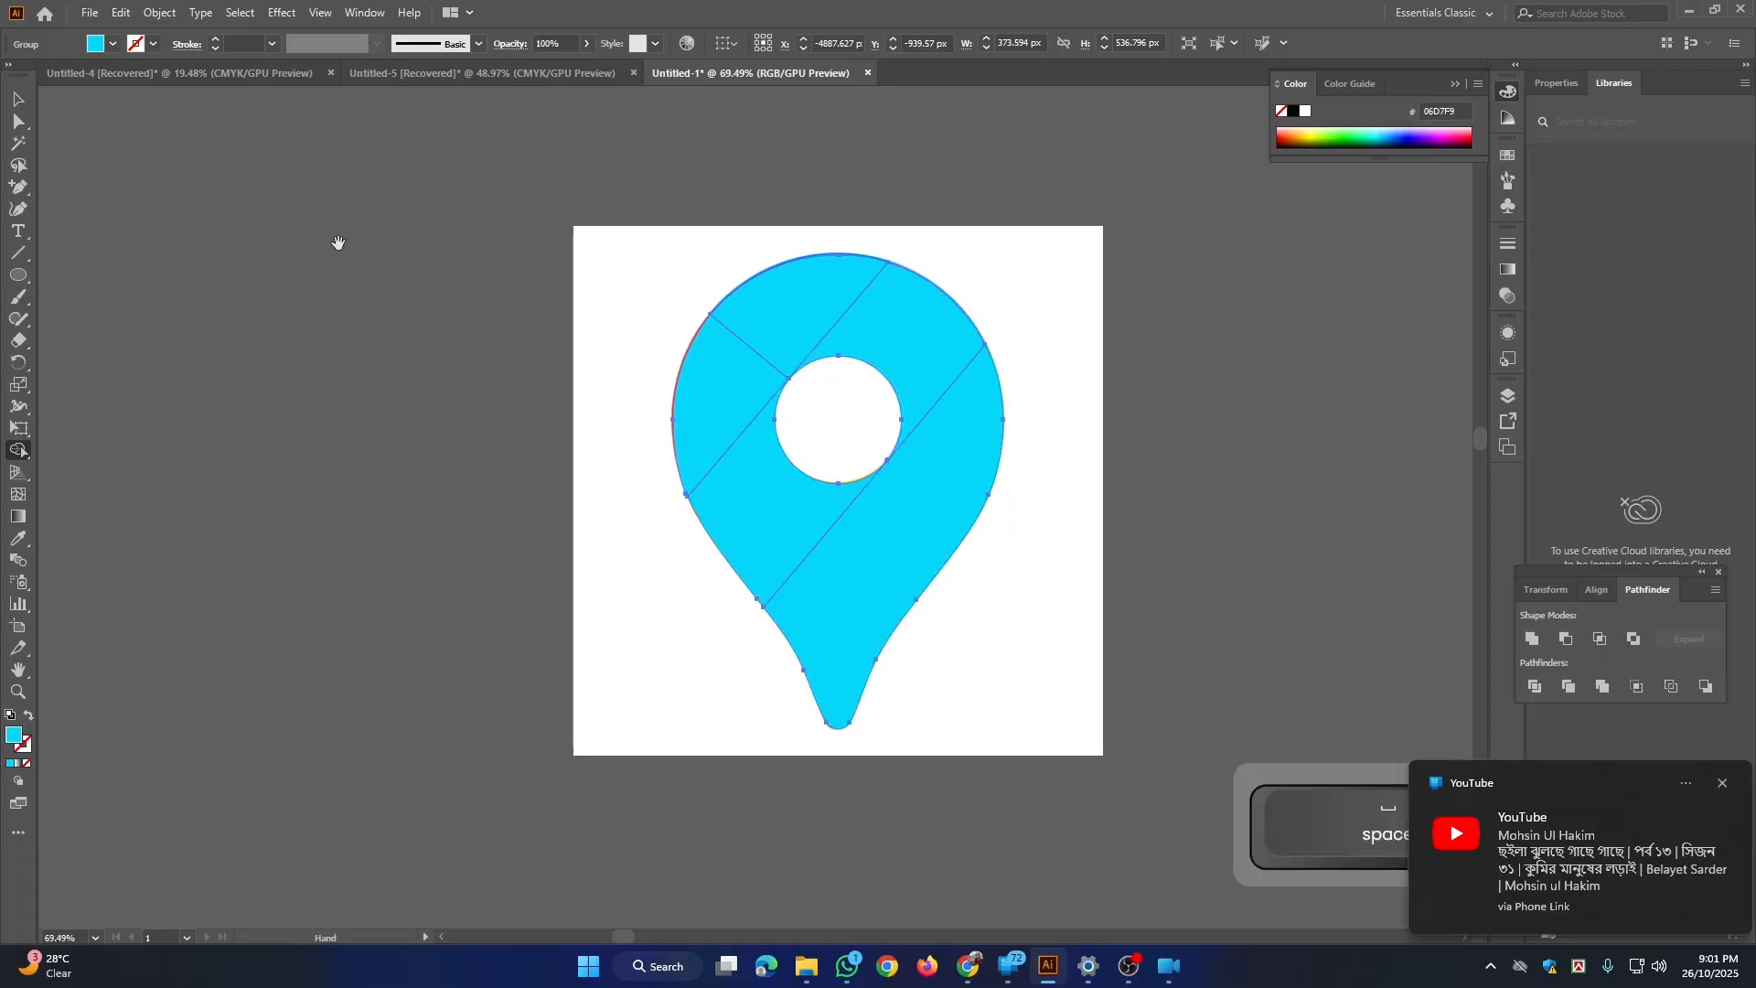
Step: Move the cyan pin off the reference image to the empty area on its left and ungroup its pieces
left_click(17, 101)
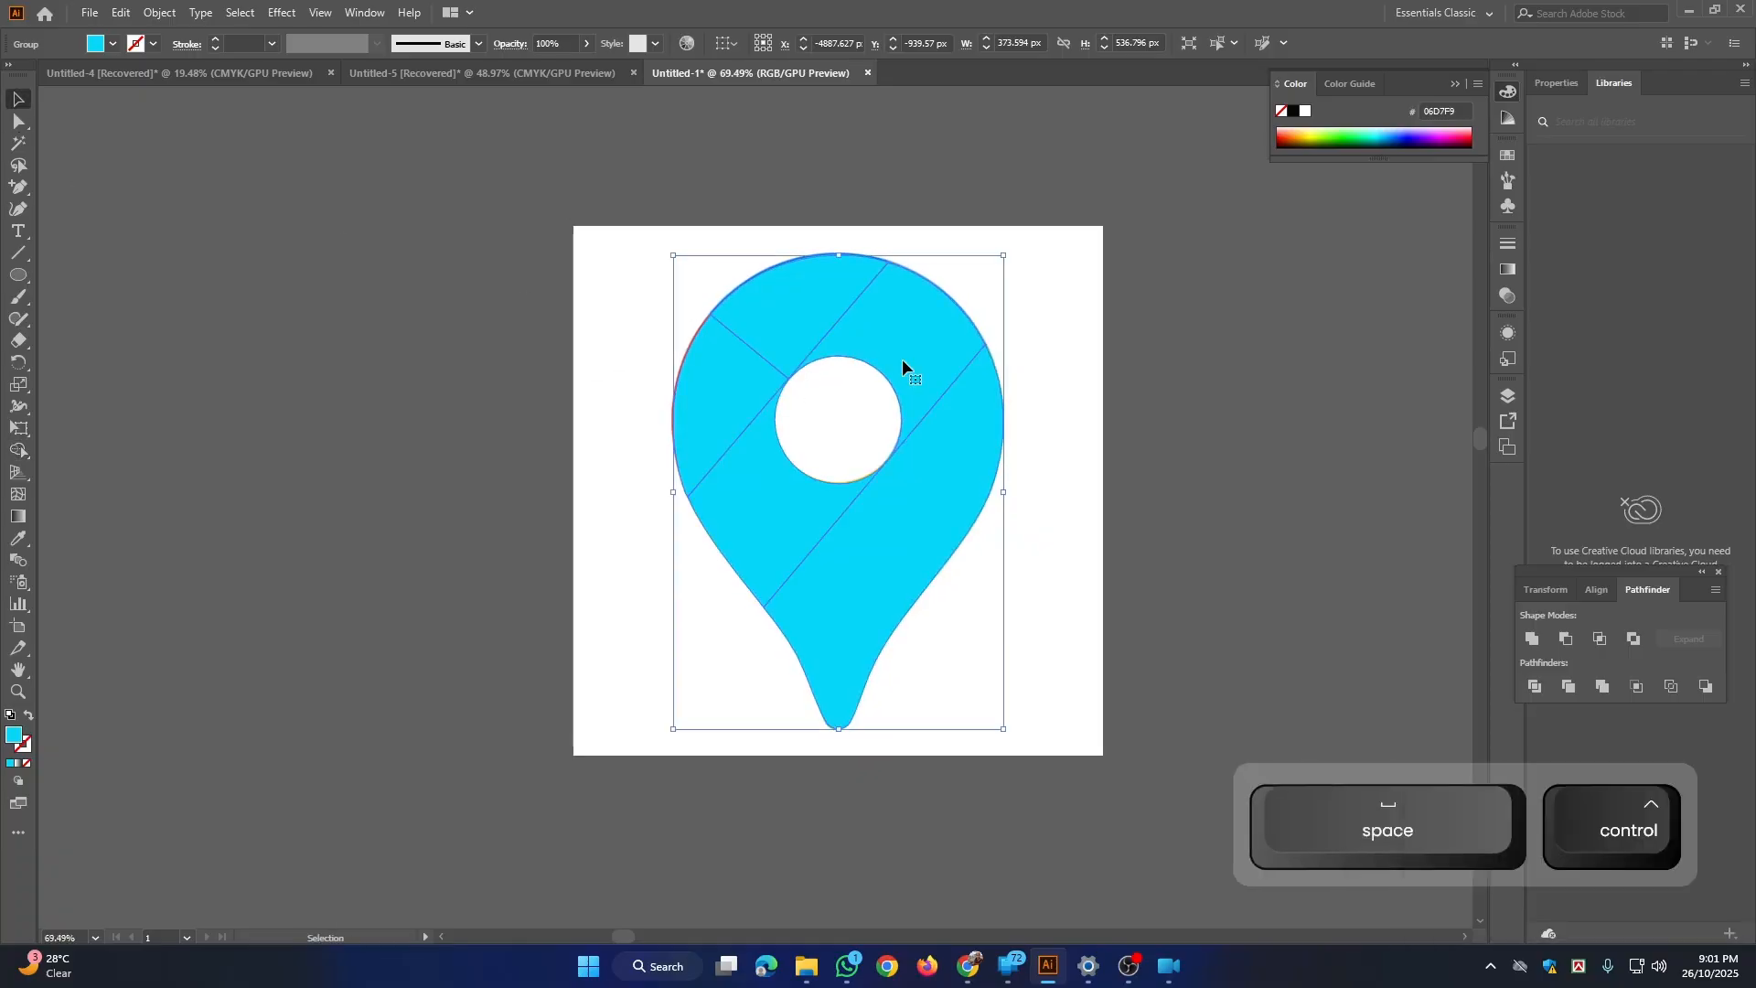
left_click_drag(899, 364, 514, 341)
key("space")
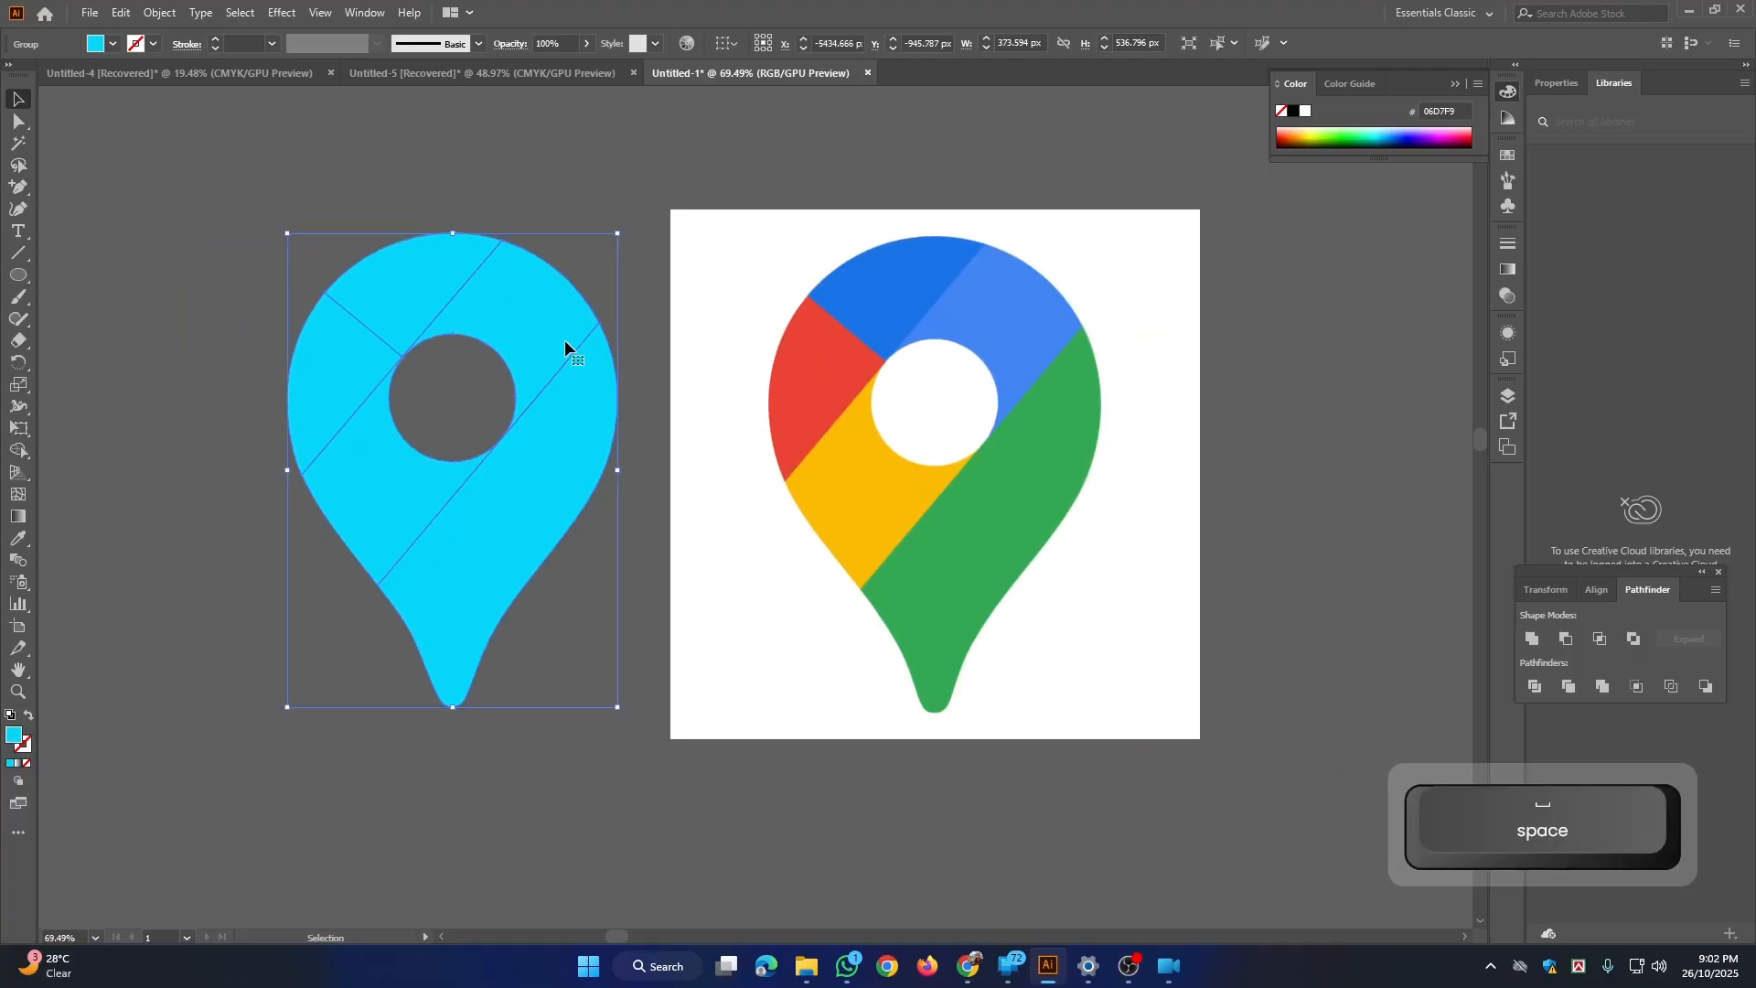
right_click(566, 342)
left_click(606, 500)
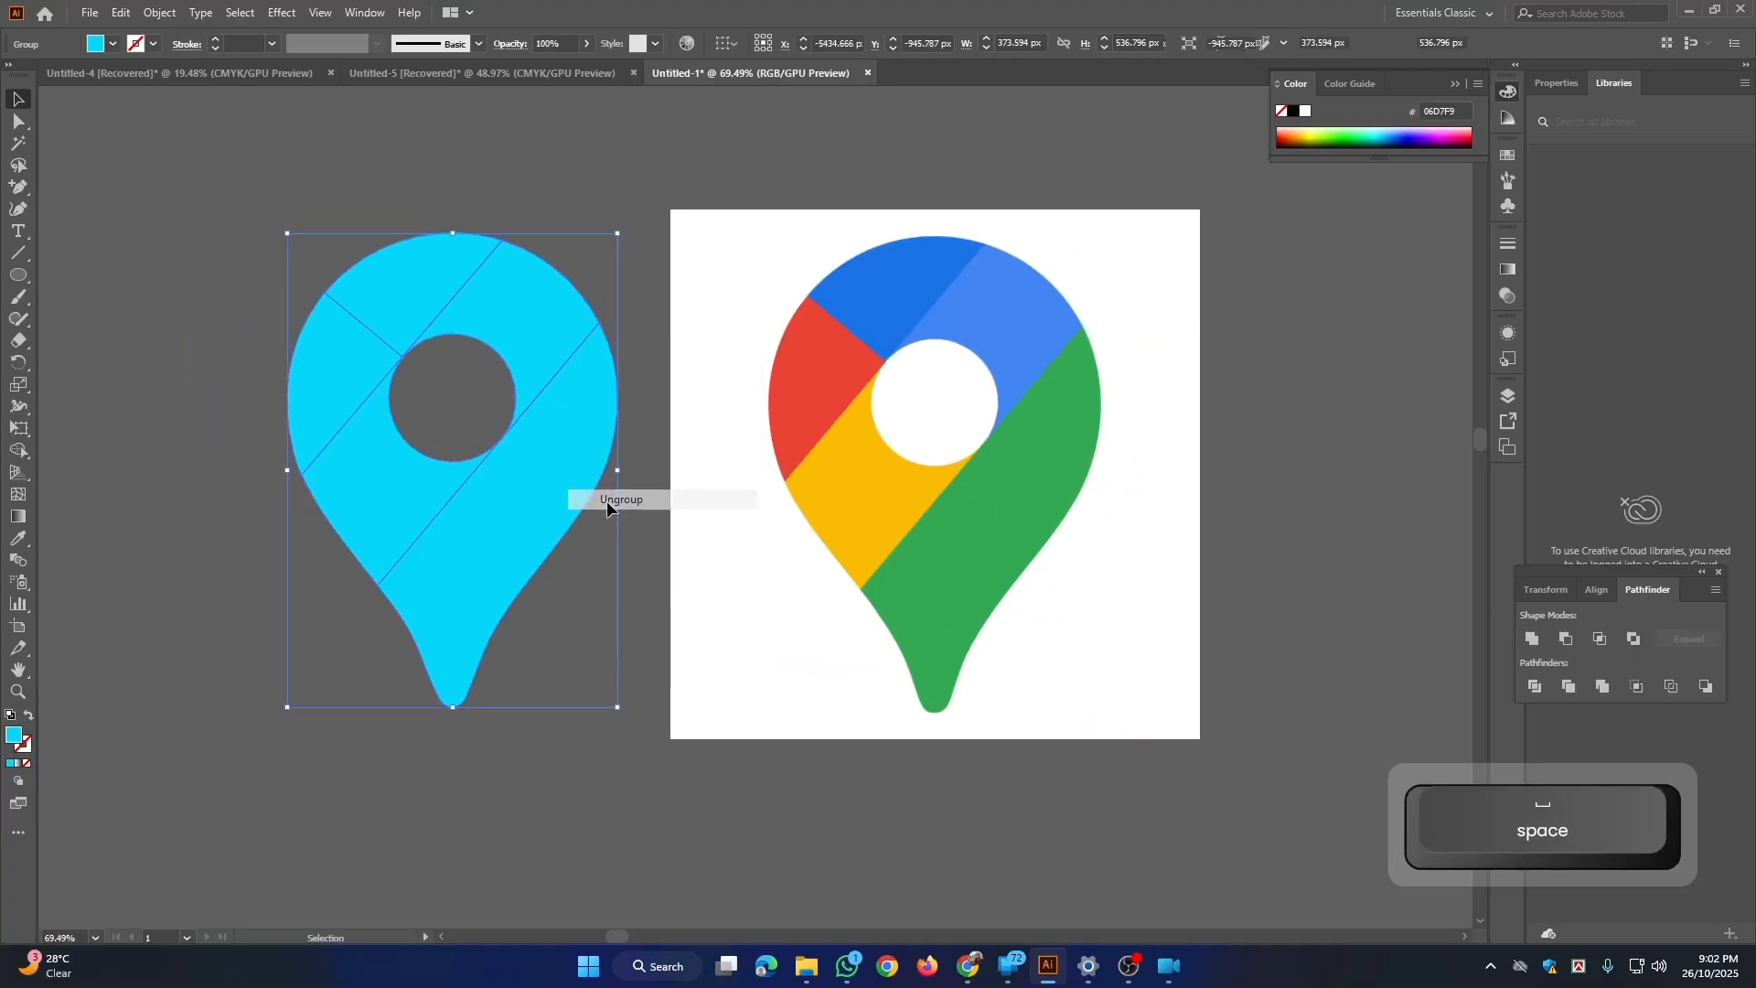
left_click(465, 183)
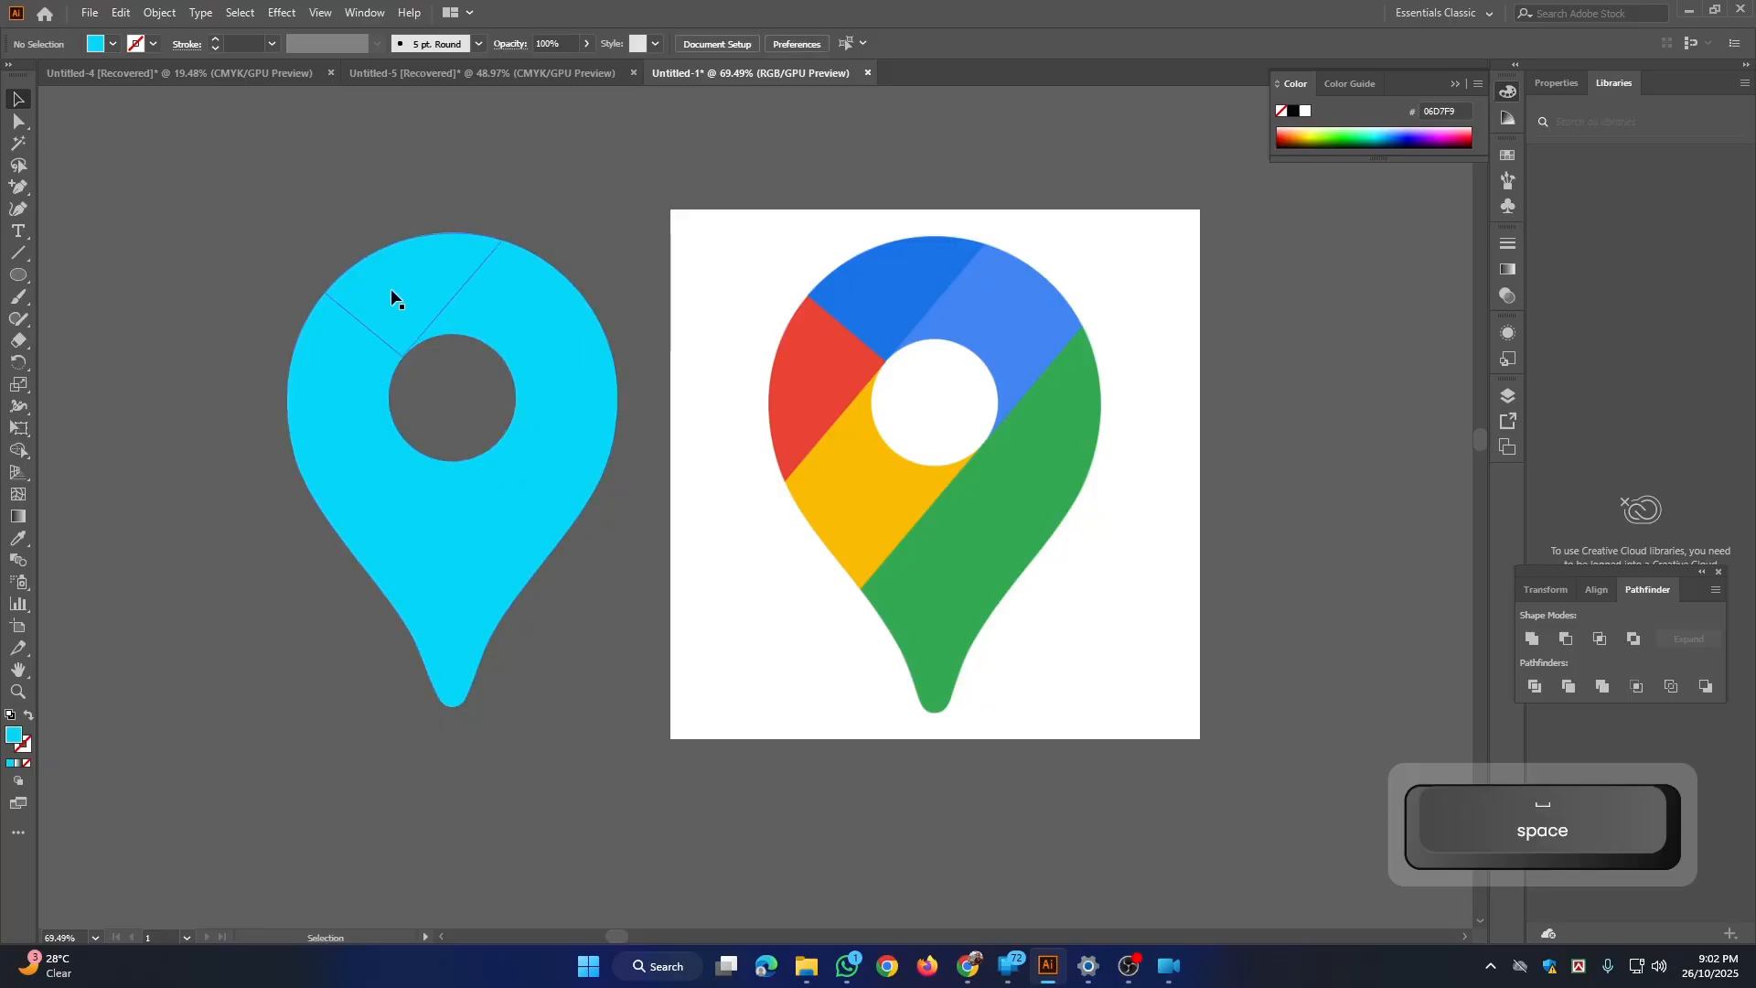
Step: Fill the pin's upper section with the reference's dark blue (1A73E8) and its left section with the reference's red (EA4335), using the Eyedropper
key("i")
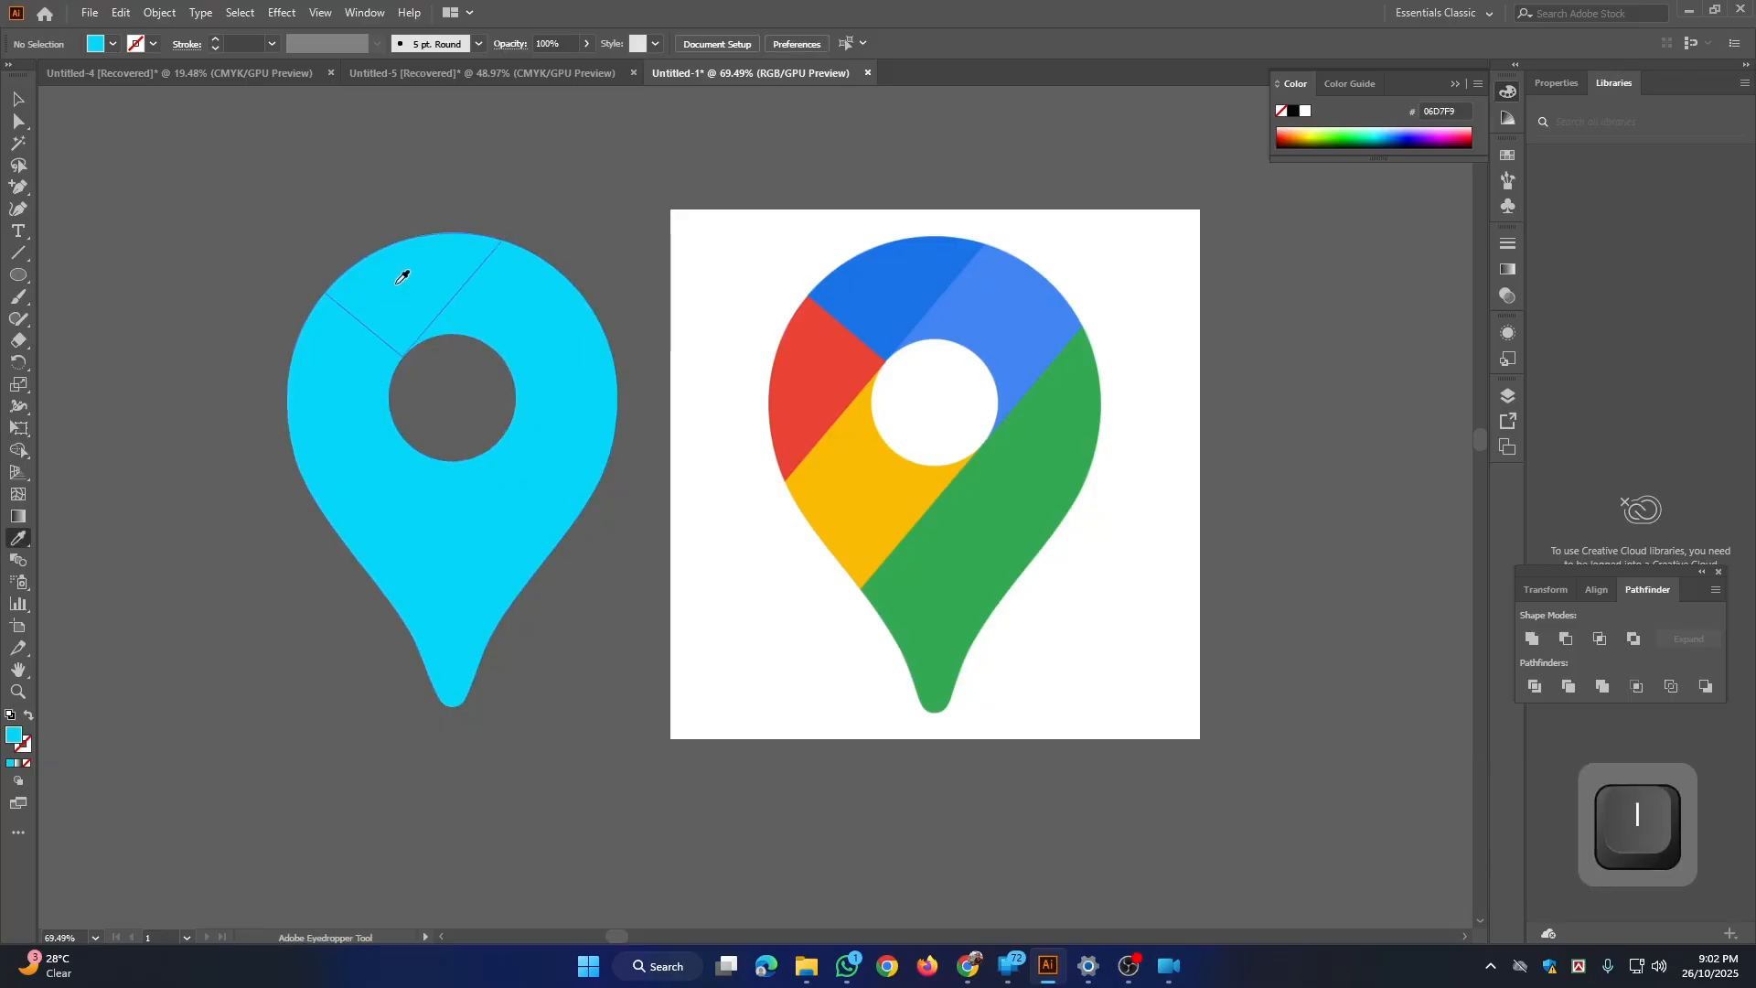
left_click(399, 279, "ctrl")
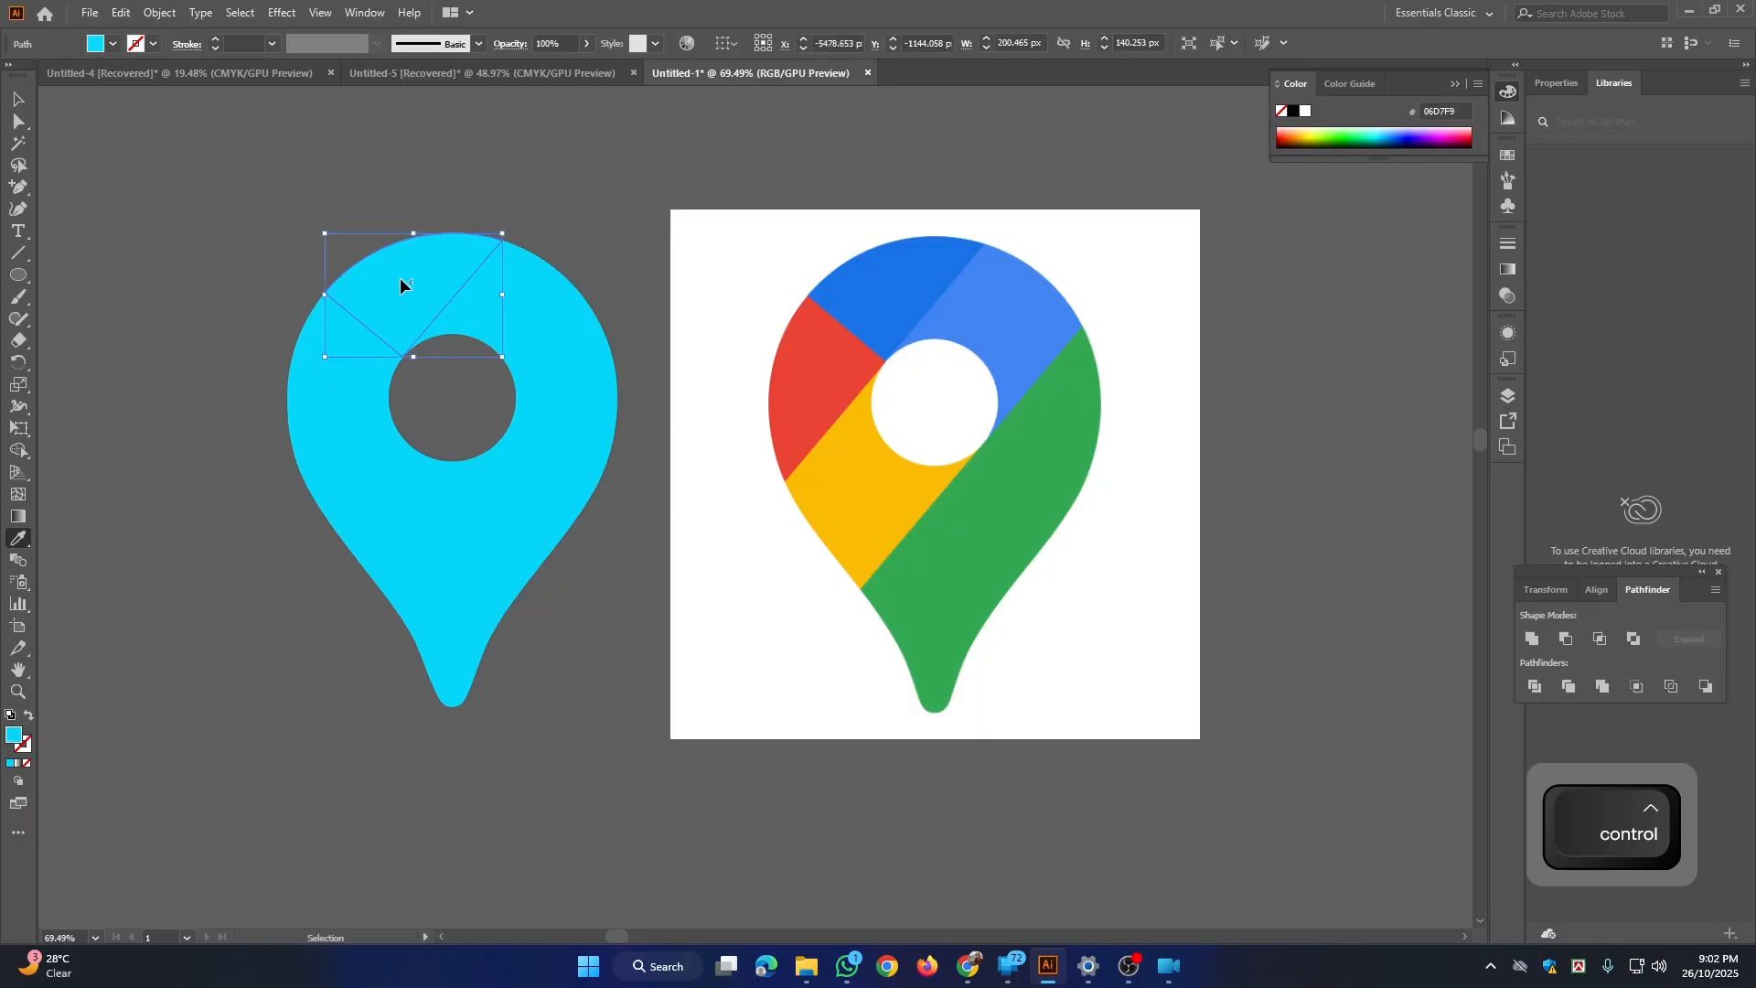
left_click(911, 280)
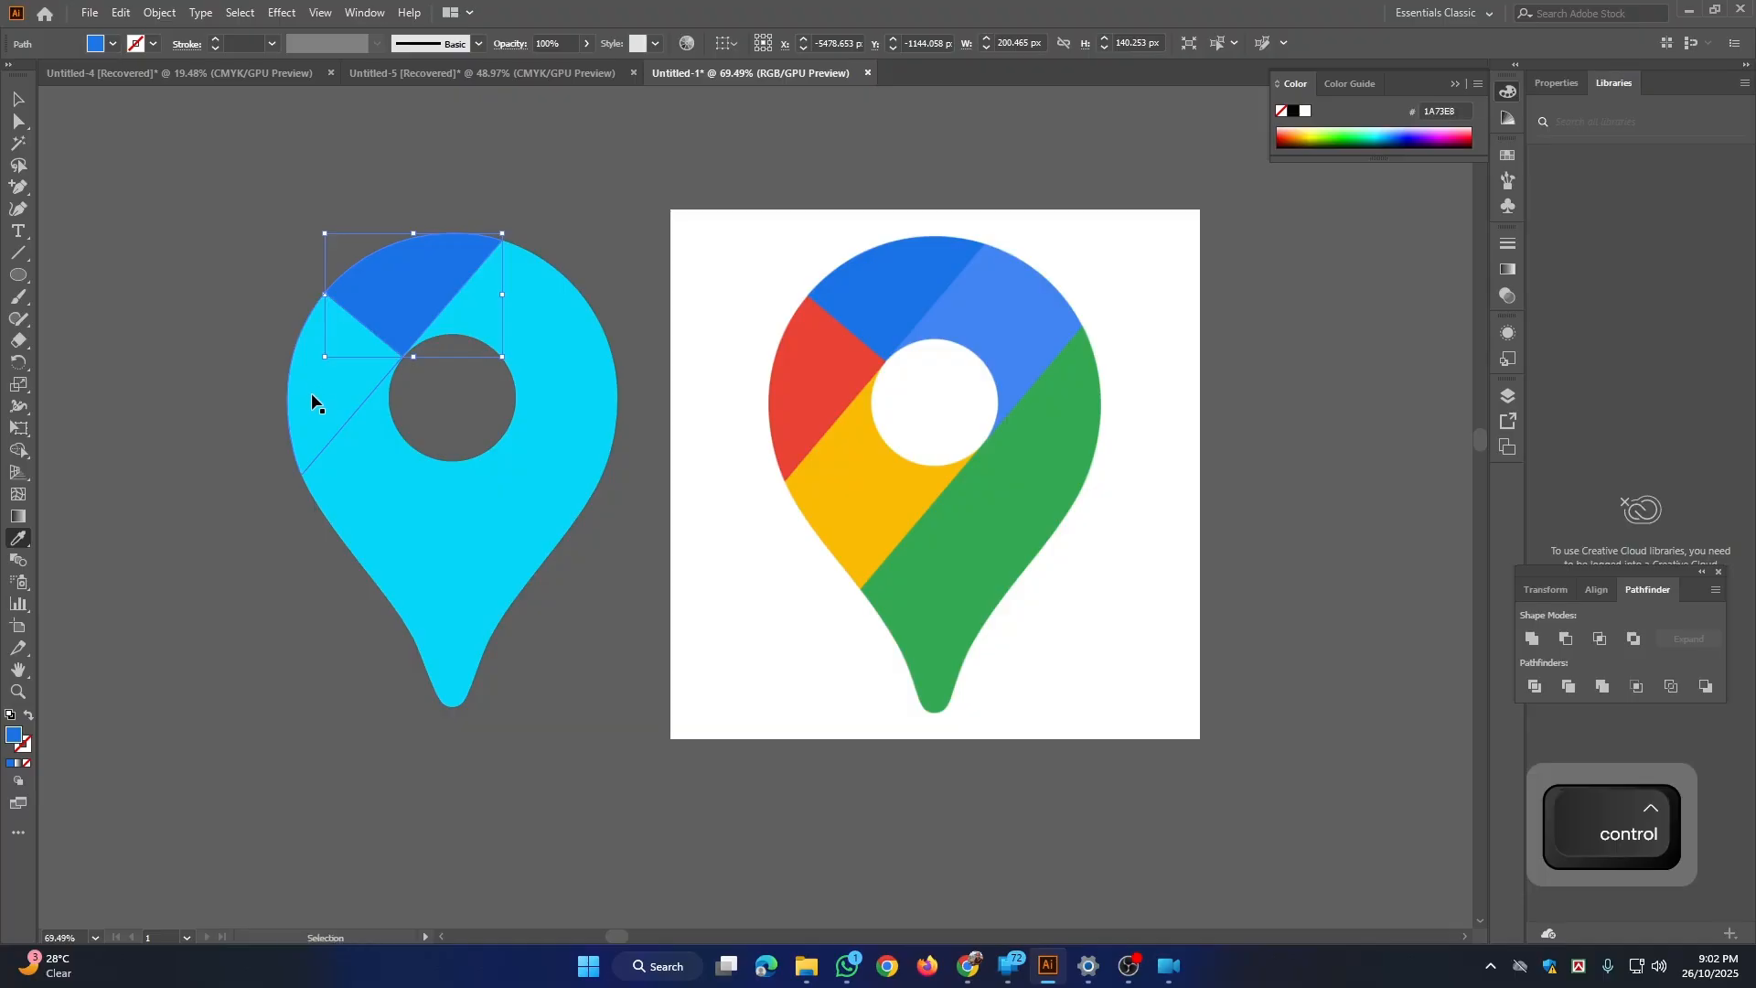
left_click(312, 395, "ctrl")
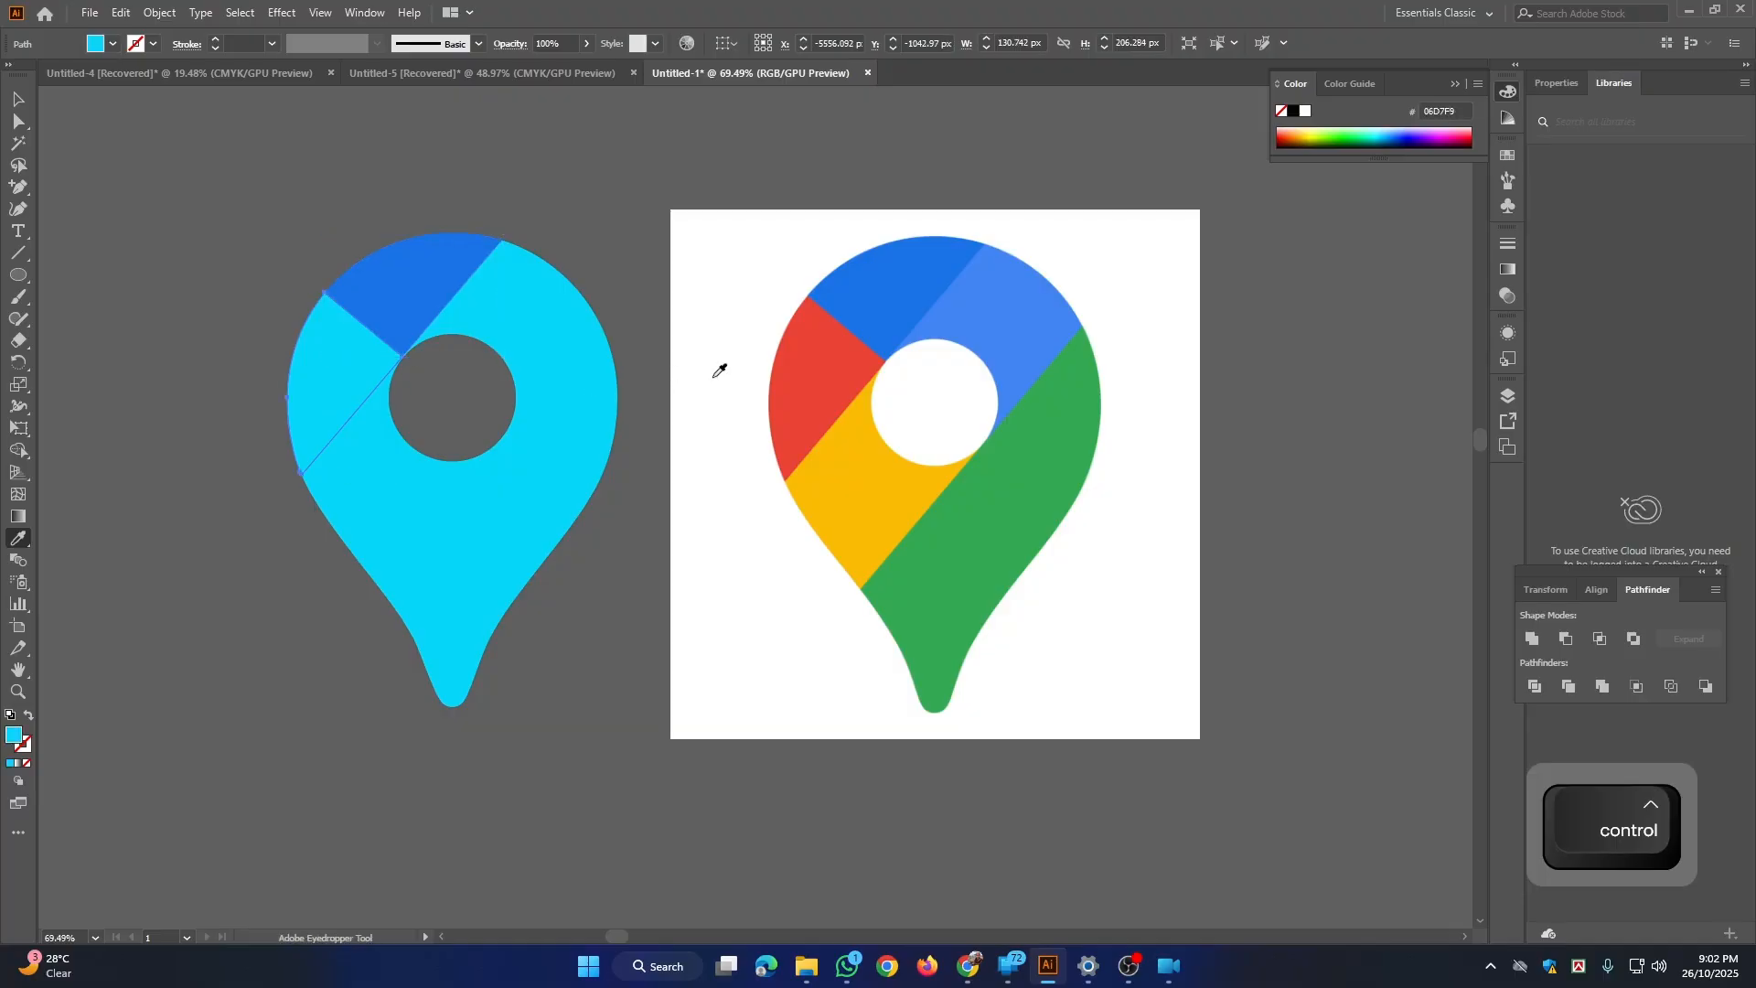
left_click(836, 373)
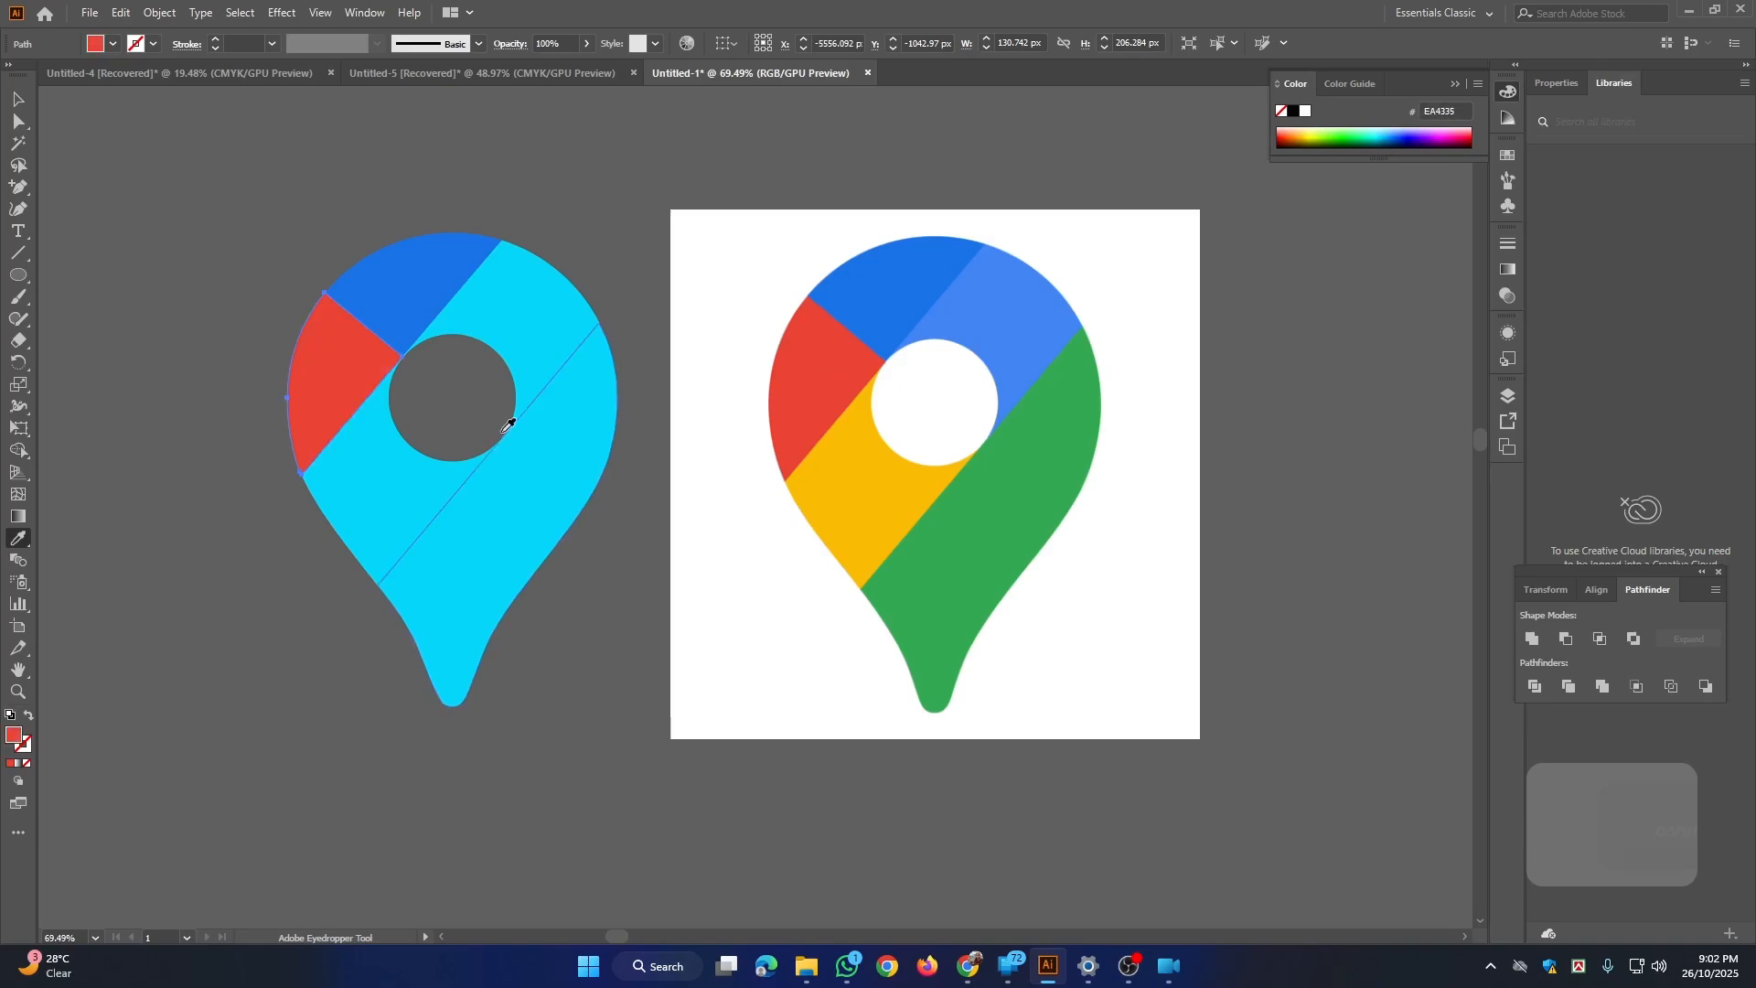
Step: Fill the pin's lower-left section yellow (FBBC04), lower-right section green (34A853) and upper-right section light blue (4285F4), sampling each color from the reference
left_click(388, 514, "ctrl")
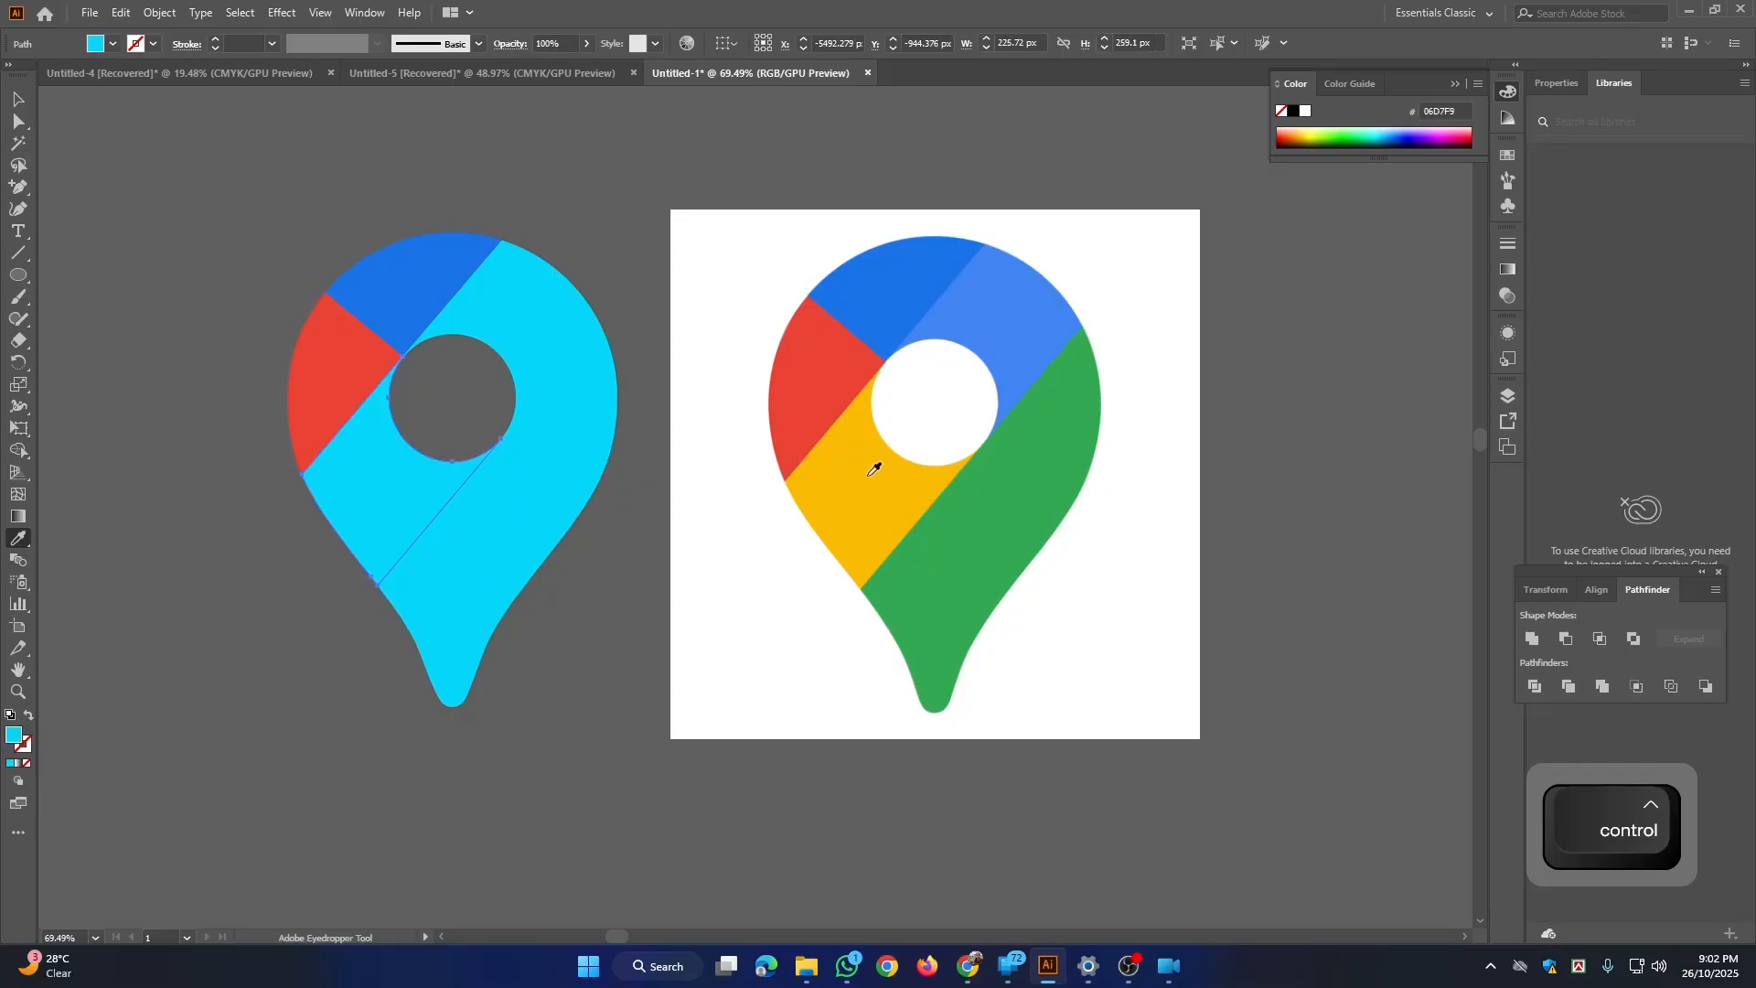
left_click(873, 469)
key("ctrl")
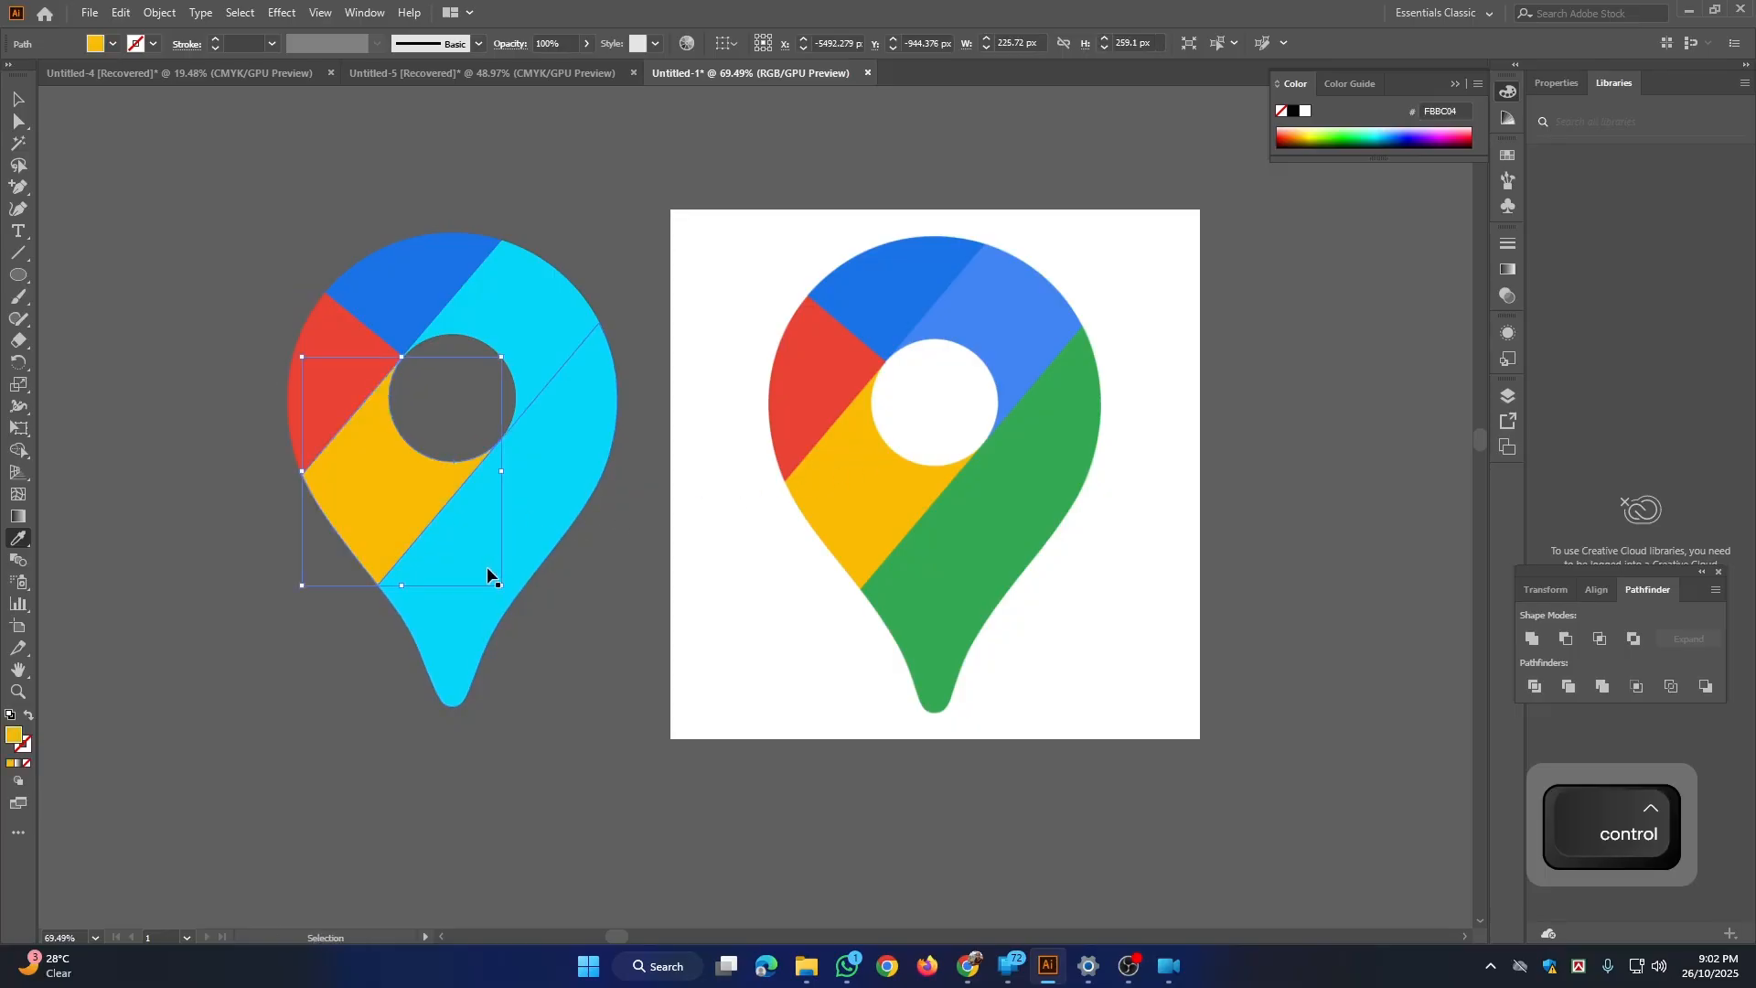
left_click(443, 635, "ctrl")
left_click(949, 551)
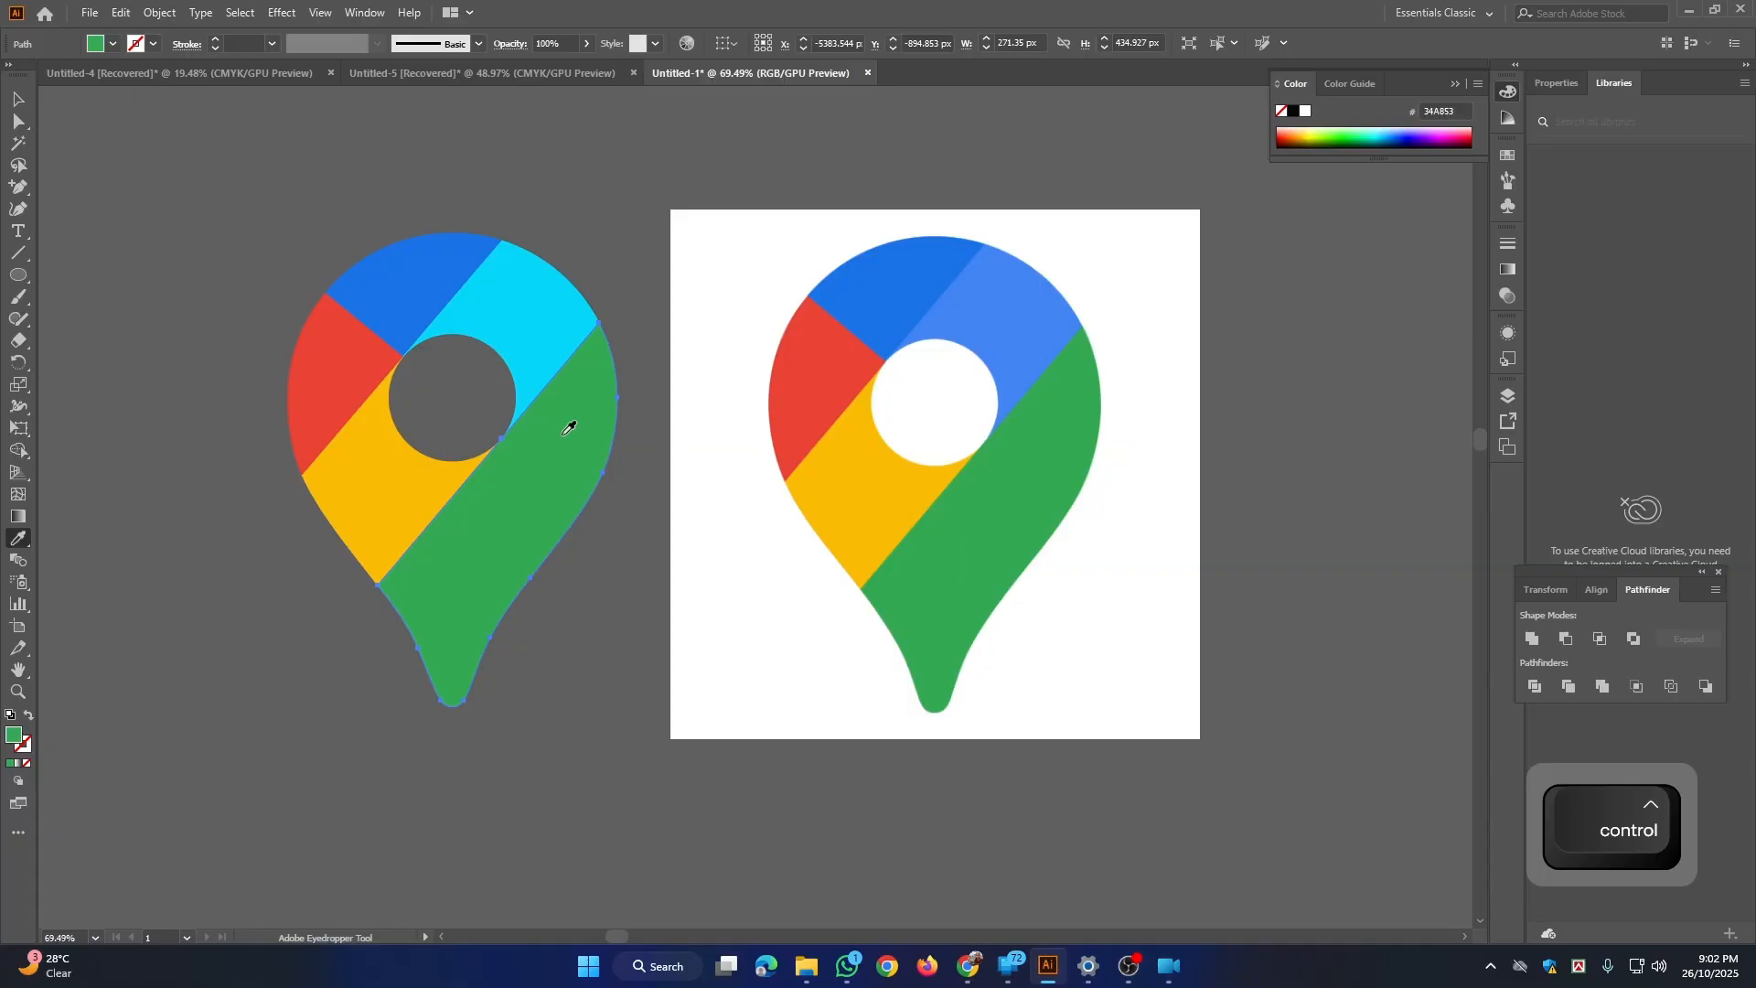
left_click(528, 280, "ctrl")
left_click(1039, 316)
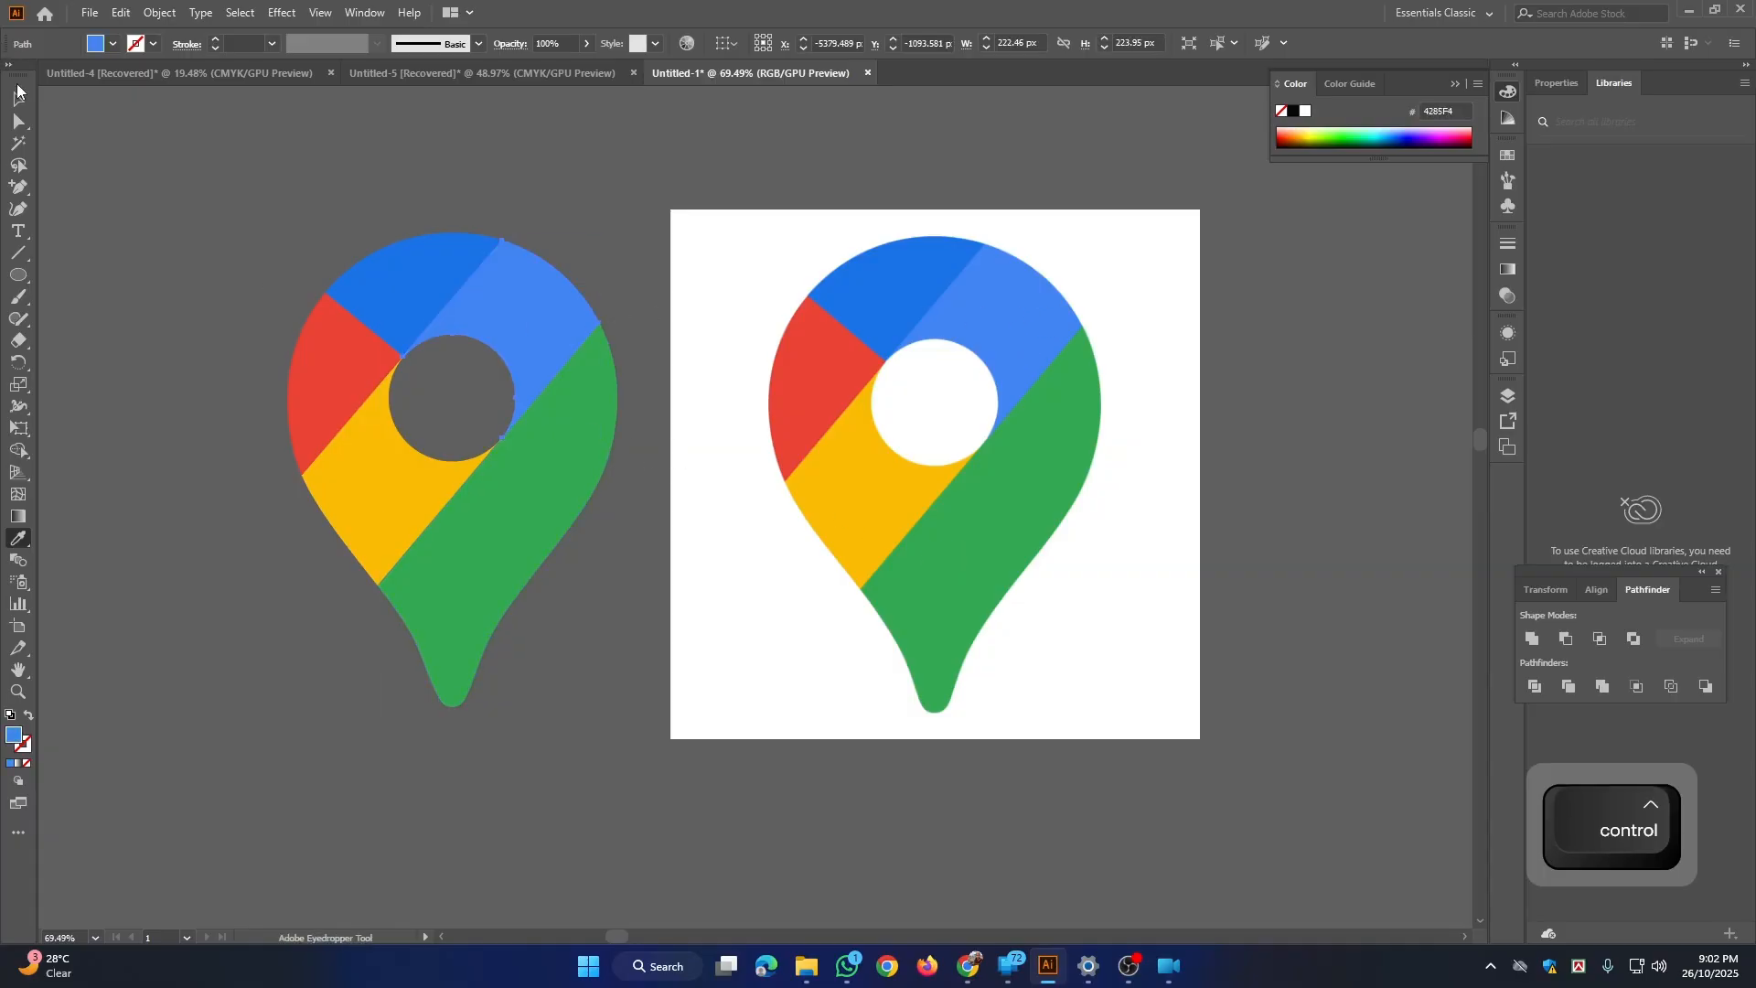
Step: Group all the colored pin pieces and move the group about 200 px farther left, away from the reference image
left_click(17, 91)
left_click_drag(567, 416, 631, 329)
left_click(381, 195)
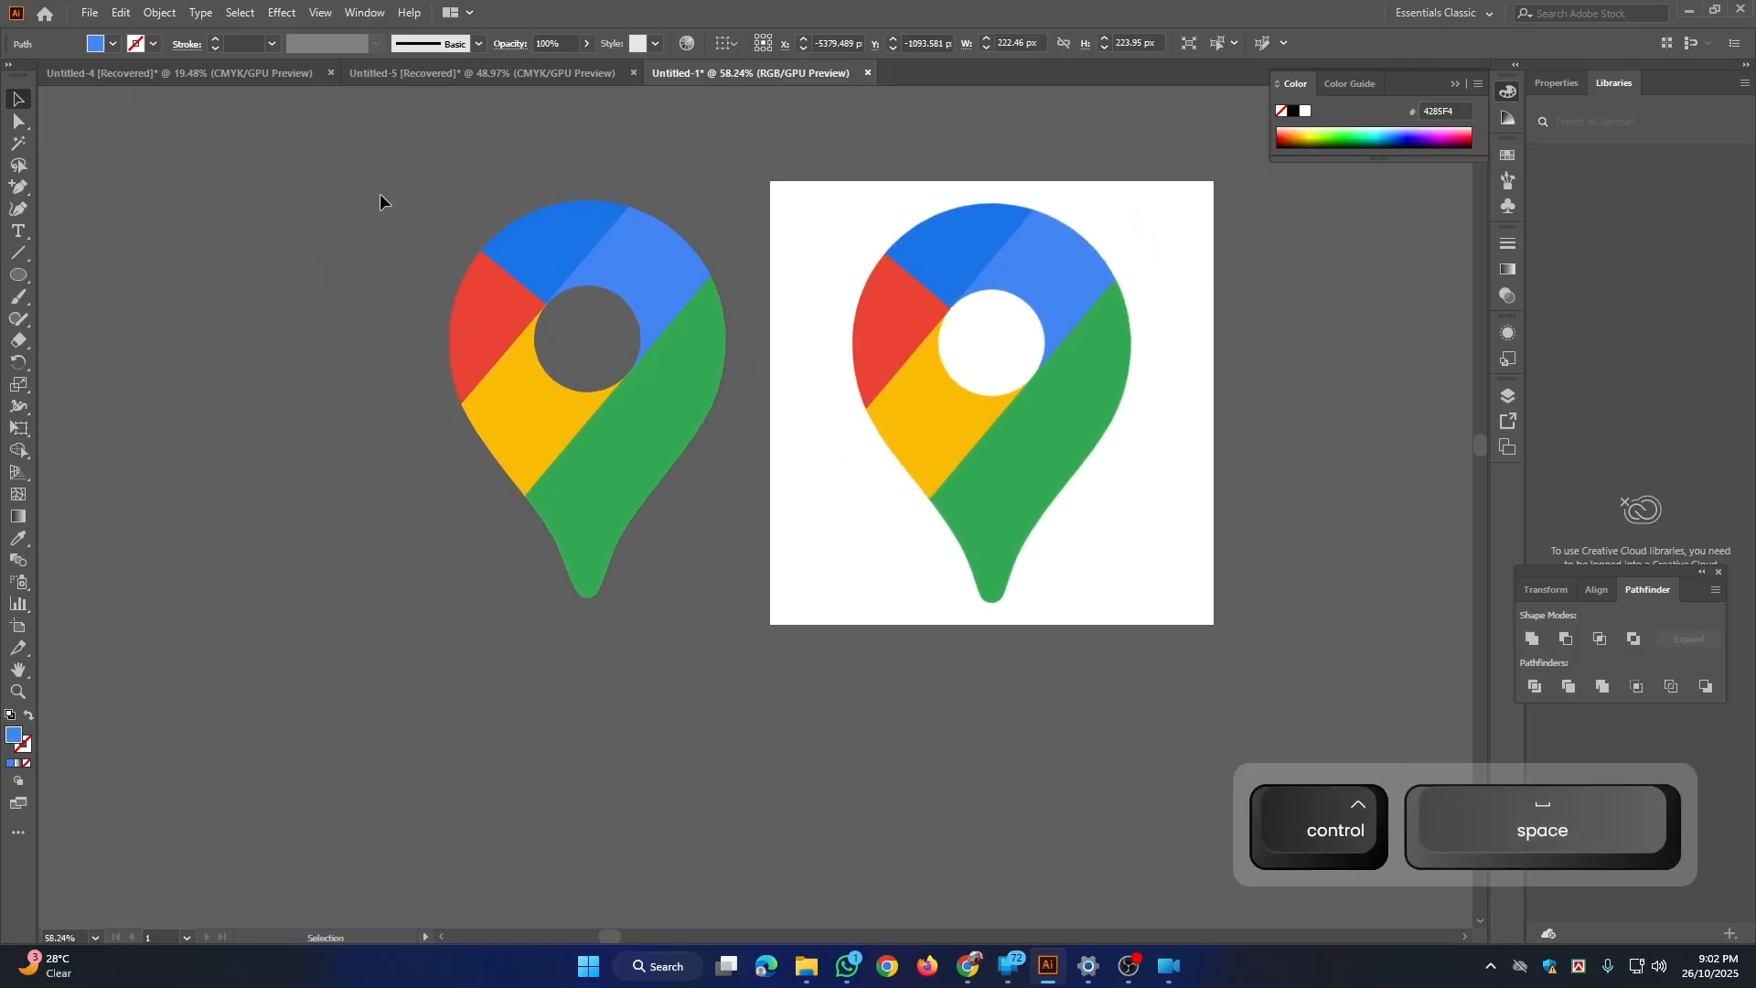
left_click_drag(367, 186, 513, 380)
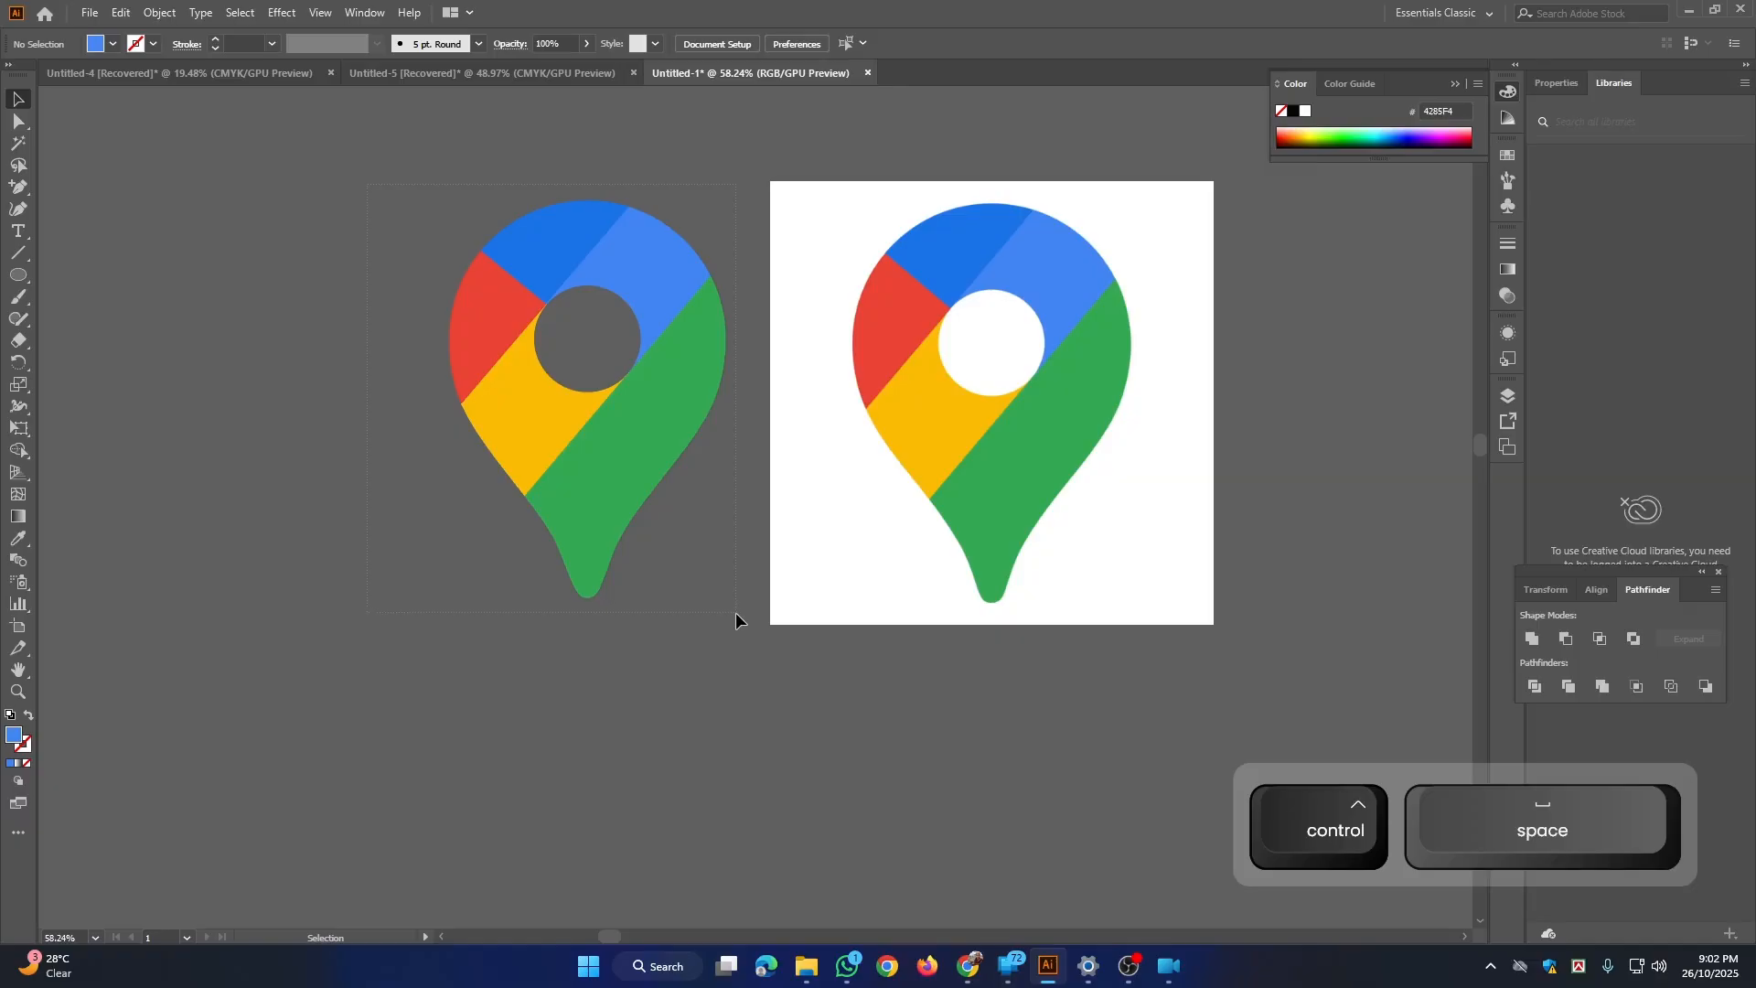
left_click_drag(735, 611, 735, 611)
right_click(602, 410)
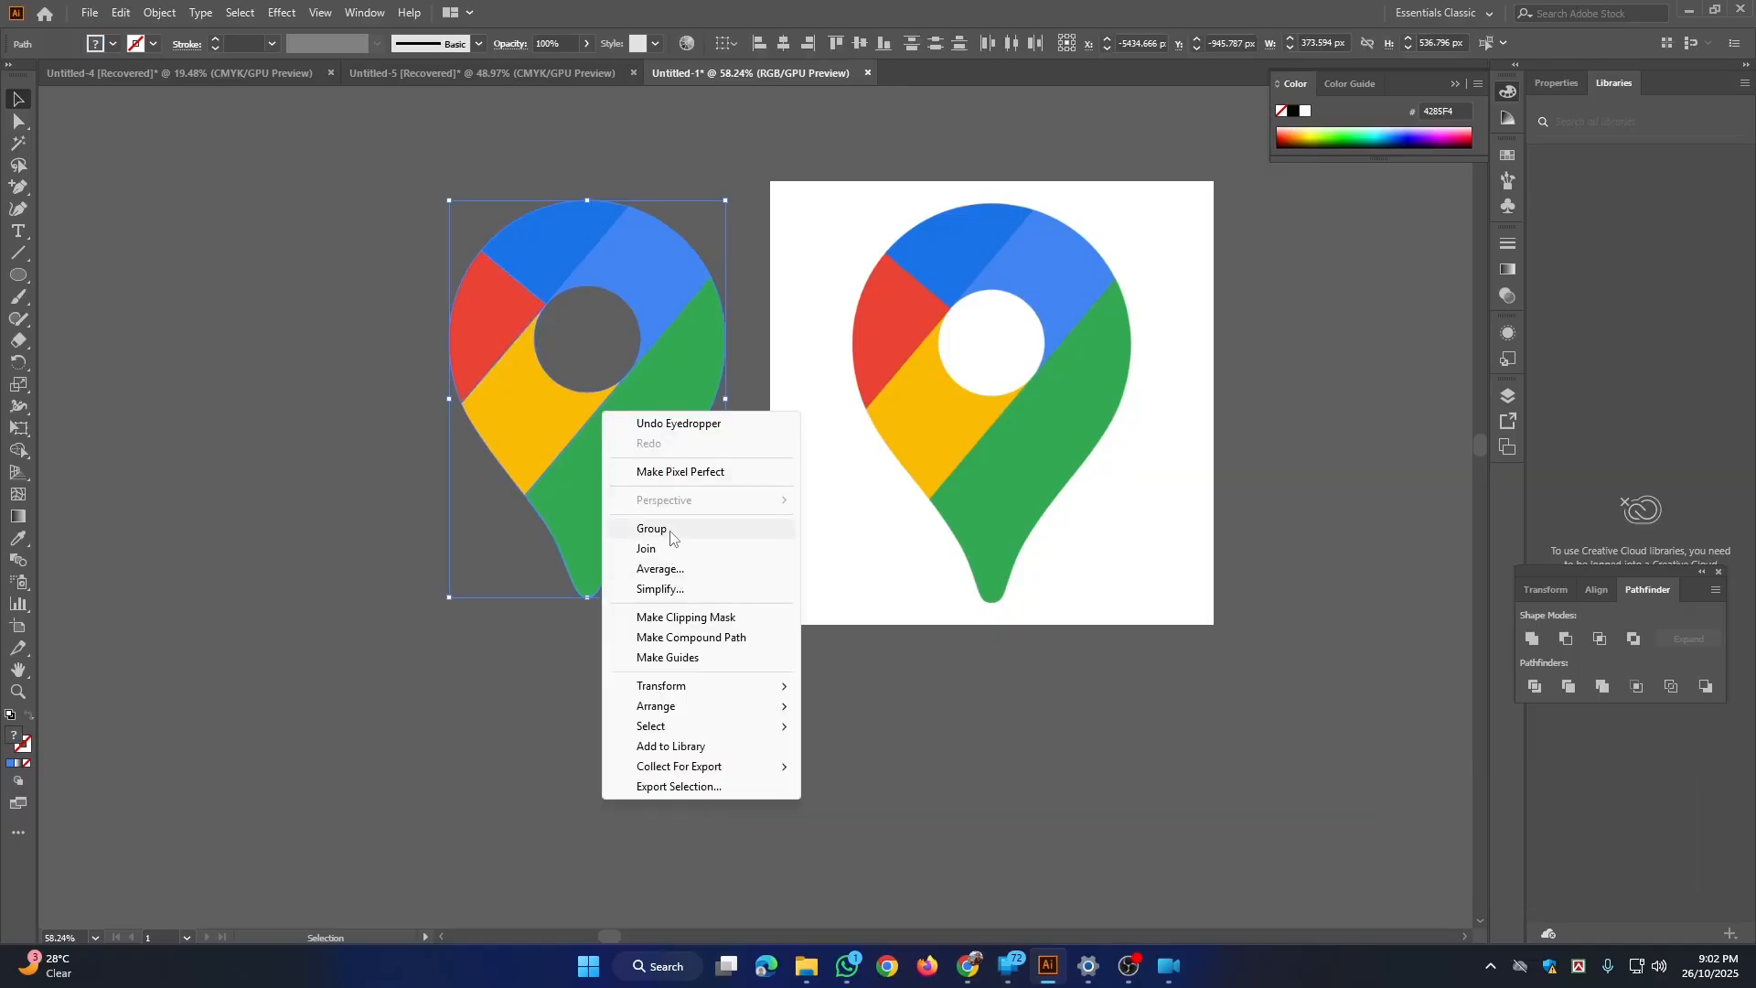
left_click(670, 537)
left_click_drag(645, 517, 610, 486)
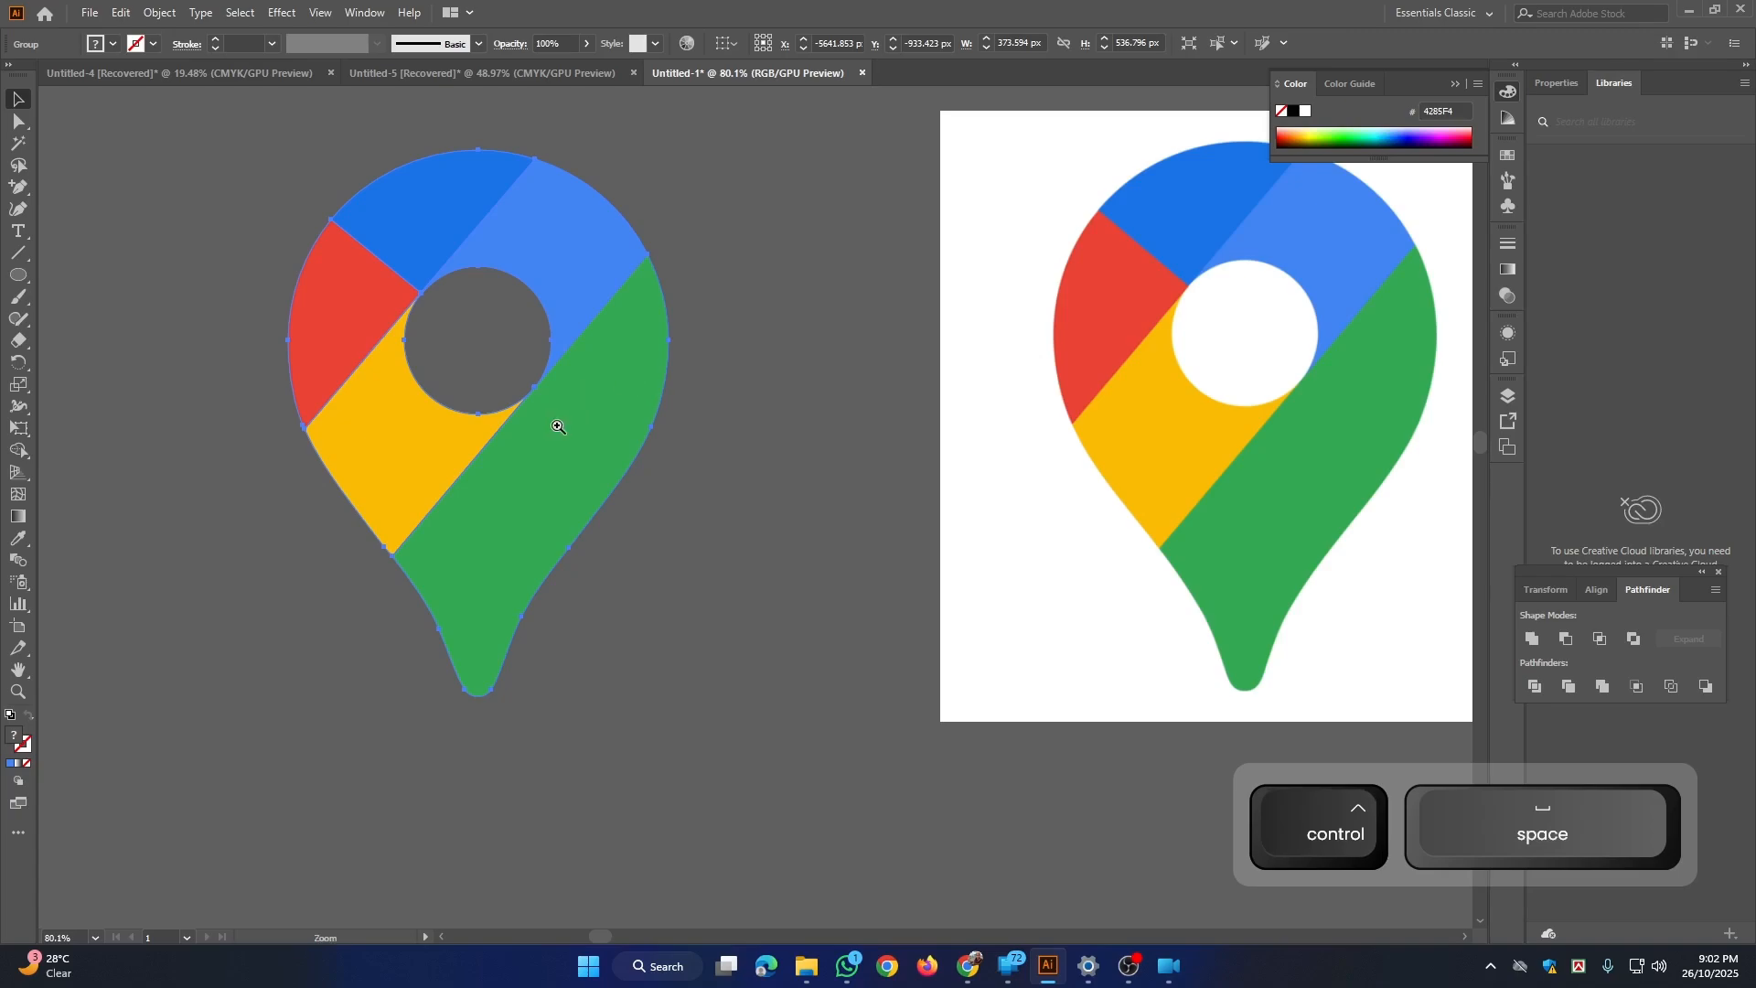
left_click_drag(558, 426, 594, 480)
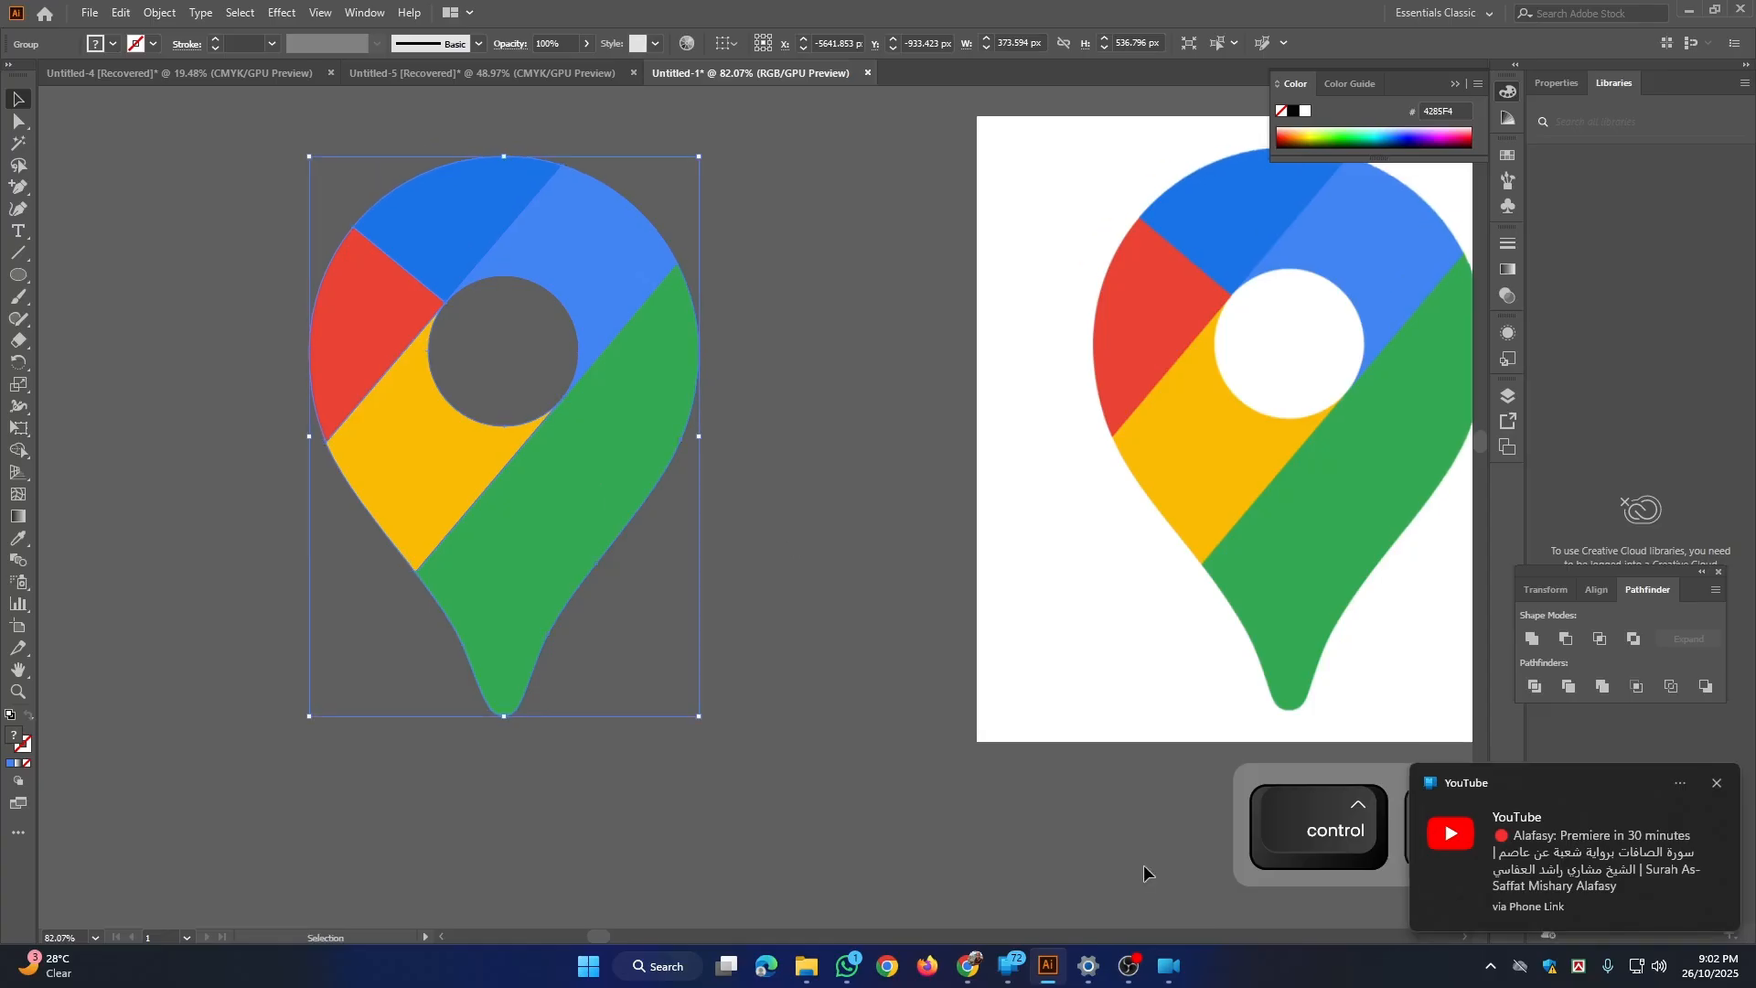